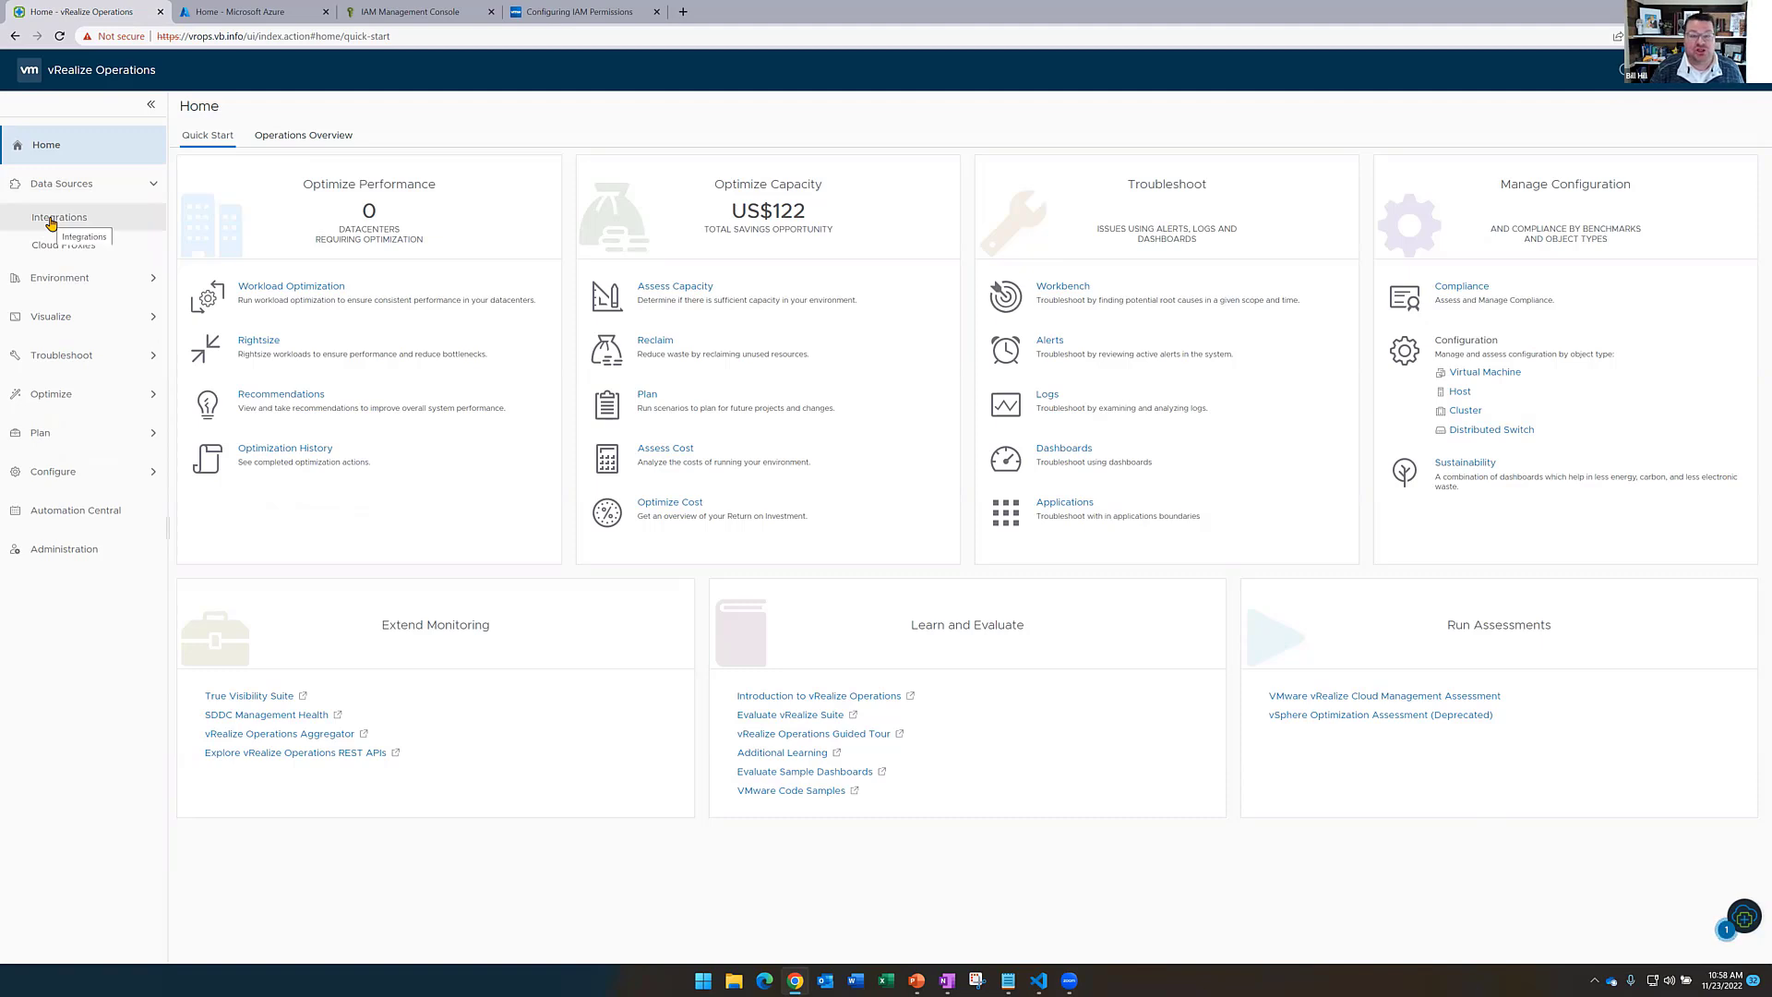
Open the list of account types available for a new data source integration
left_click(52, 220)
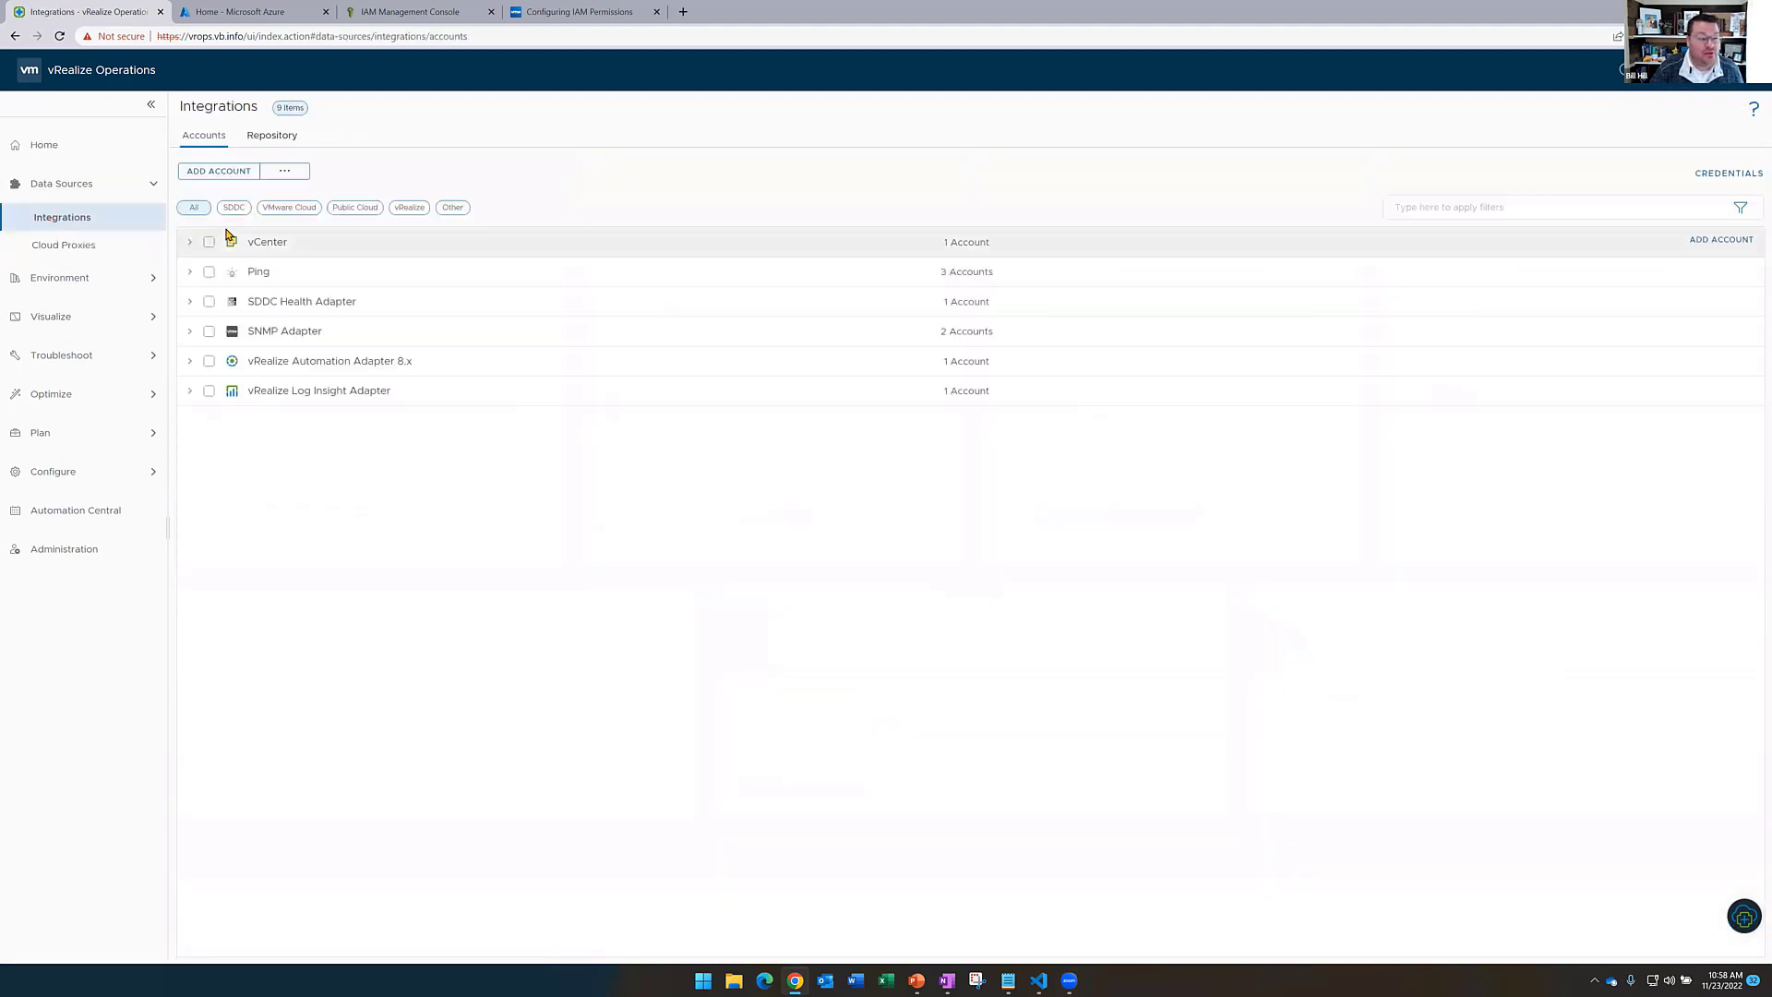
left_click(220, 173)
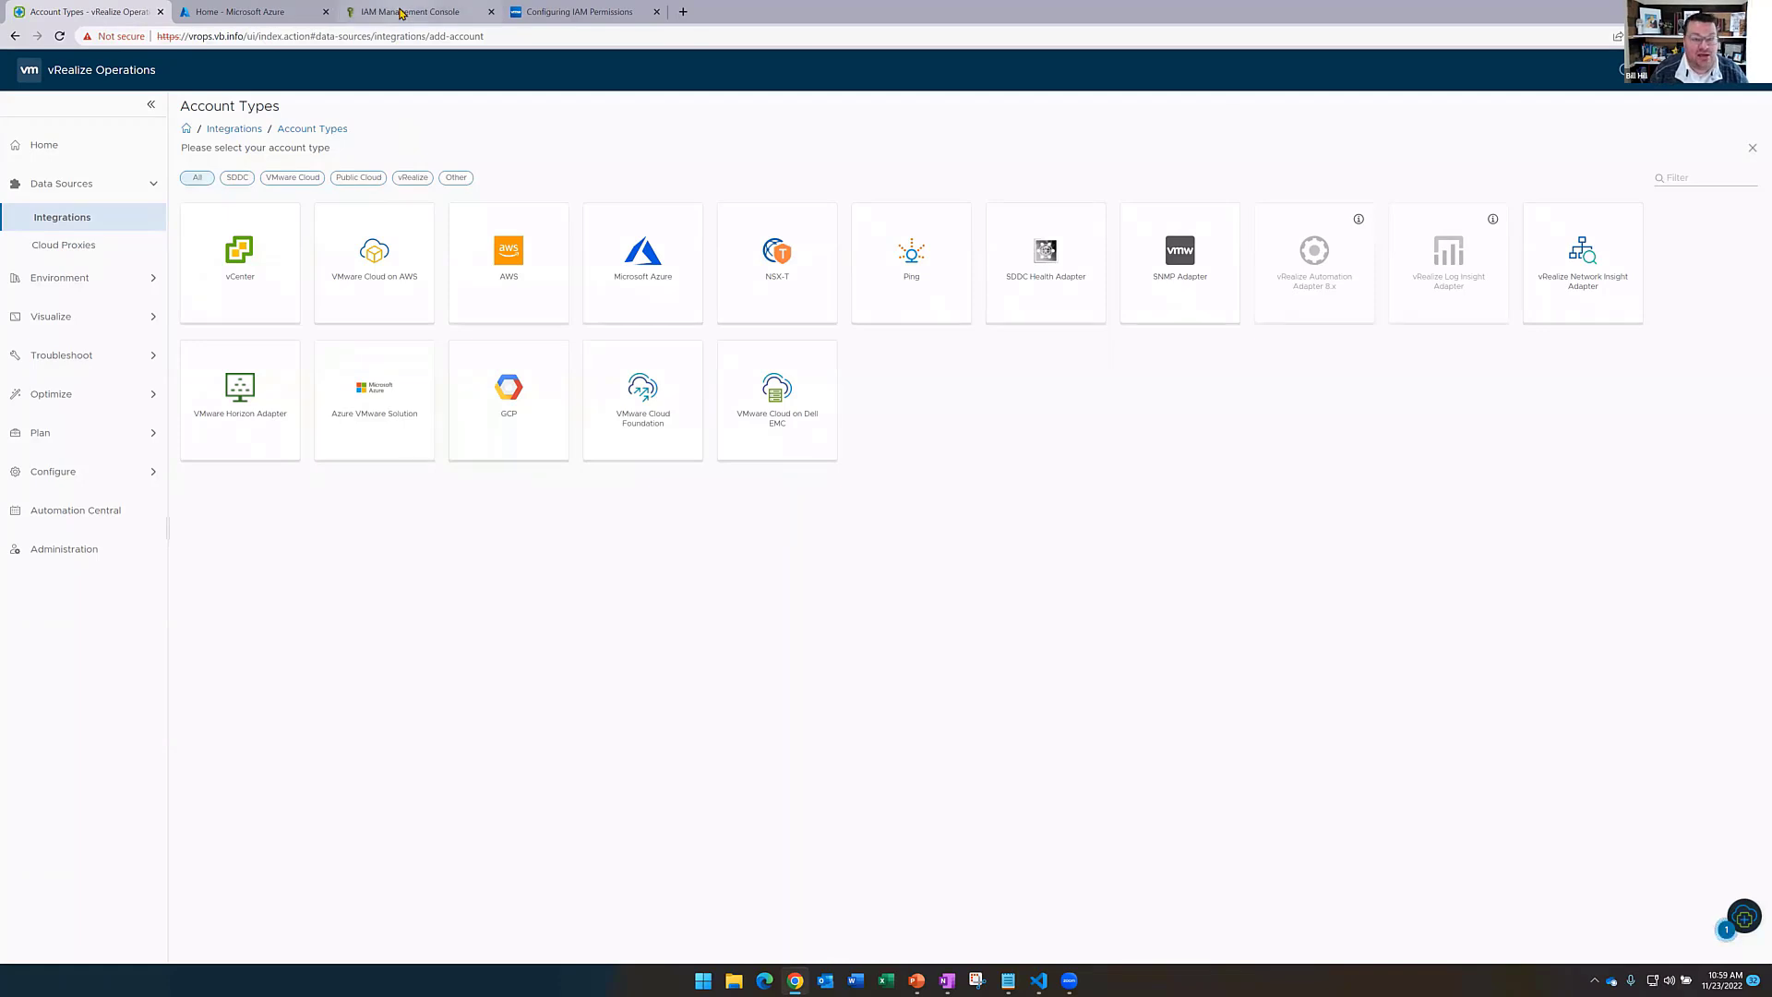
Switch to the AWS IAM console and add a user named vROpsIntegration with access key programmatic access, continuing to permissions
left_click(402, 13)
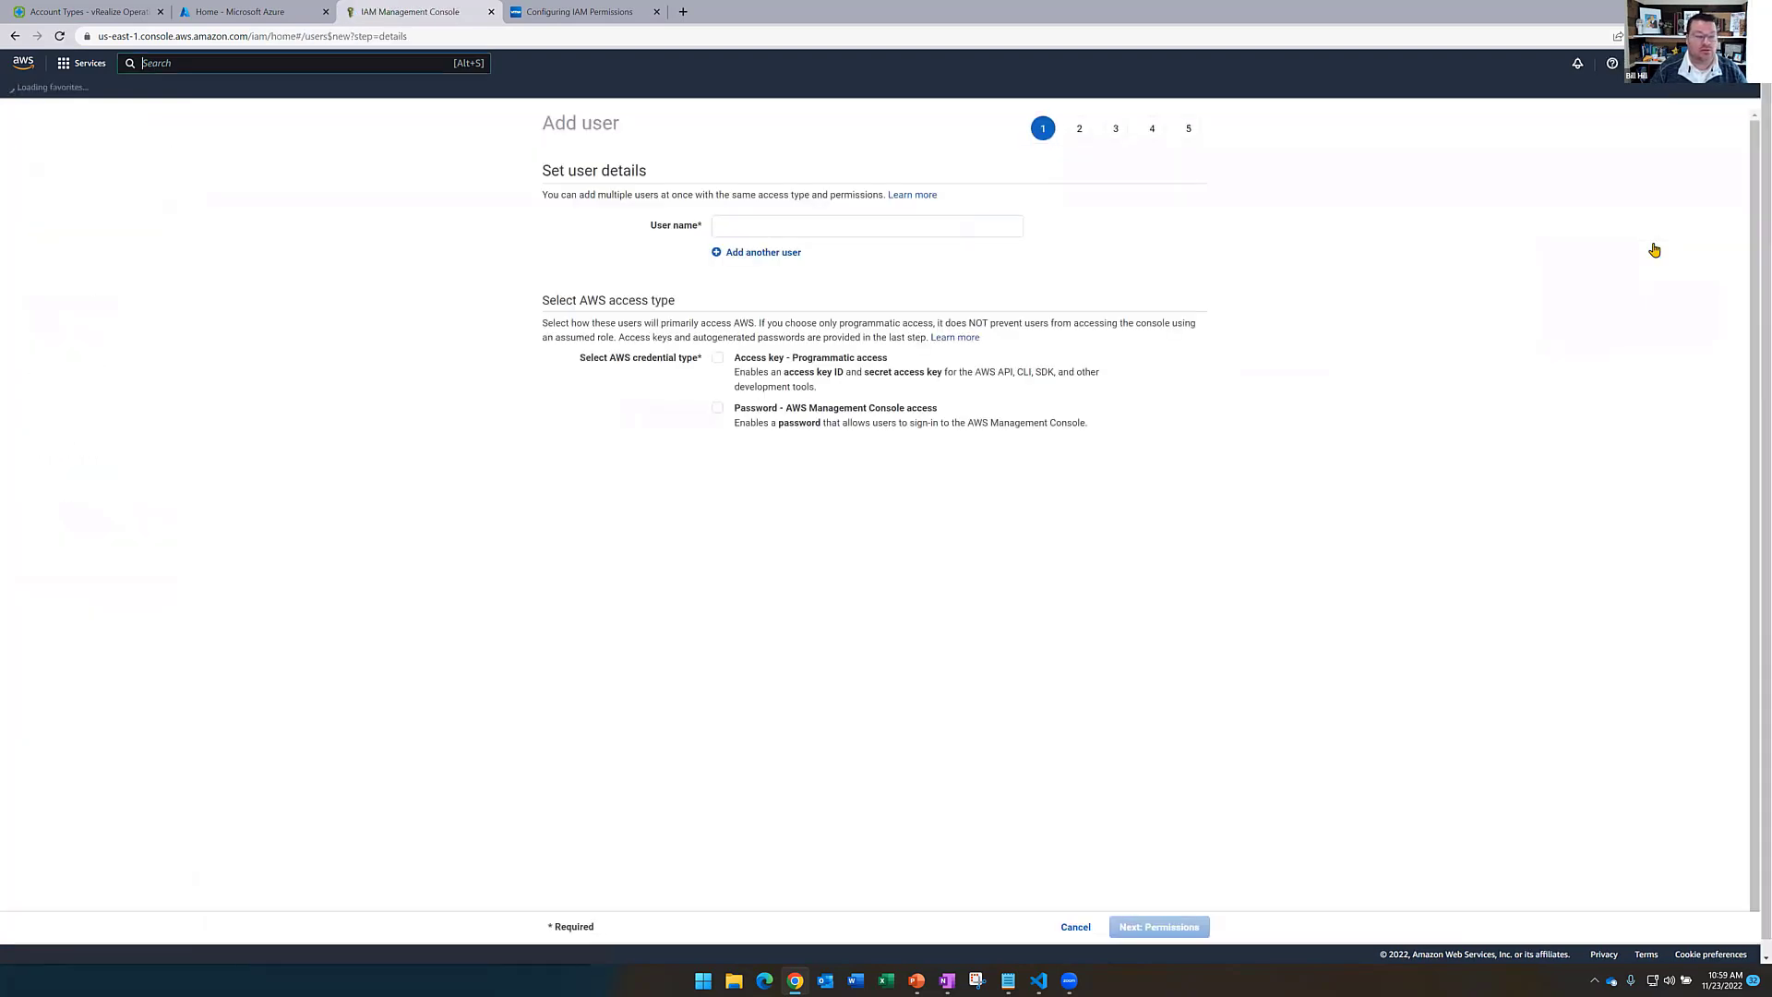
left_click(858, 229)
type("v")
type("R")
type("RopsIntegra")
type("toipn")
key("BackSpace")
key("BackSpace")
key("BackSpace")
key("BackSpace")
key("BackSpace")
key("BackSpace")
key("BackSpace")
key("BackSpace")
key("BackSpace")
key("BackSpace")
key("BackSpace")
key("BackSpace")
key("BackSpace")
key("BackSpace")
key("BackSpace")
key("BackSpace")
type("vROpsIntegration")
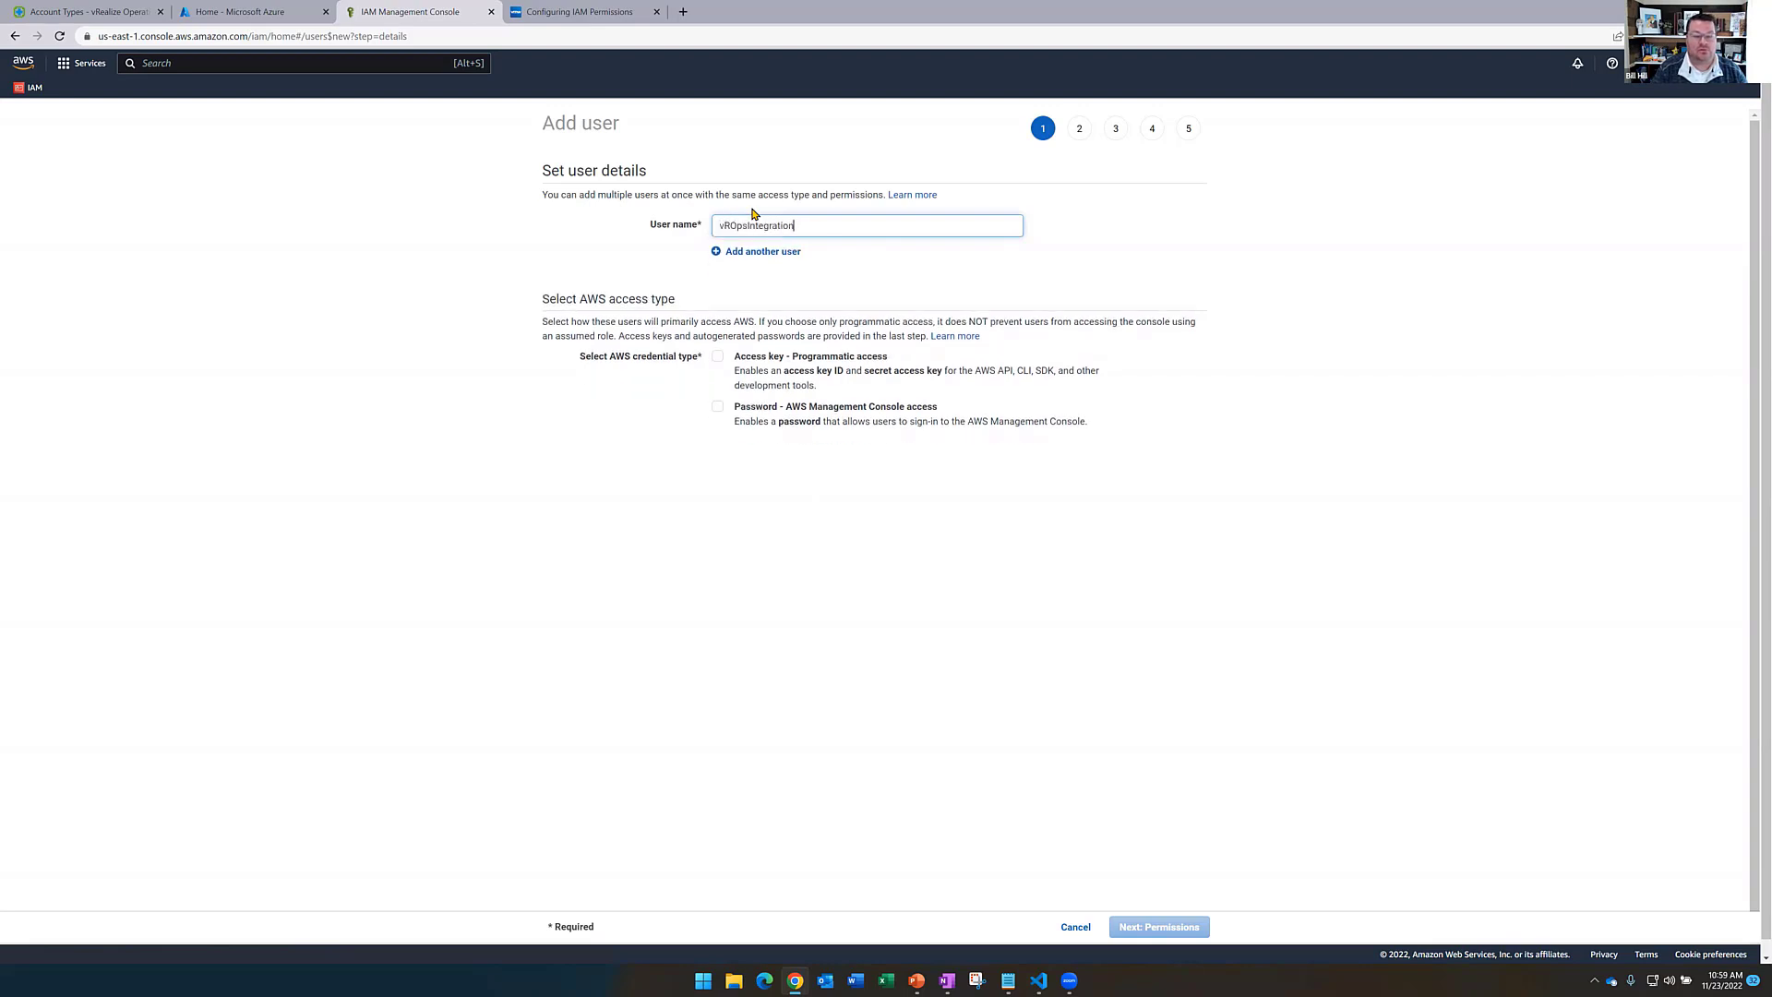
left_click(811, 362)
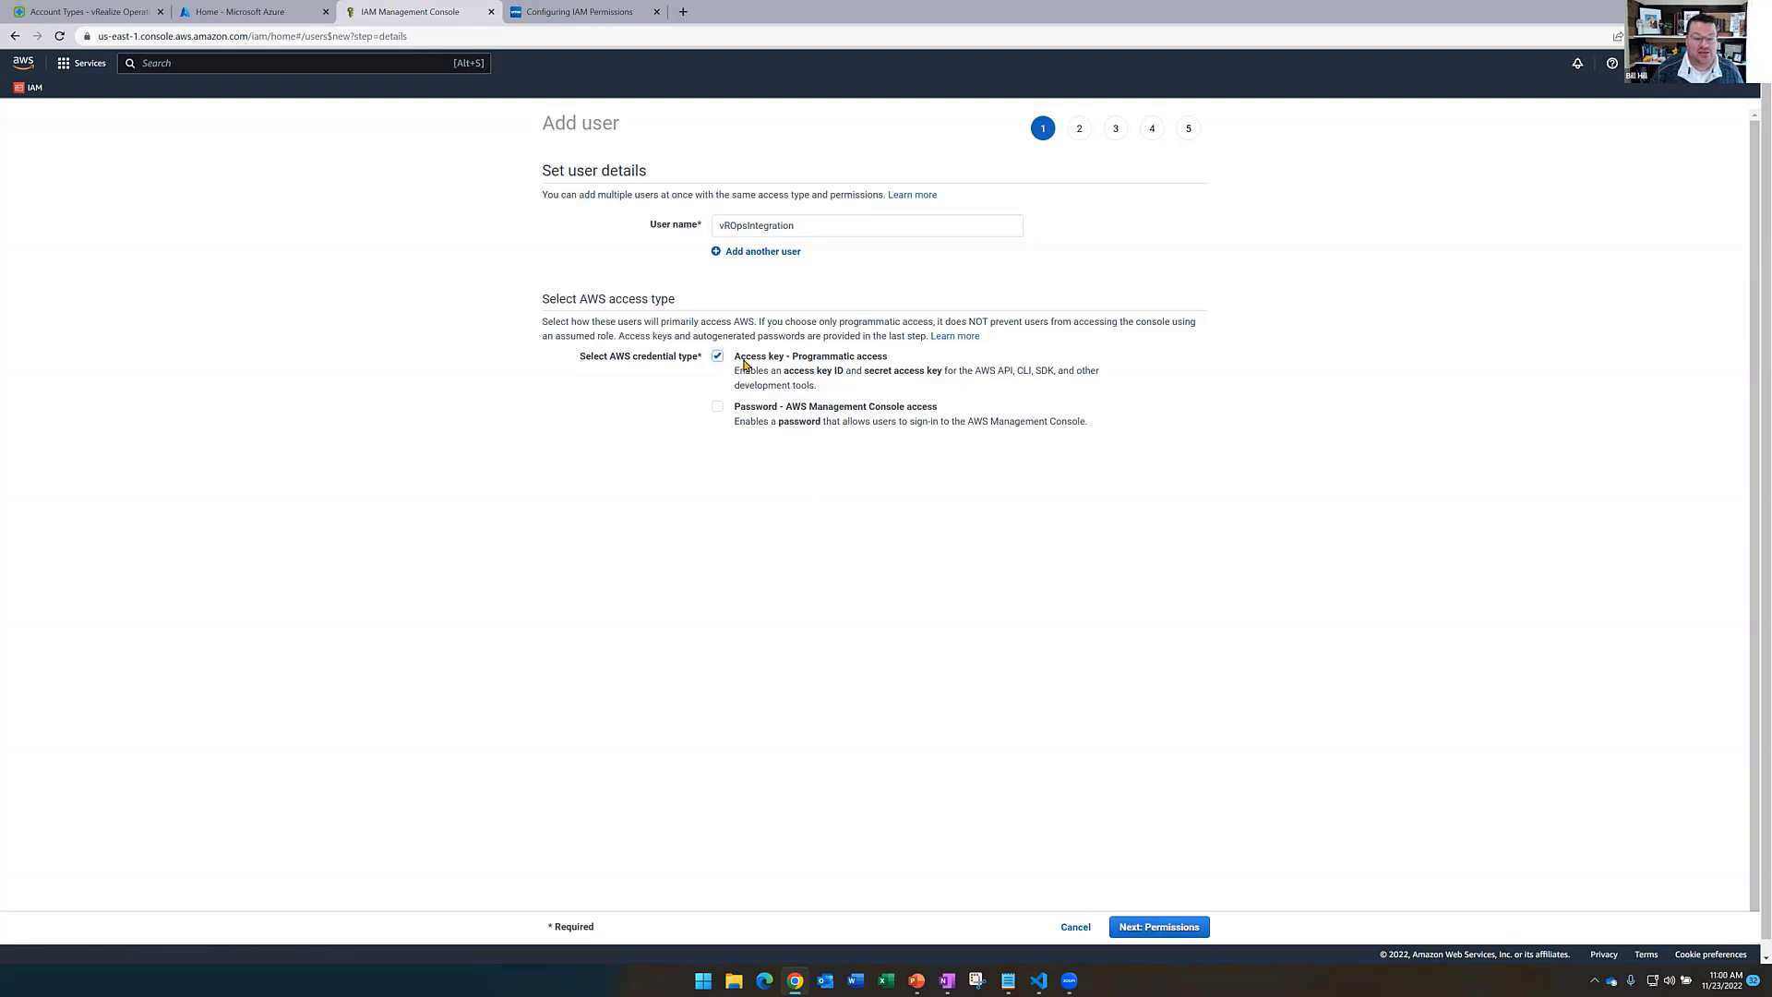
left_click(1141, 932)
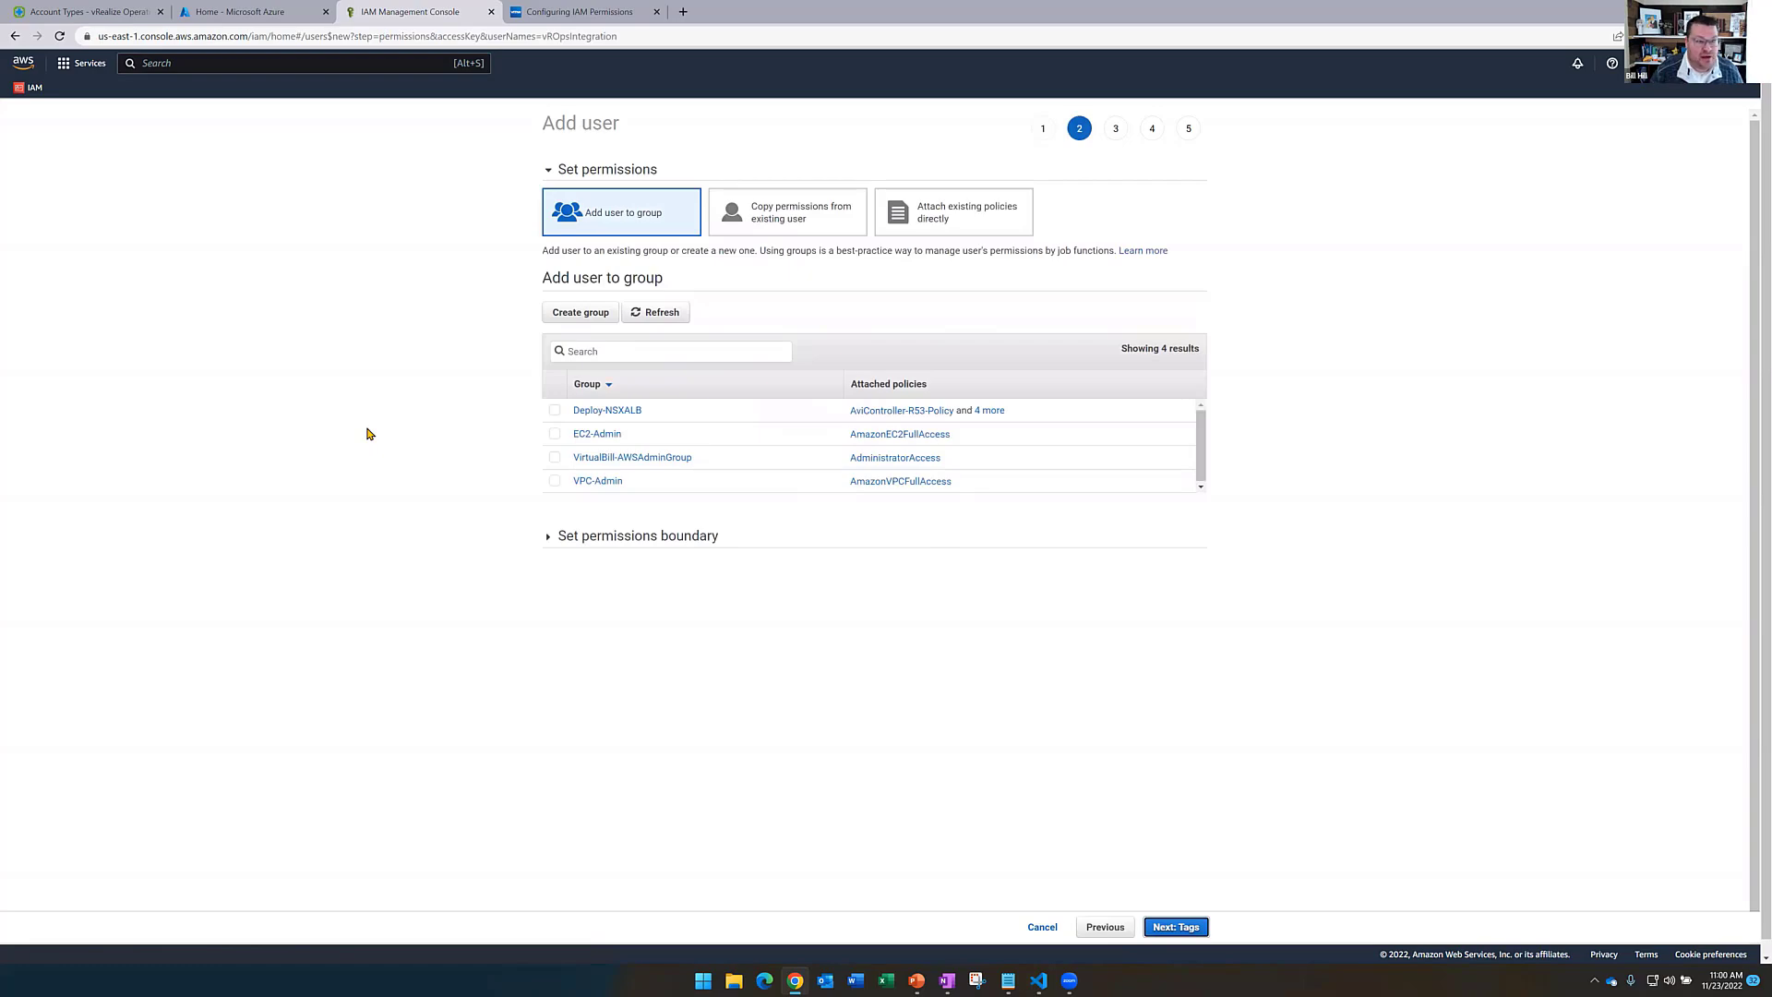
Consult the VMware Configuring IAM Permissions documentation for the permissions required by each AWS service
left_click(609, 15)
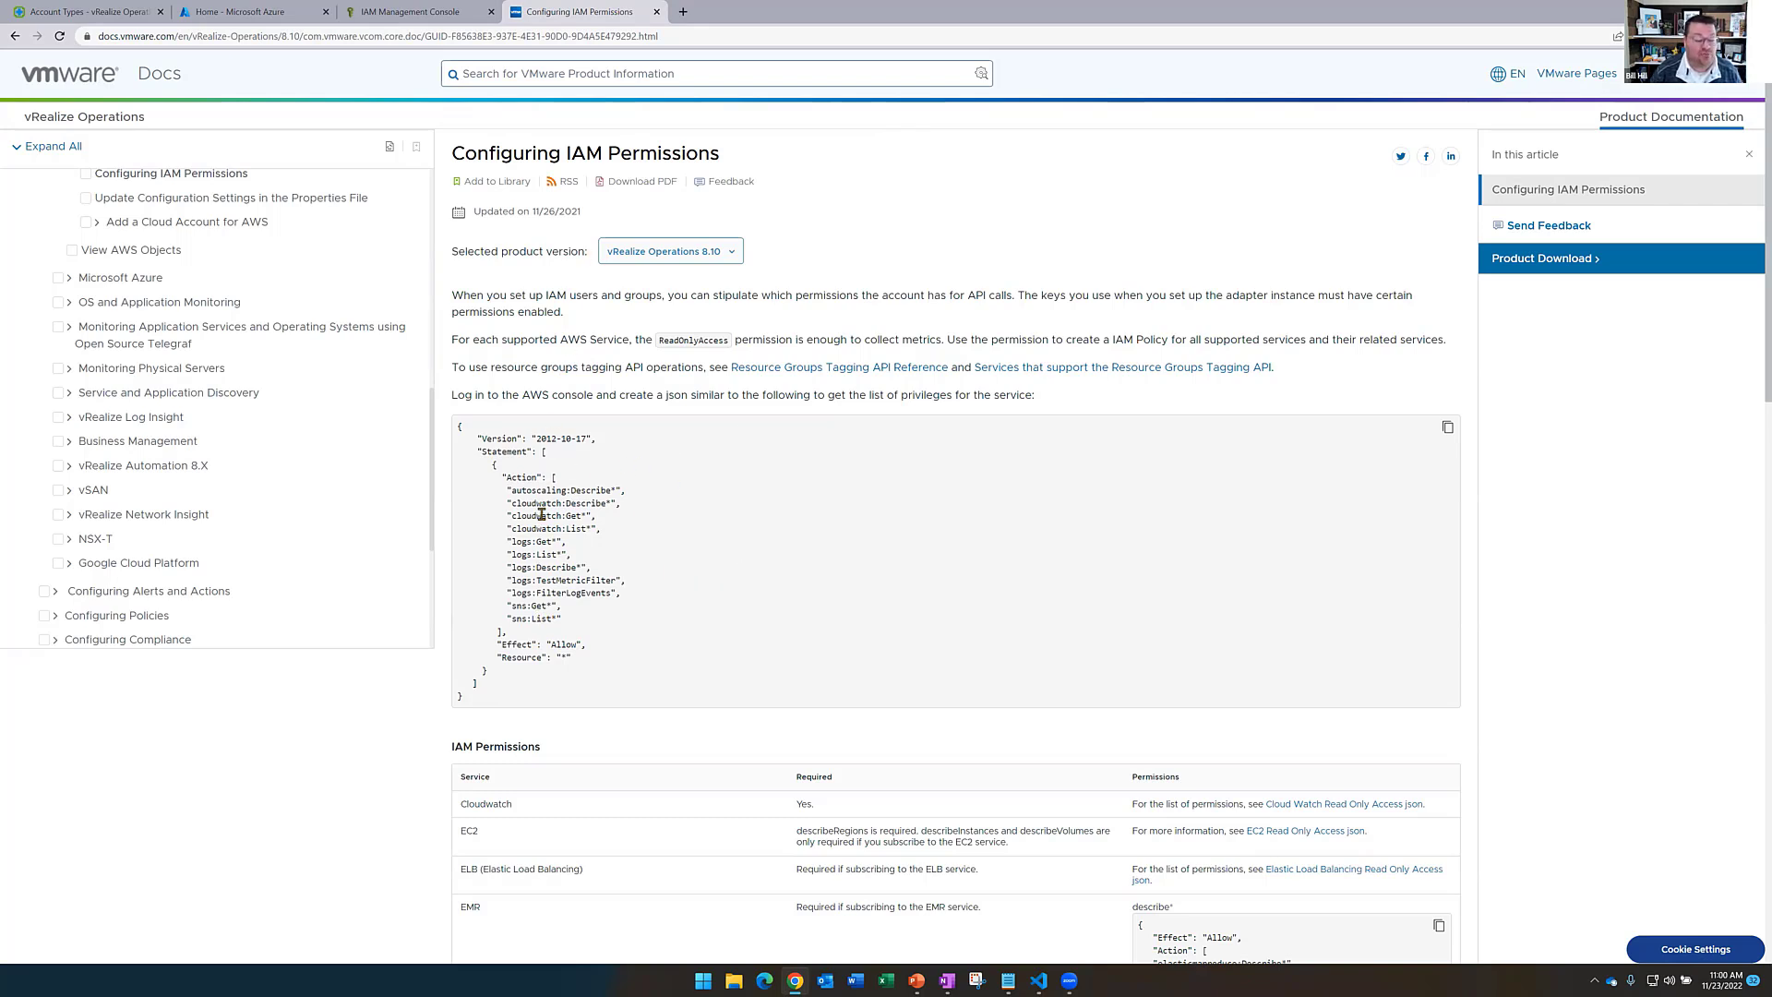
scroll(791, 387, "down", 4)
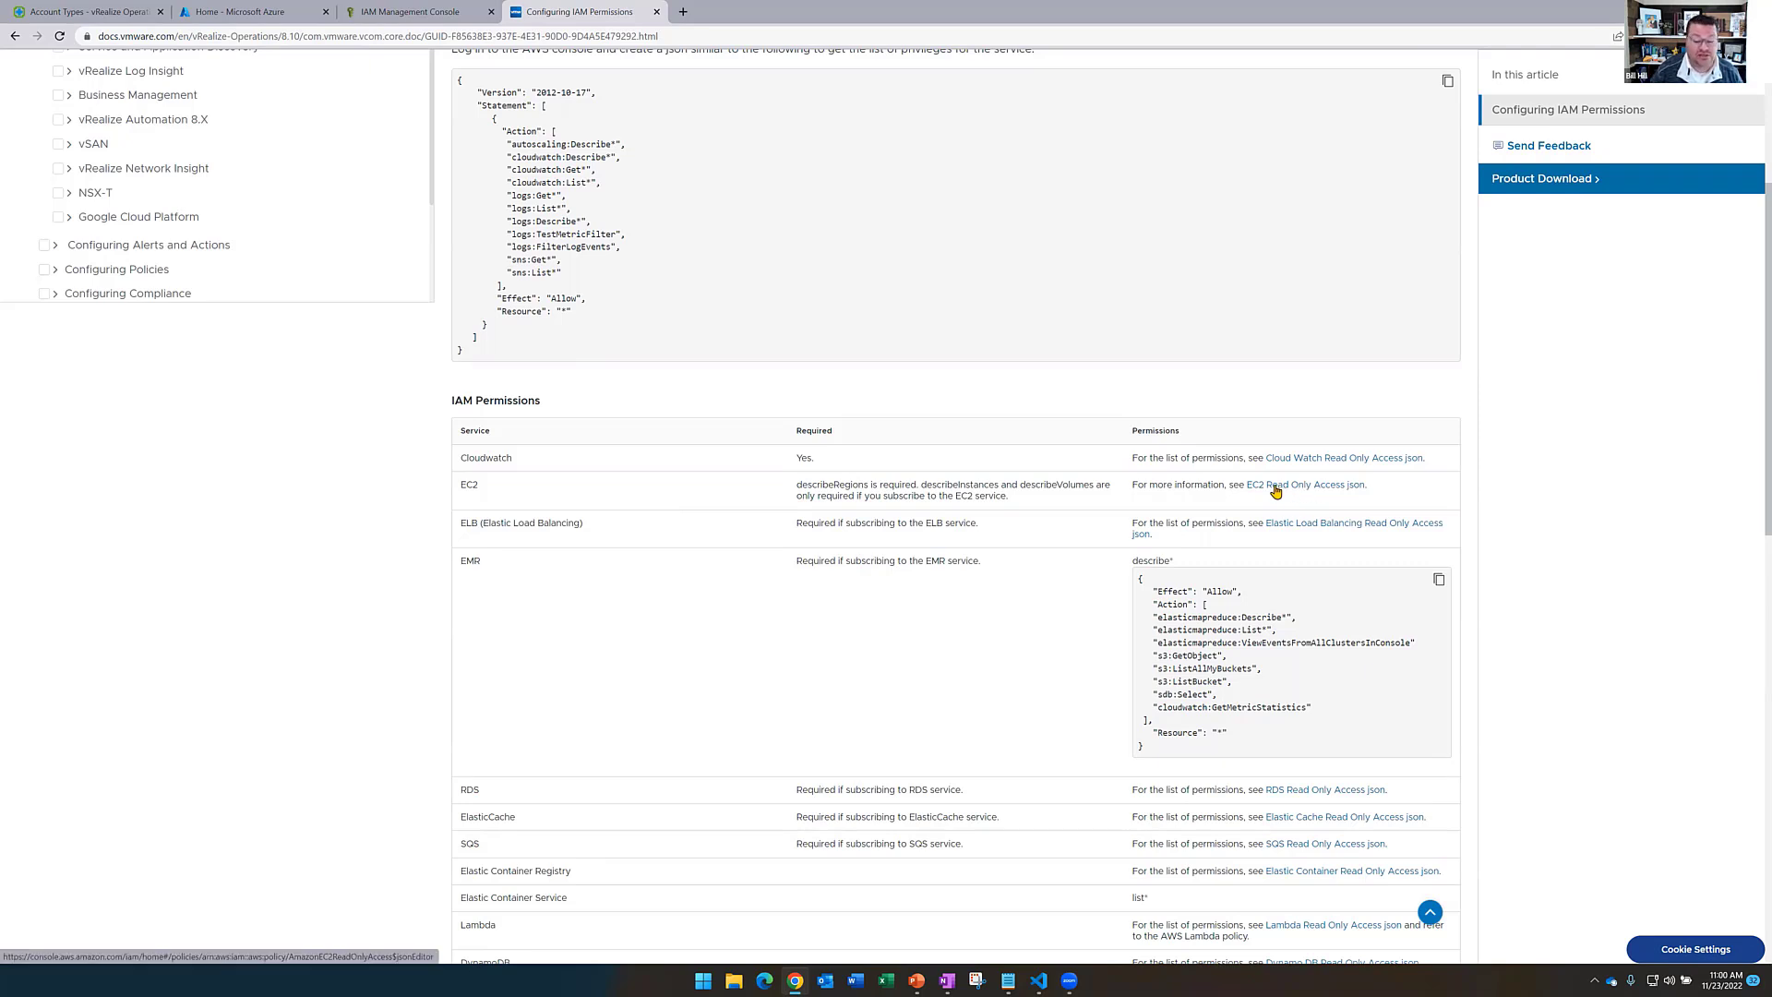
scroll(933, 582, "down", 2)
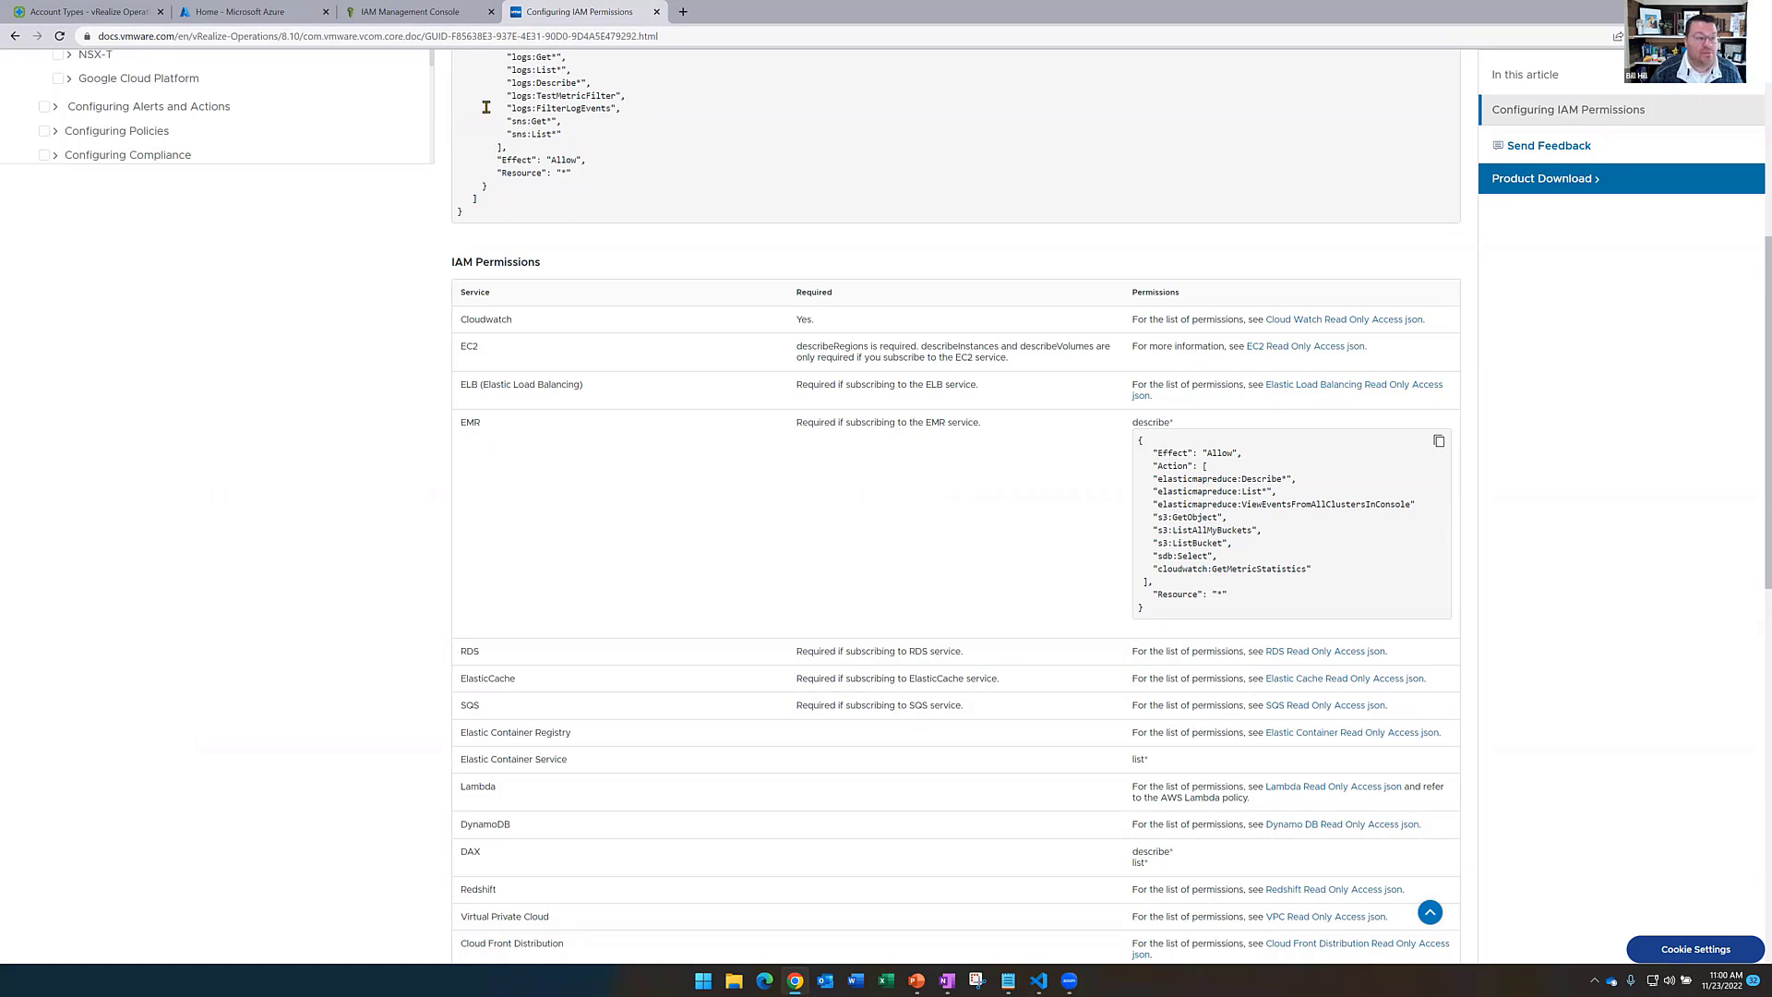
Back in the IAM console, attach the existing ReadOnlyAccess policy directly to the new user
left_click(404, 17)
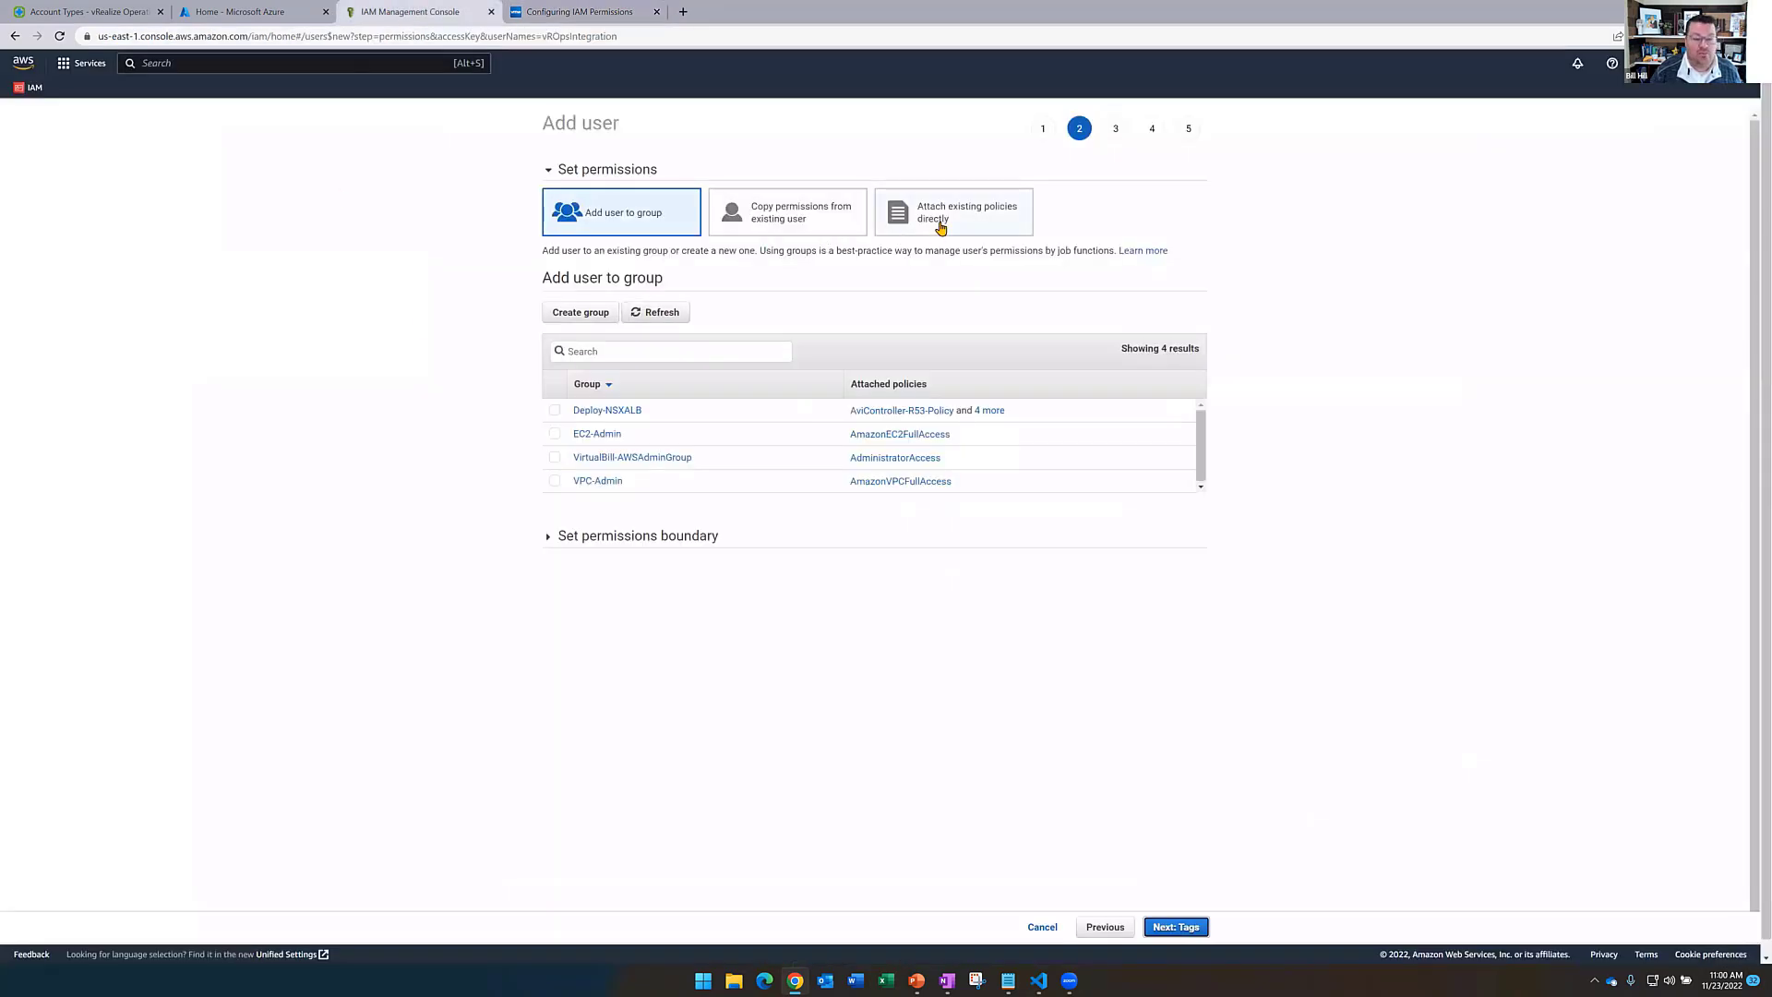
left_click(986, 225)
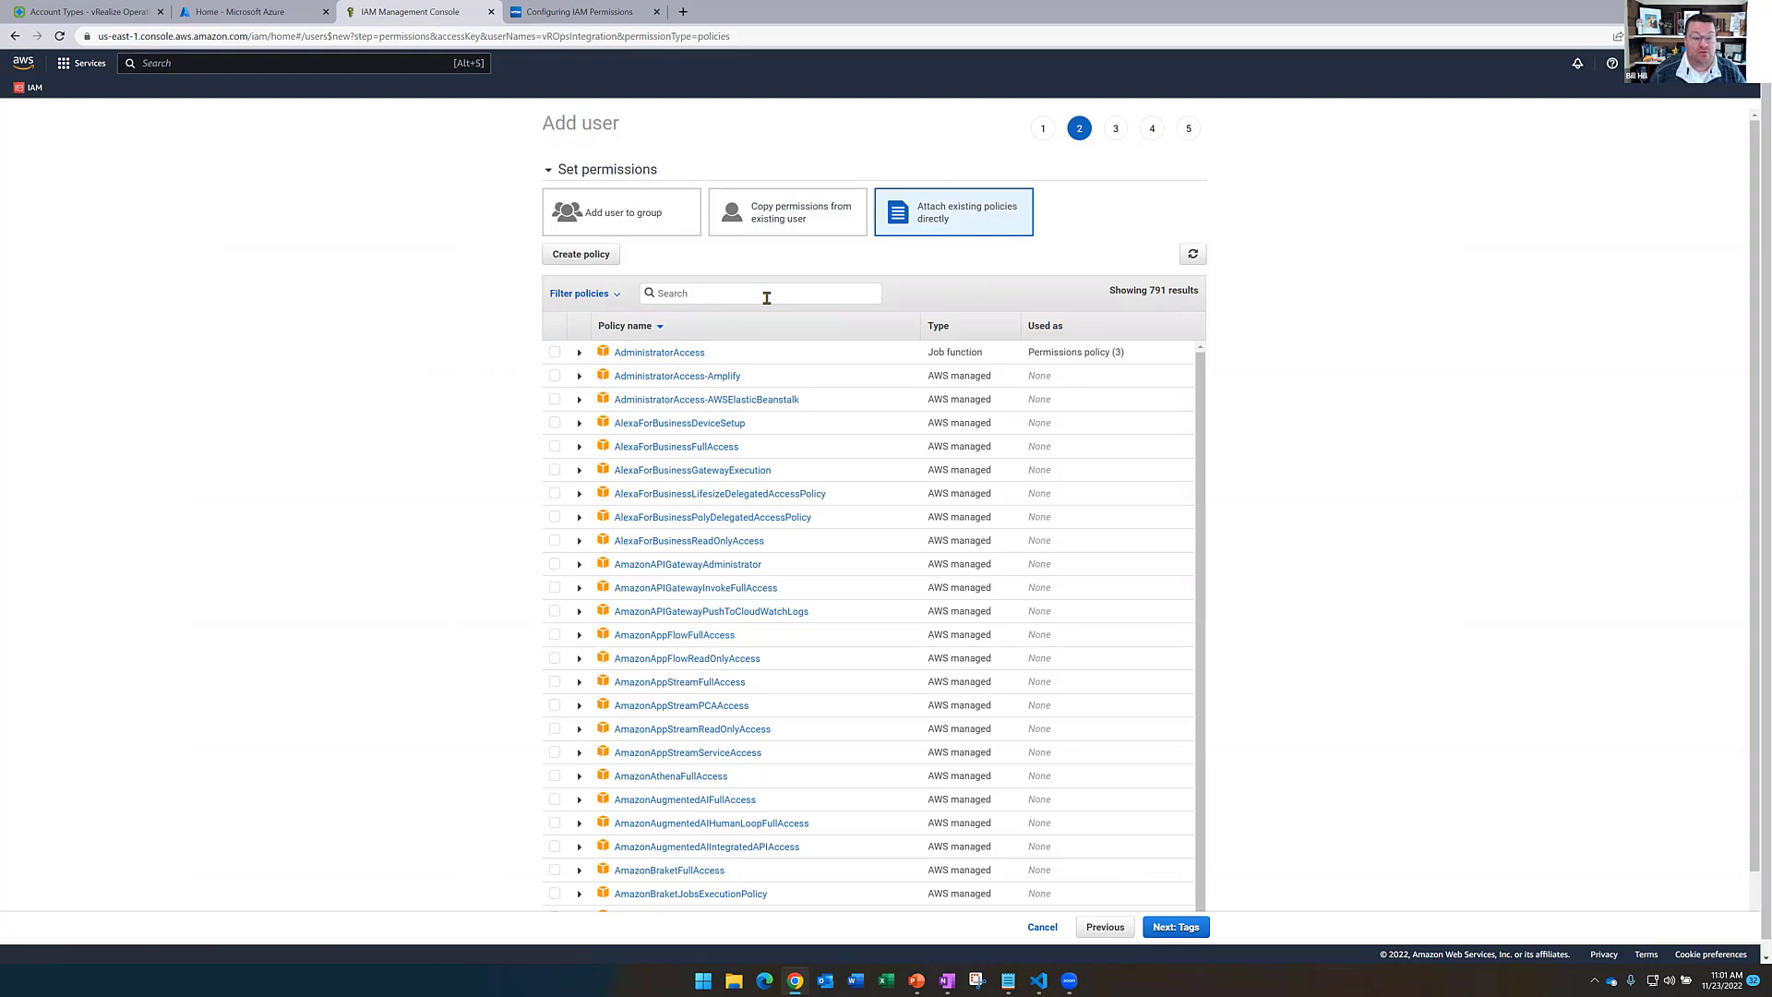
type("ReadOnlyAccess")
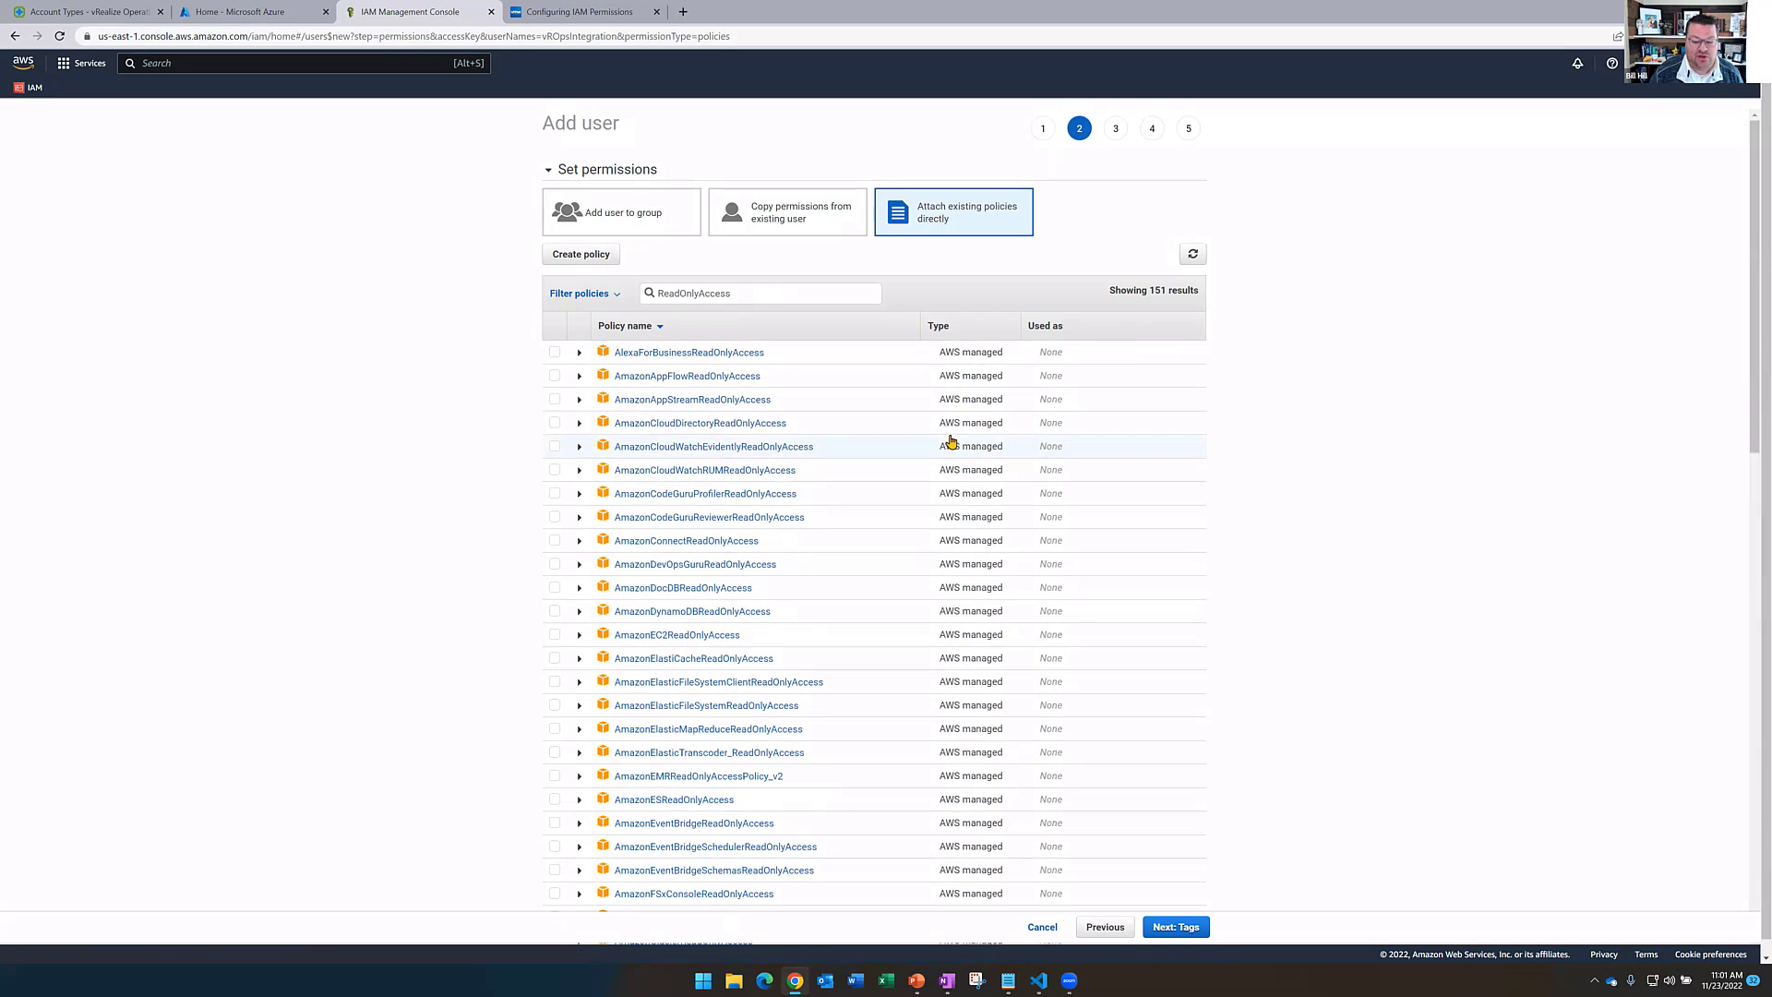
scroll(1014, 486, "down", 1)
scroll(1015, 494, "down", 10)
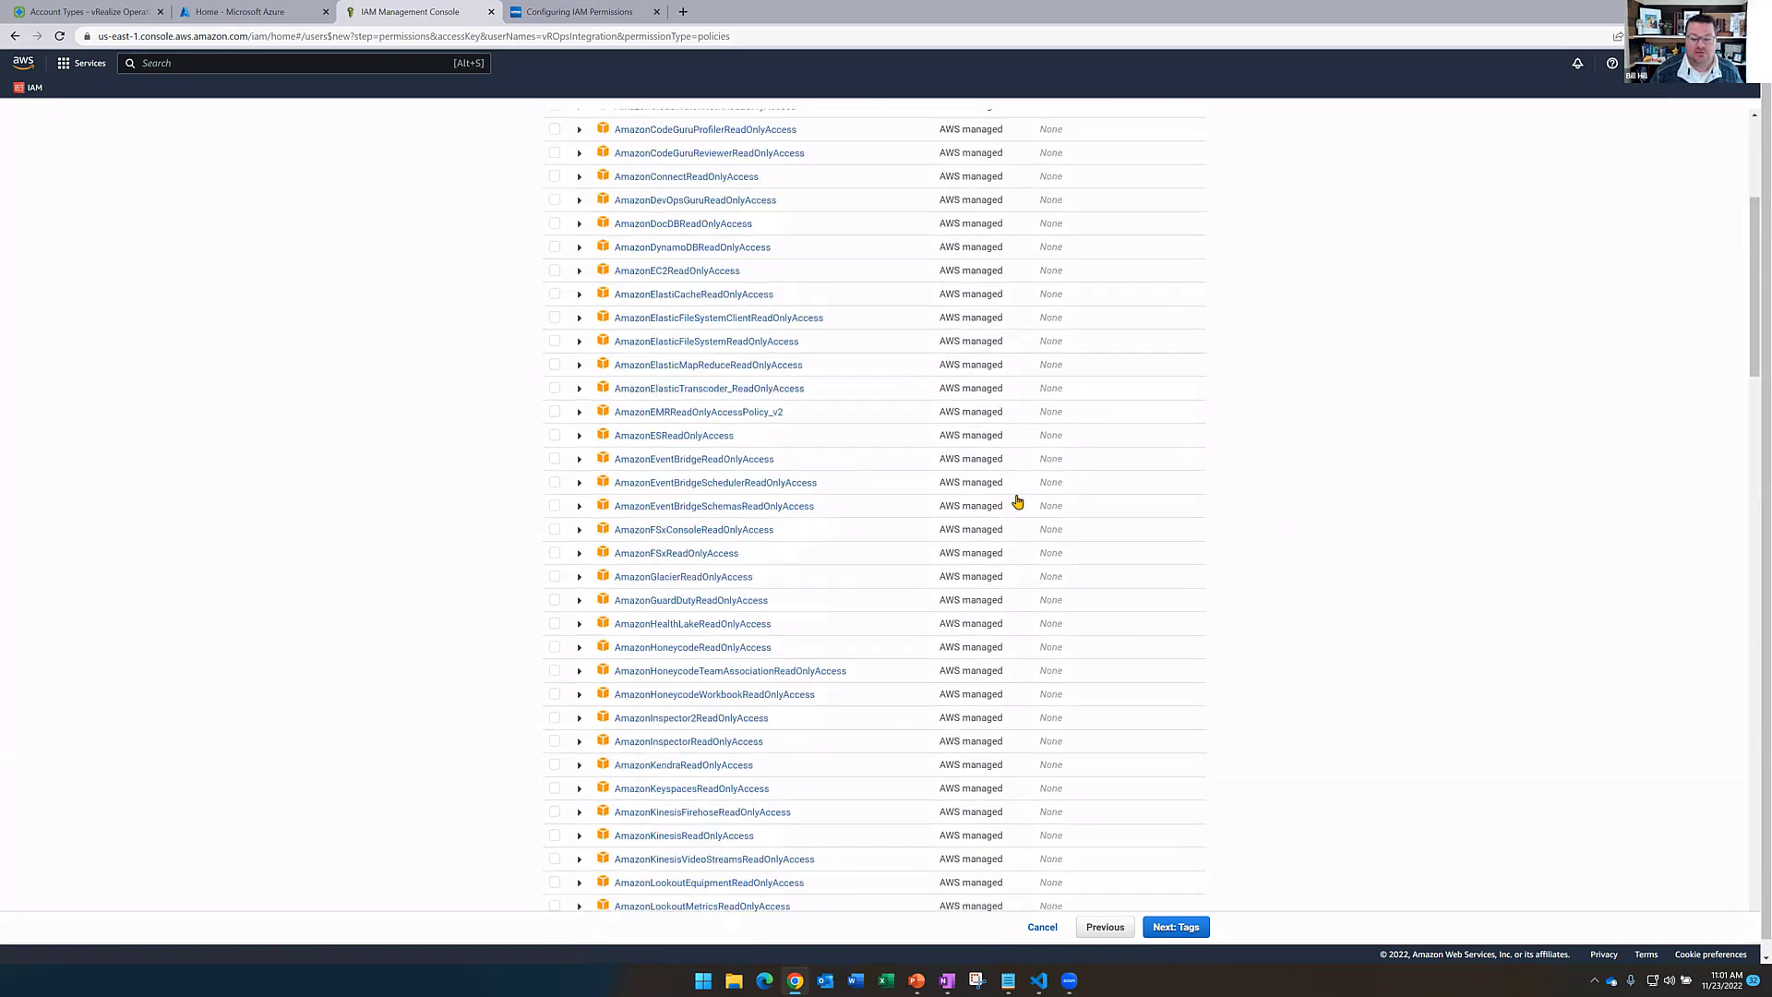
scroll(1016, 502, "down", 15)
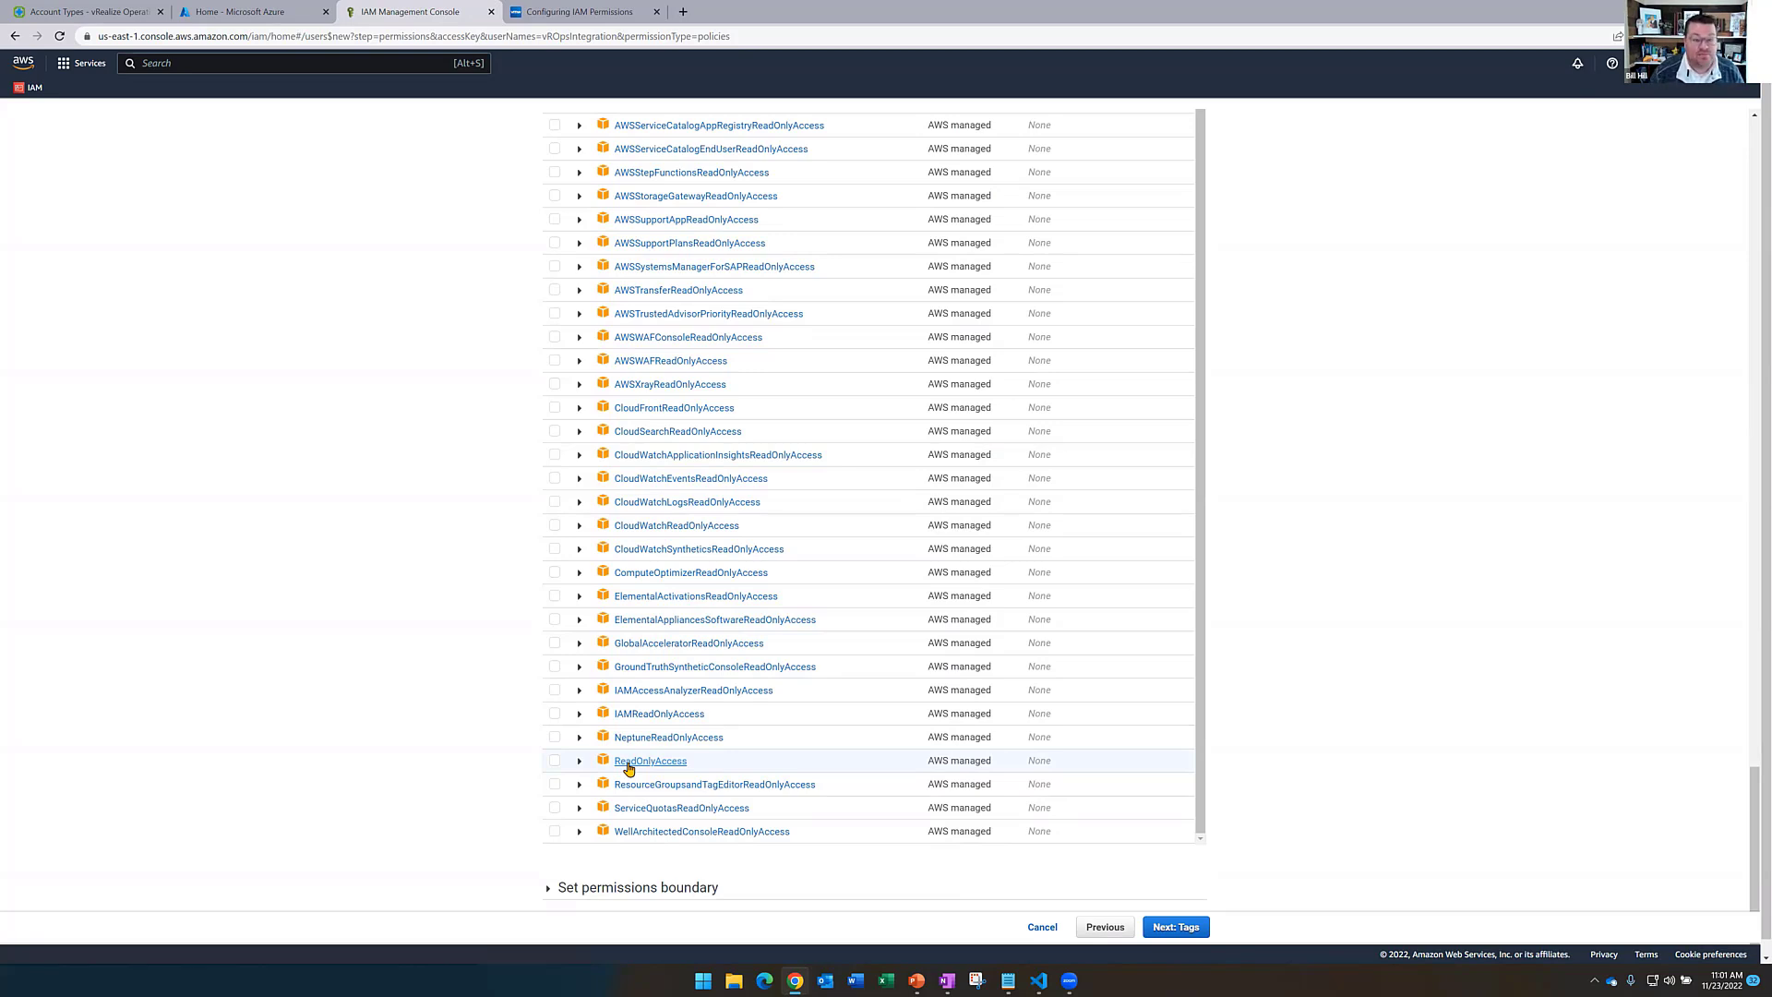
left_click(554, 761)
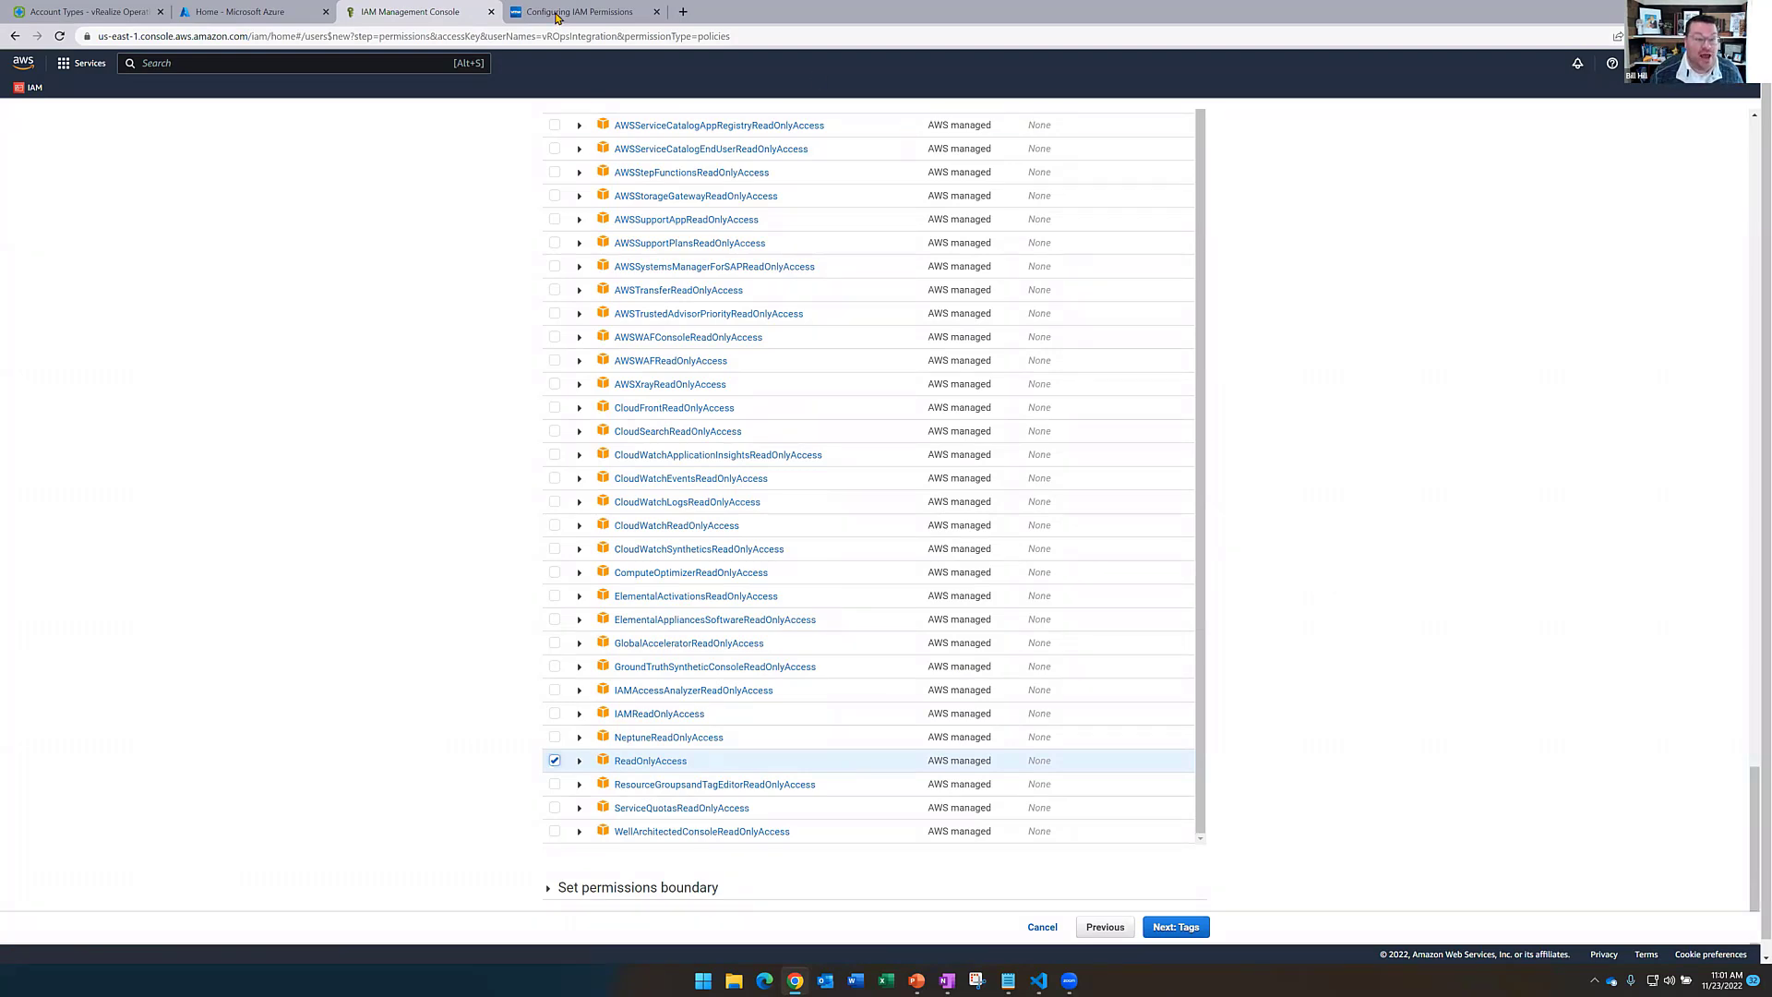
Review the action list in the sample JSON policy in the Configuring IAM Permissions documentation
key("ctrl+Tab")
scroll(660, 547, "up", 3)
scroll(660, 547, "up", 1)
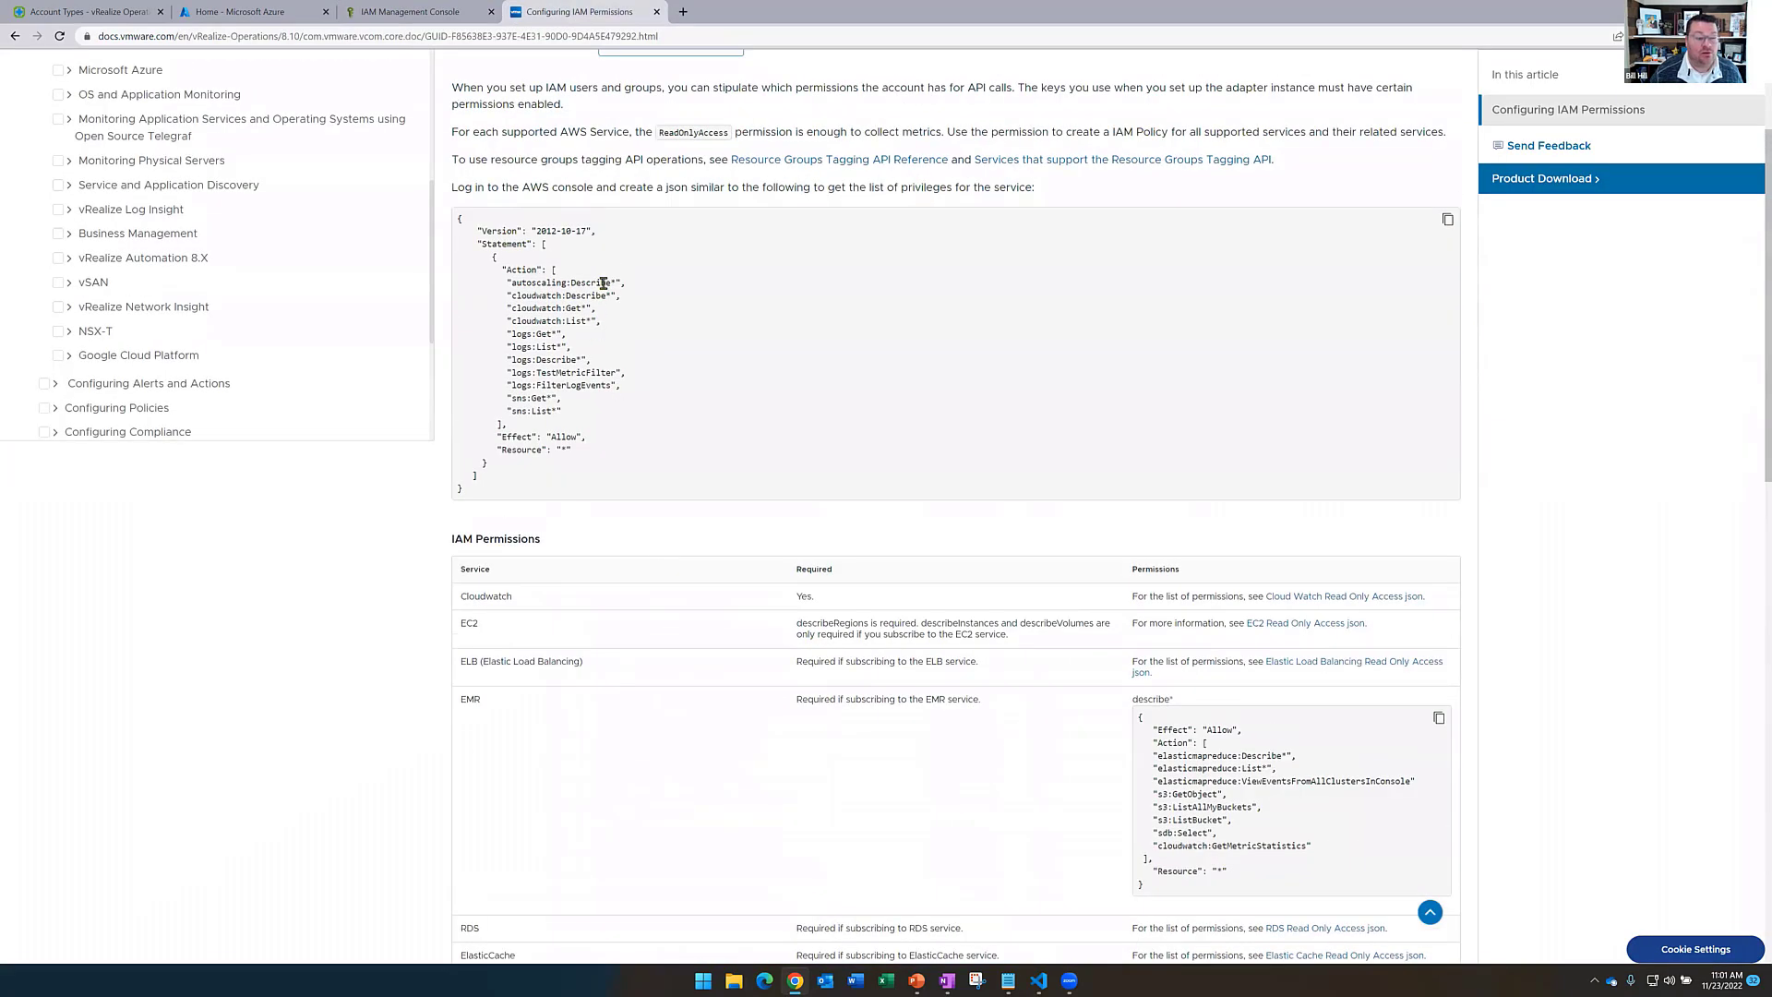
left_click_drag(503, 270, 603, 404)
Return to the IAM console, create the vROpsIntegration user without tags, and copy its access key ID
left_click(437, 19)
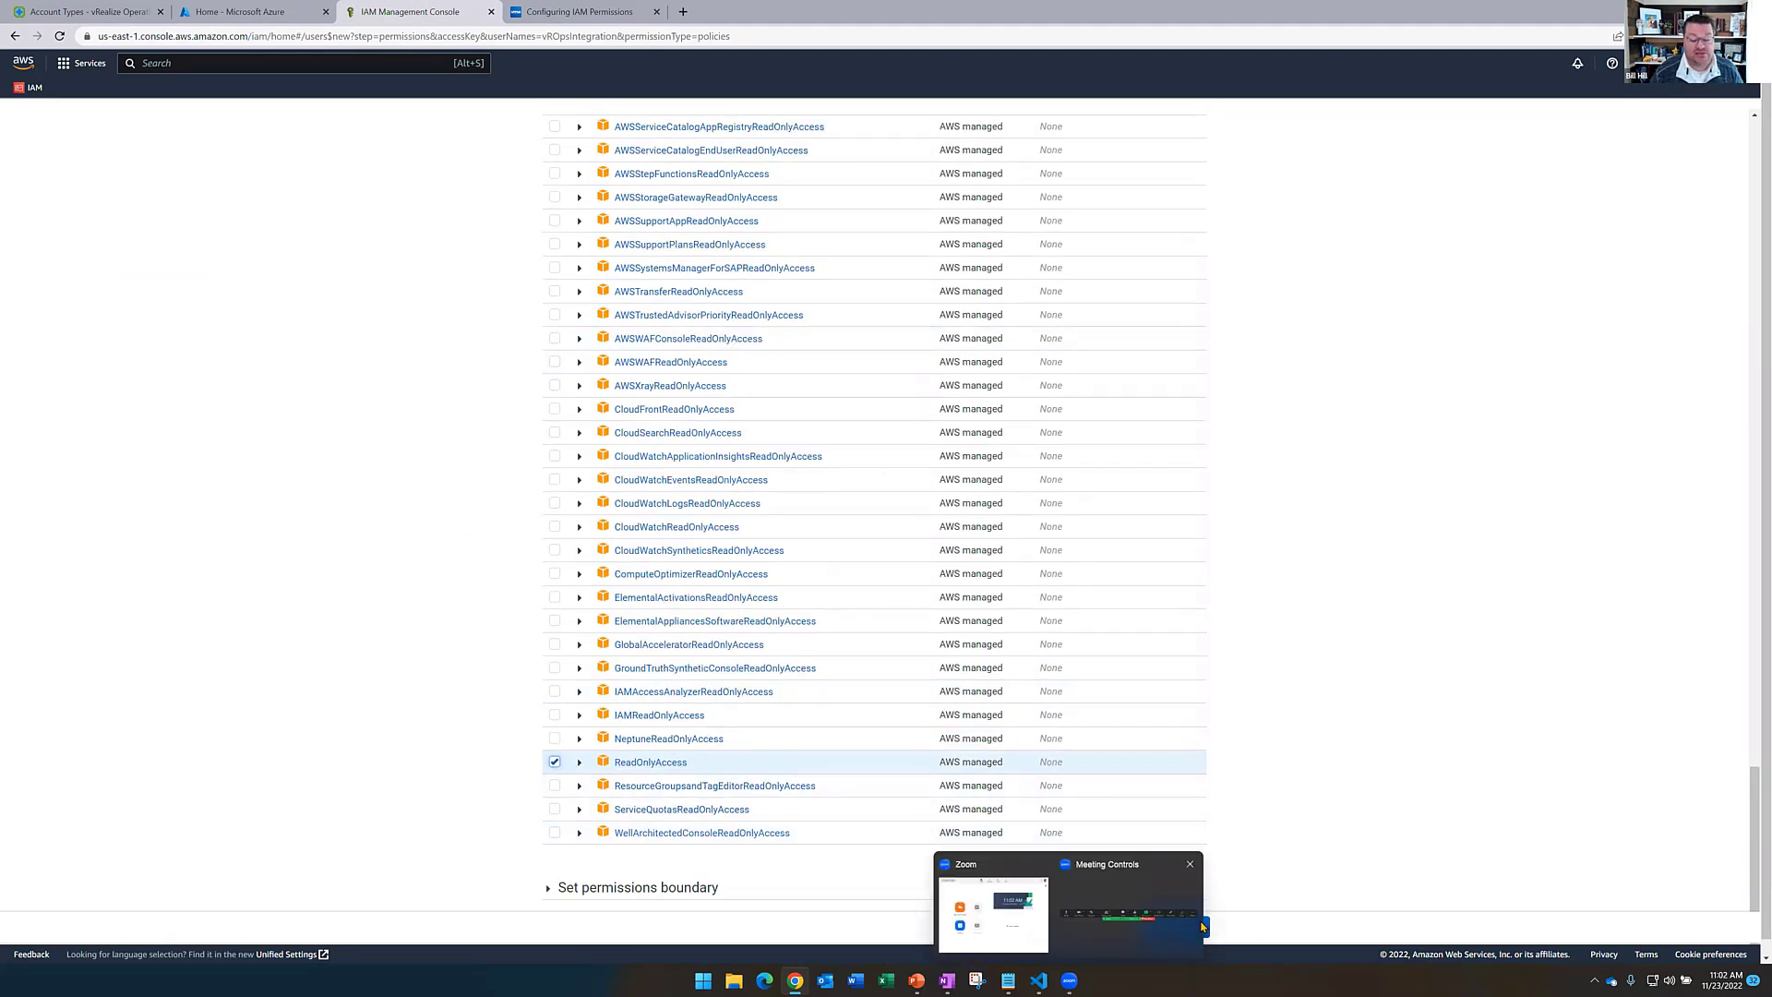
left_click(1191, 929)
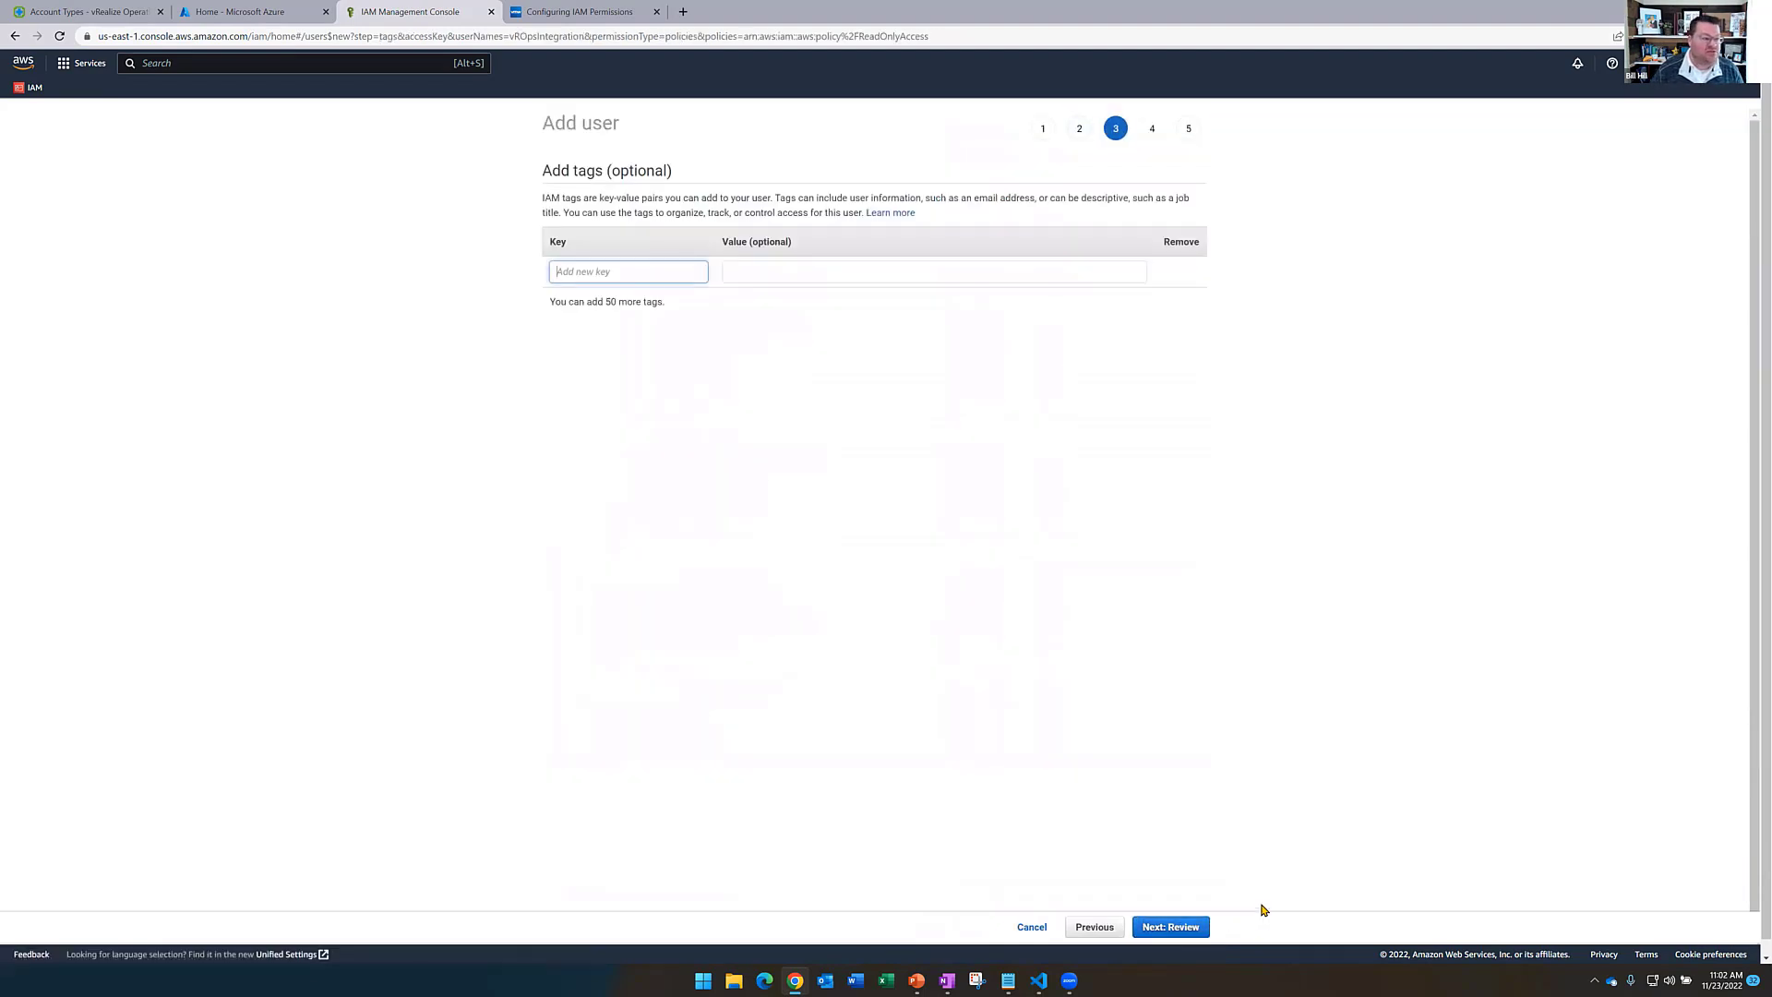
left_click(1149, 933)
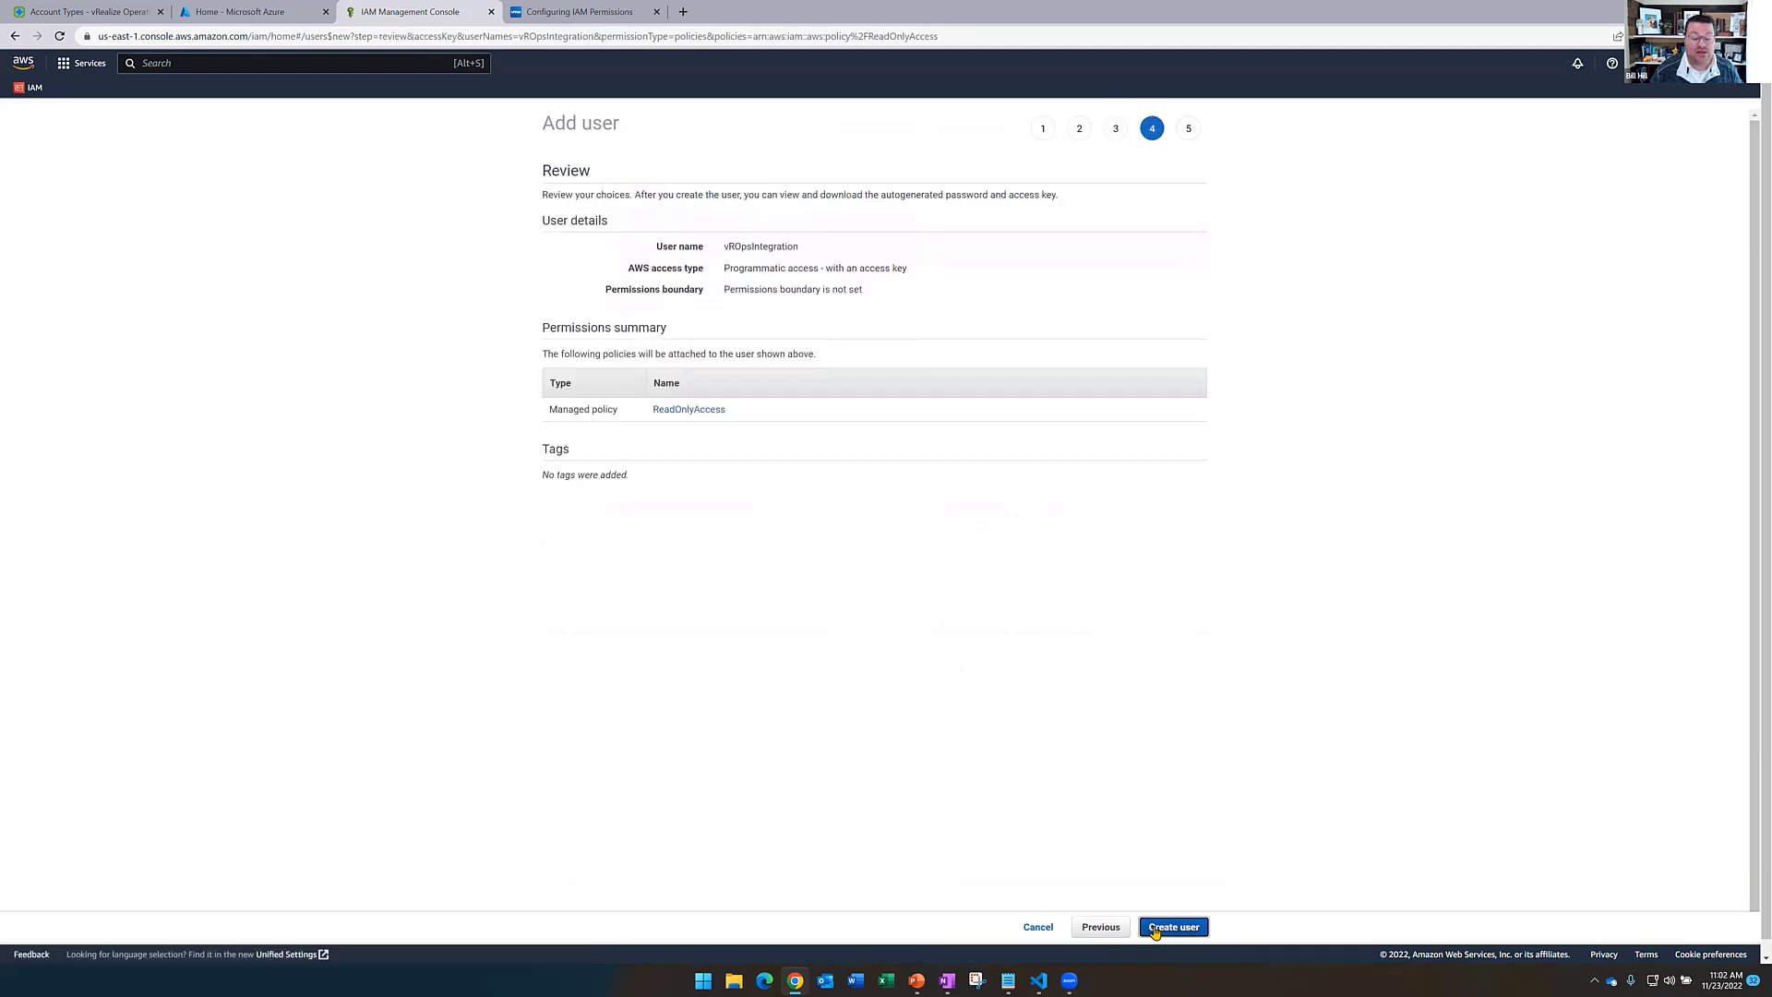
left_click(1156, 931)
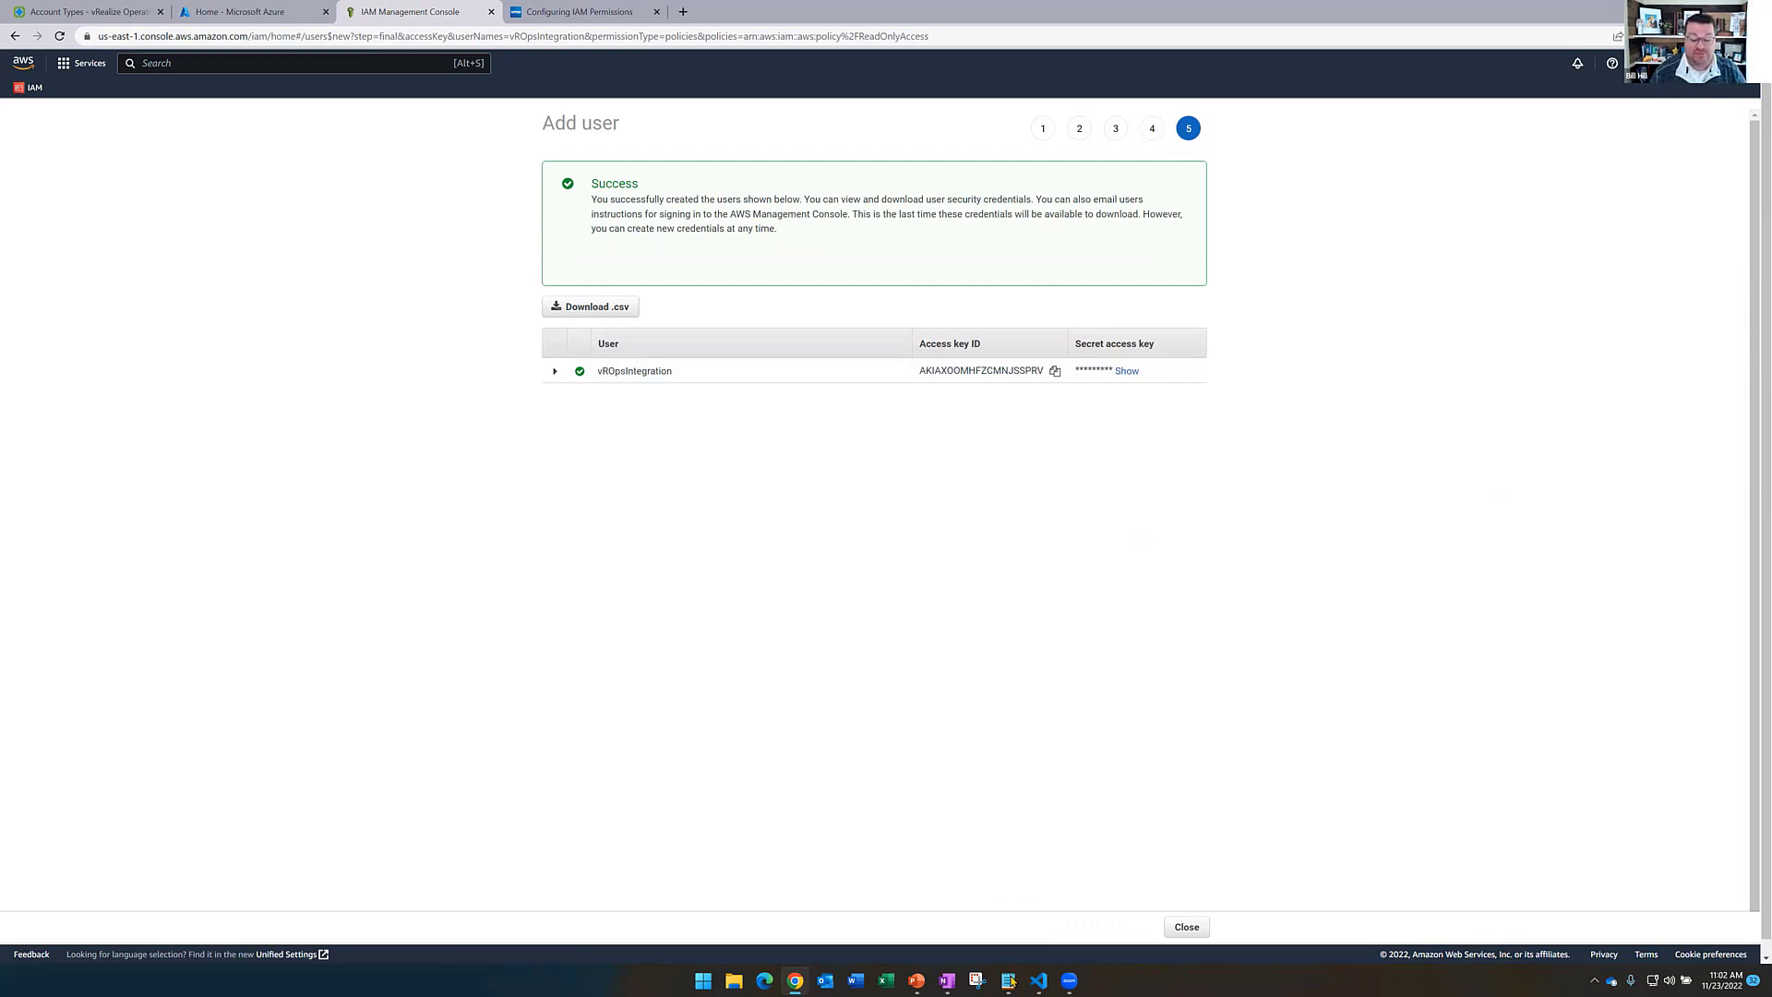
left_click(1055, 374)
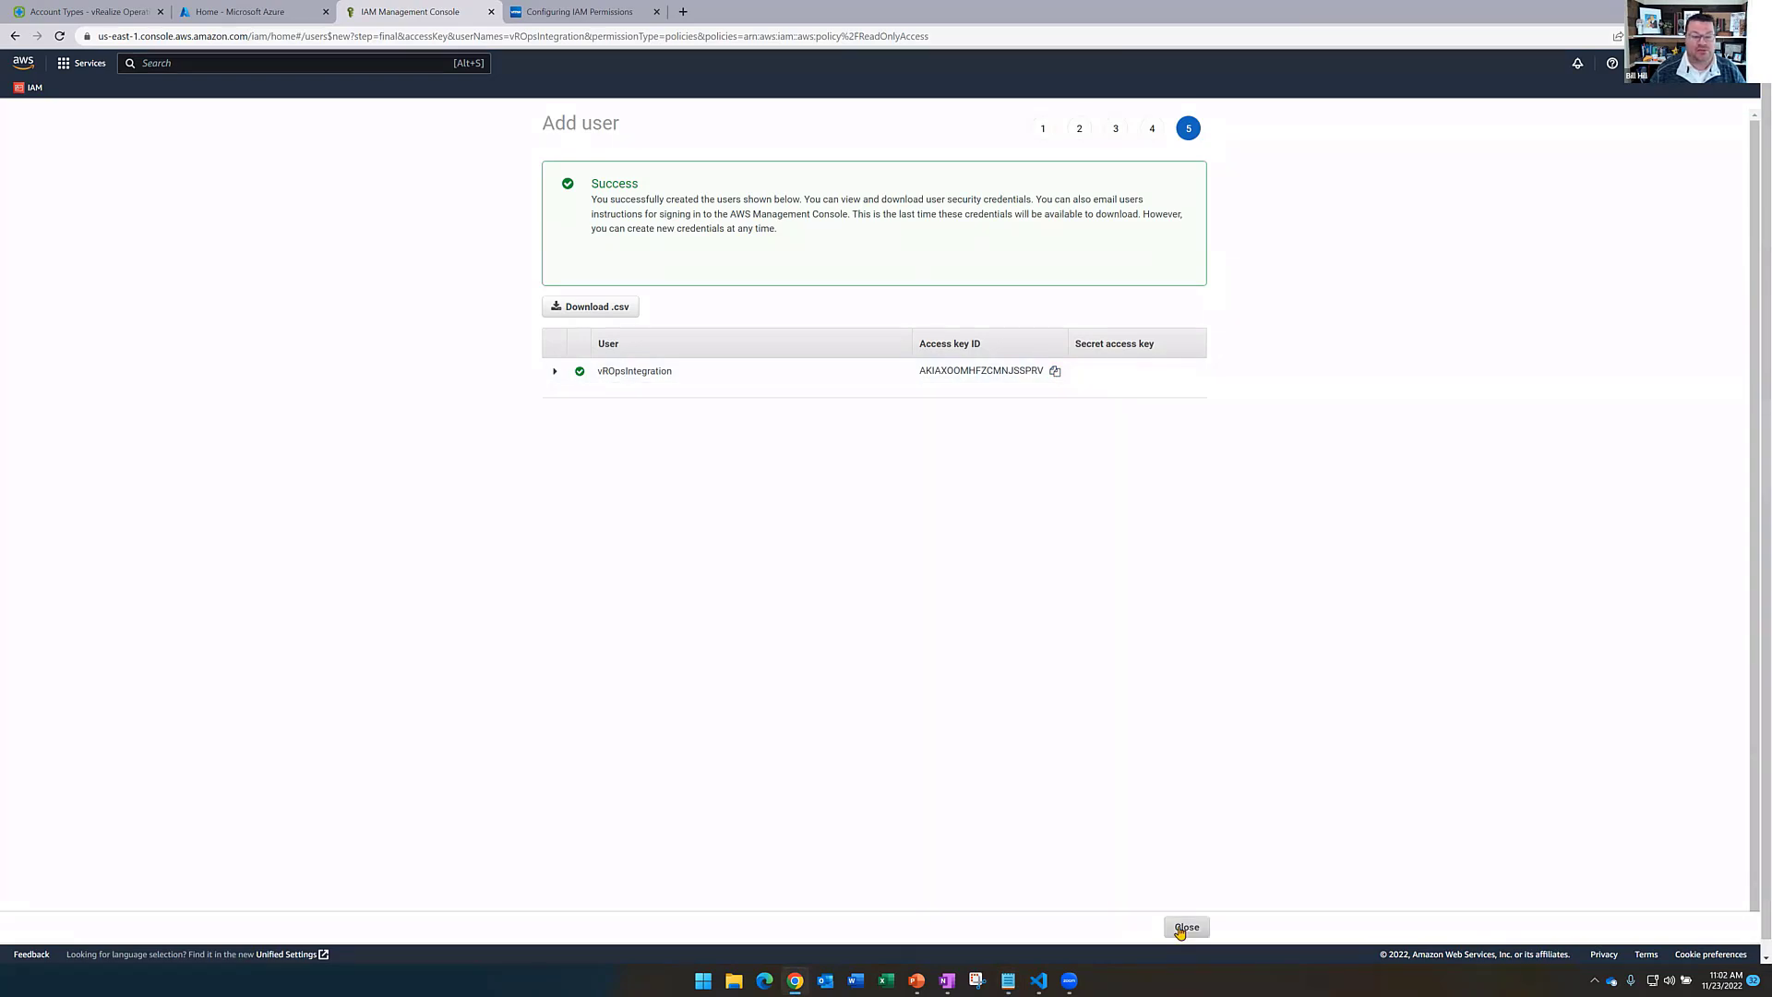
left_click(1184, 927)
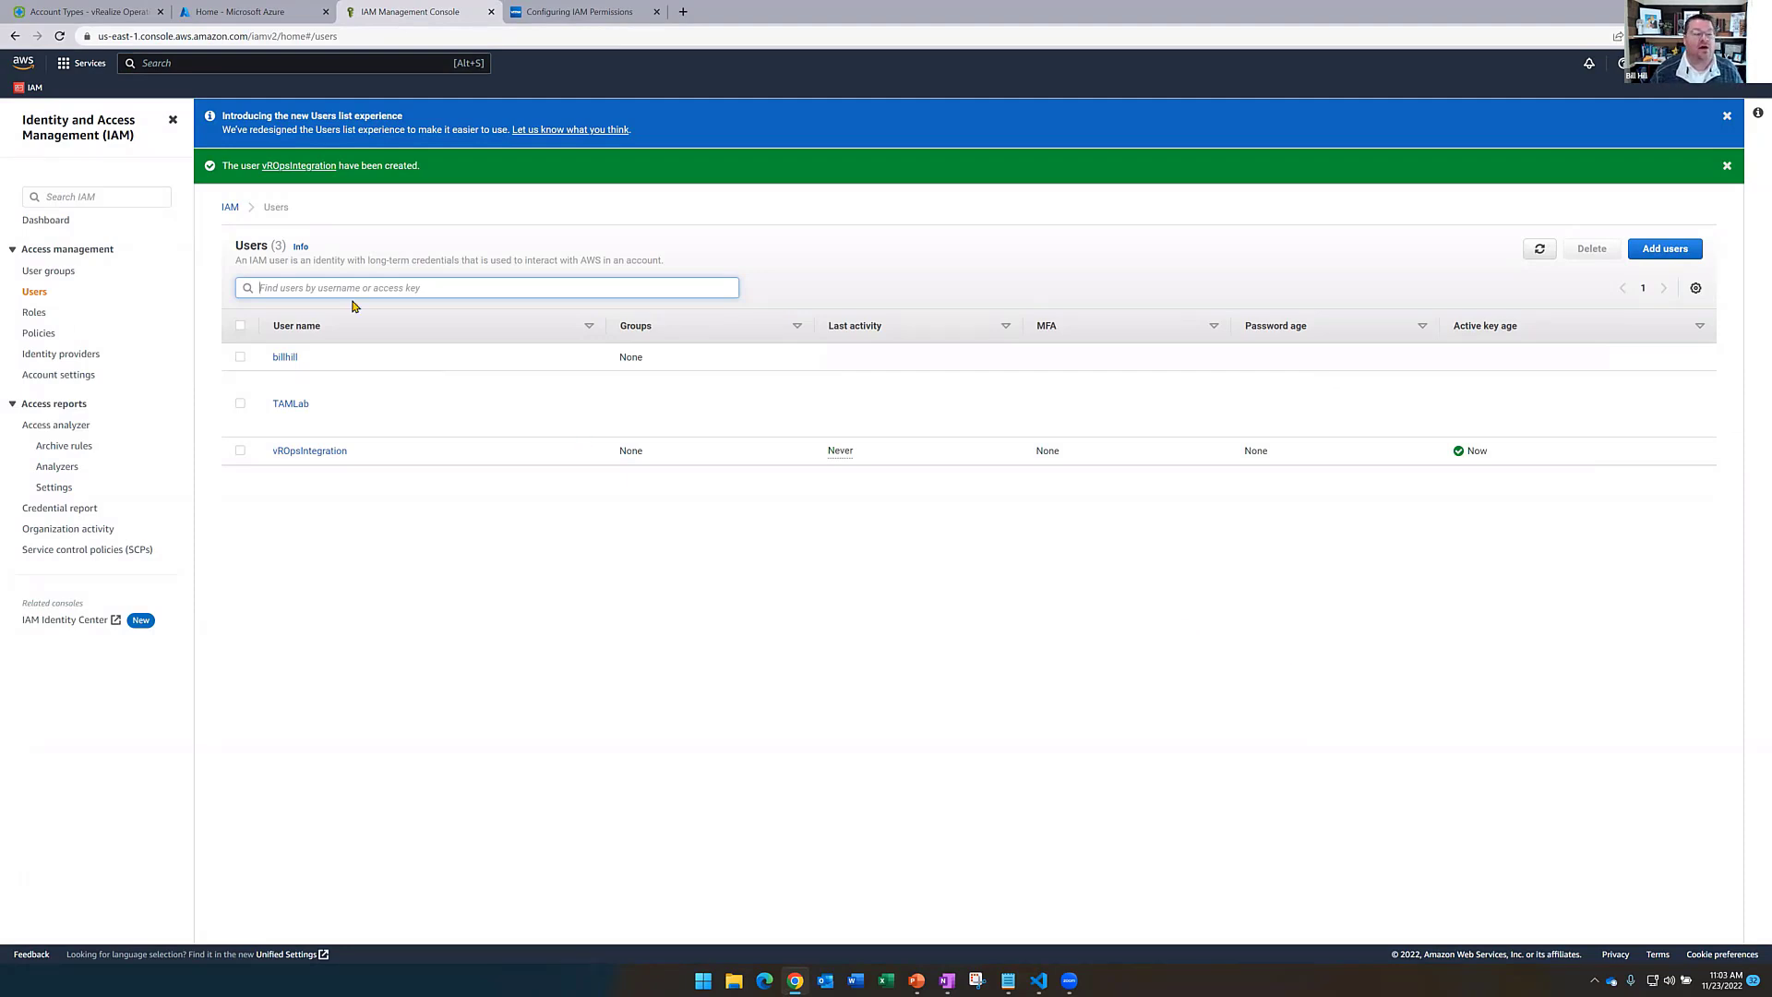
Switch to vRealize Operations and start a new AWS integration account named "Virtual Bill - AWS"
left_click(103, 19)
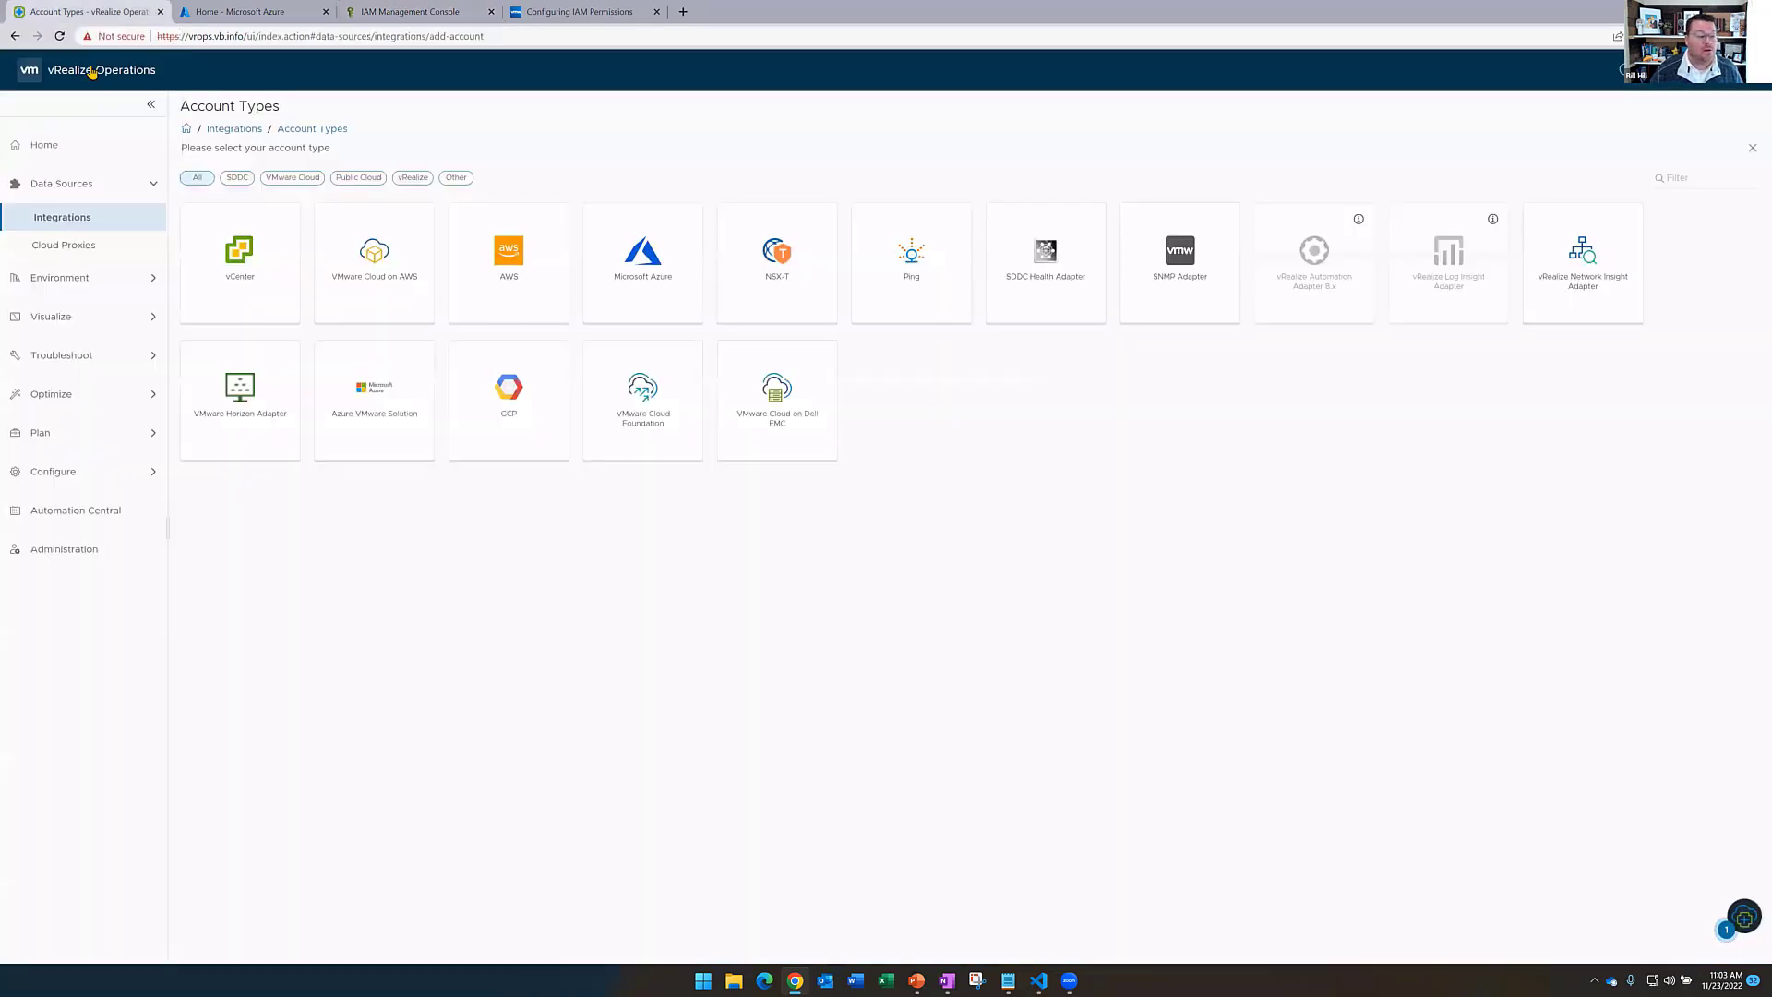
left_click(78, 218)
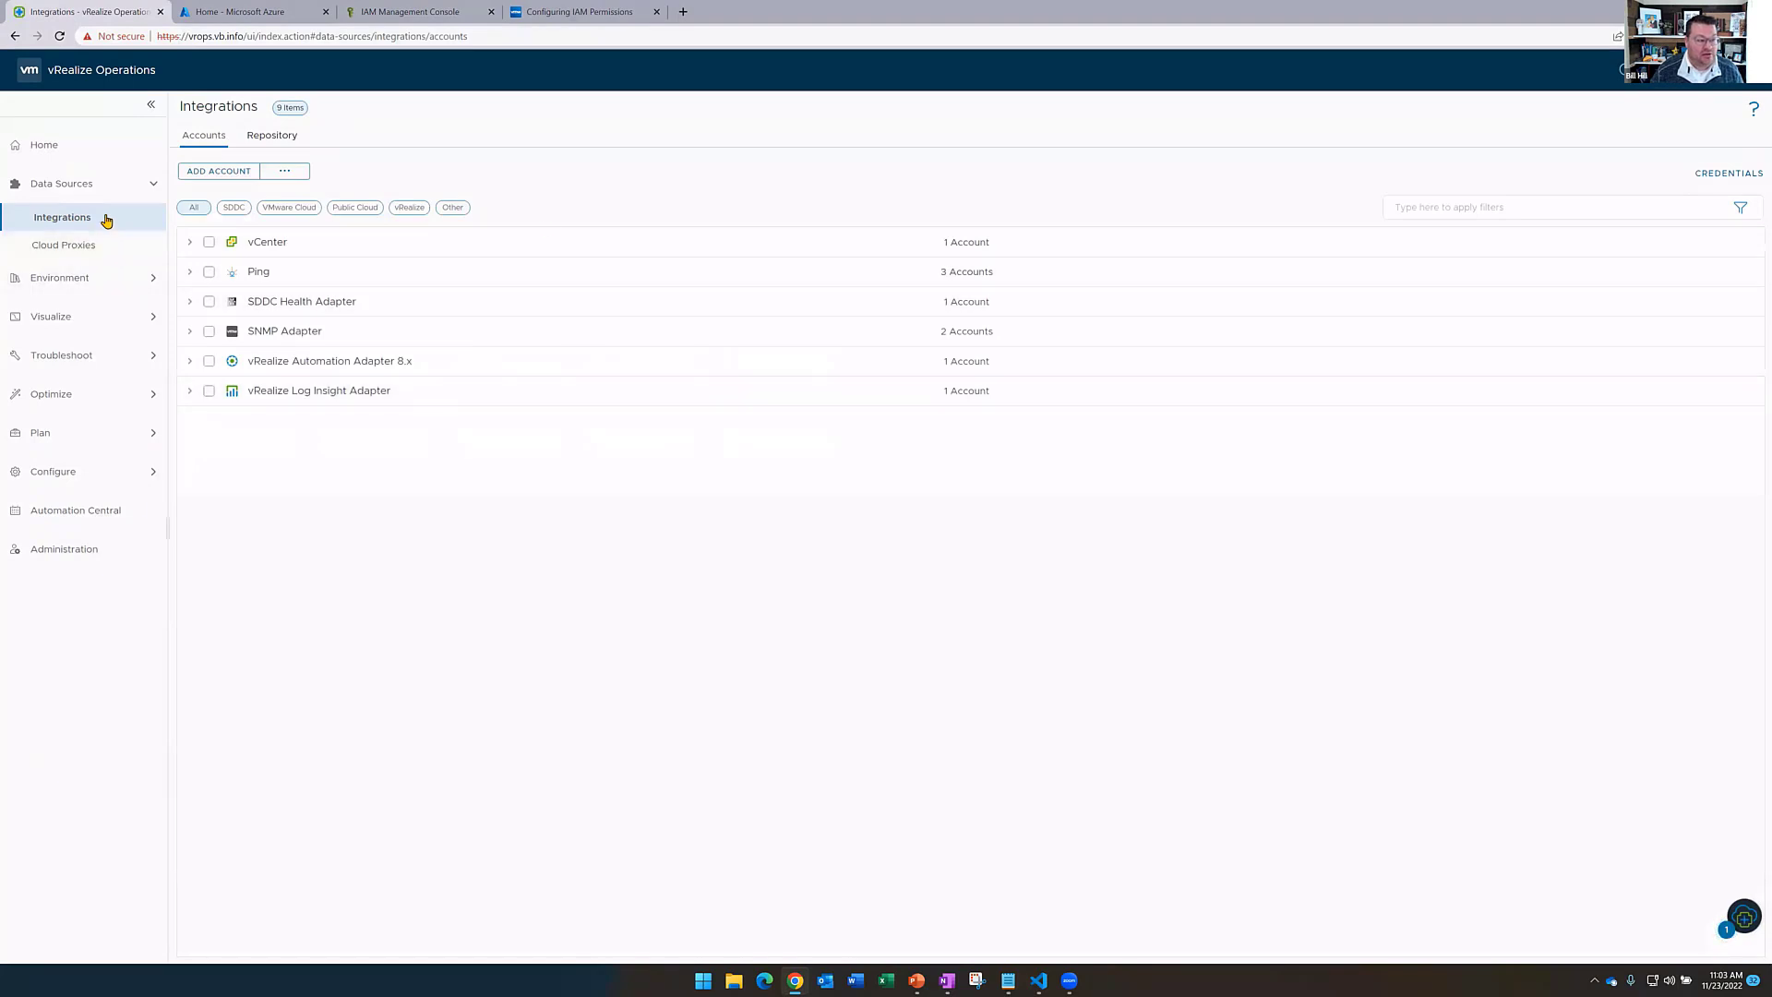
left_click(218, 171)
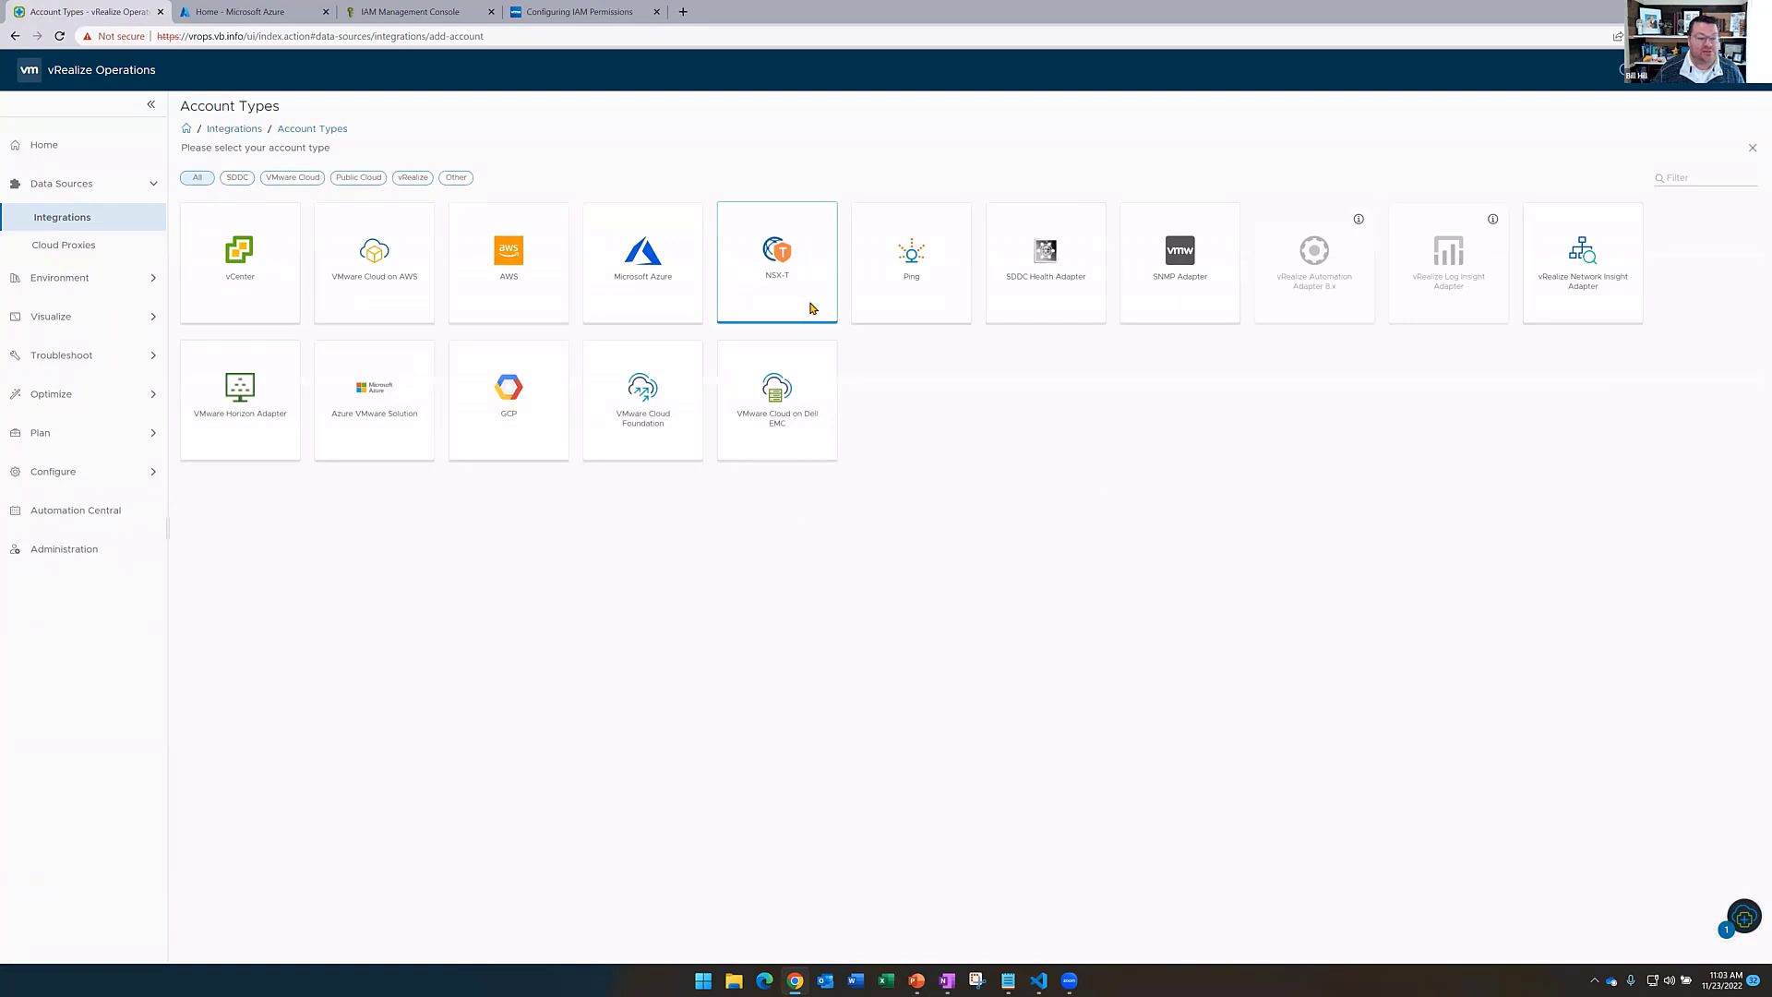
left_click(509, 270)
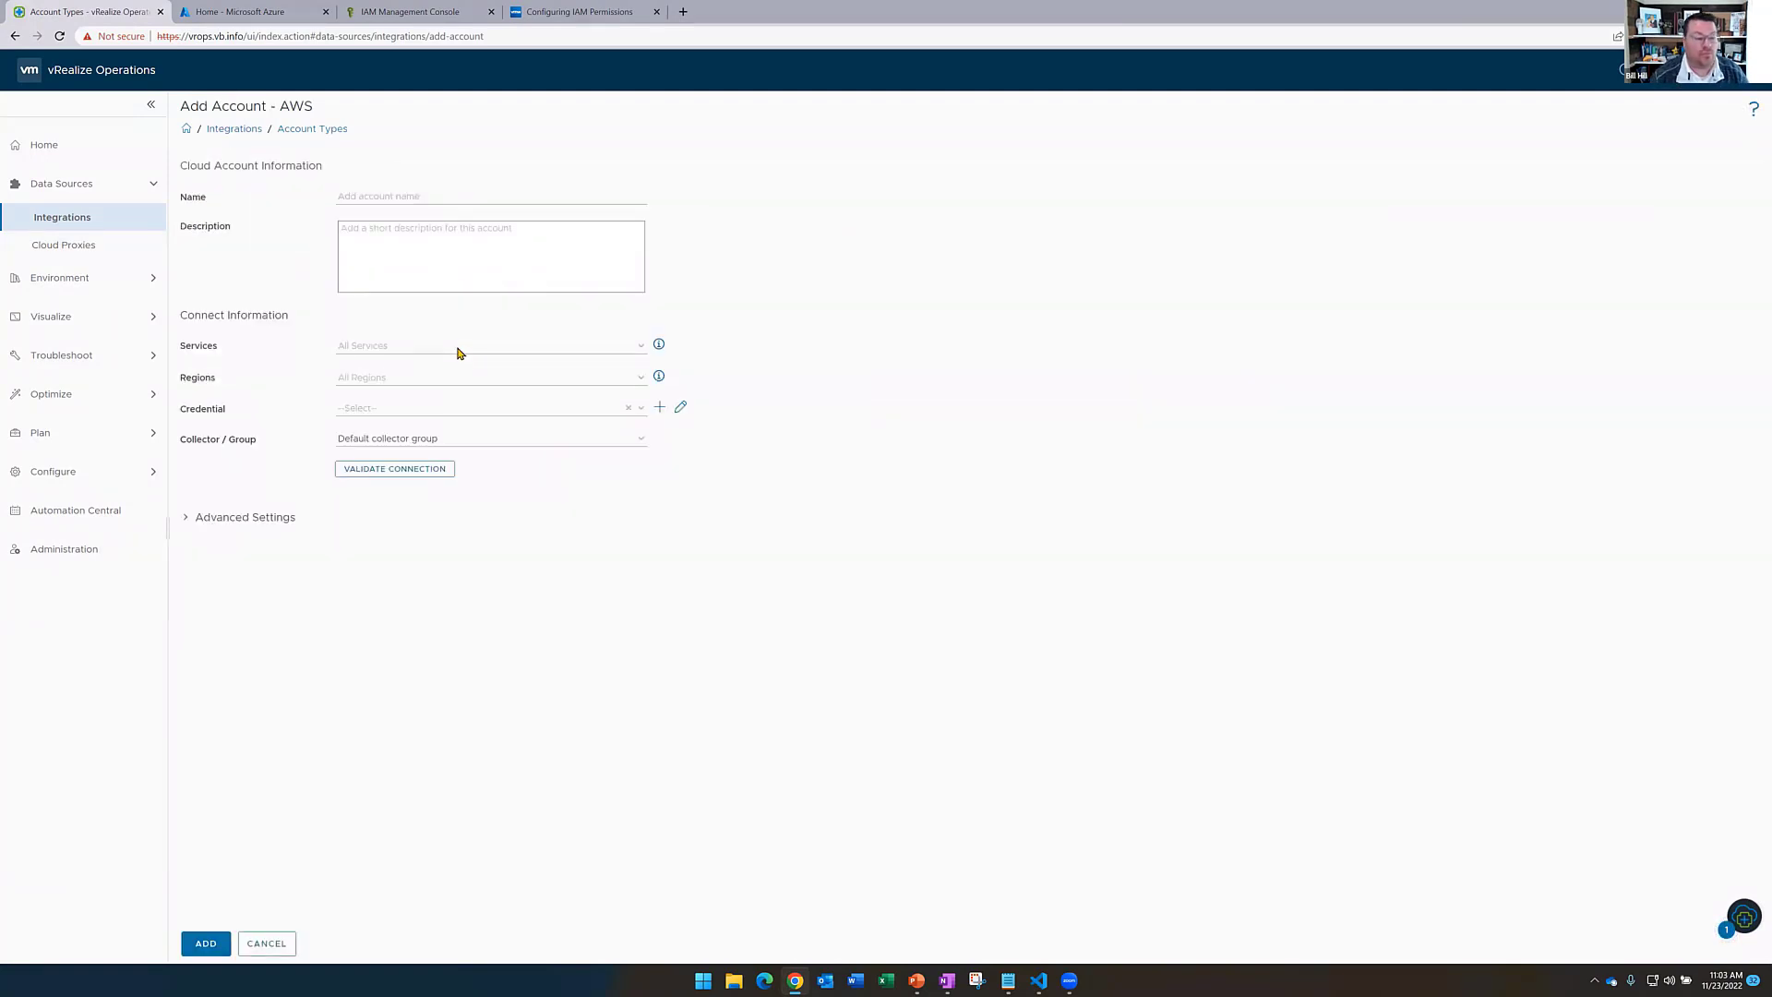
left_click(423, 198)
type("Virtual Bill - AWS")
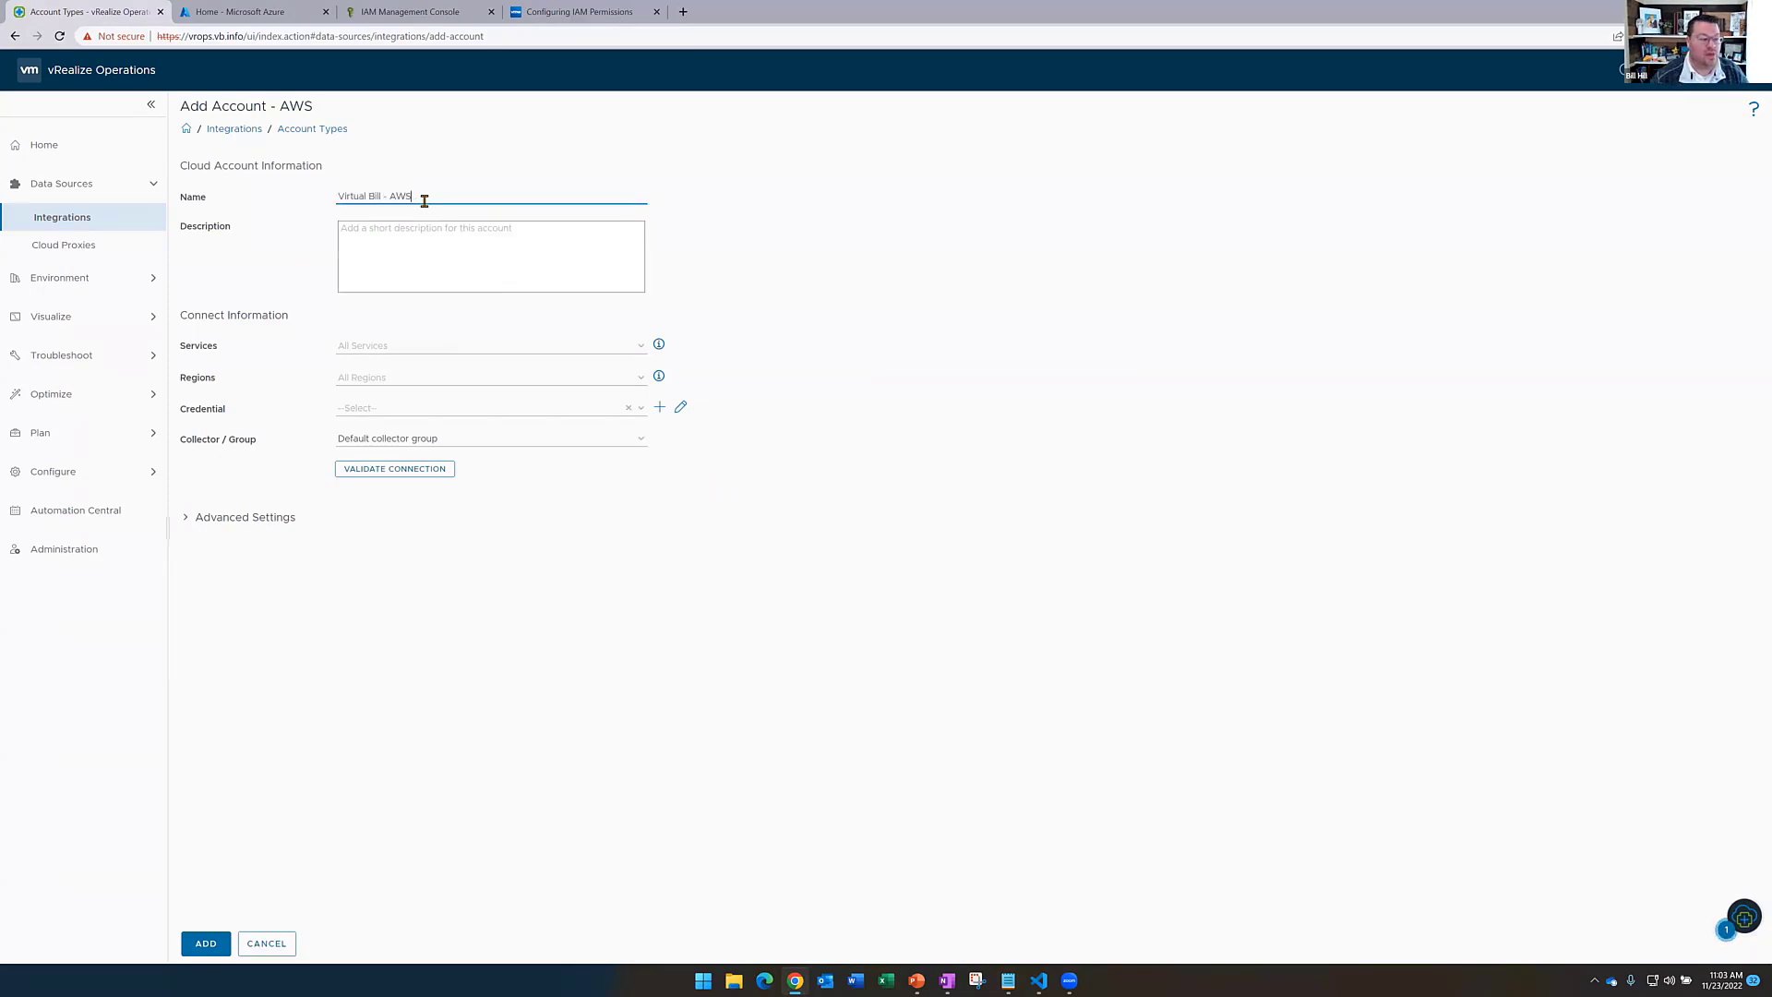
Look through the AWS services available for the account, leaving the selection at All Services
left_click(640, 349)
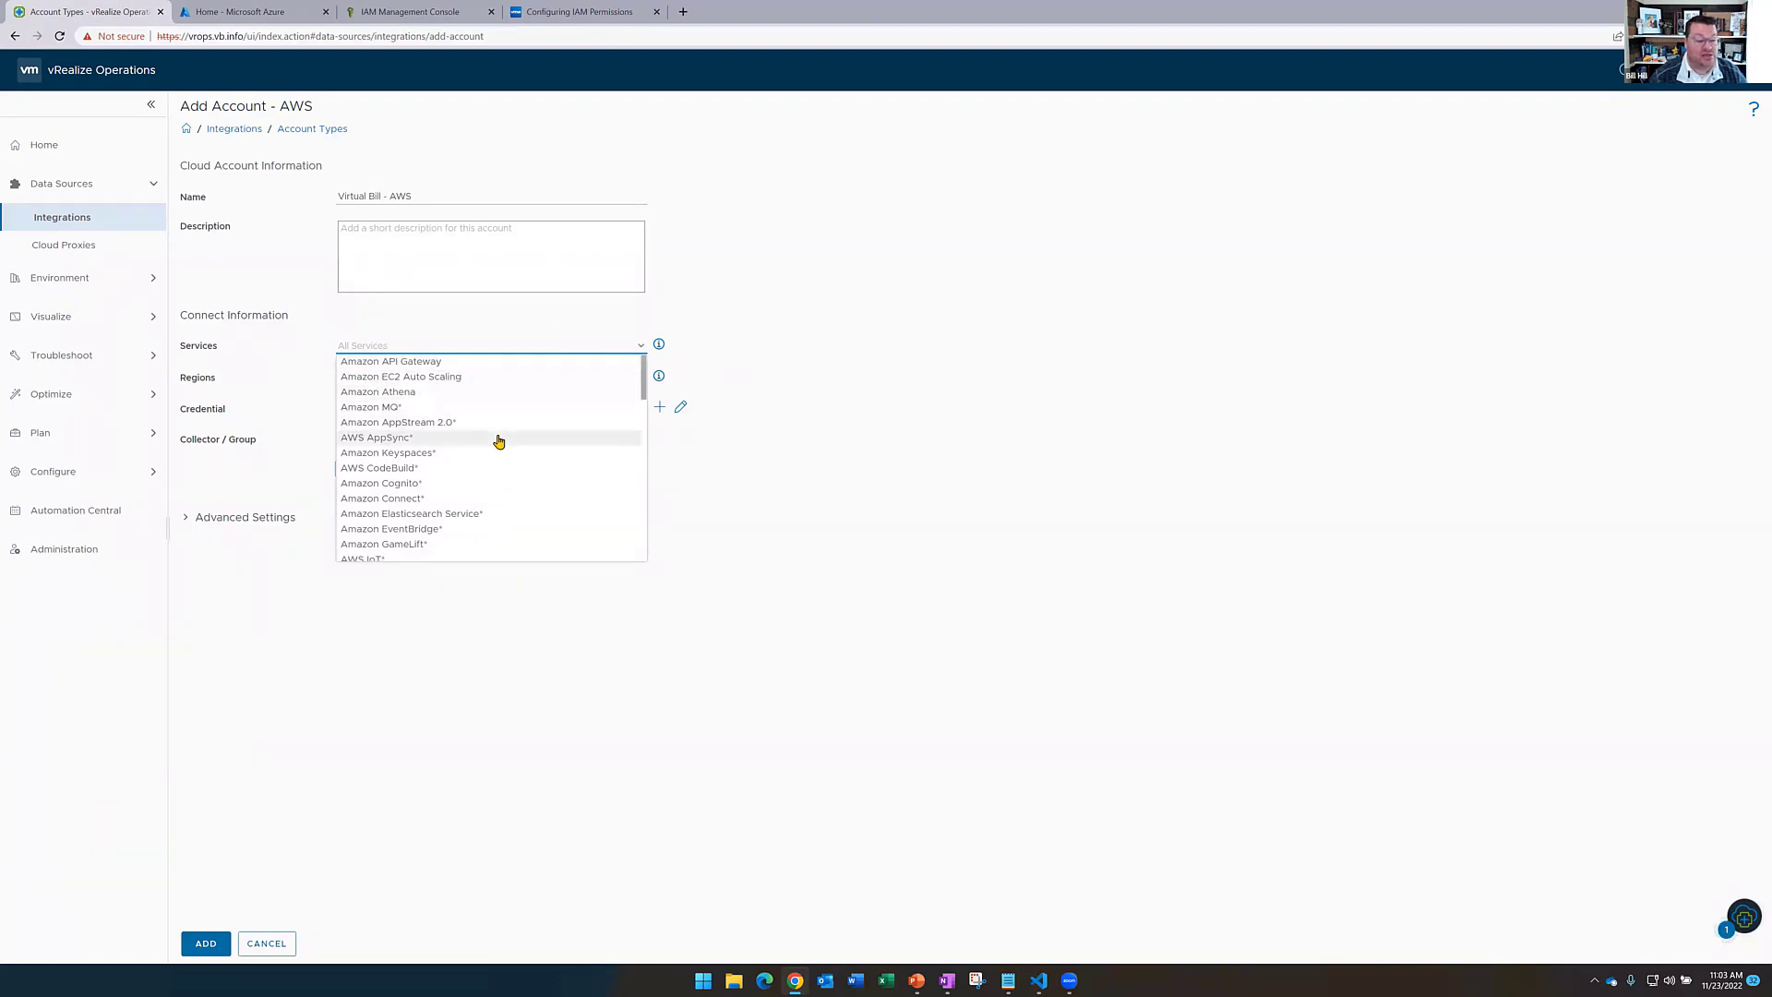
scroll(495, 439, "down", 5)
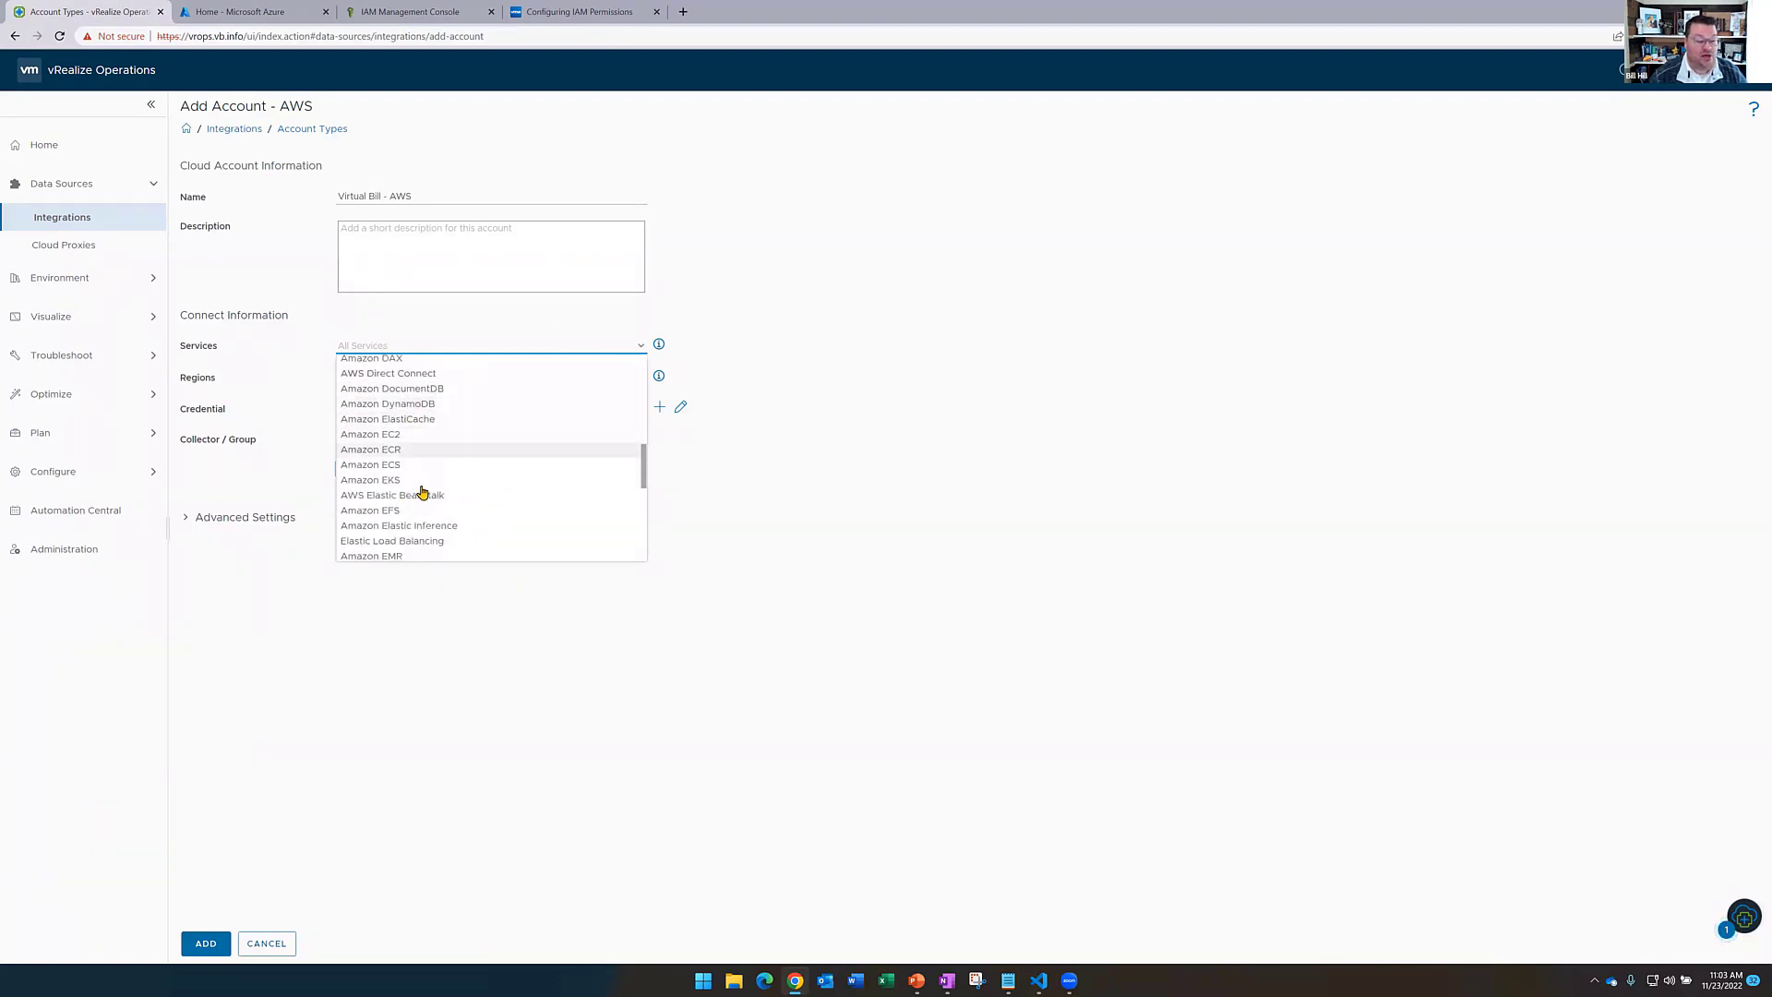
scroll(558, 435, "down", 5)
left_click(884, 380)
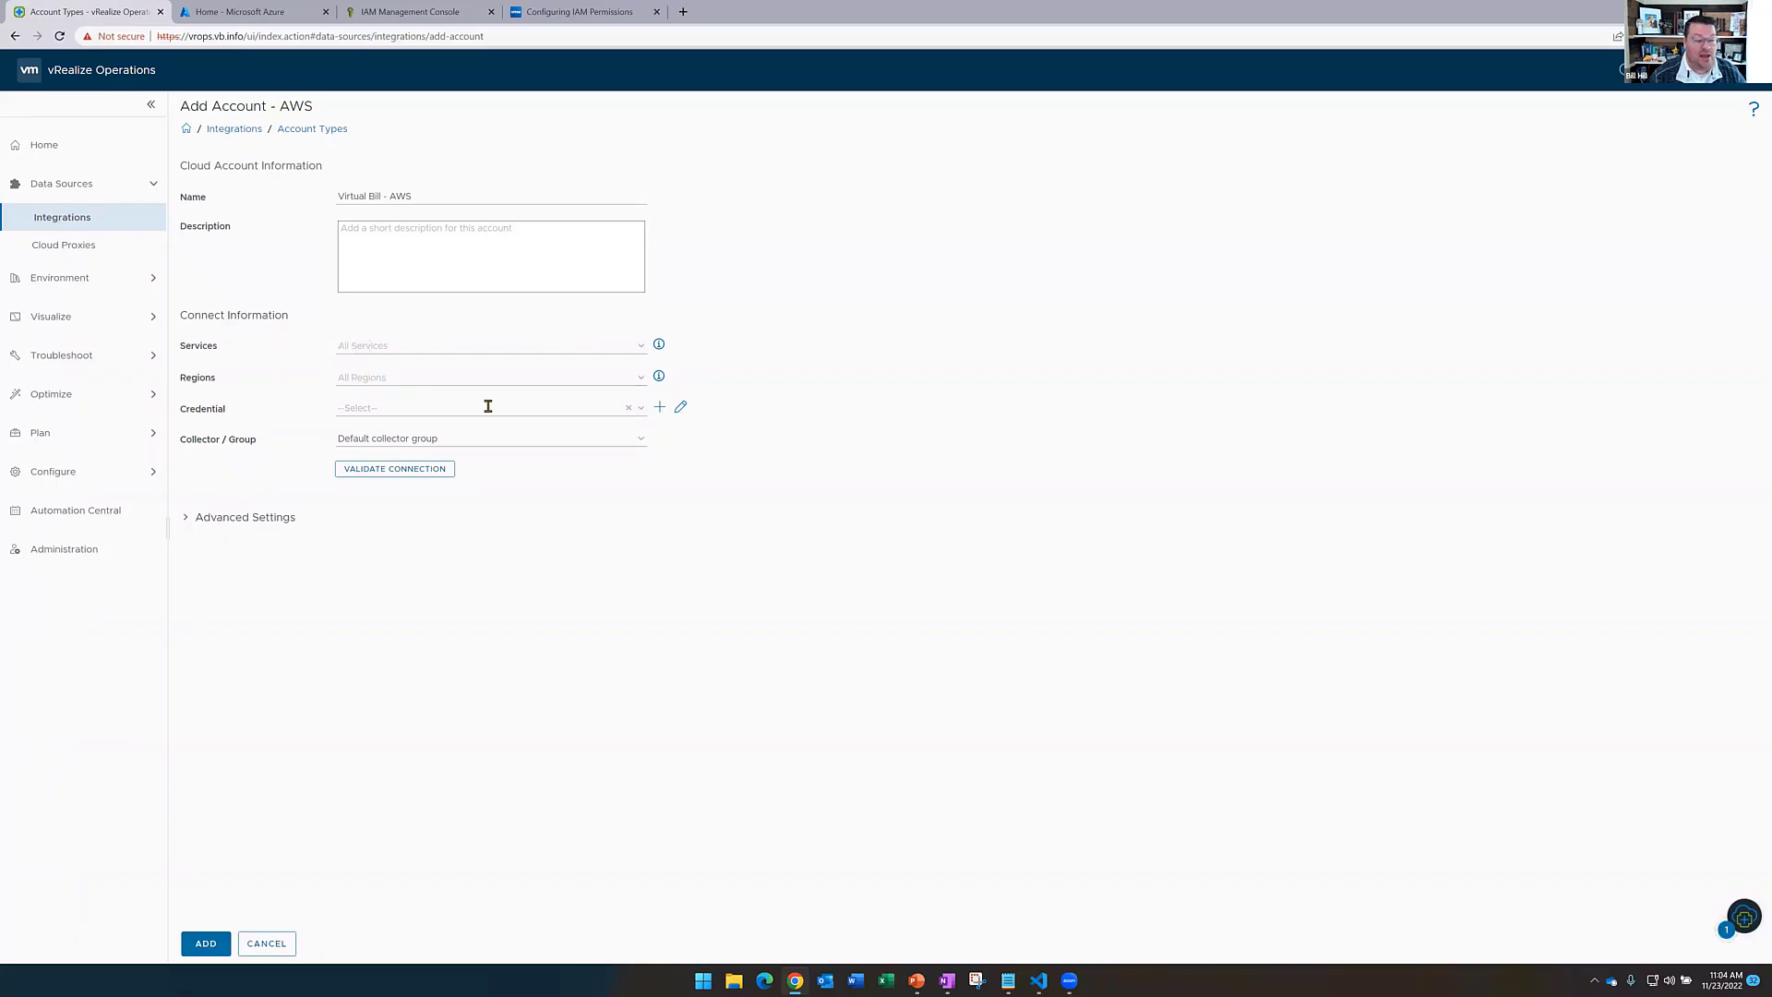
Choose the "TAM Lab - AWS" credential for the account and replace its access key and secret key with the new IAM user's keys
left_click(607, 408)
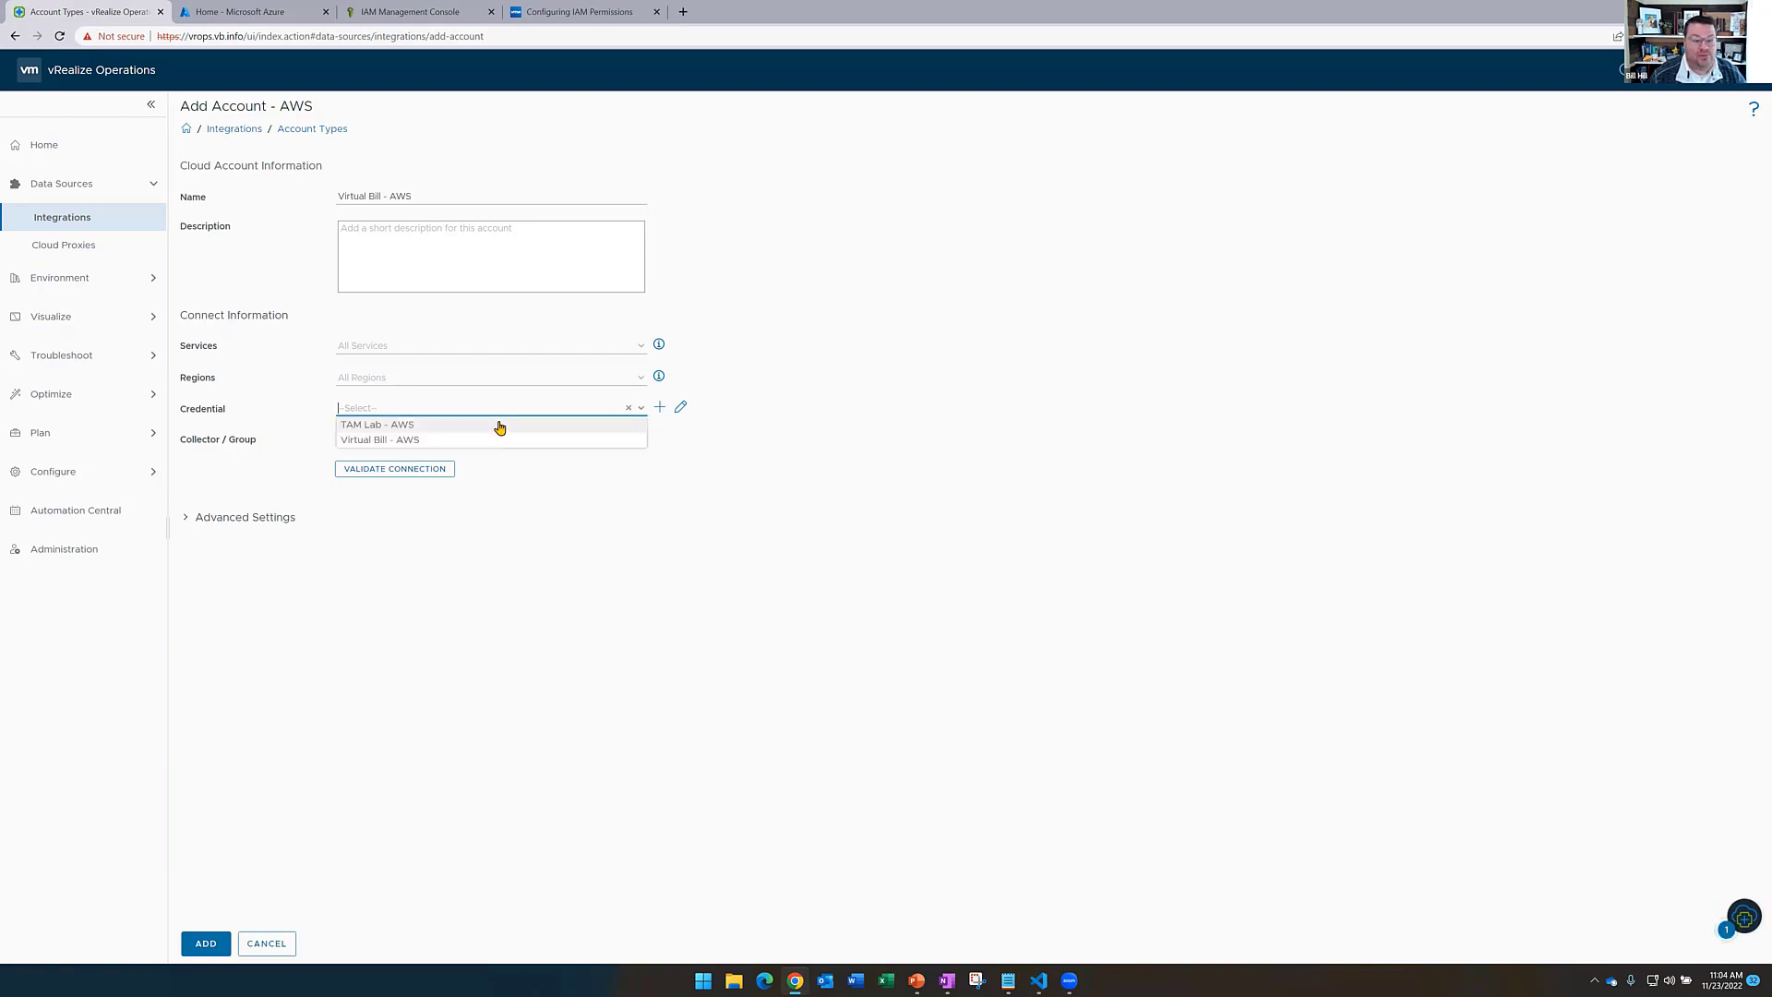
left_click(450, 424)
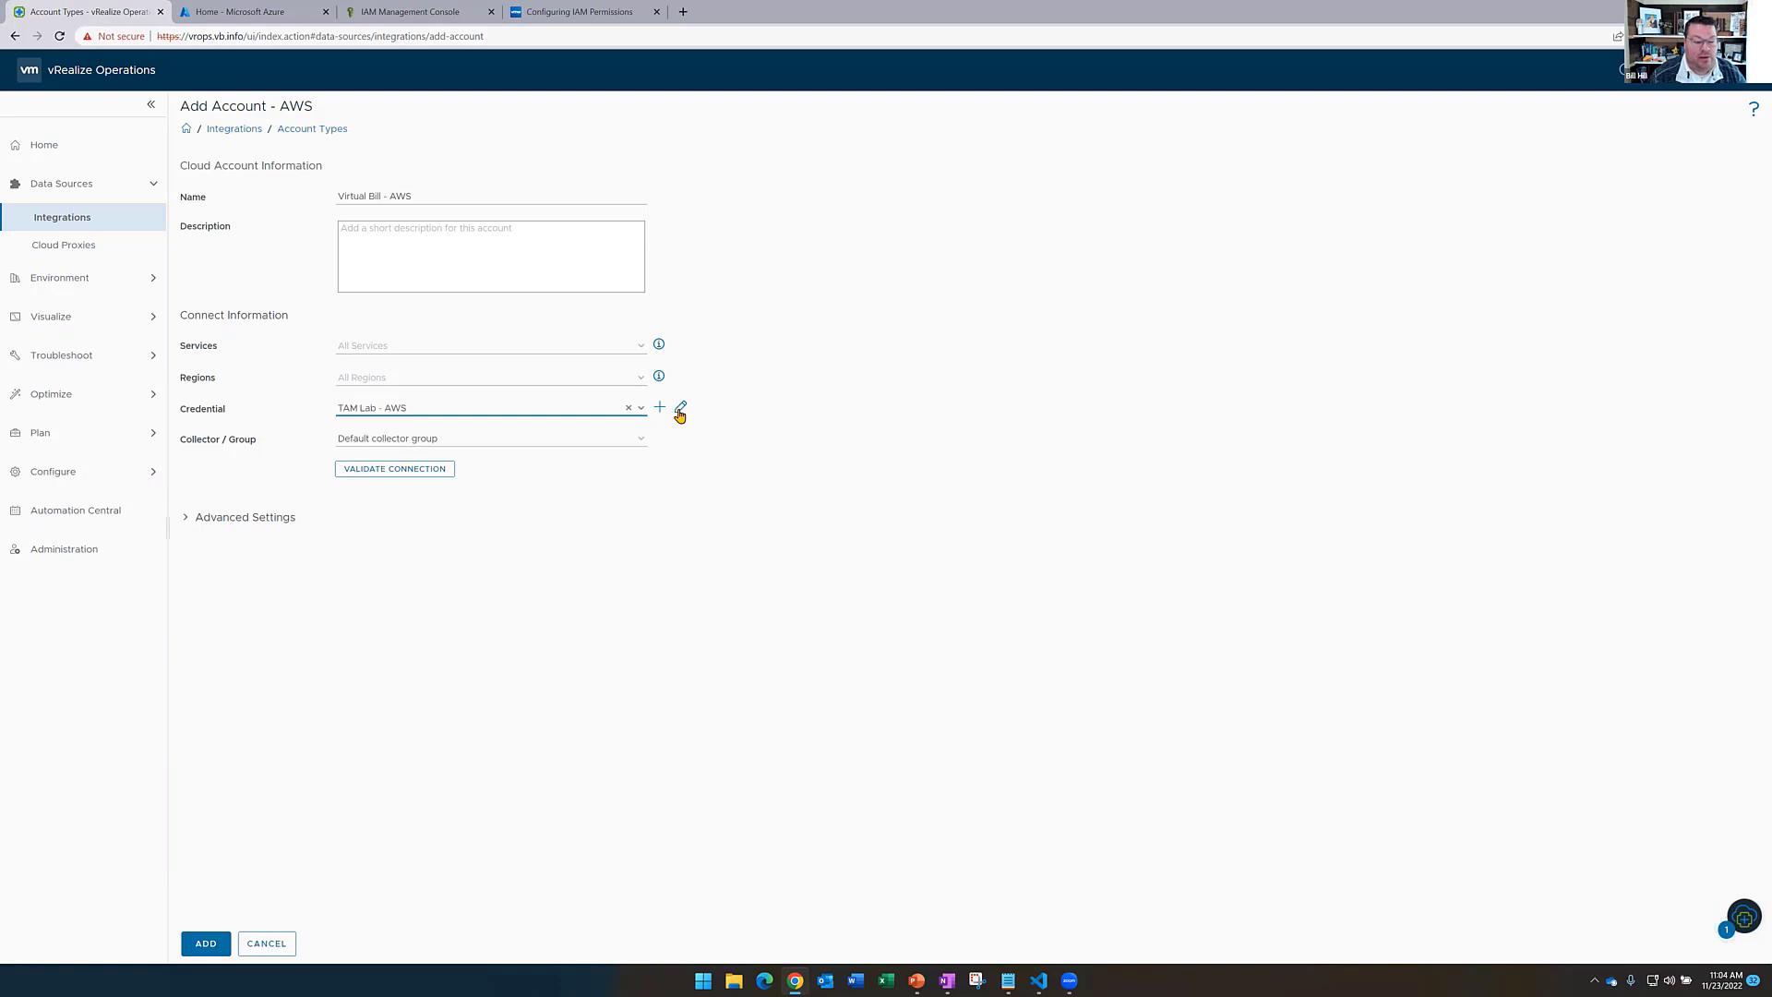
left_click(680, 413)
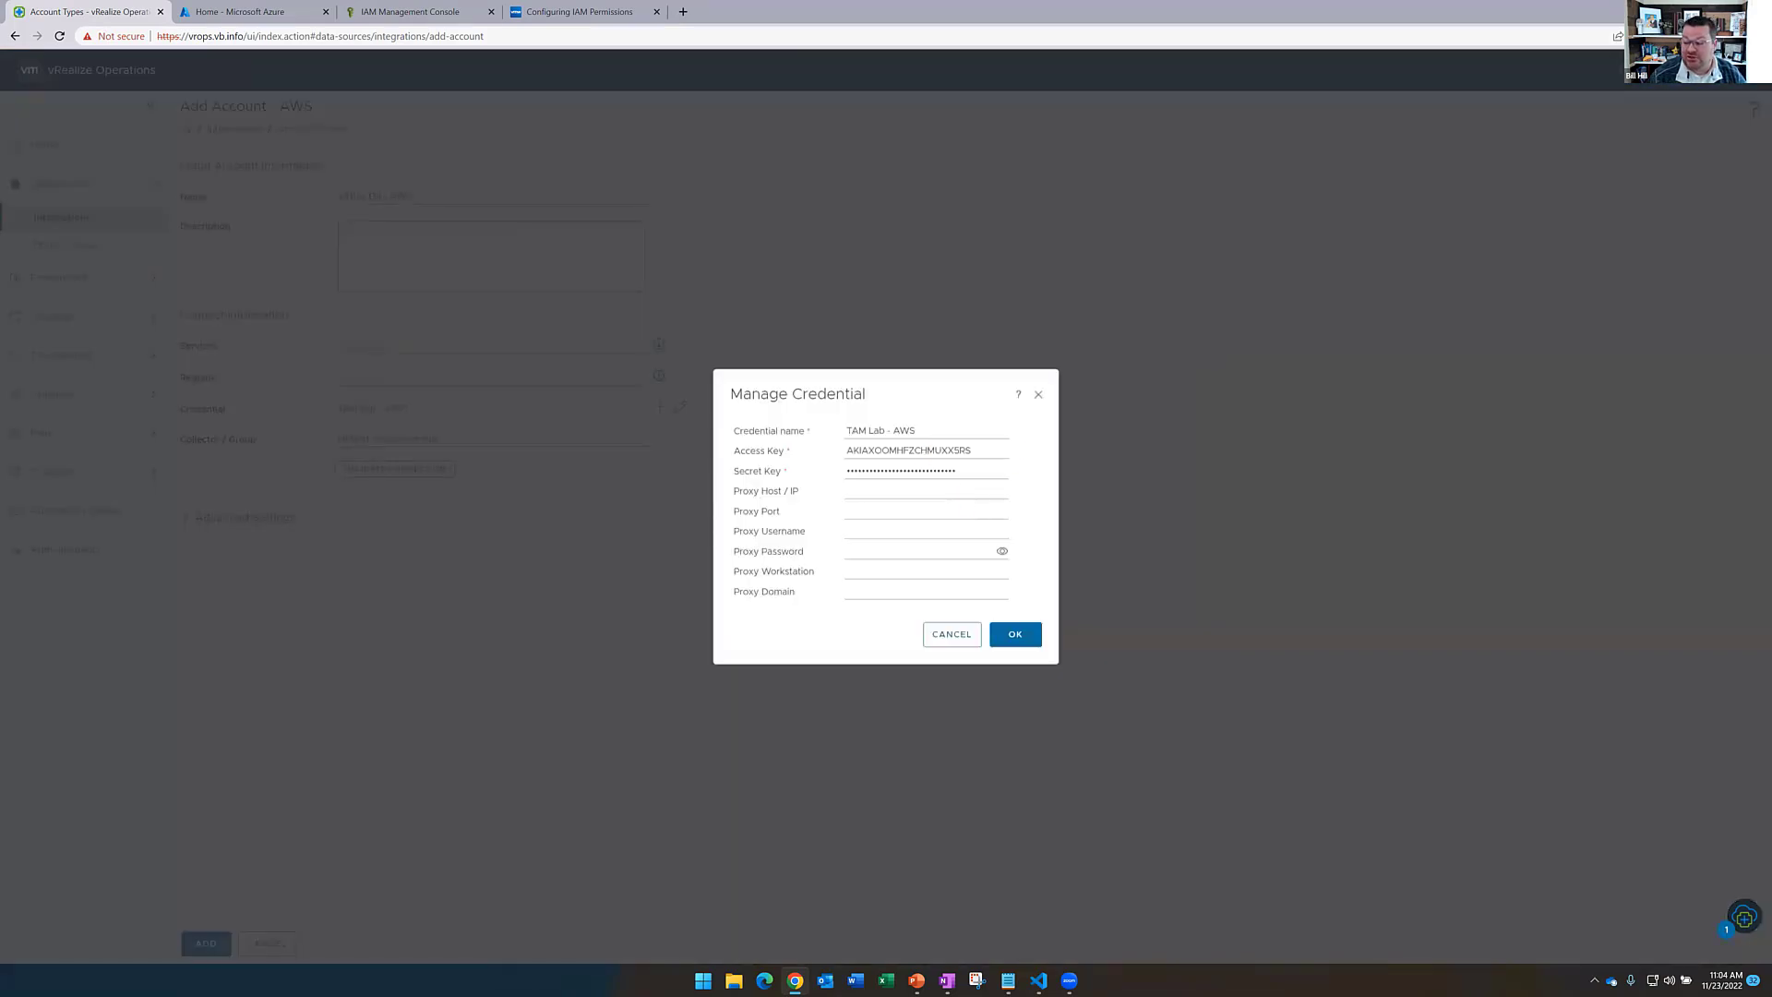
left_click(926, 451)
key("ctrl+a")
key("ctrl+v")
key("alt+Tab")
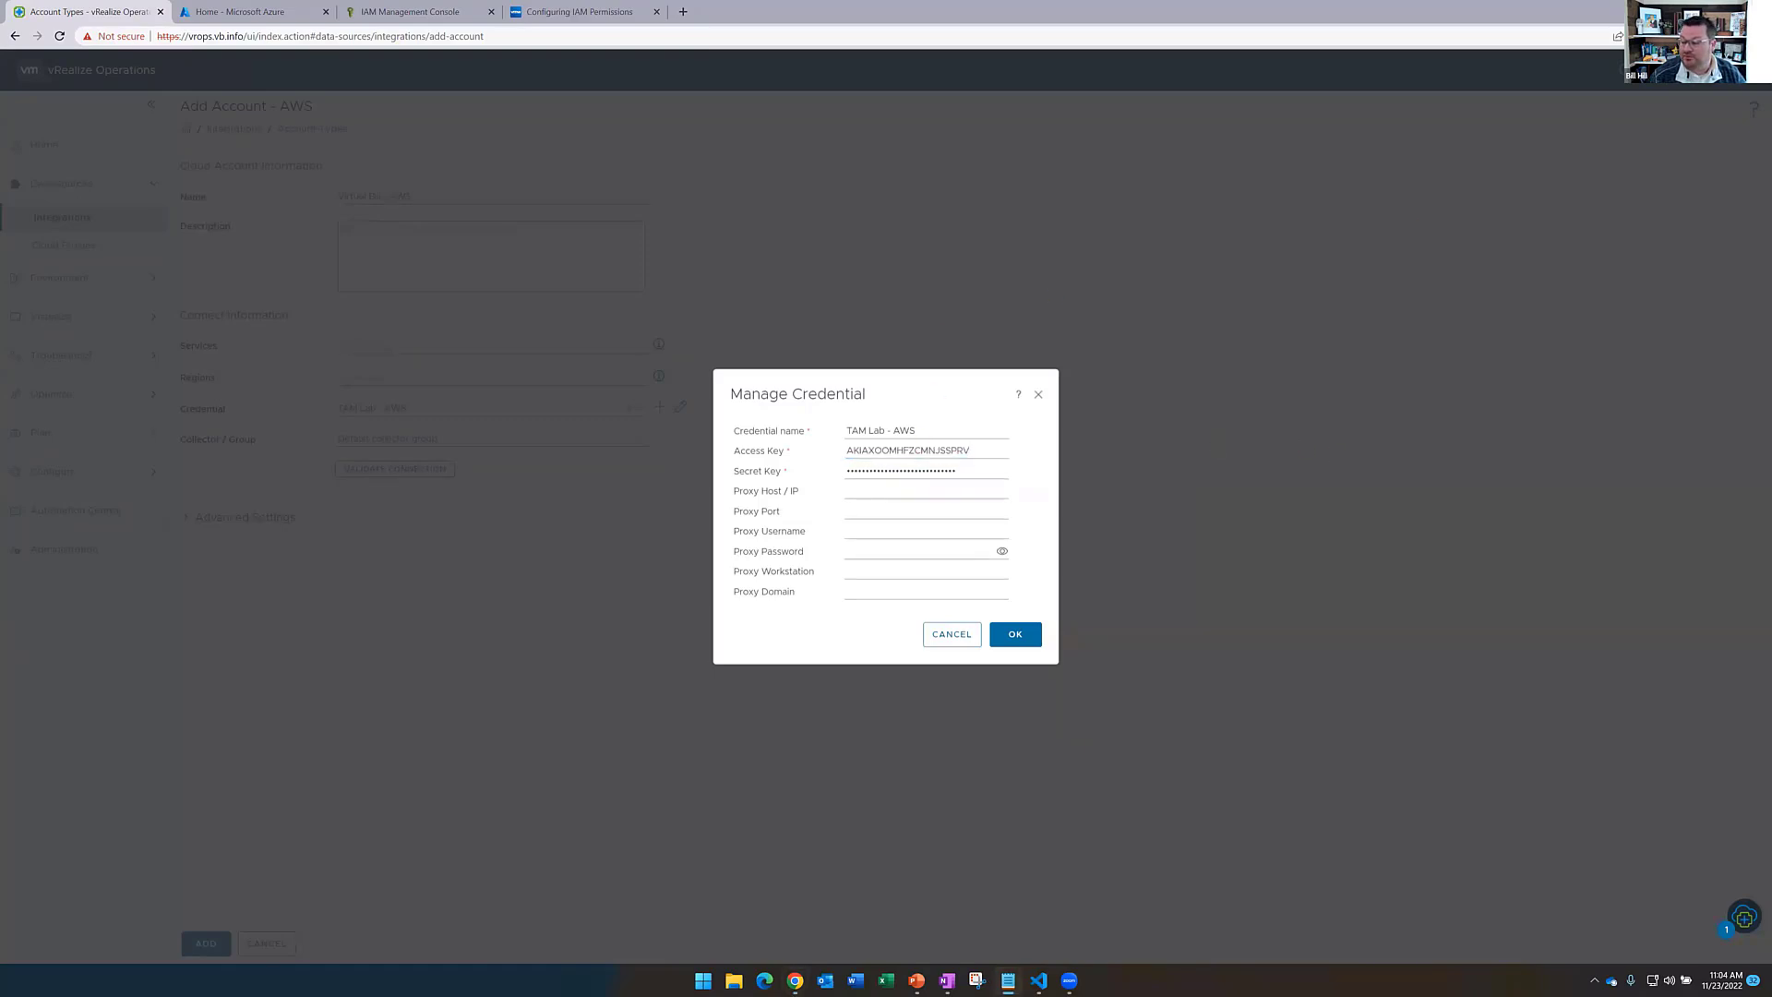
double_click(918, 471)
key("ctrl+v")
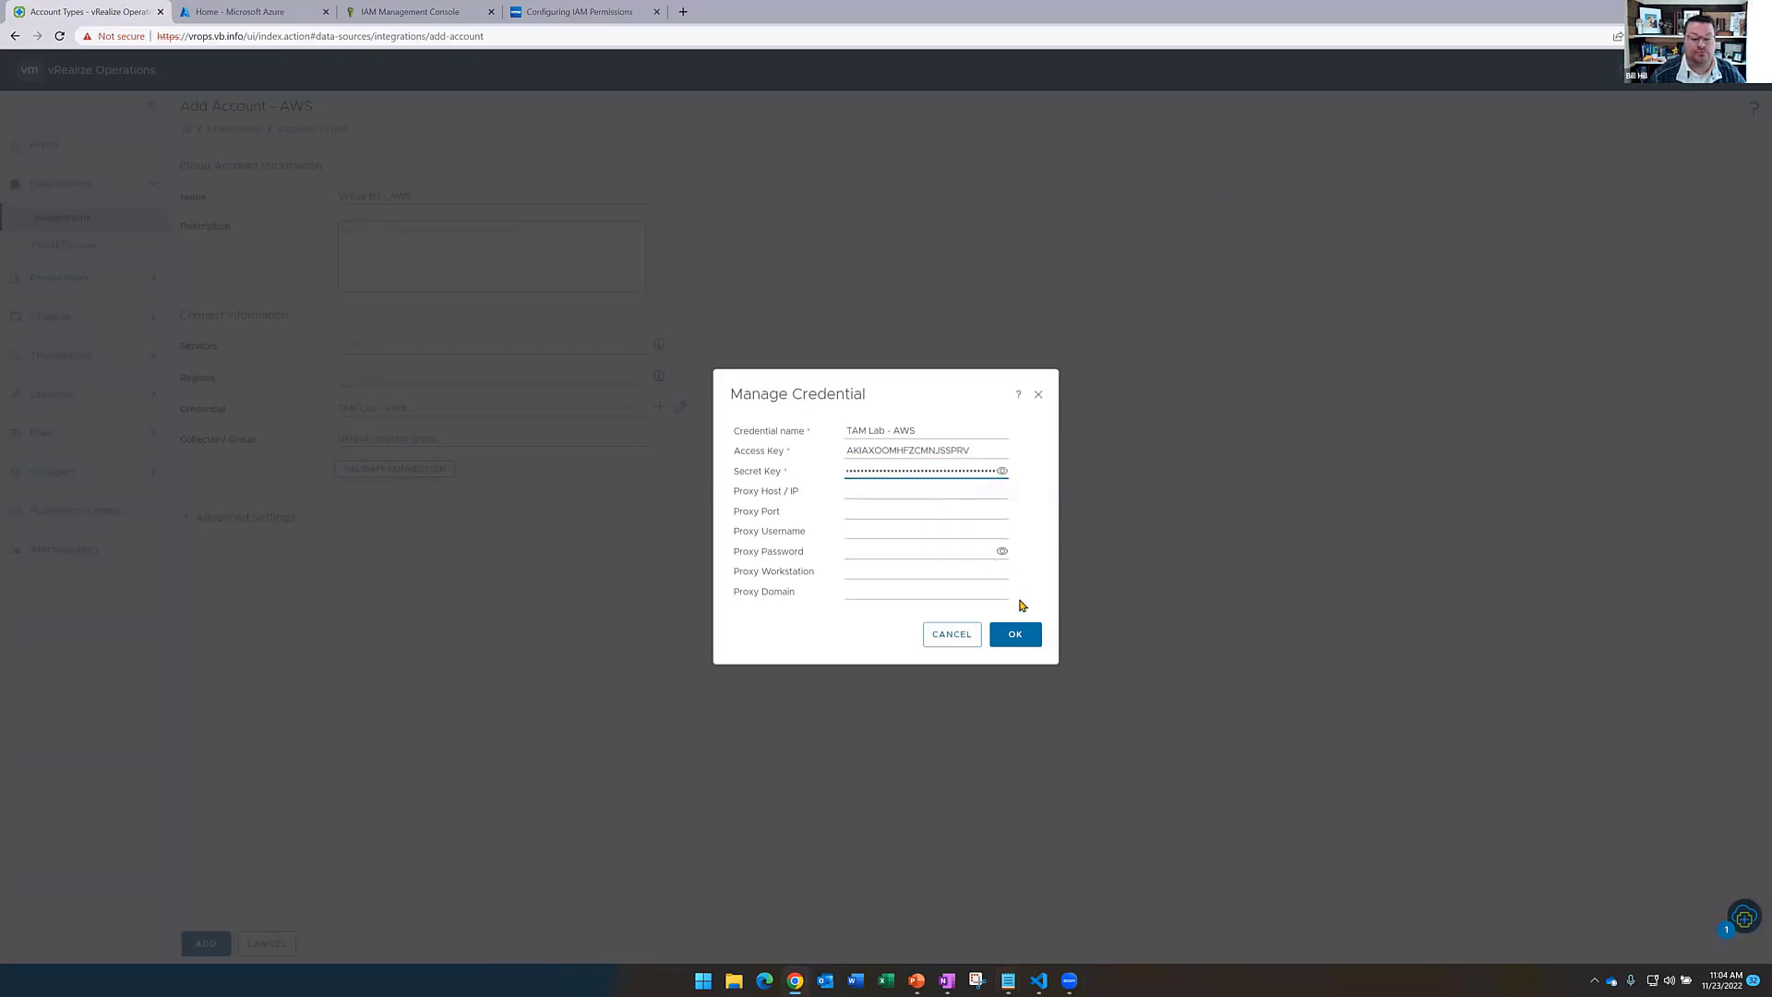
left_click(1017, 637)
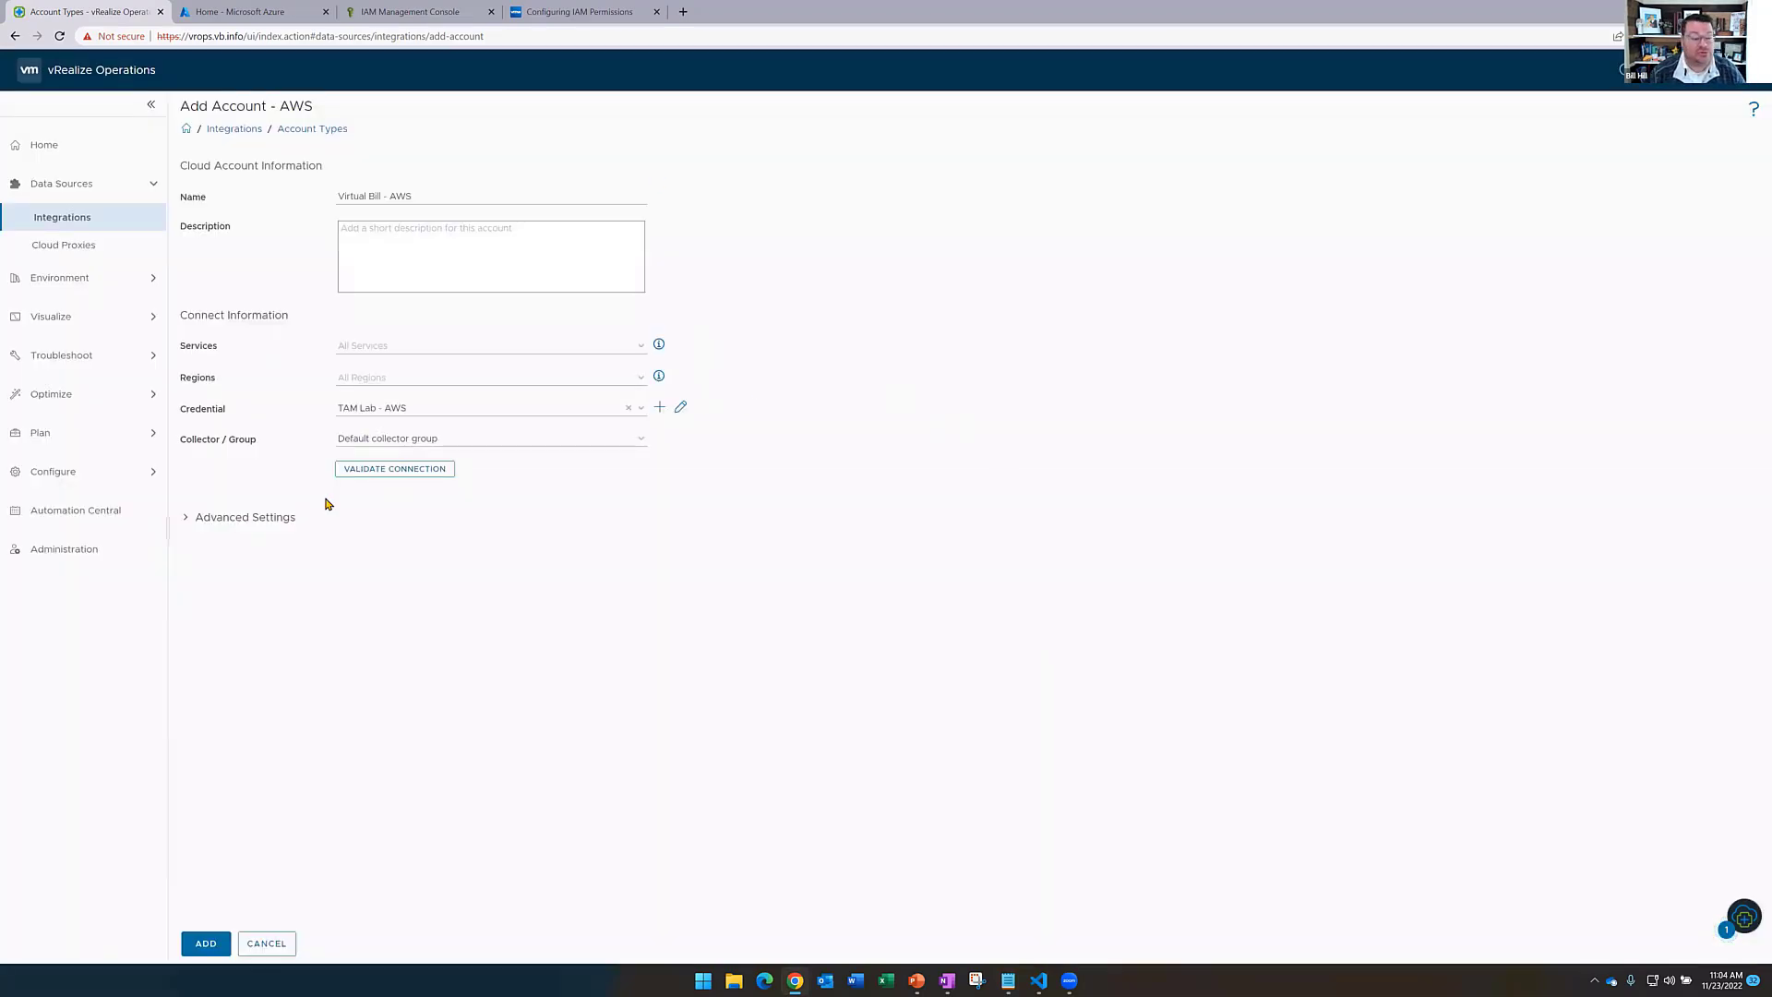
Set Actions Enabled to false in the account's advanced settings and validate the connection
left_click(224, 521)
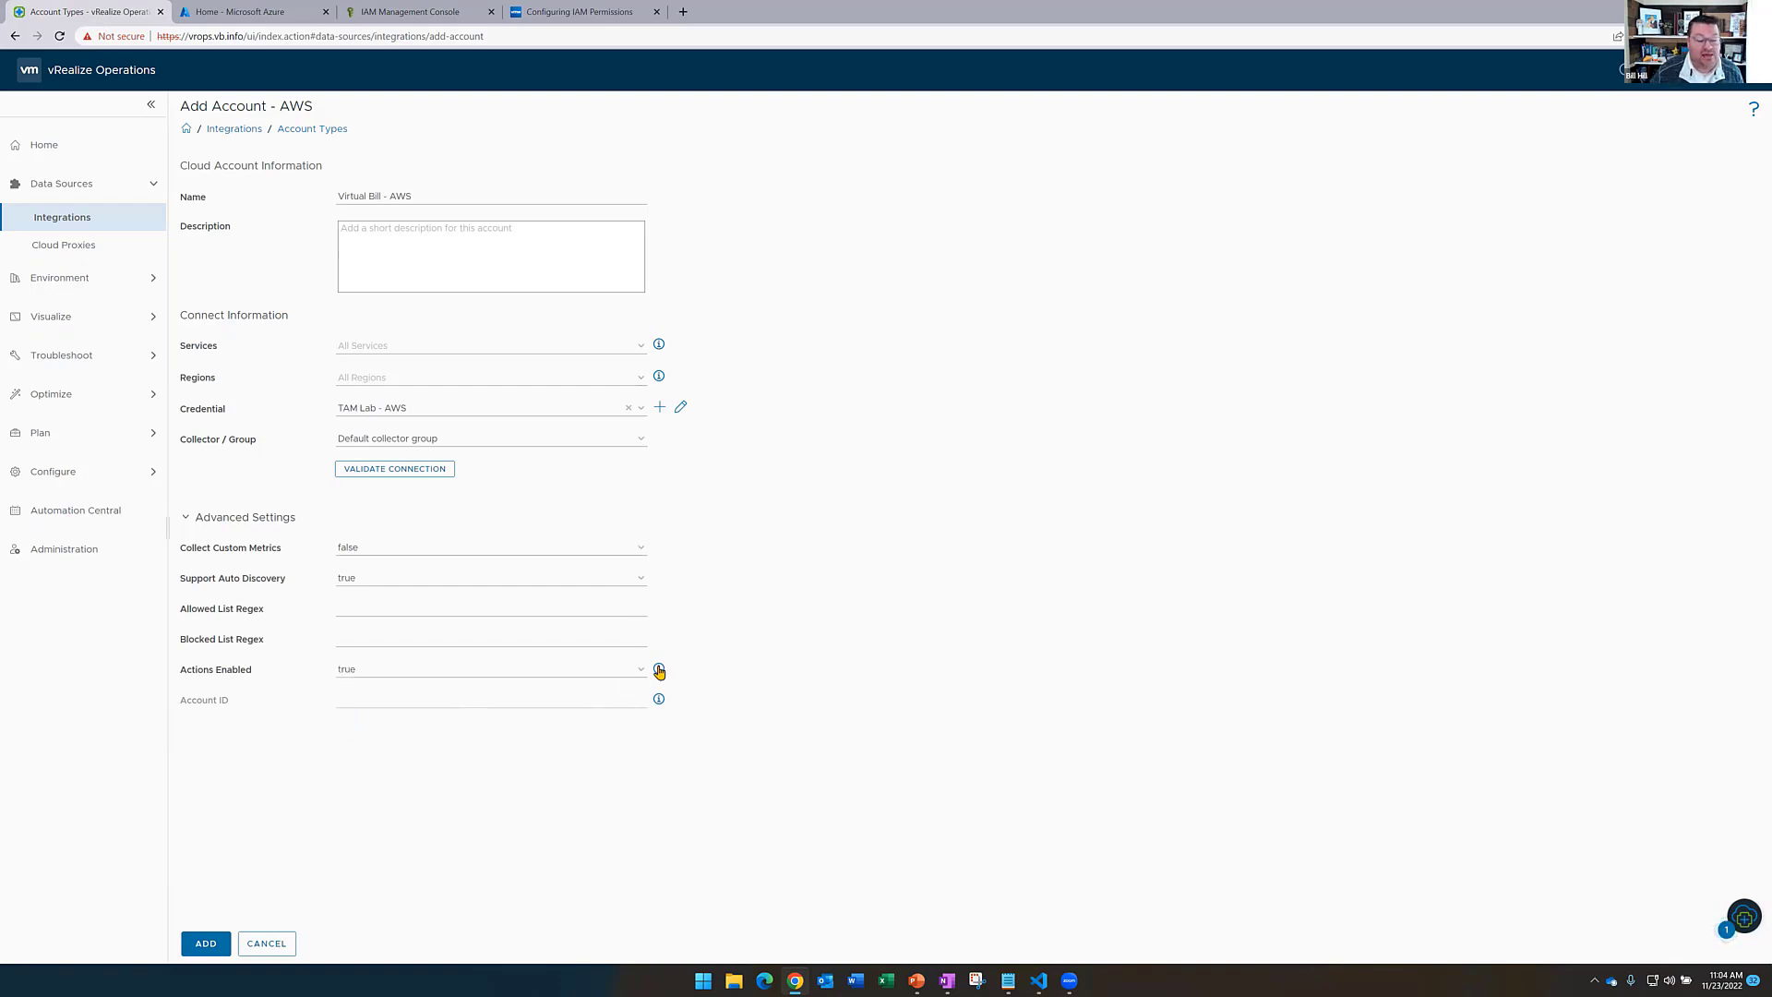
mouse_move(659, 672)
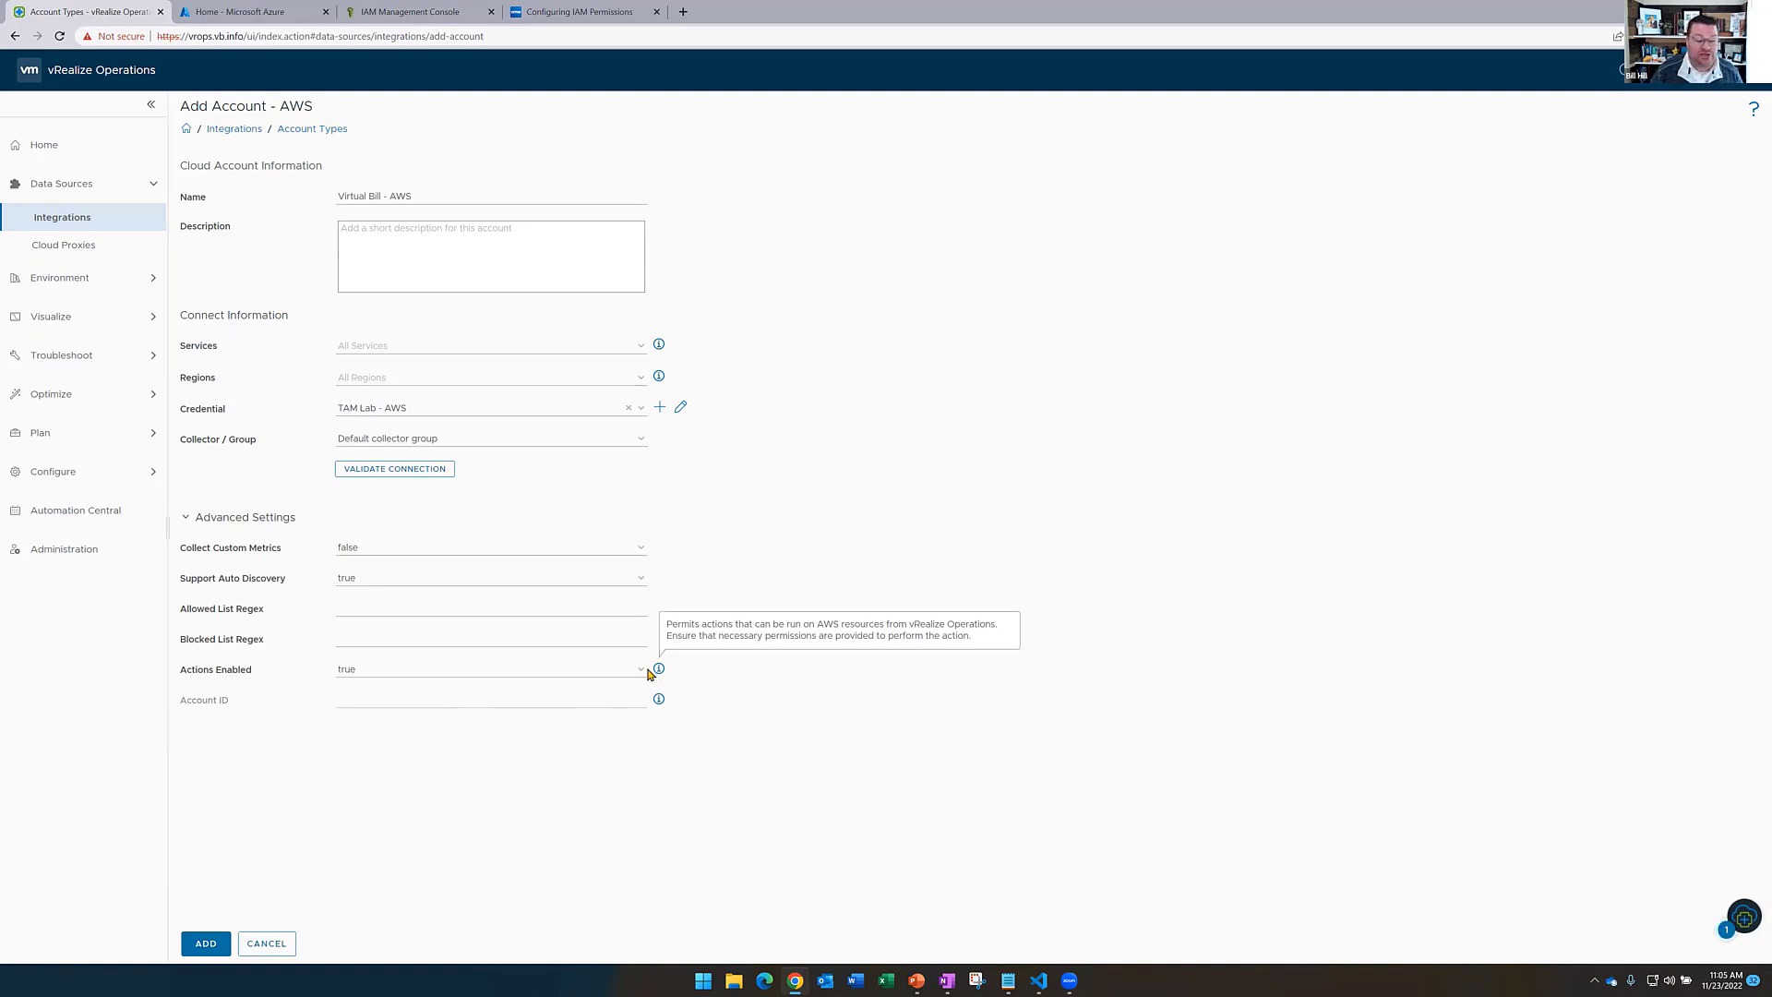
left_click(641, 669)
left_click(601, 686)
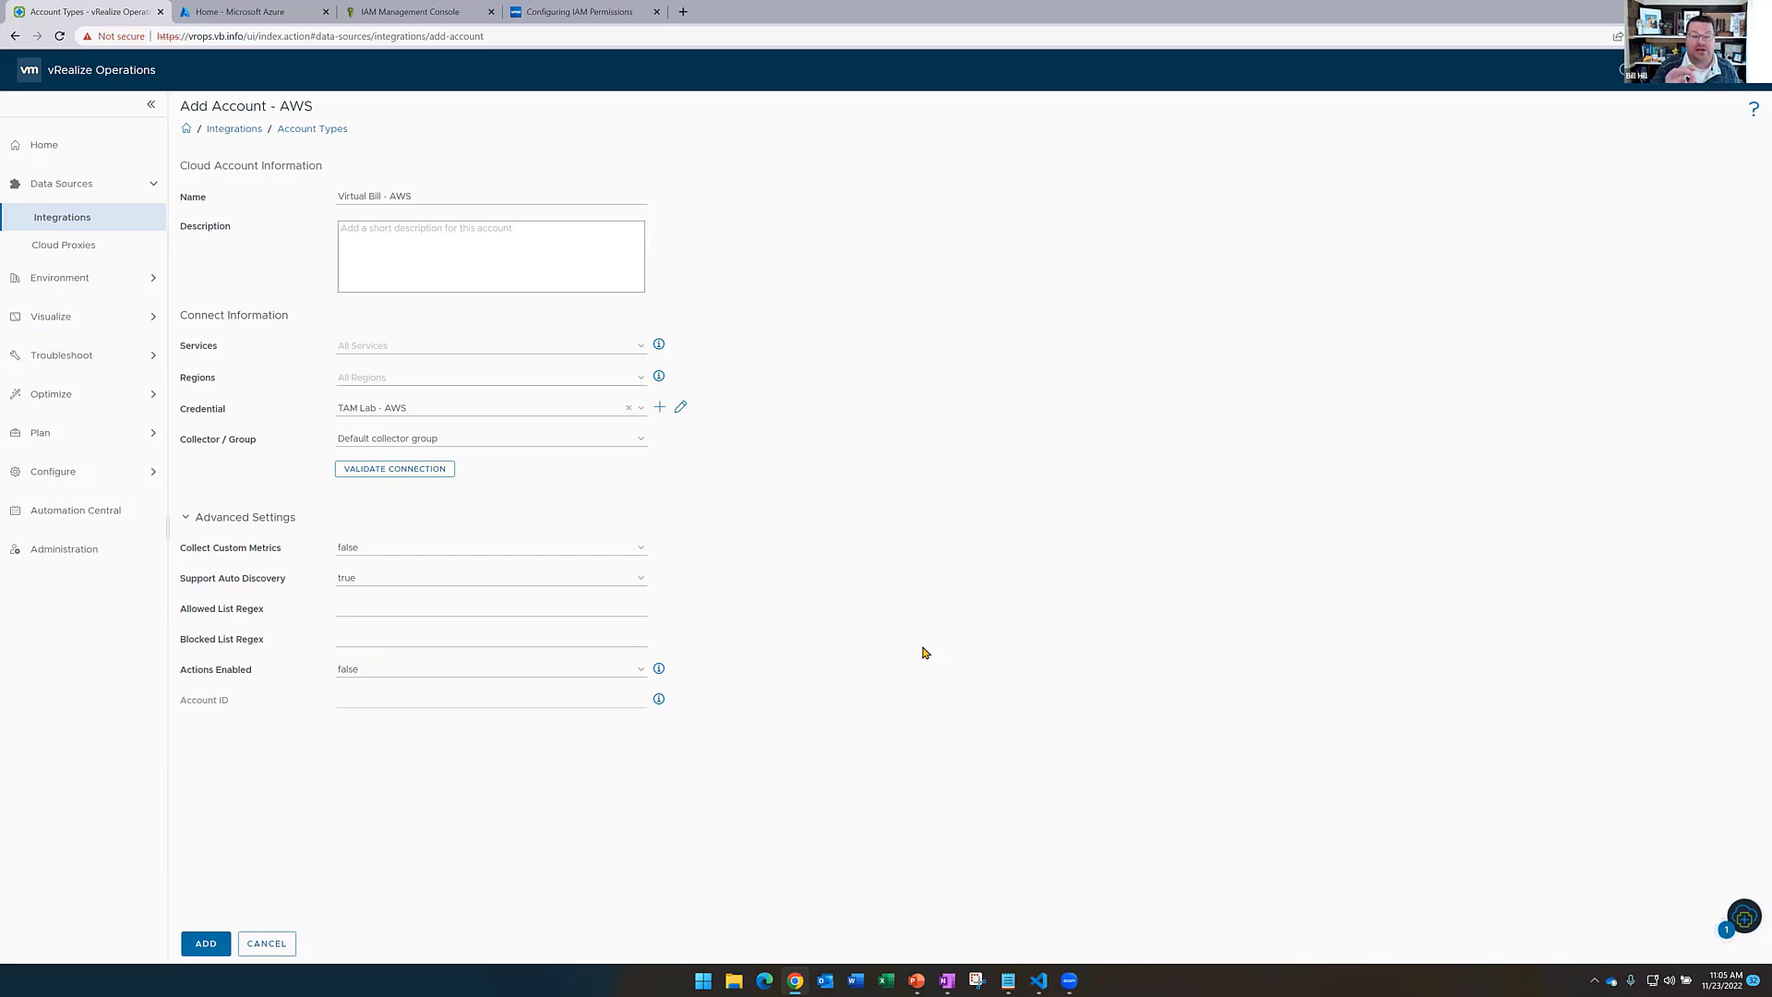
left_click(434, 469)
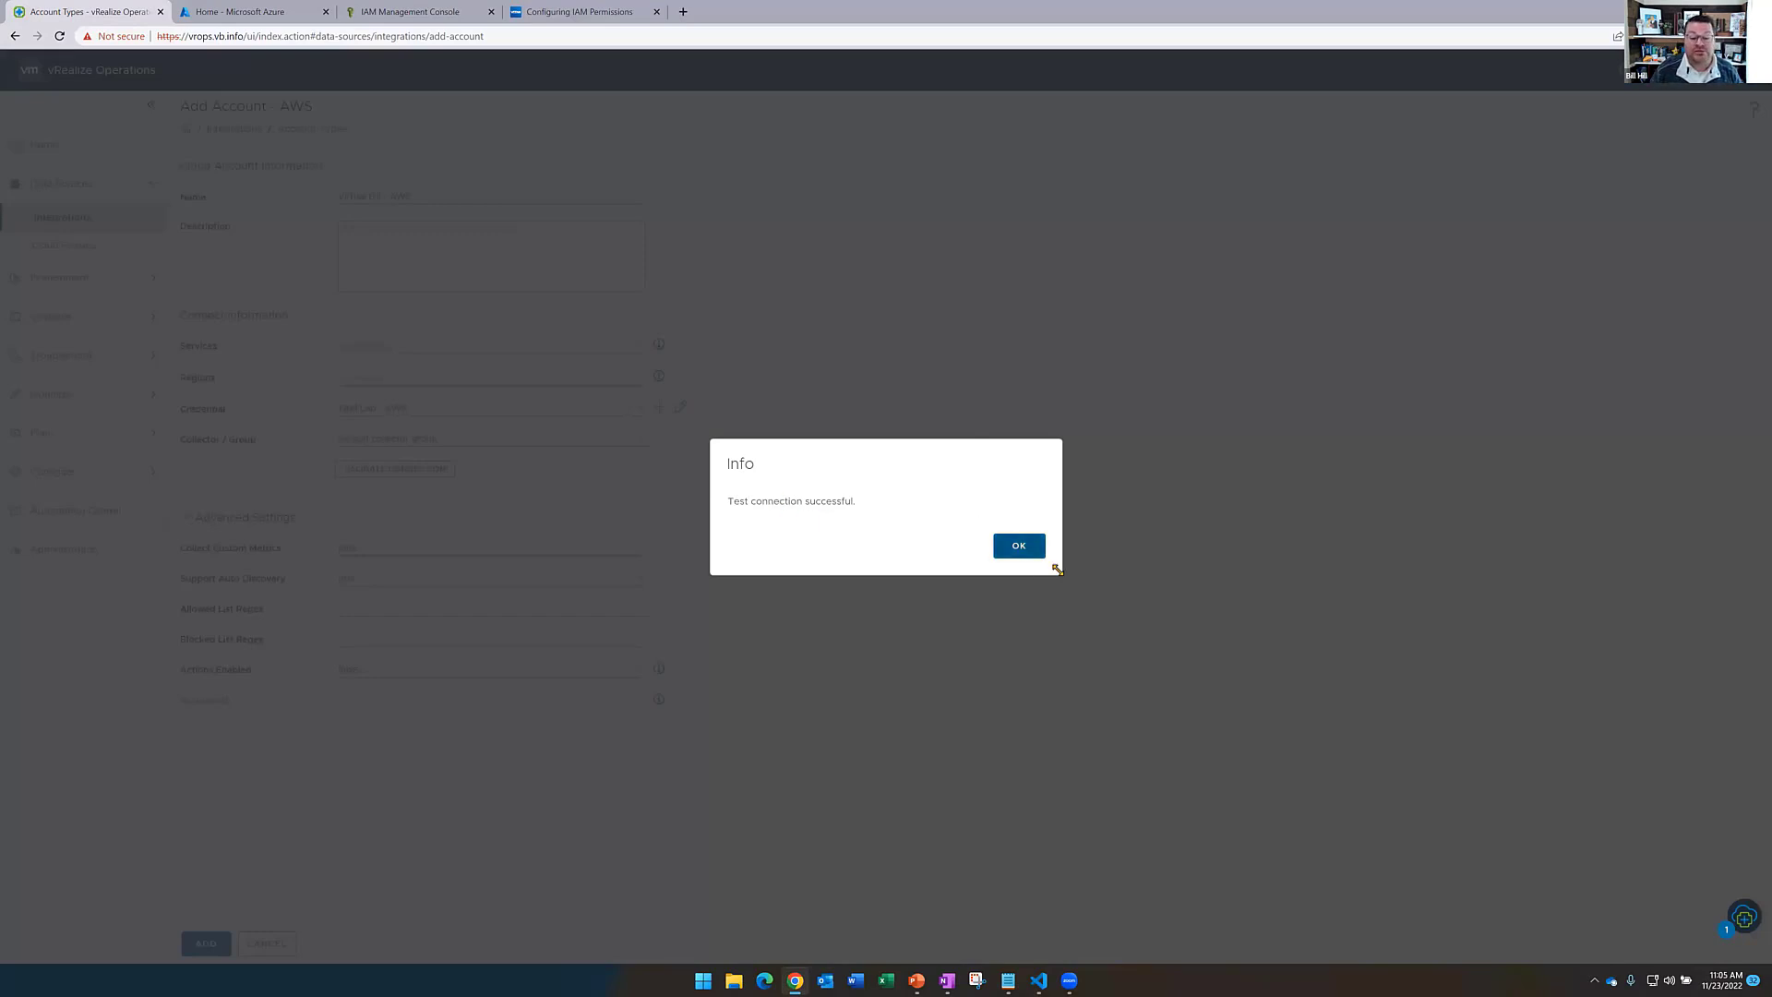
left_click(1026, 547)
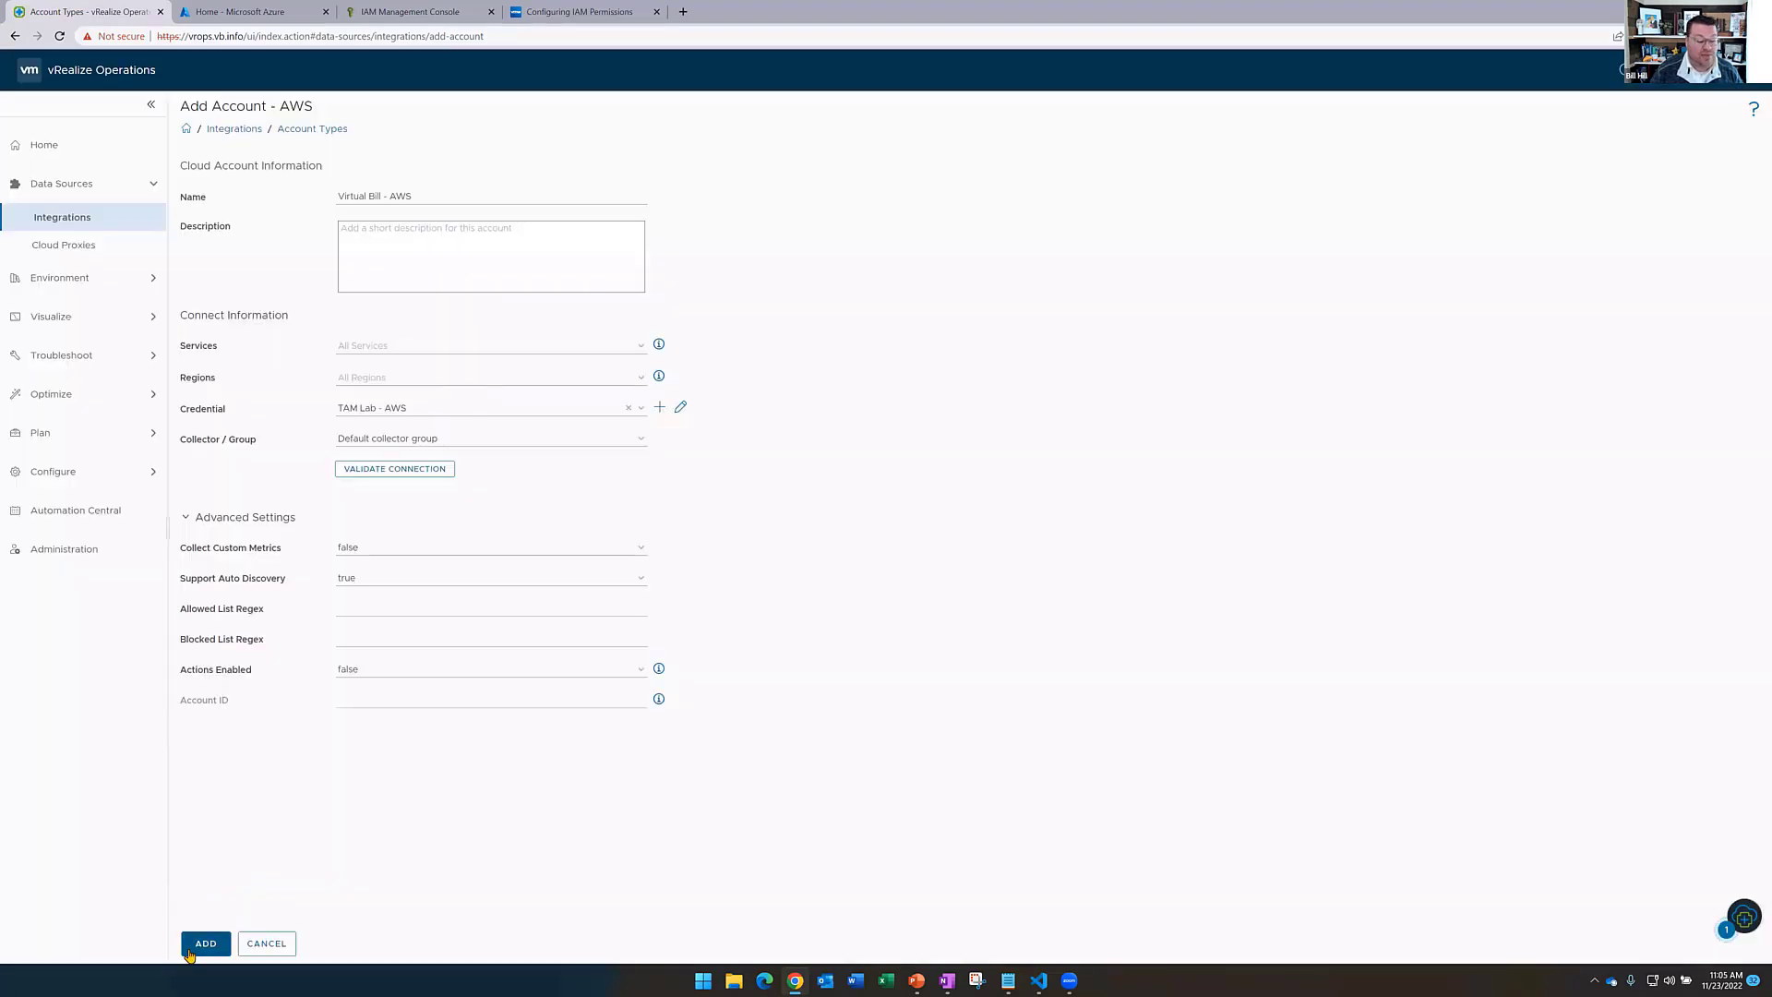
Add the AWS account and check its status under AWS in the integrations list
left_click(205, 942)
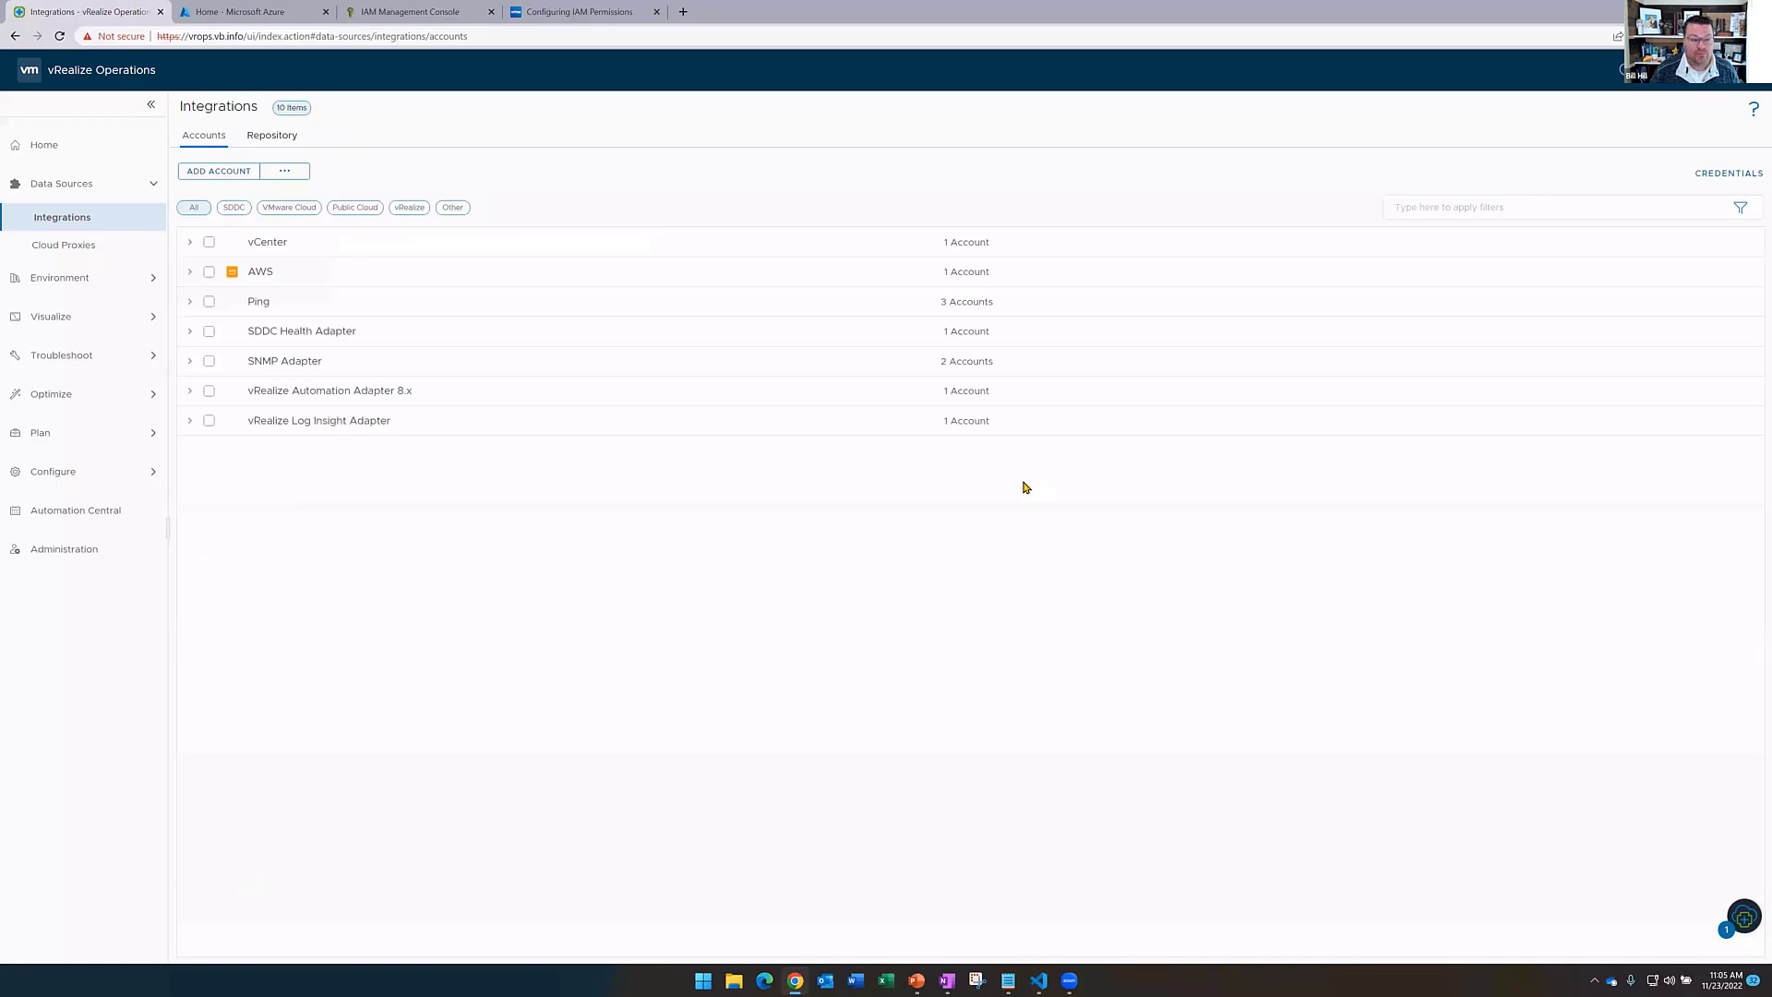
left_click(191, 276)
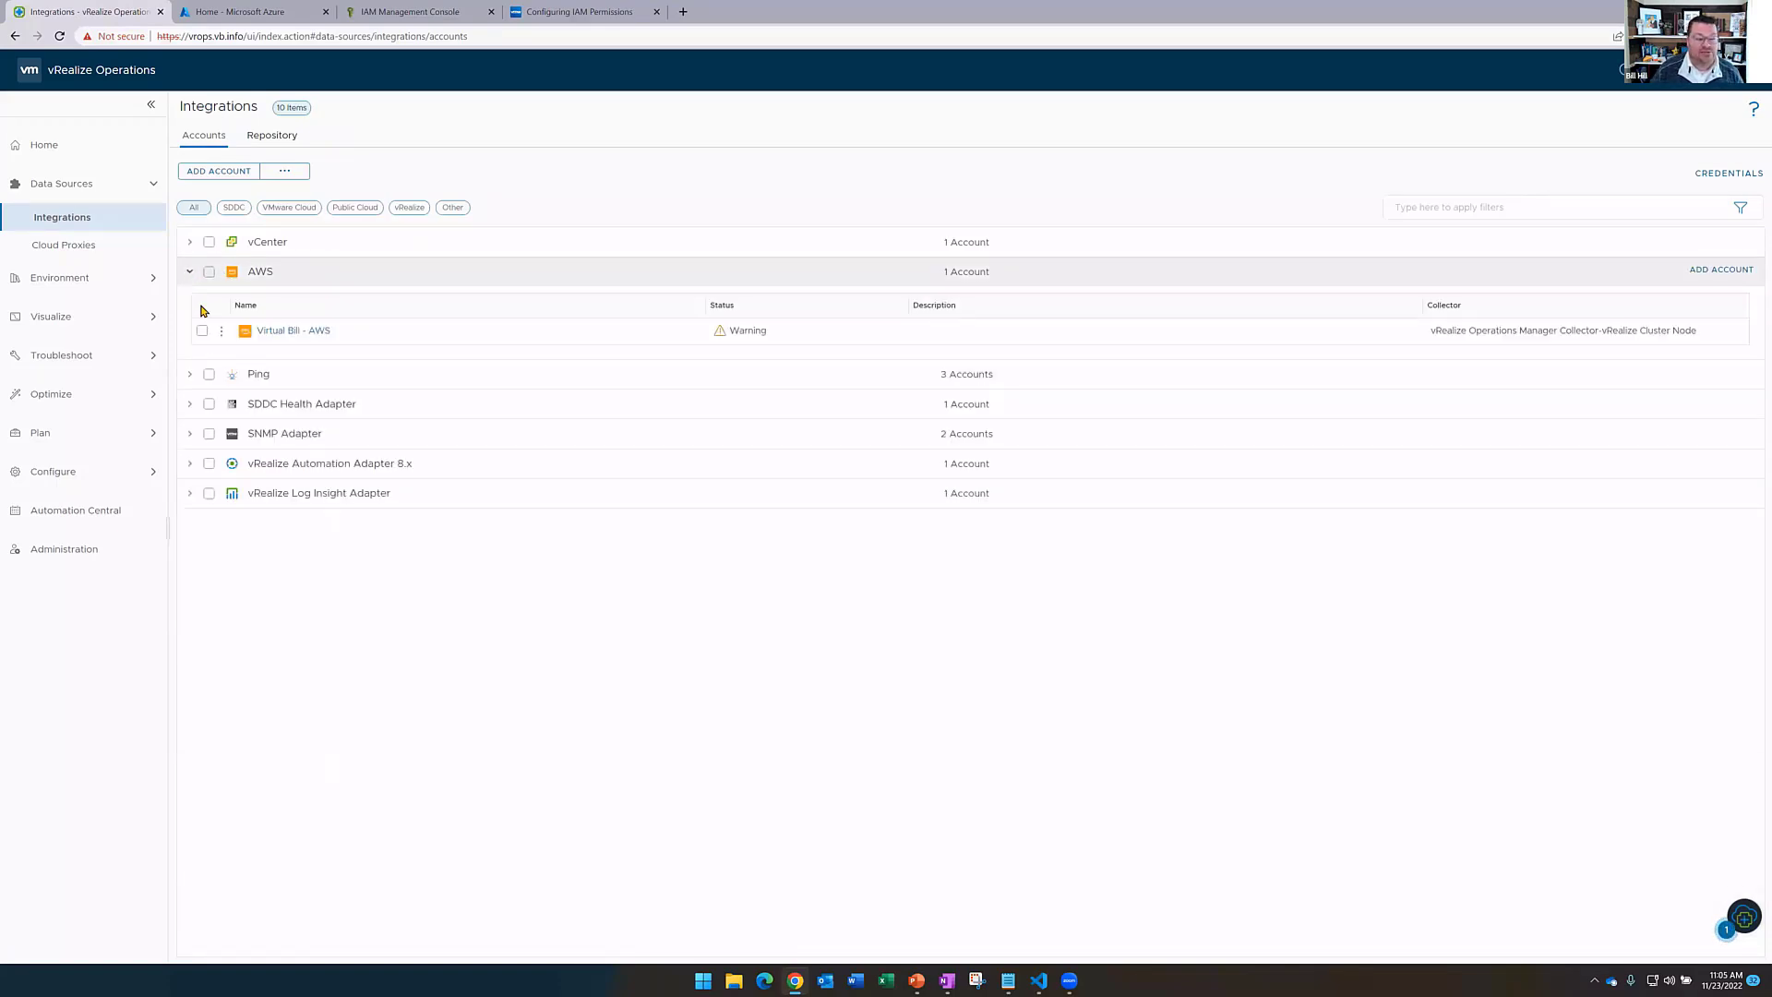
mouse_move(738, 332)
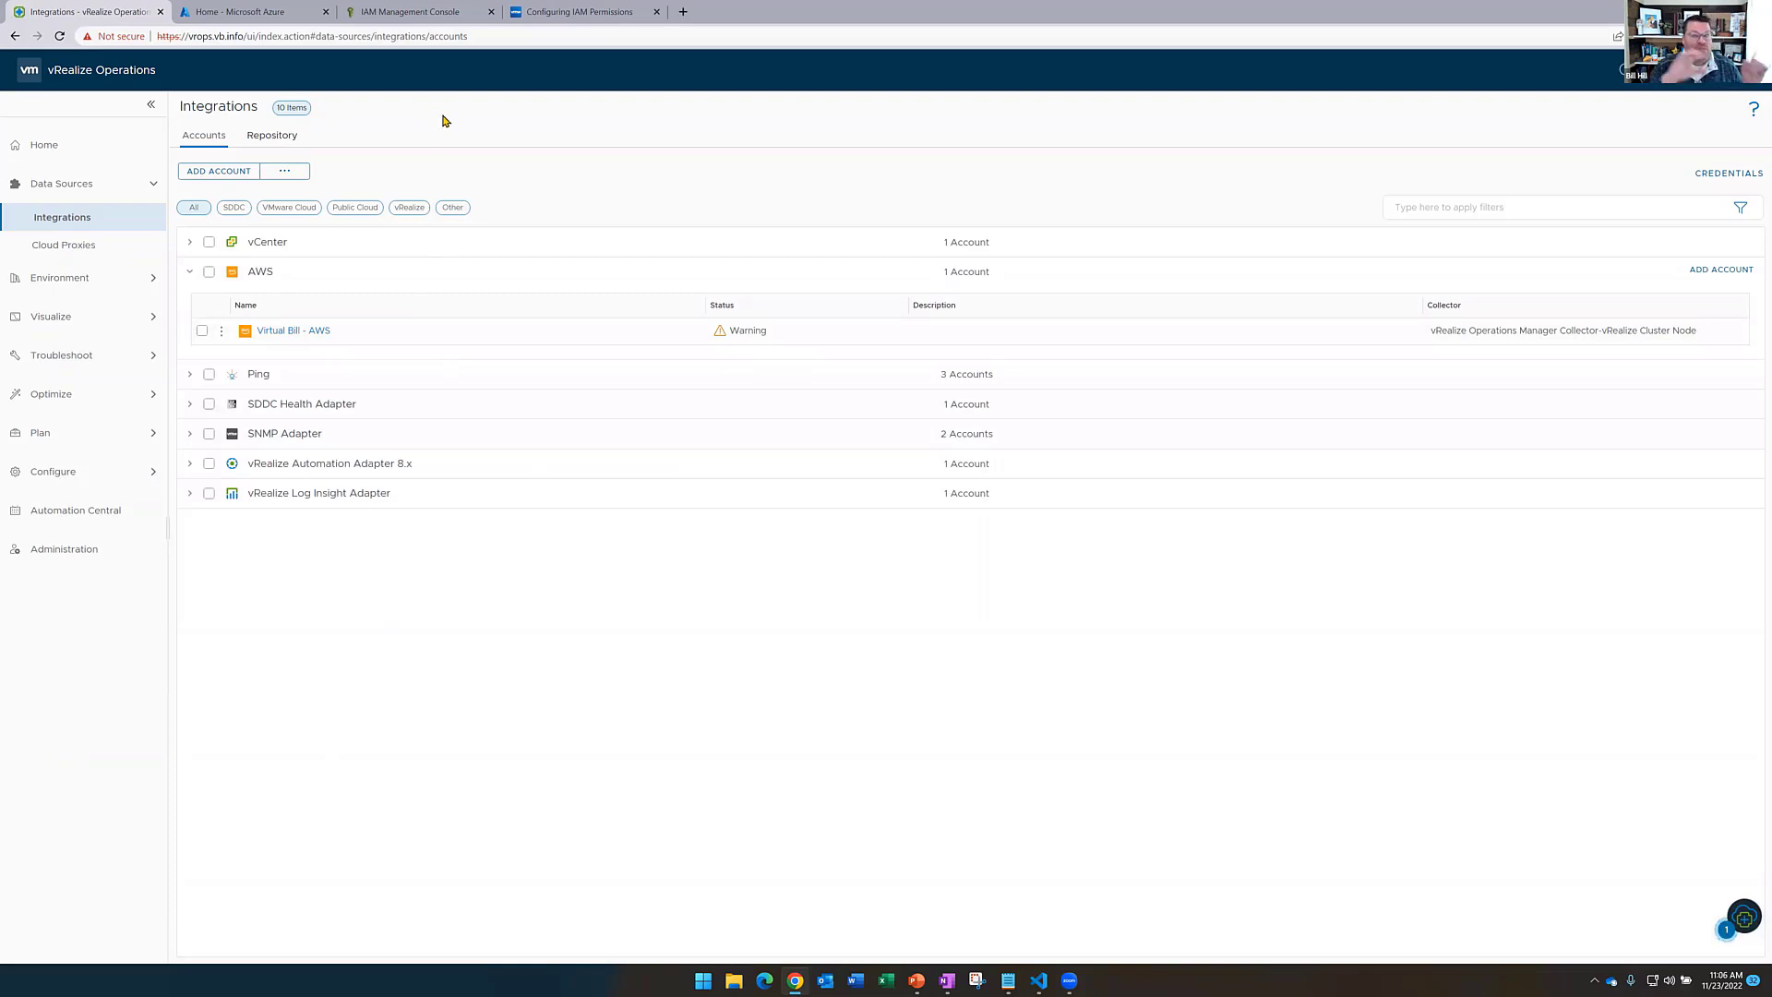
In the Azure portal's Azure Active Directory, register the application "TAM Lab - vROps Integration" and copy its client ID and tenant ID
left_click(224, 13)
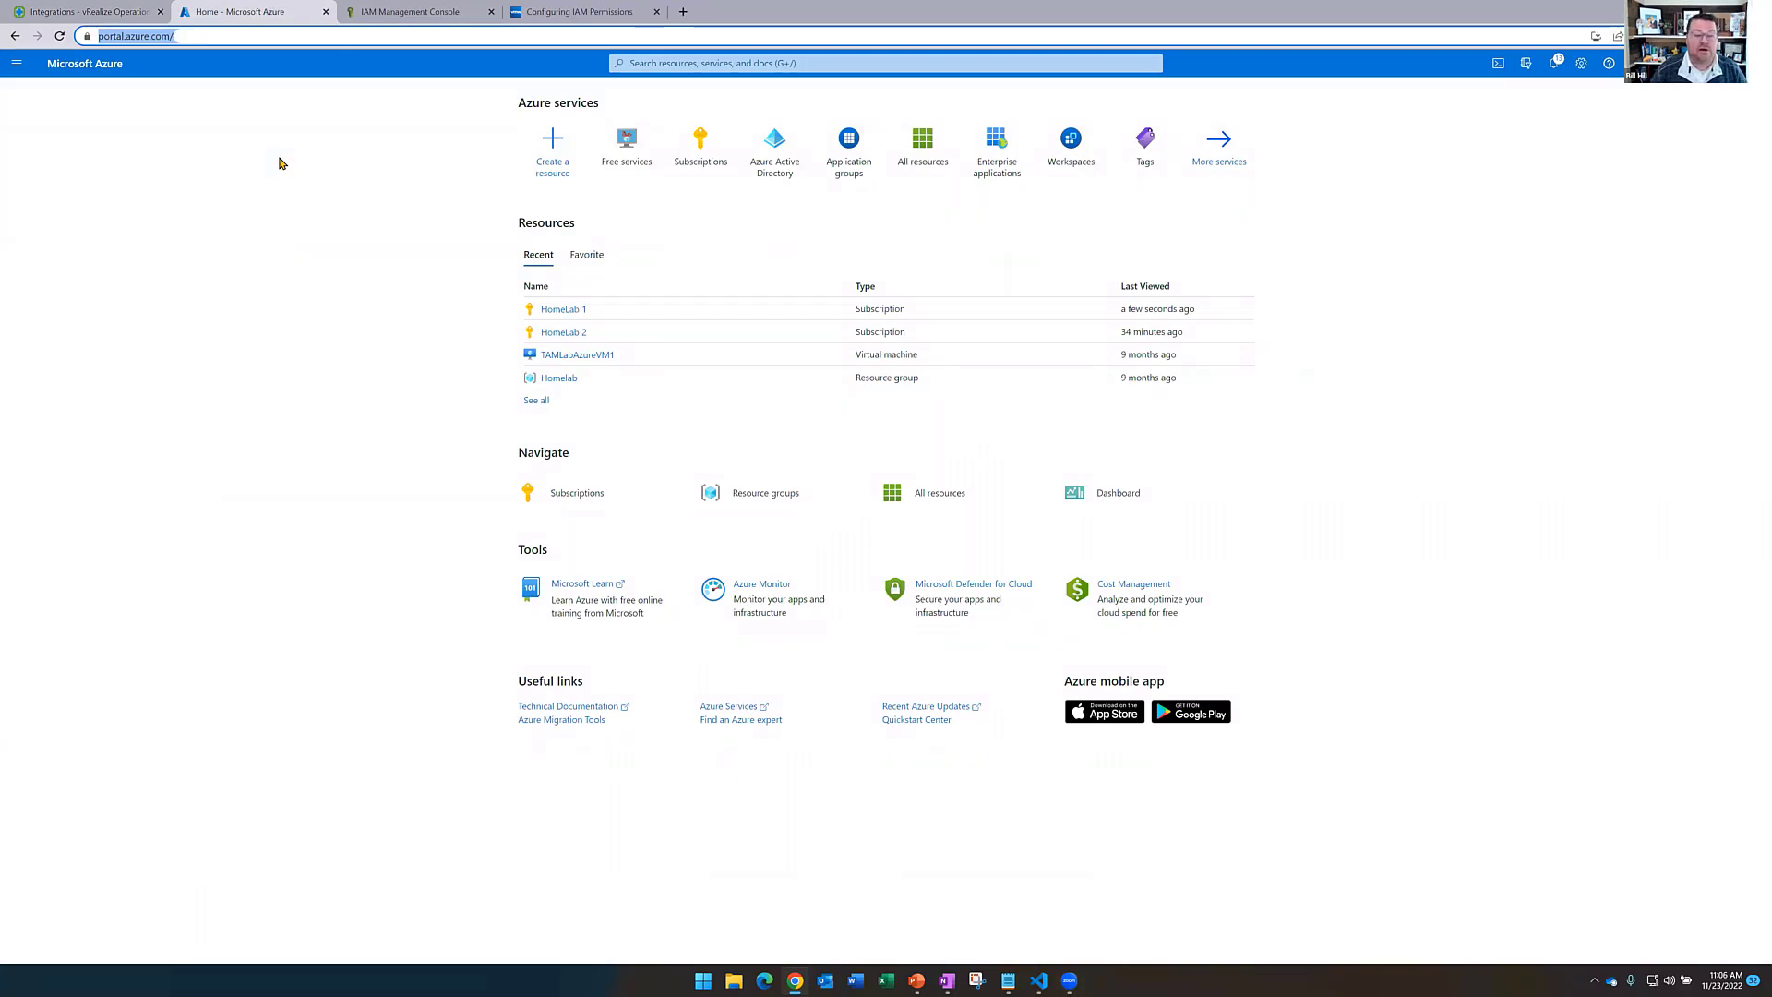
left_click(782, 151)
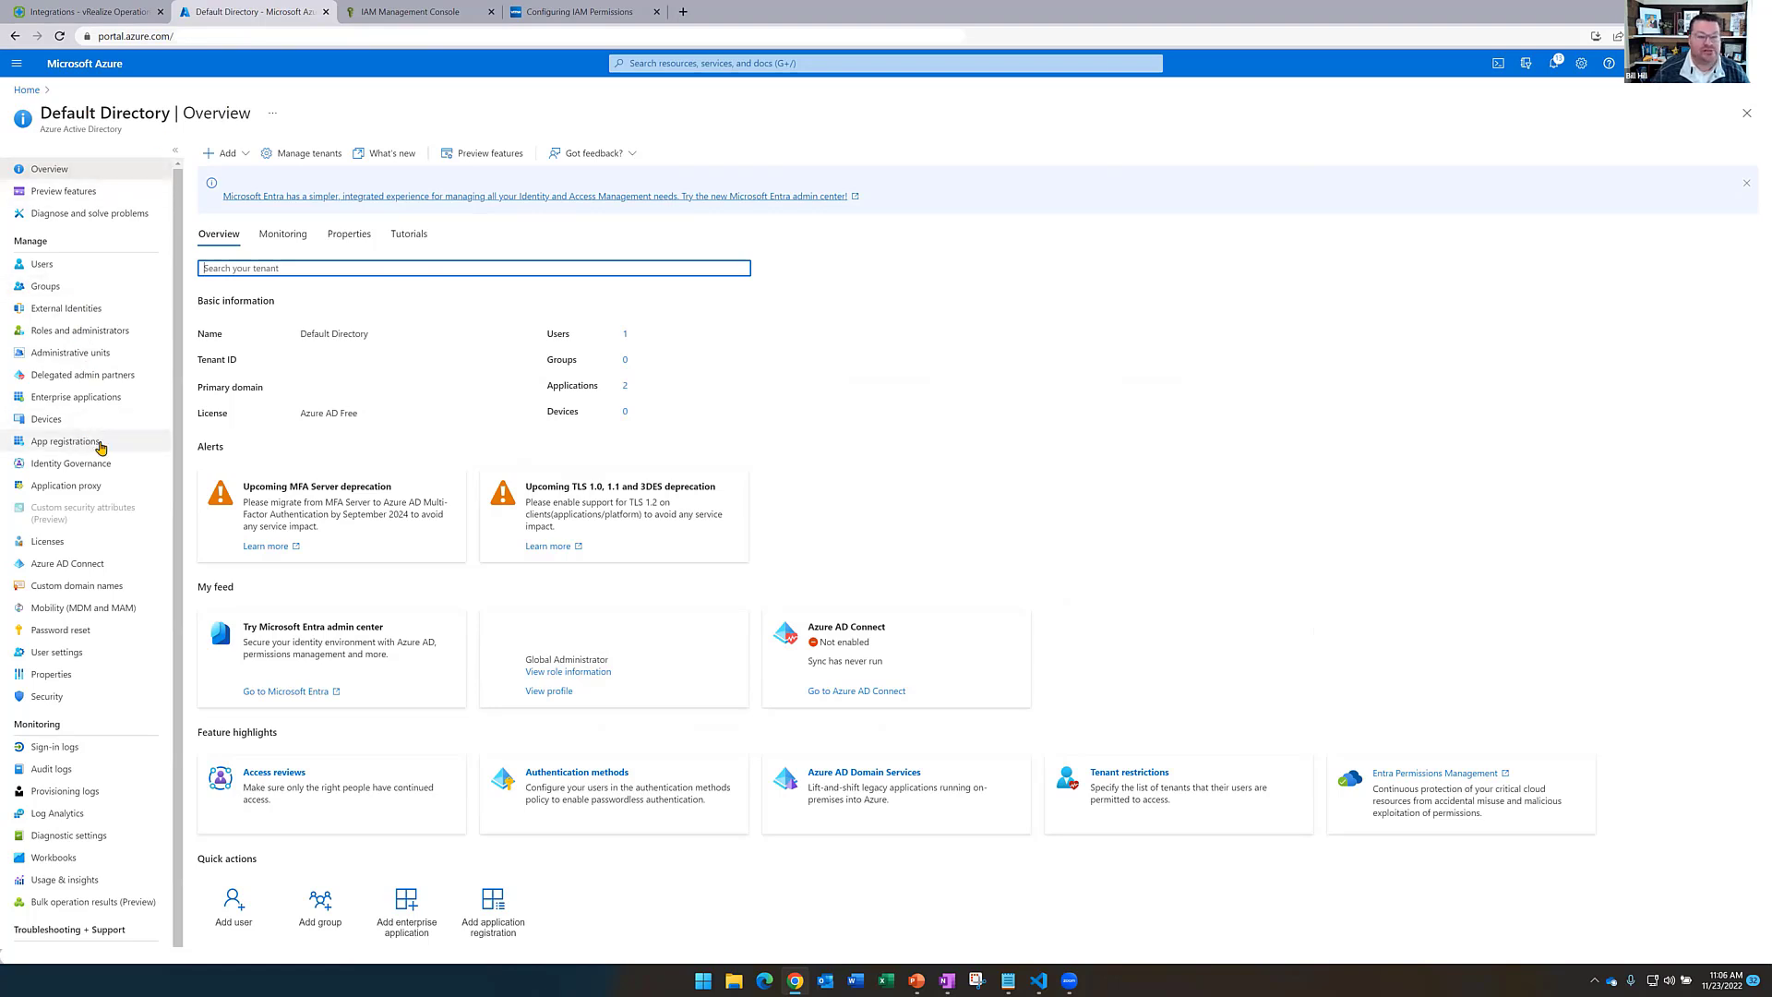
left_click(101, 445)
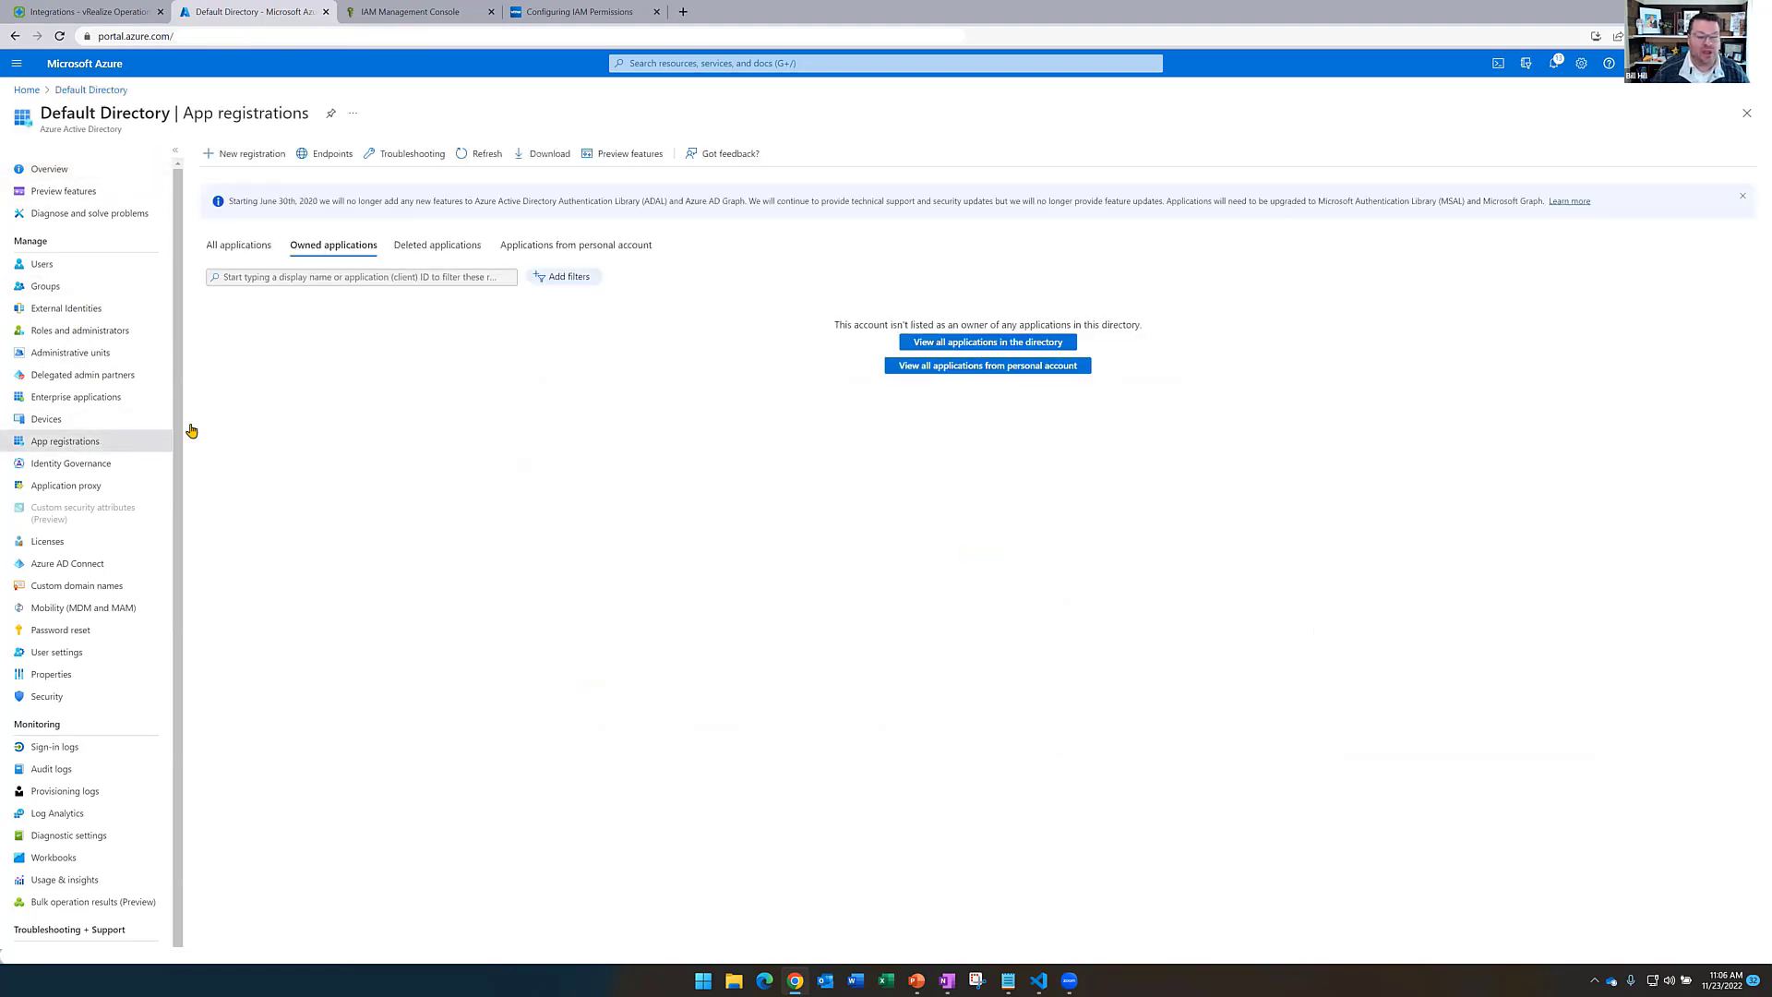
left_click(259, 156)
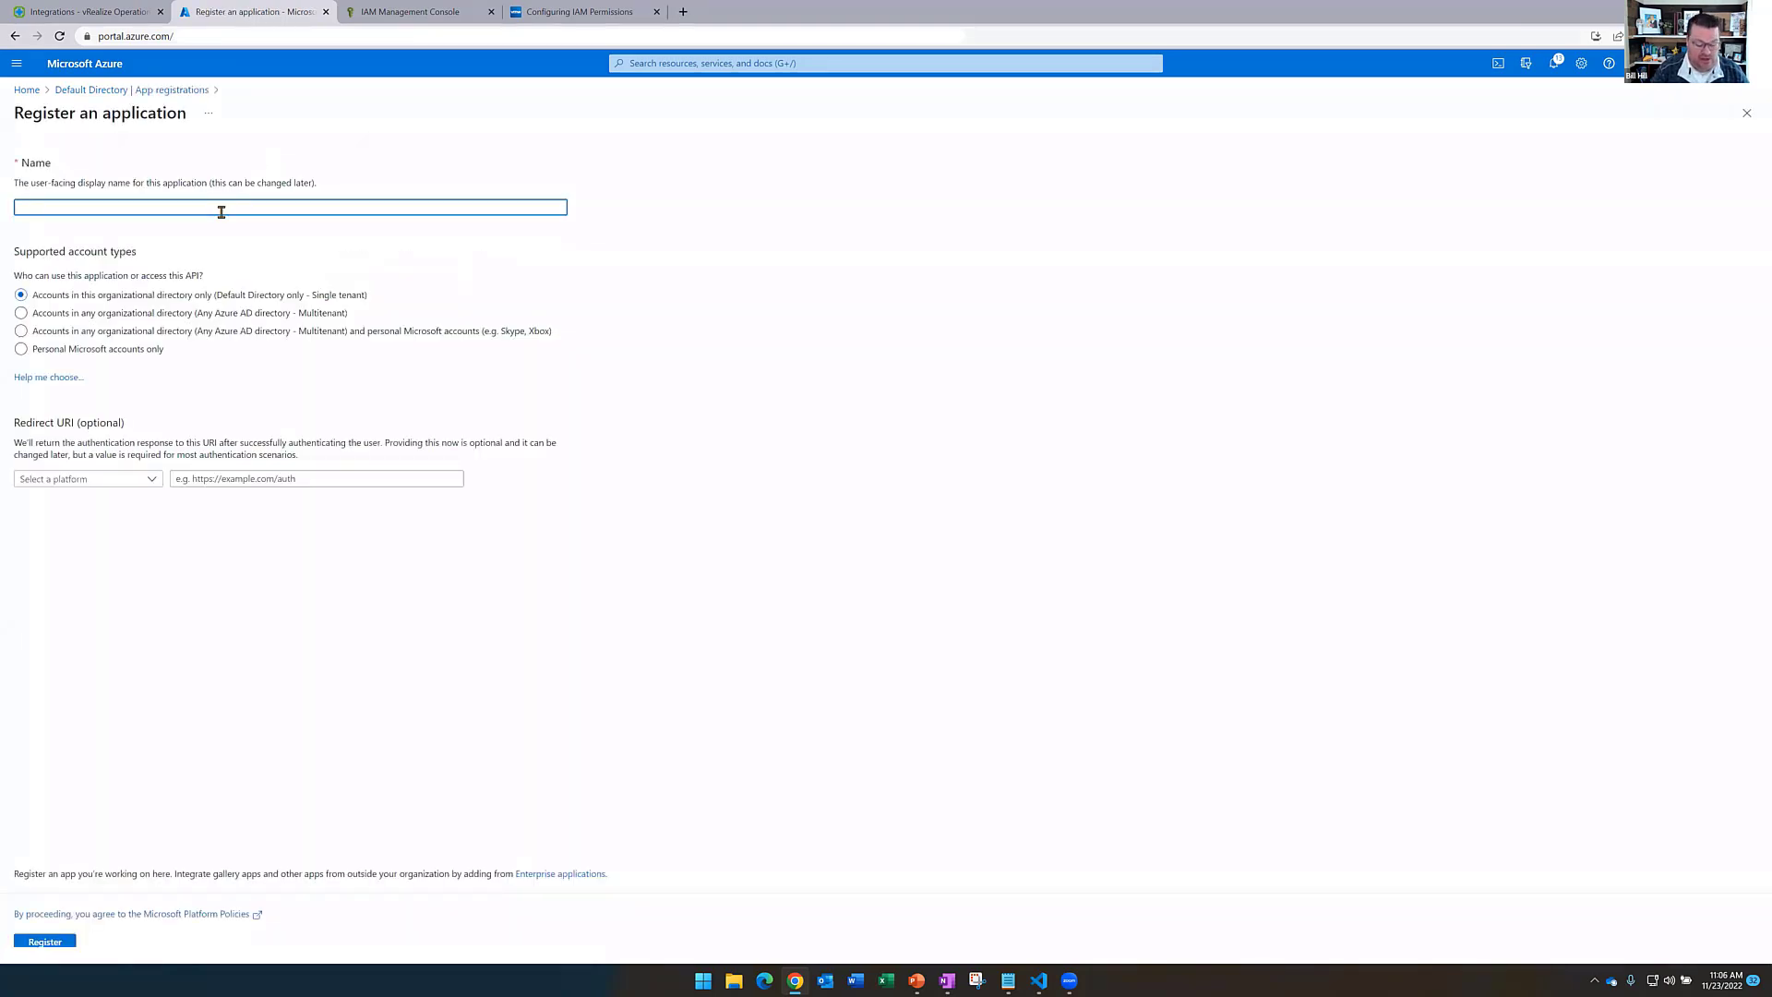
type("TAM Lab -")
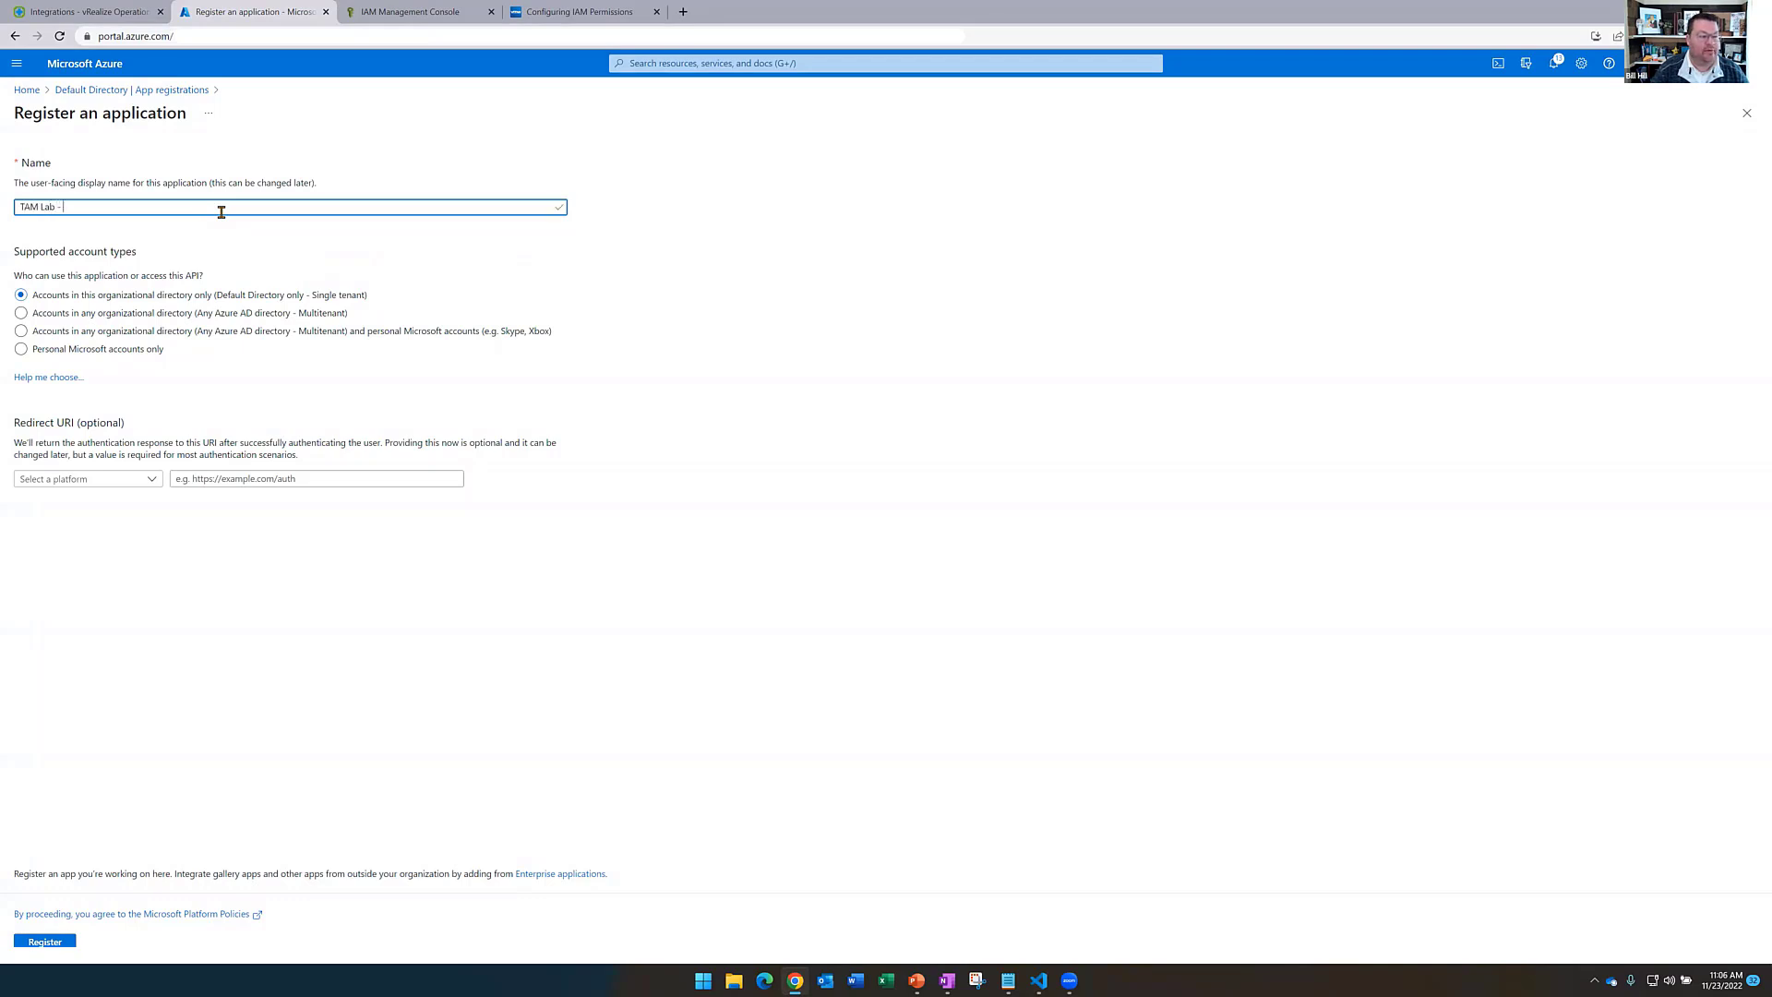
type(" vROps Integration")
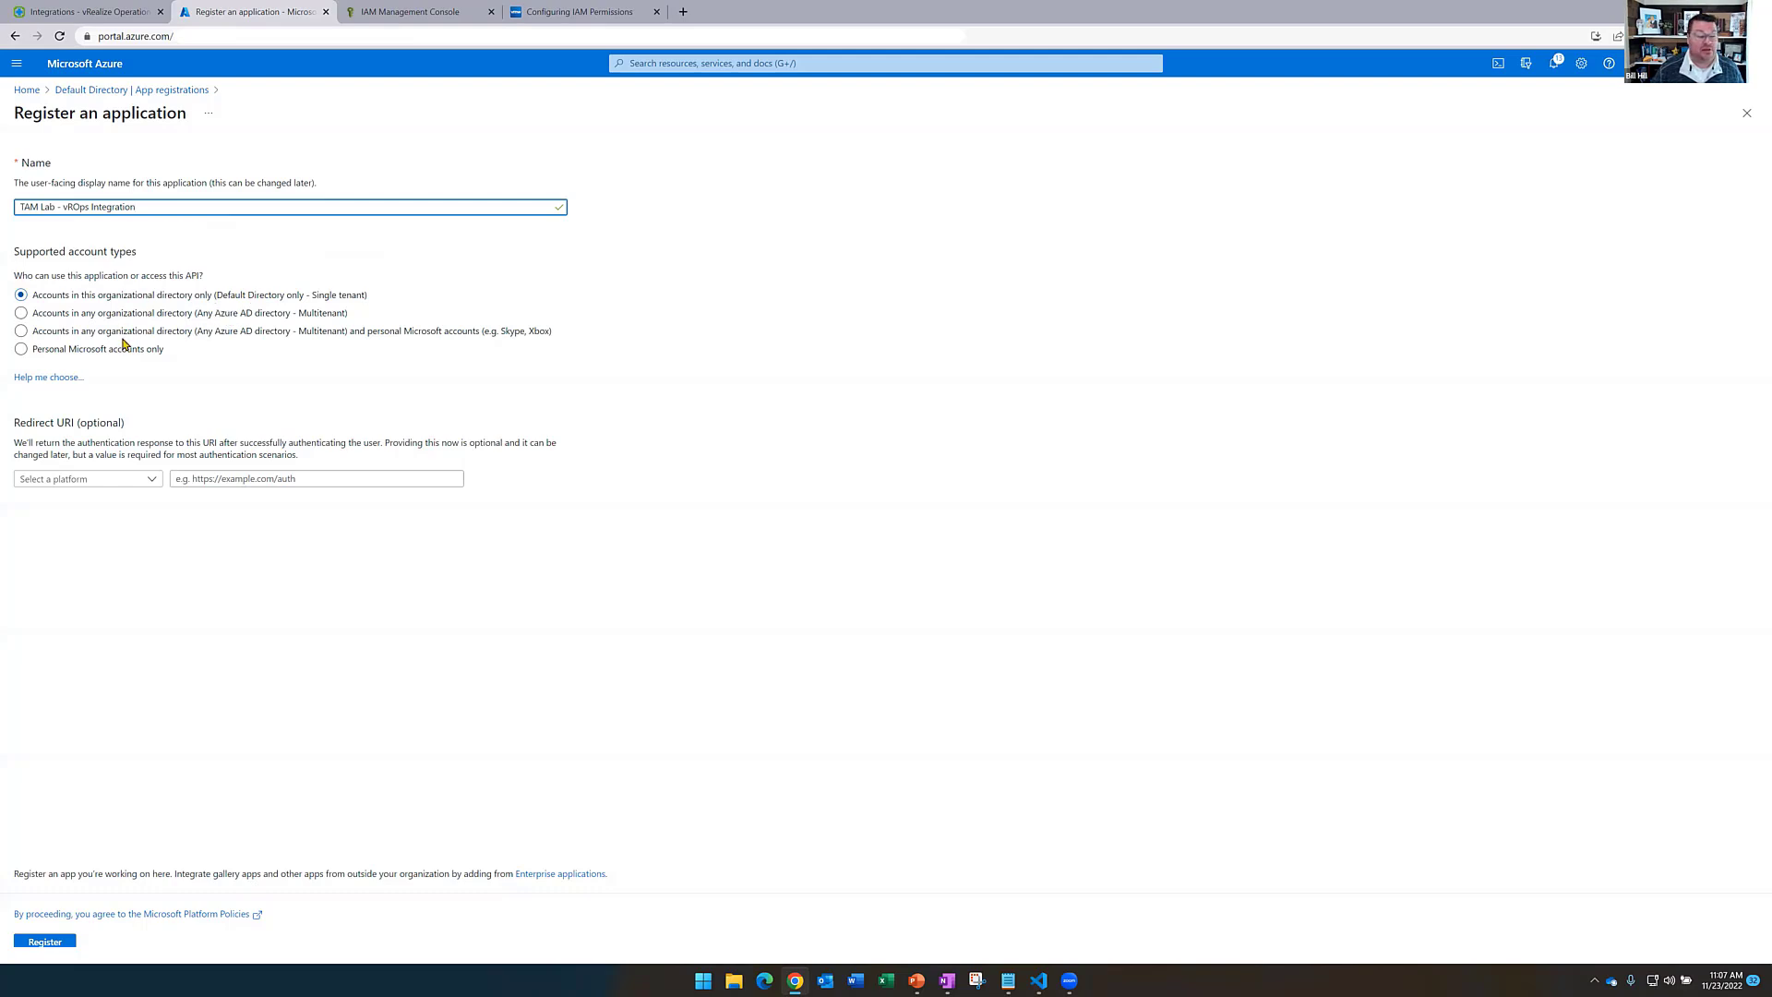
left_click(45, 942)
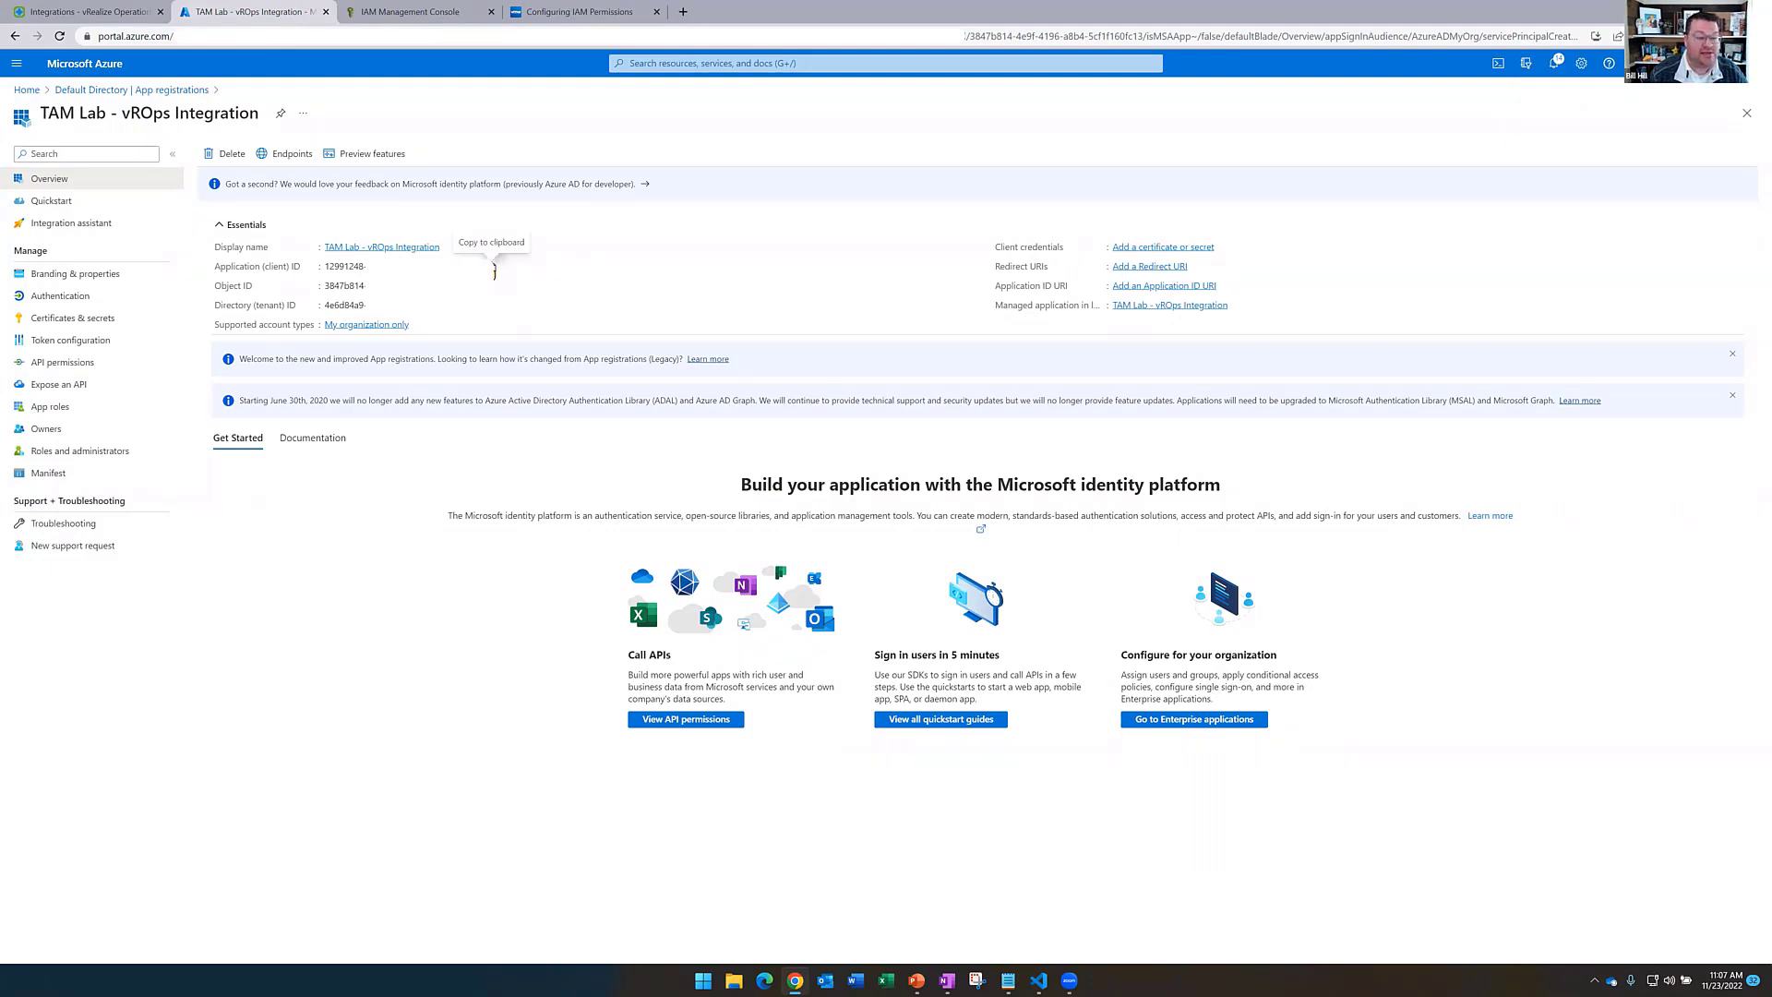
left_click(494, 267)
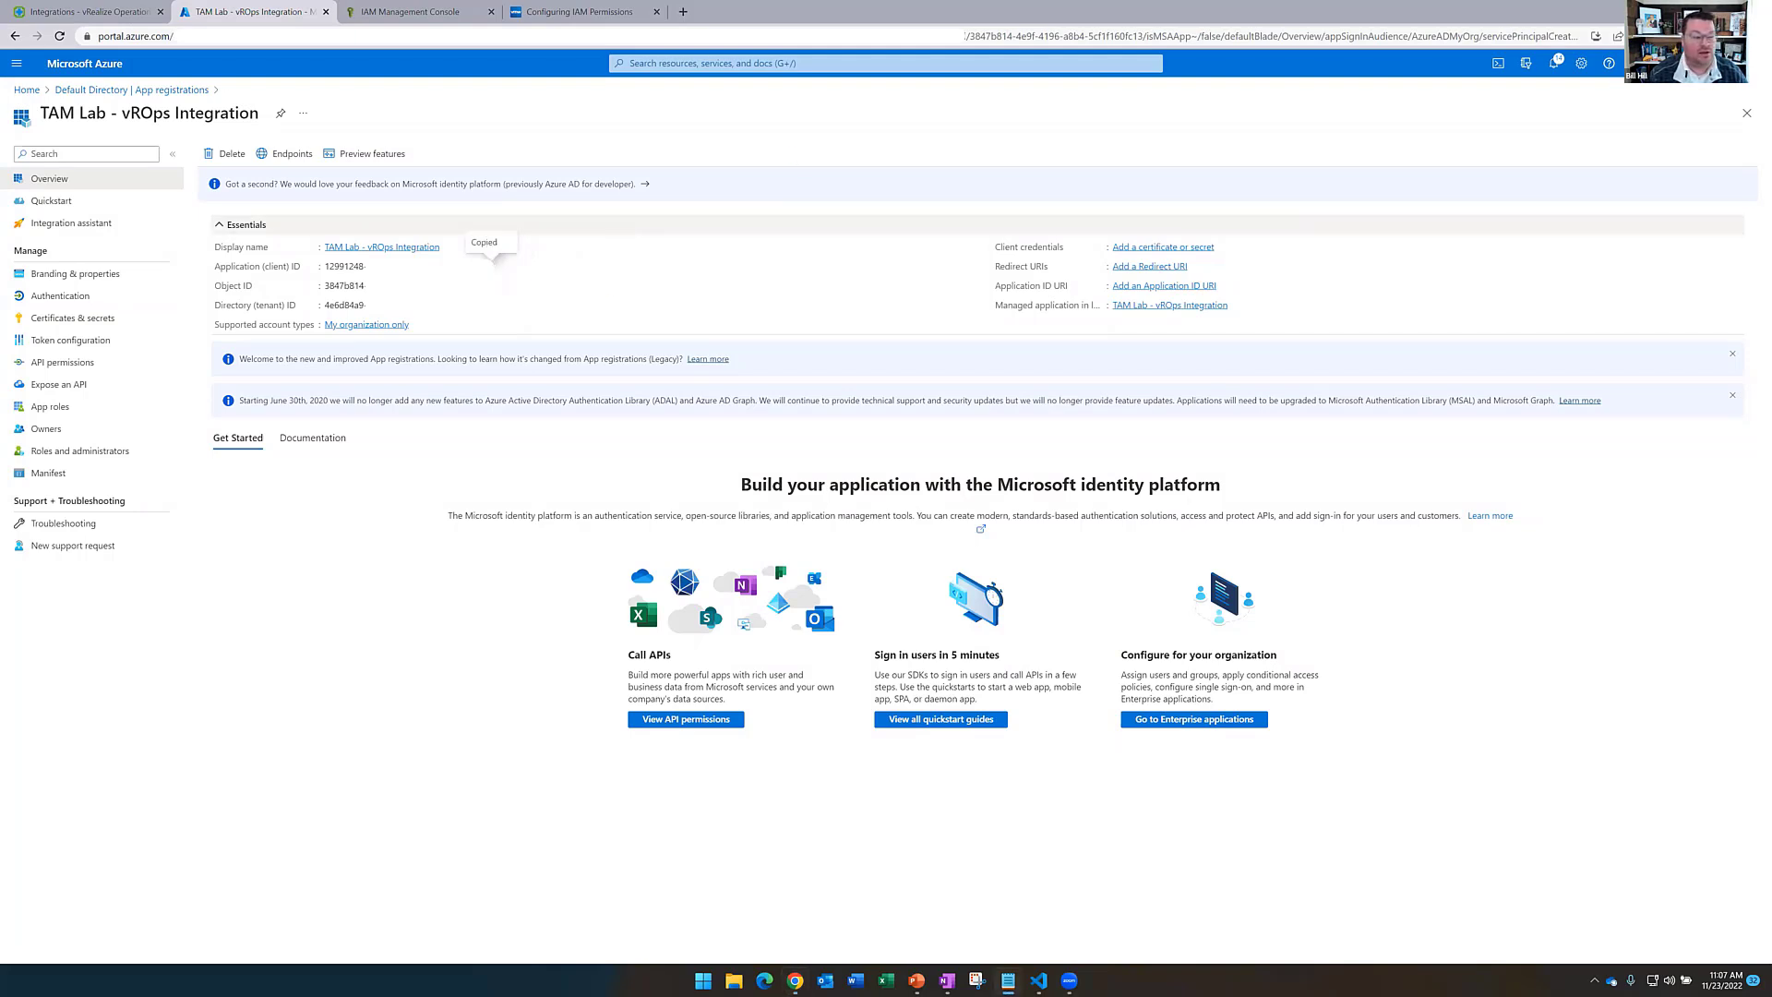
left_click(499, 305)
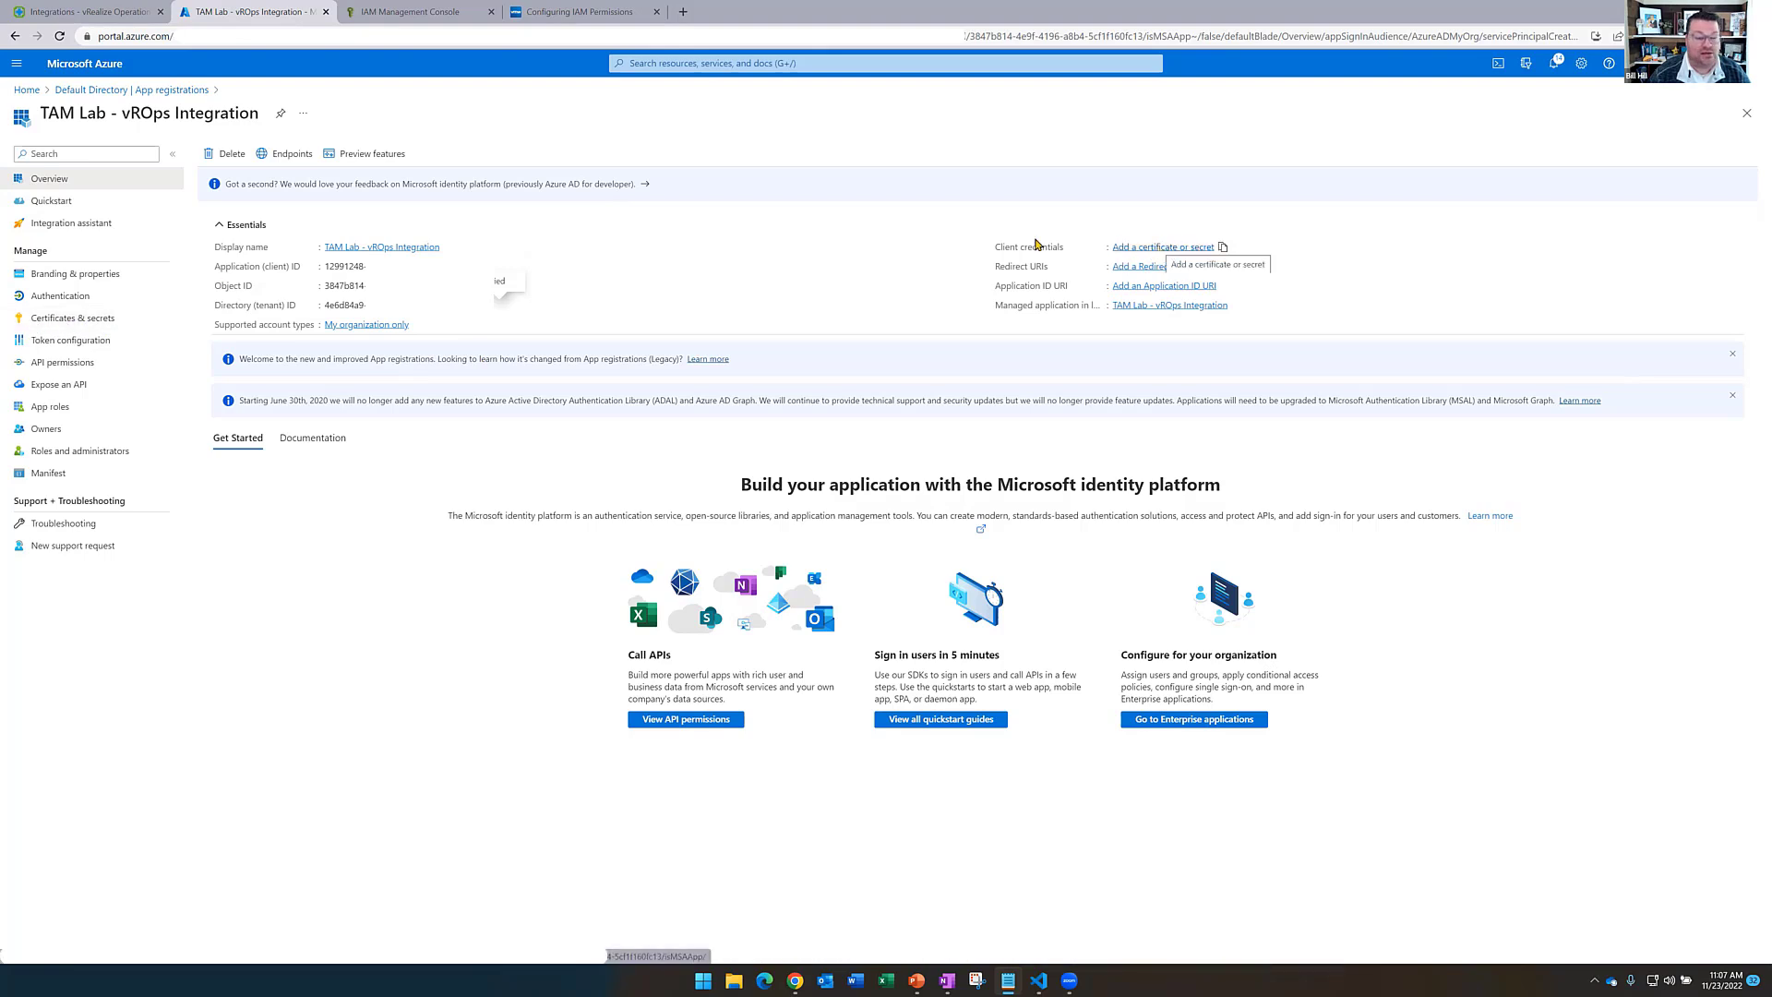
Add a client secret to the application with the description "vROps integration" and an expiry of 24 months
left_click(138, 320)
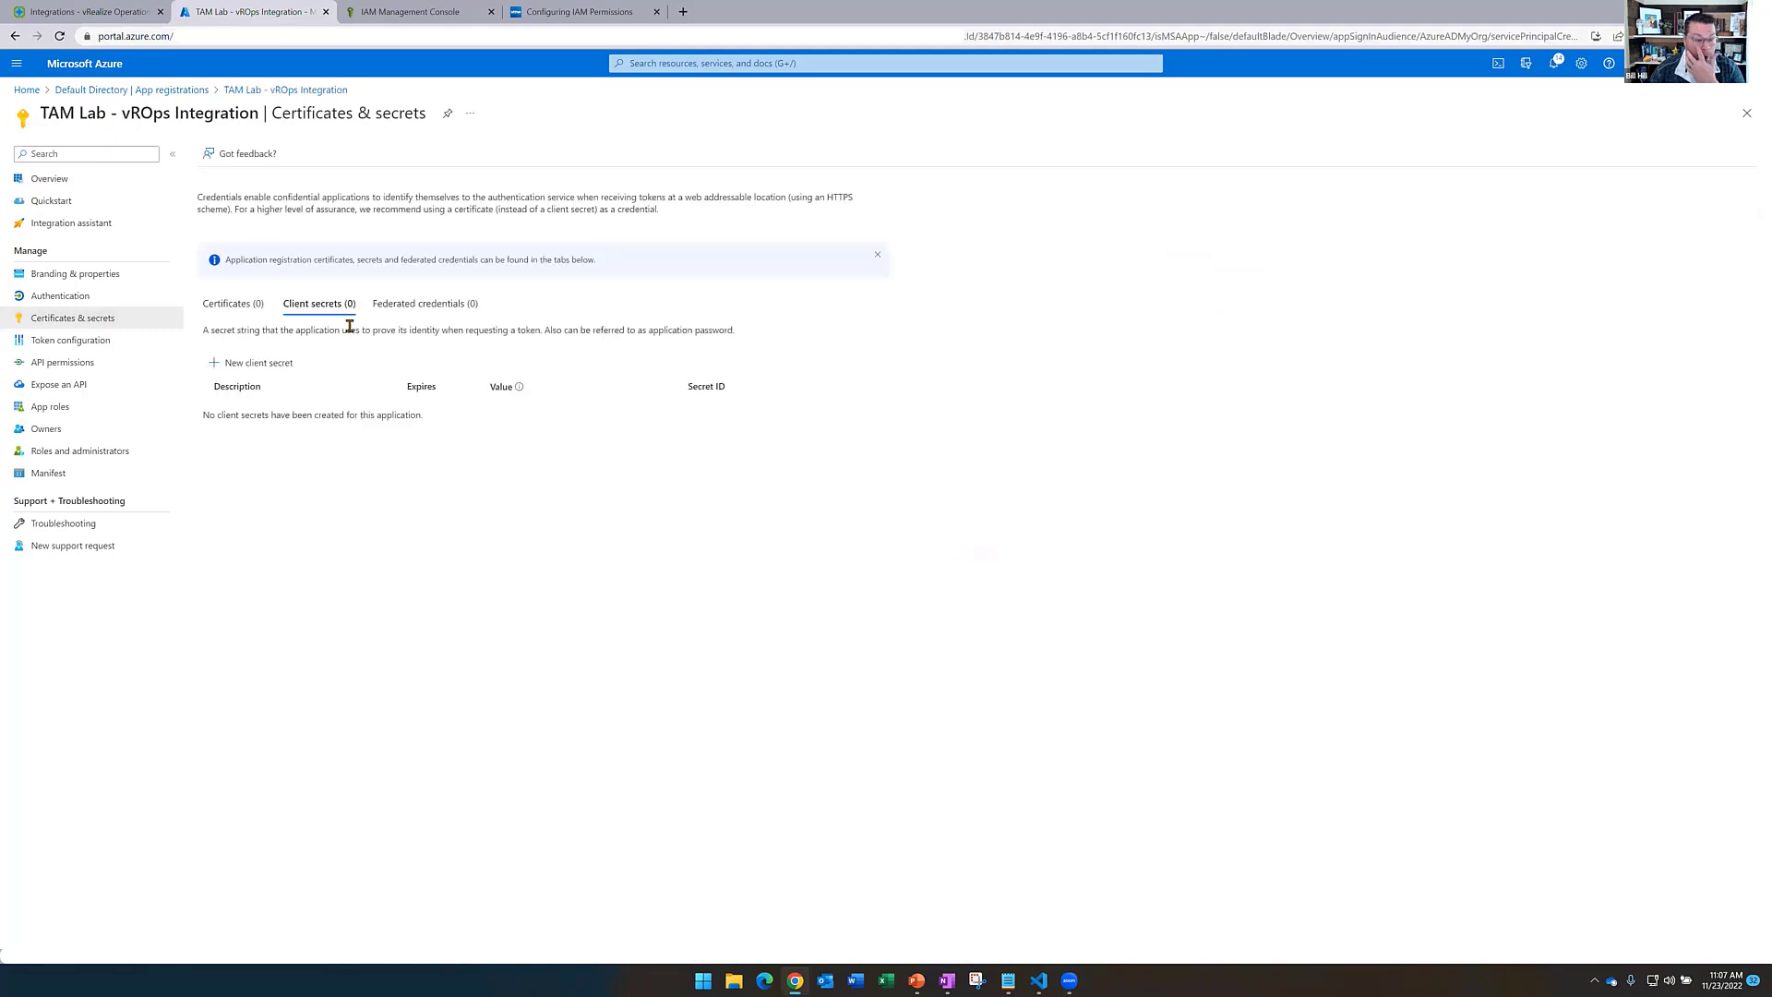
left_click(266, 365)
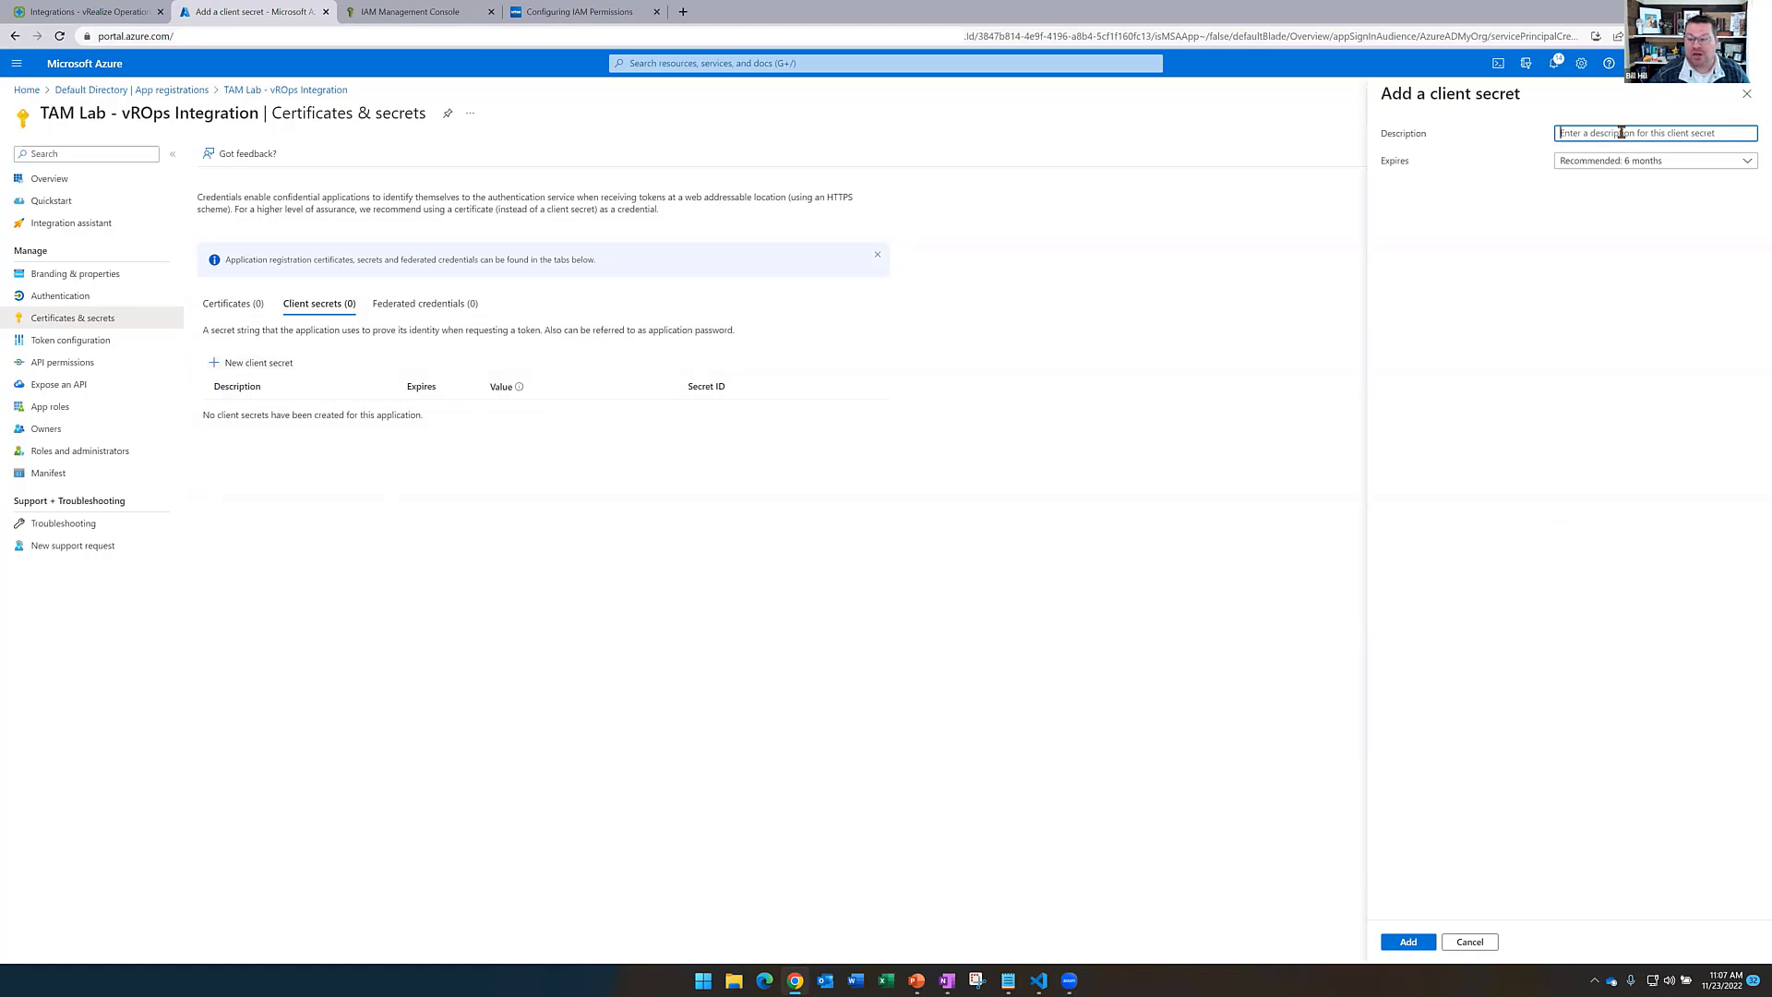
type("vROps integration")
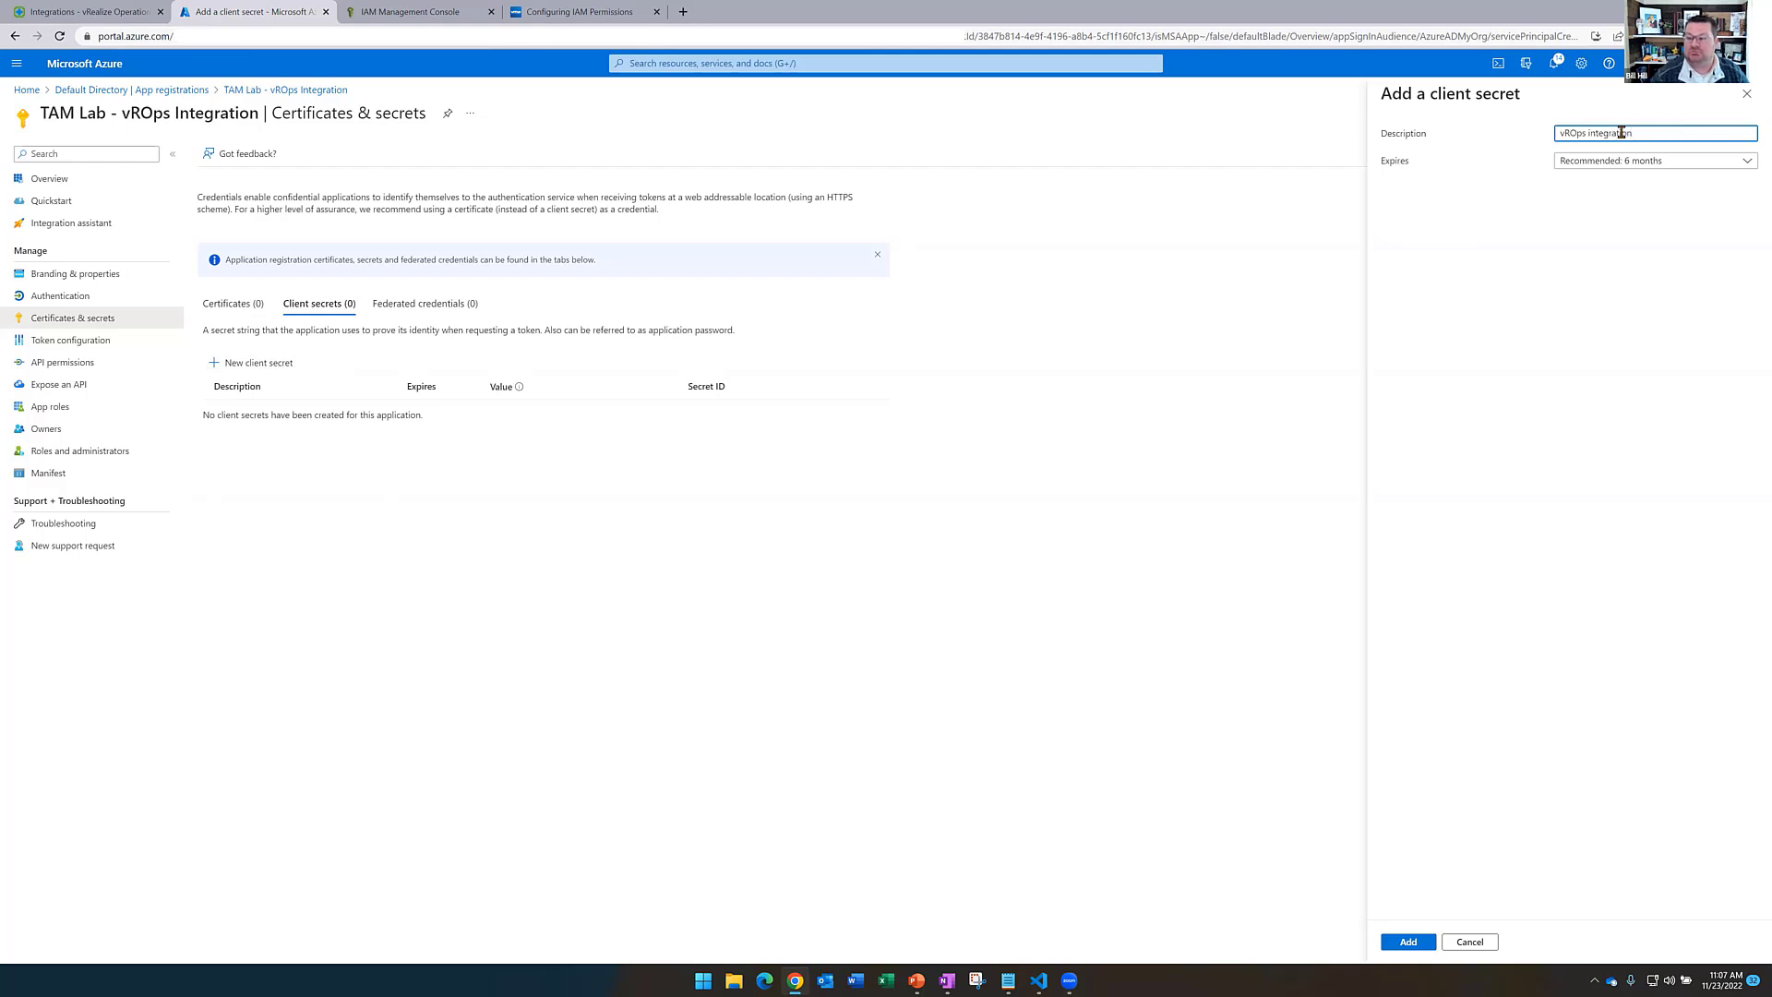
left_click(1582, 163)
left_click(1583, 266)
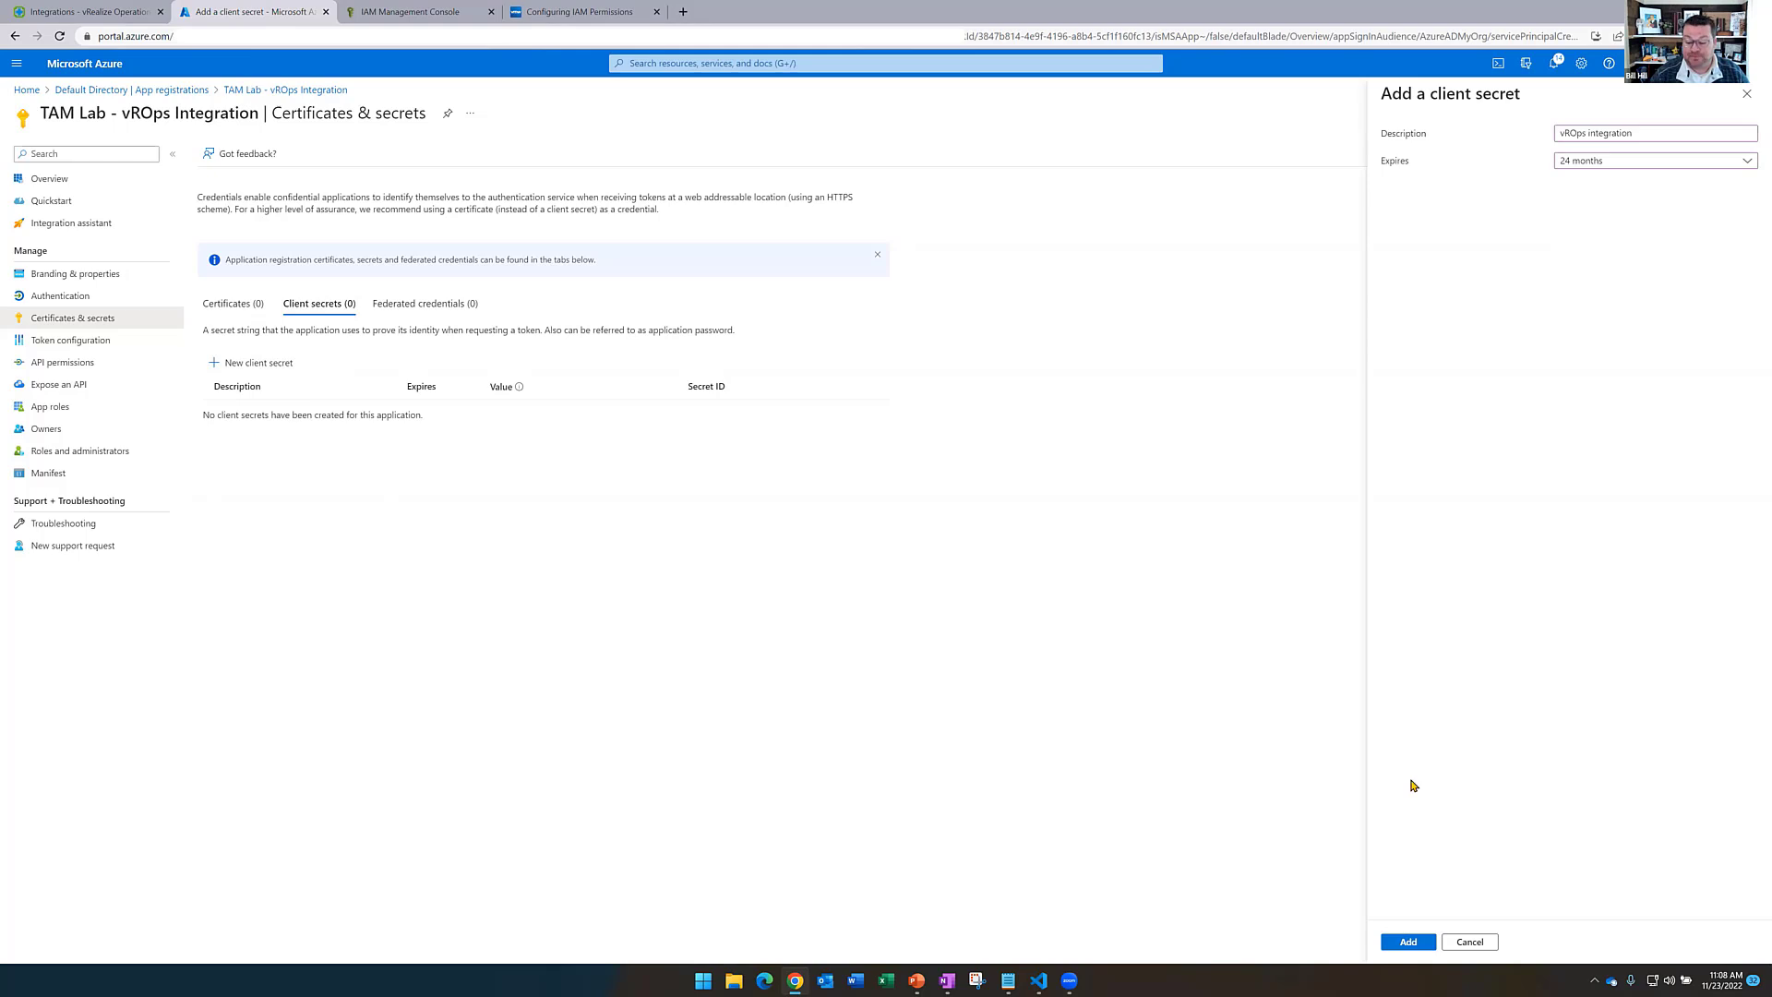
left_click(1406, 942)
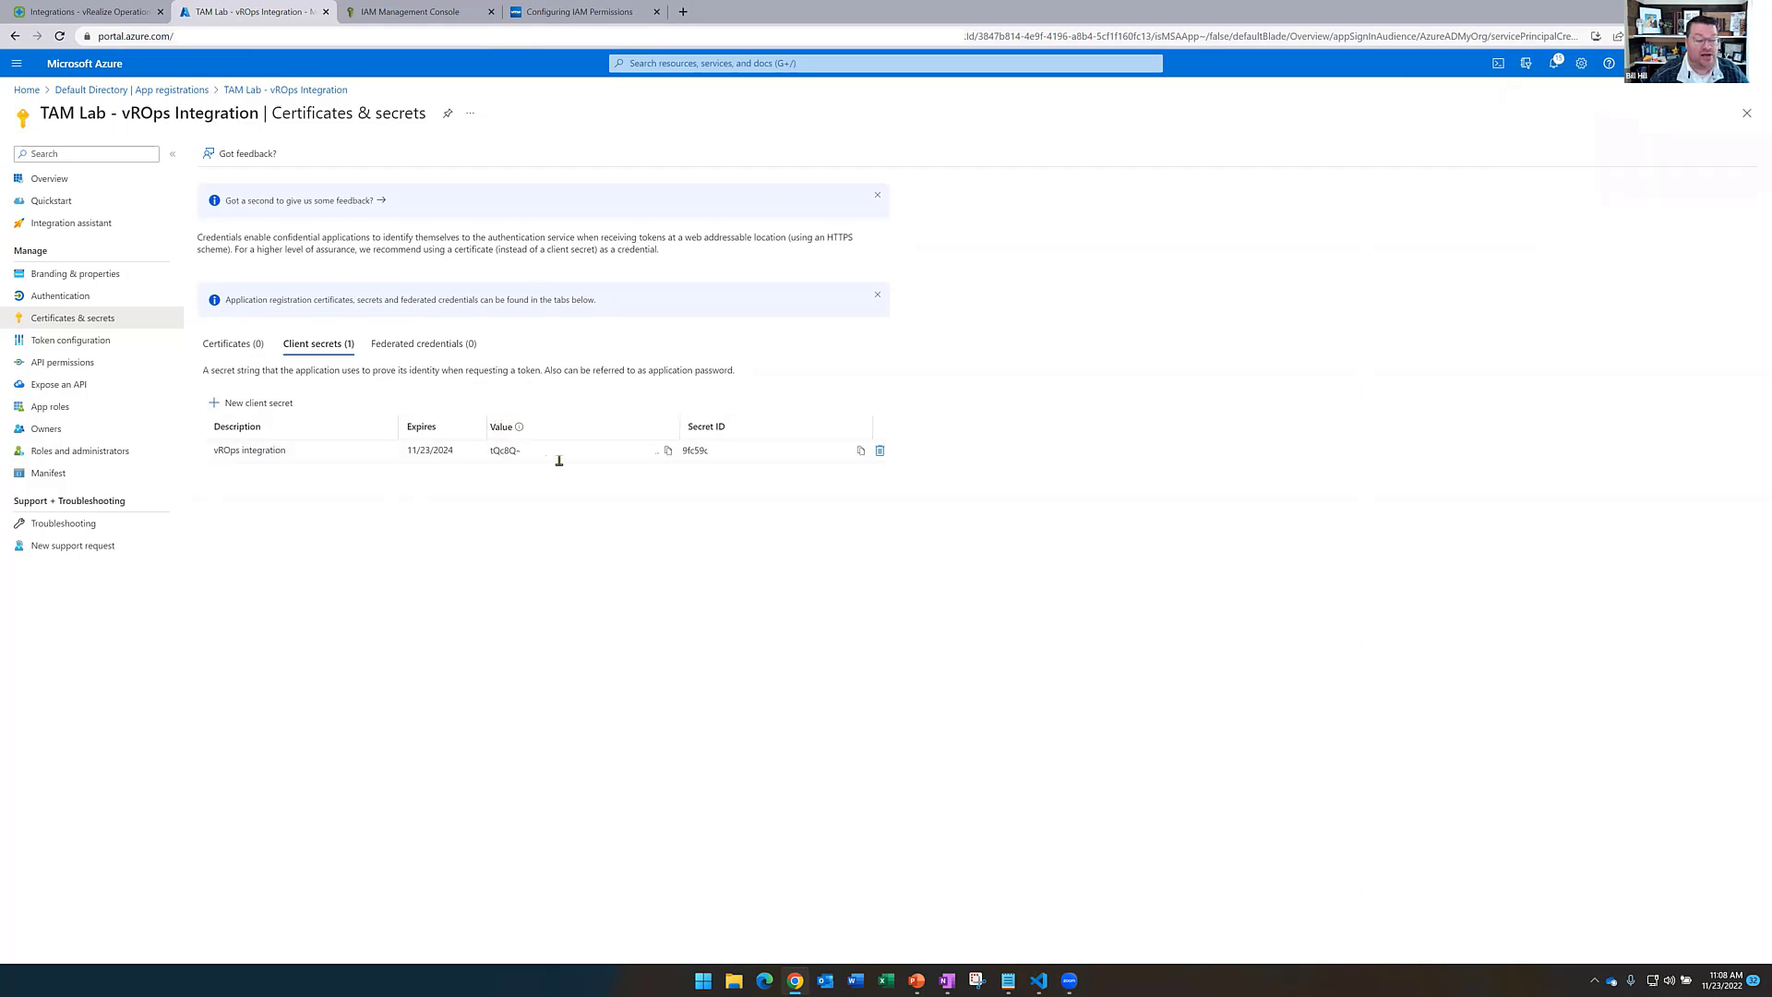
Copy the new client secret's value and its secret ID
left_click(668, 450)
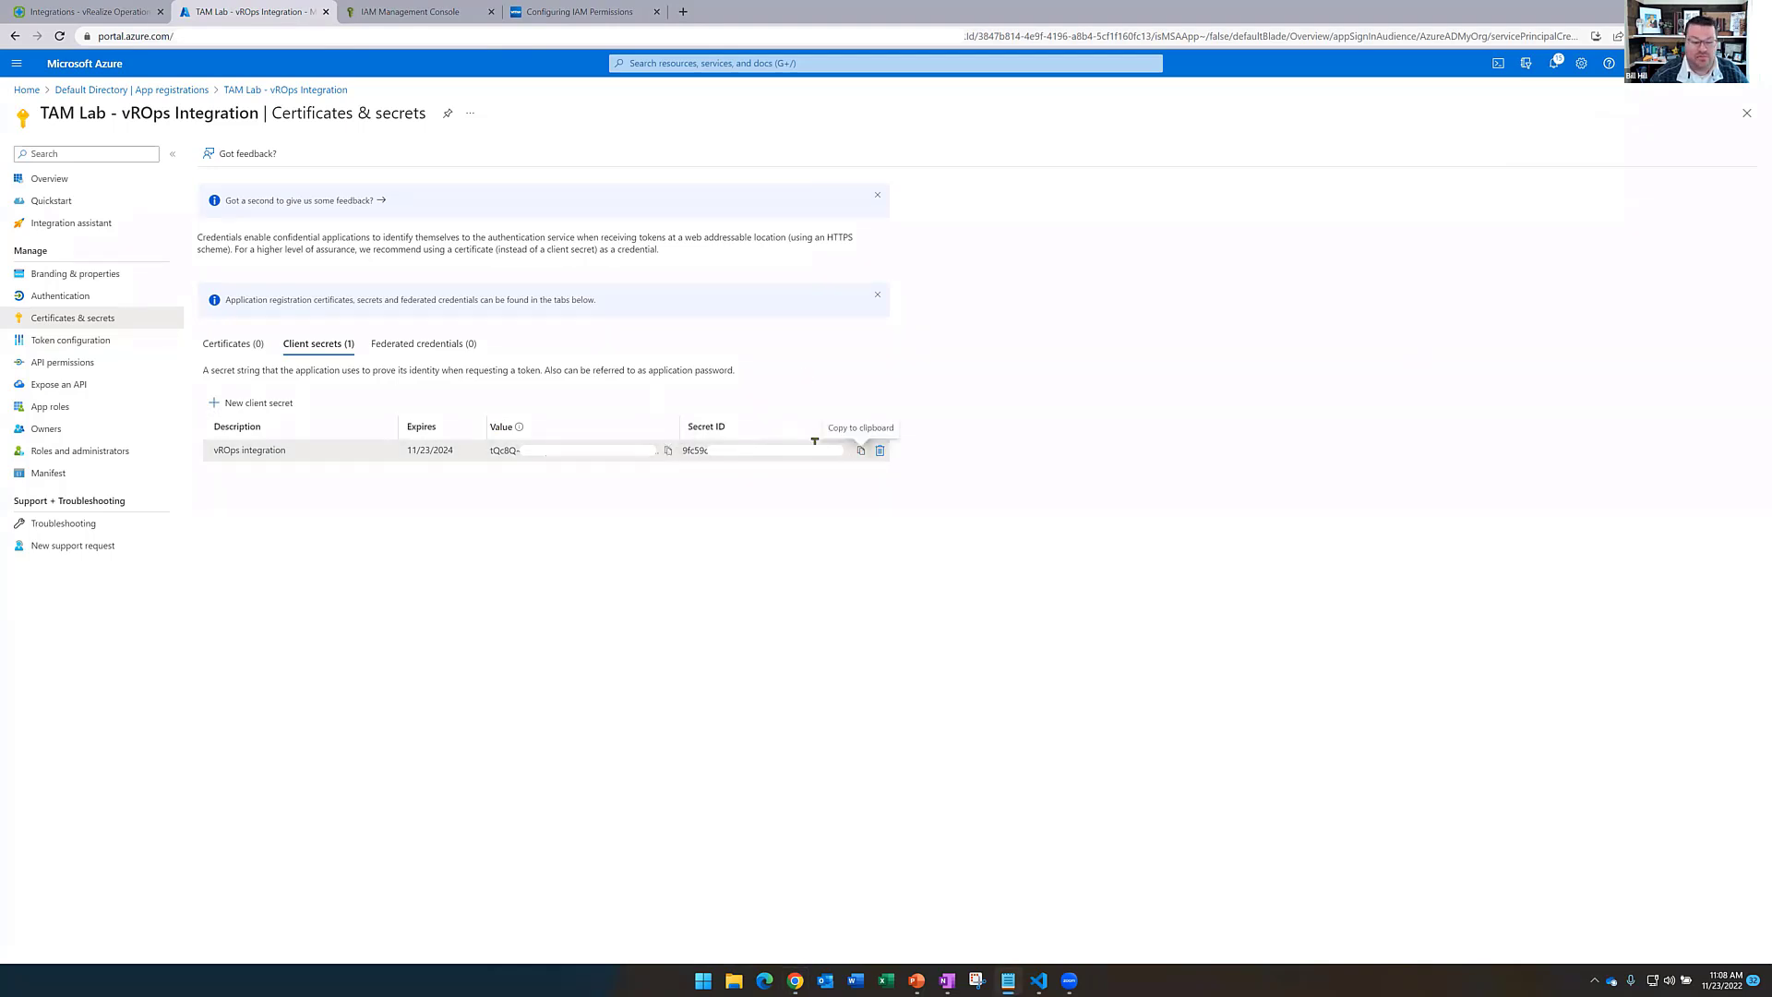
left_click(861, 452)
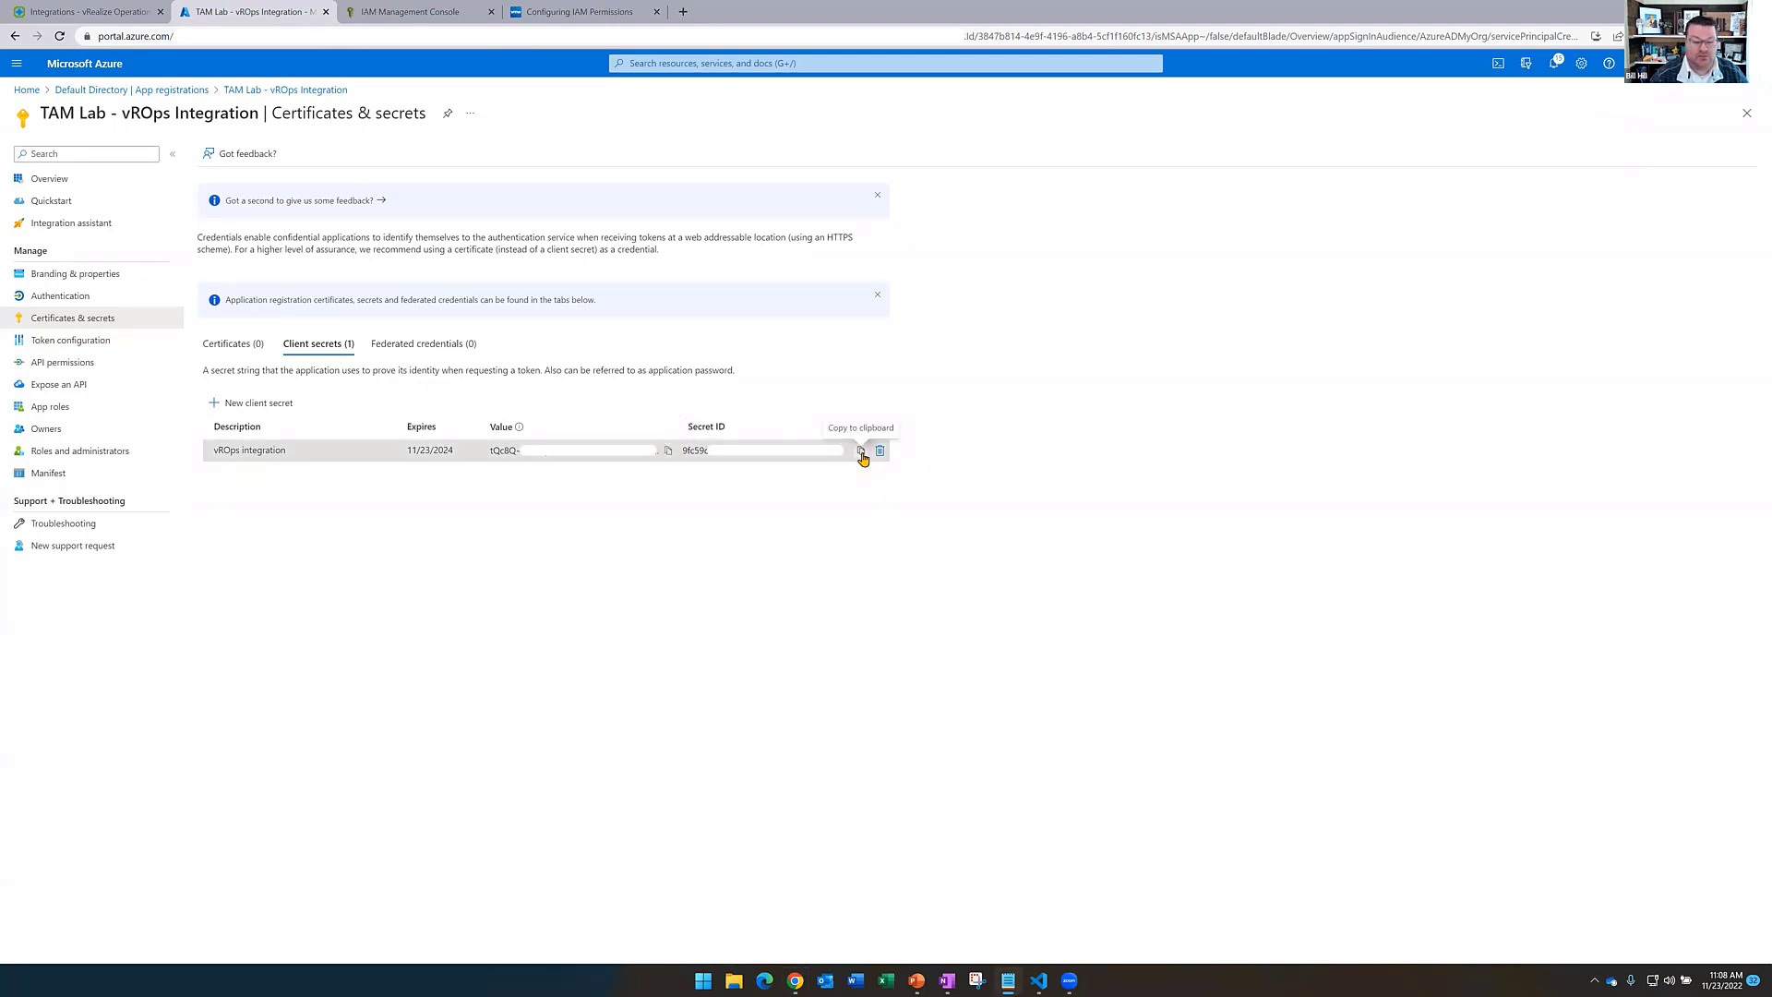
left_click(1008, 980)
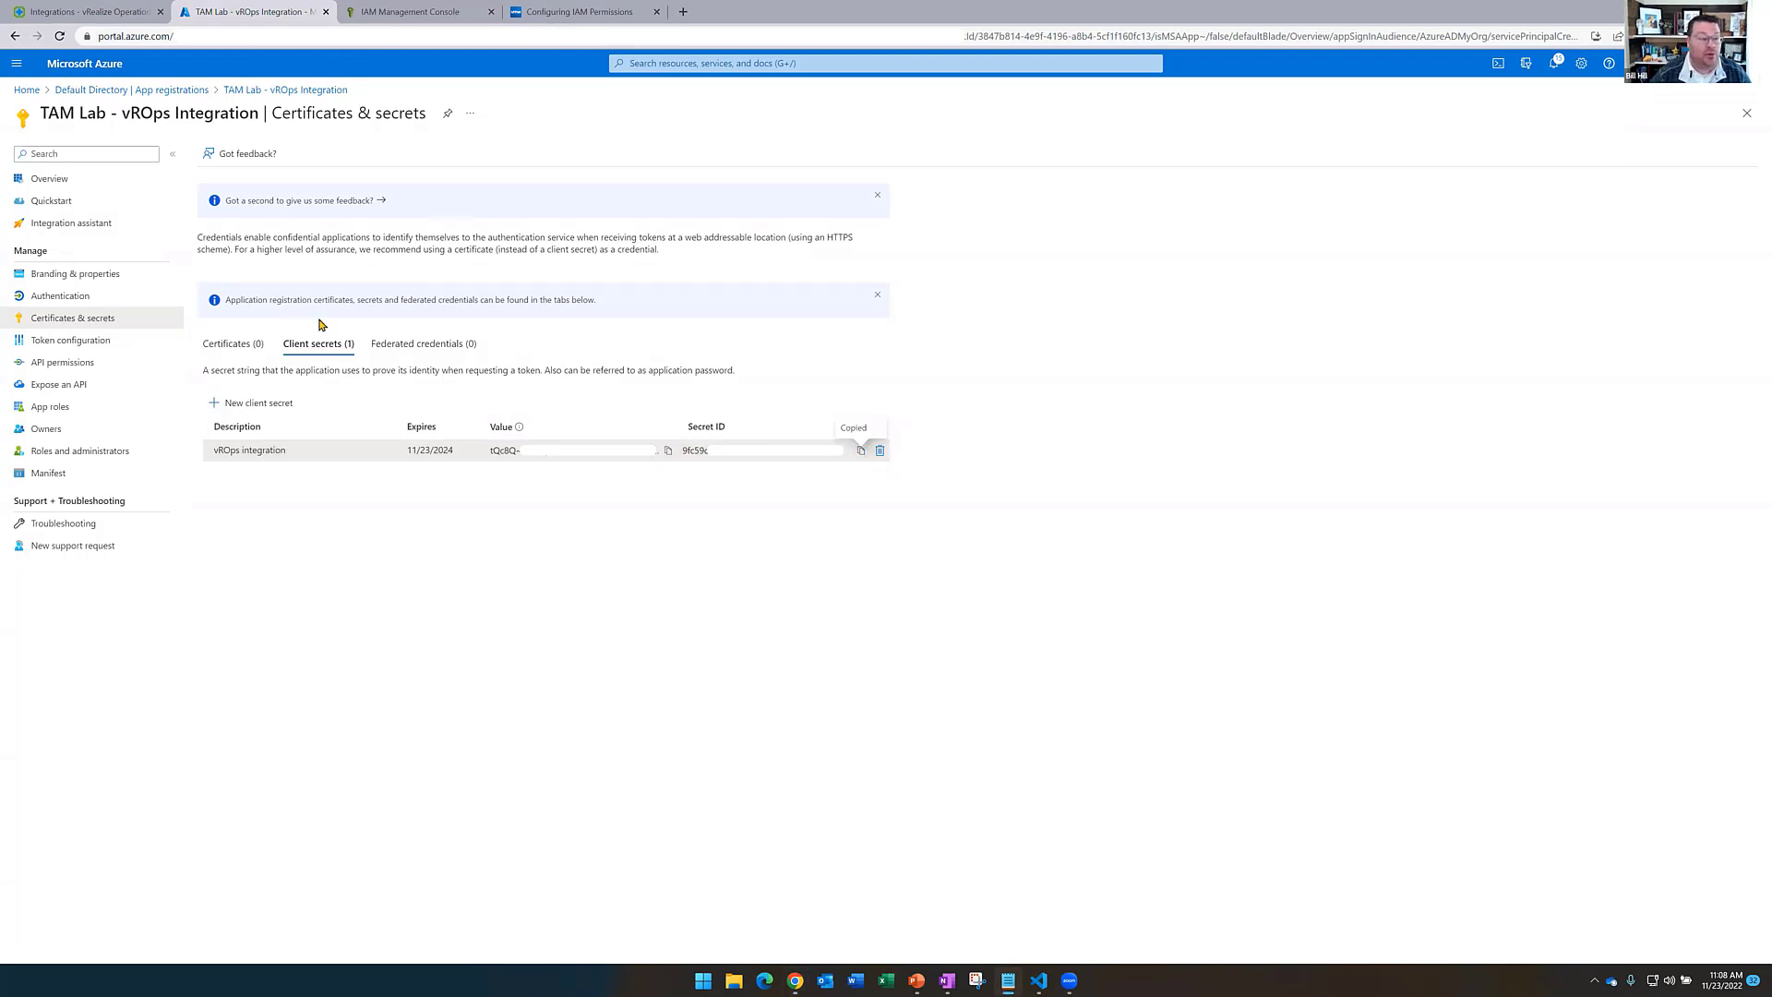
Open the HomeLab 1 subscription in the Azure portal and copy its subscription ID
left_click(27, 89)
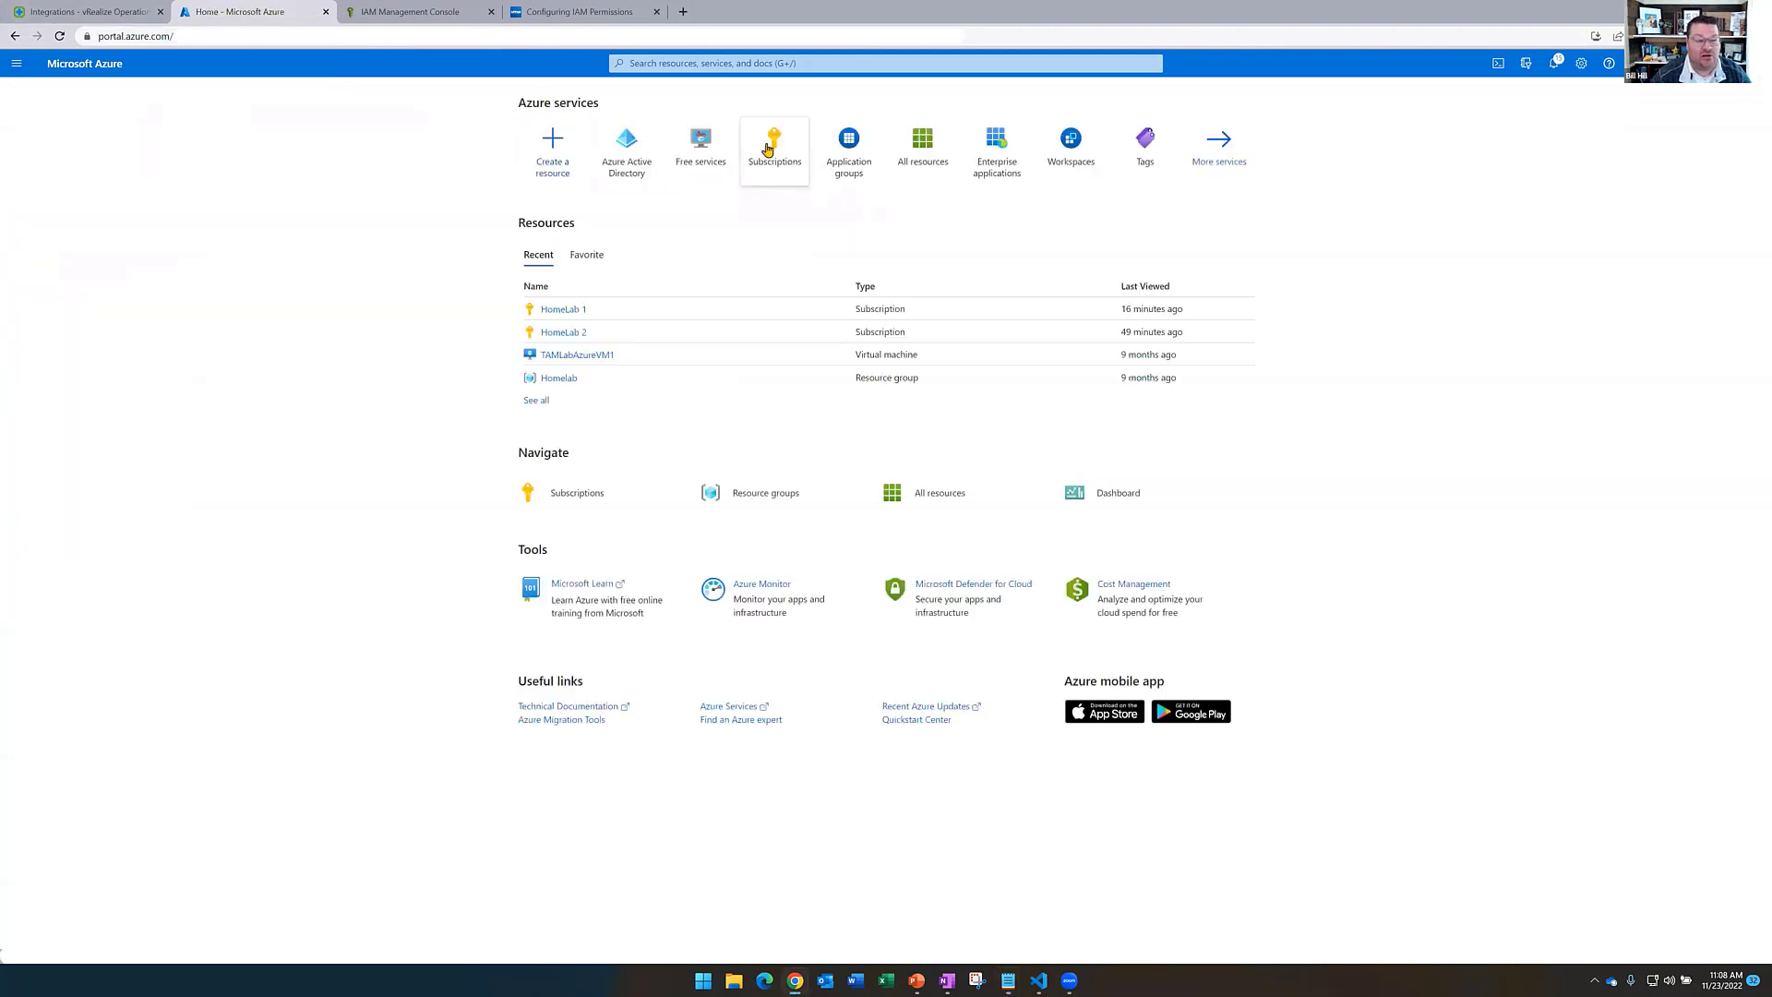
mouse_move(767, 150)
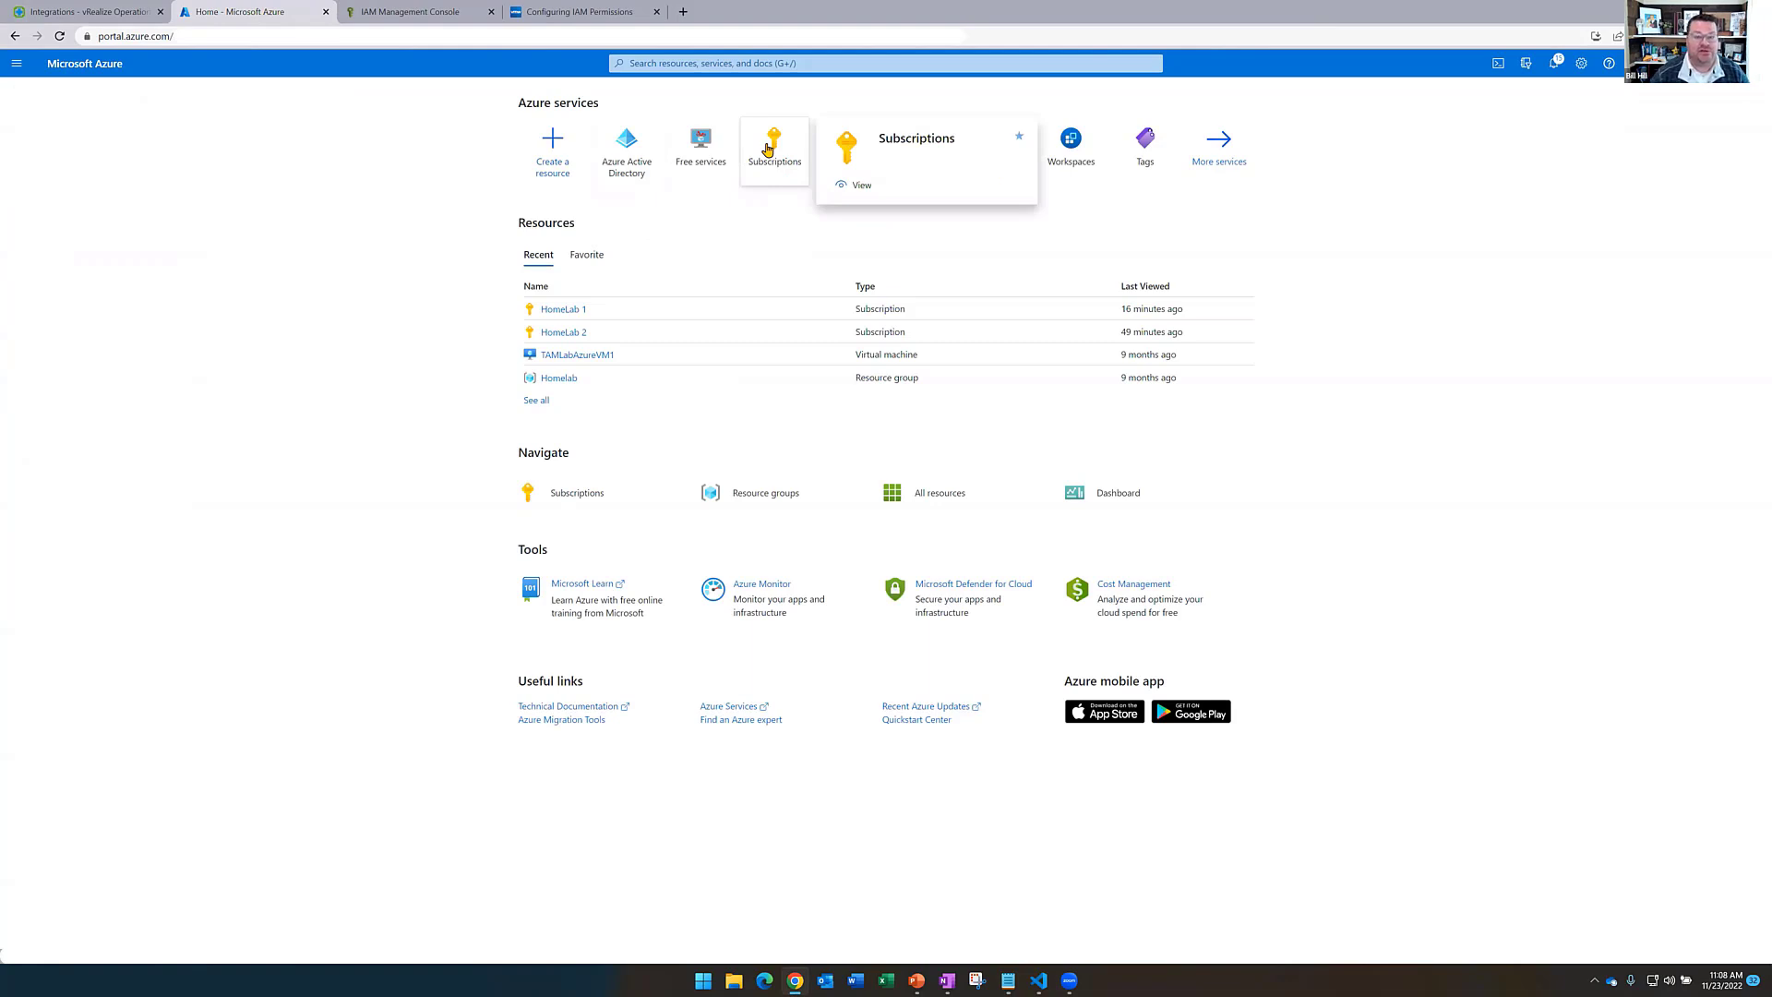
left_click(769, 148)
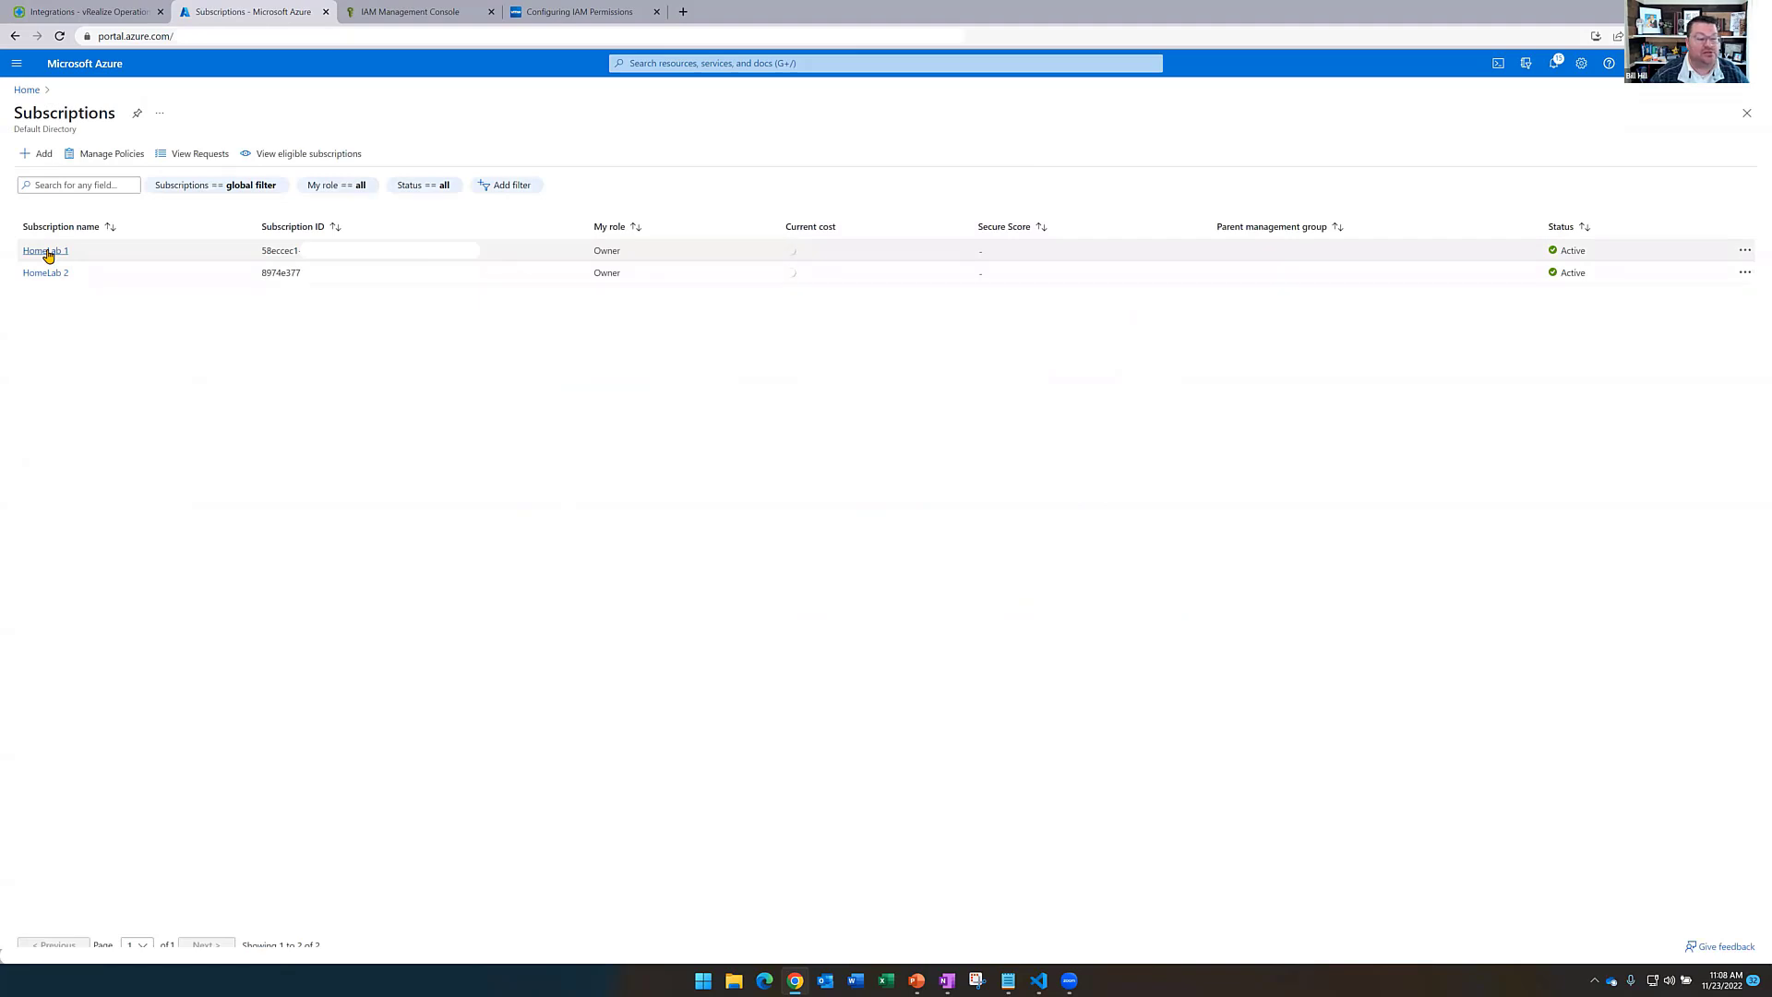
left_click(46, 252)
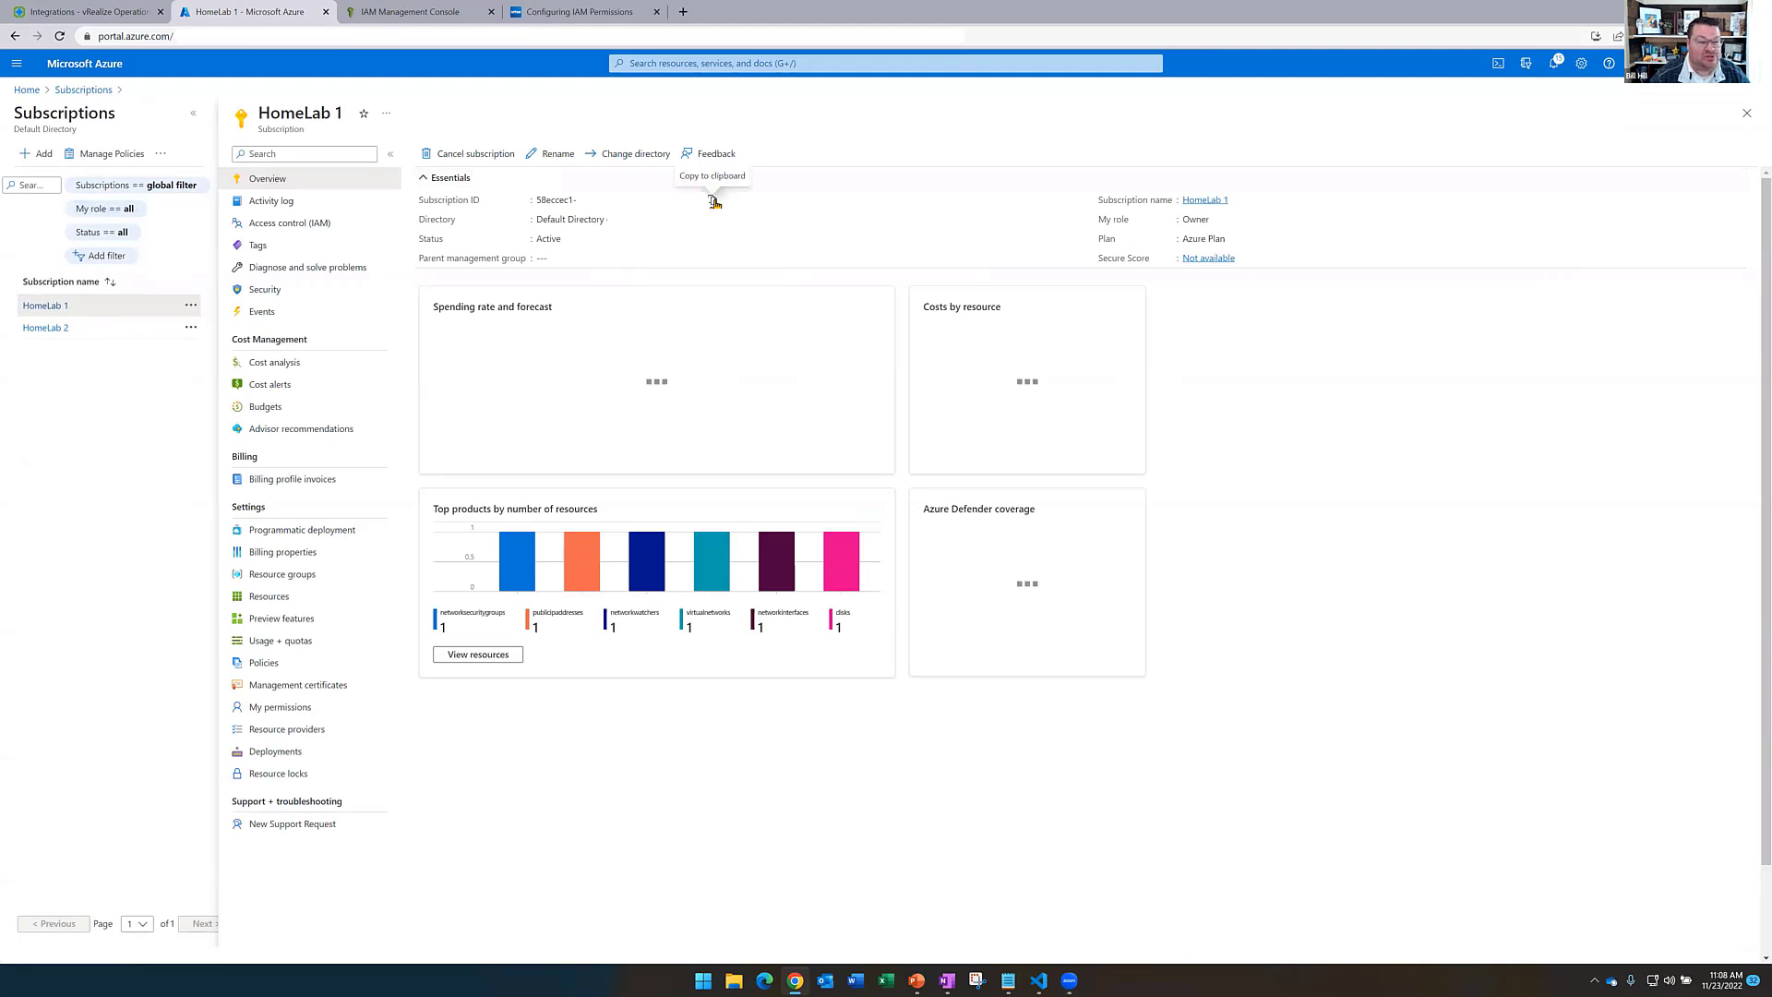
left_click(714, 201)
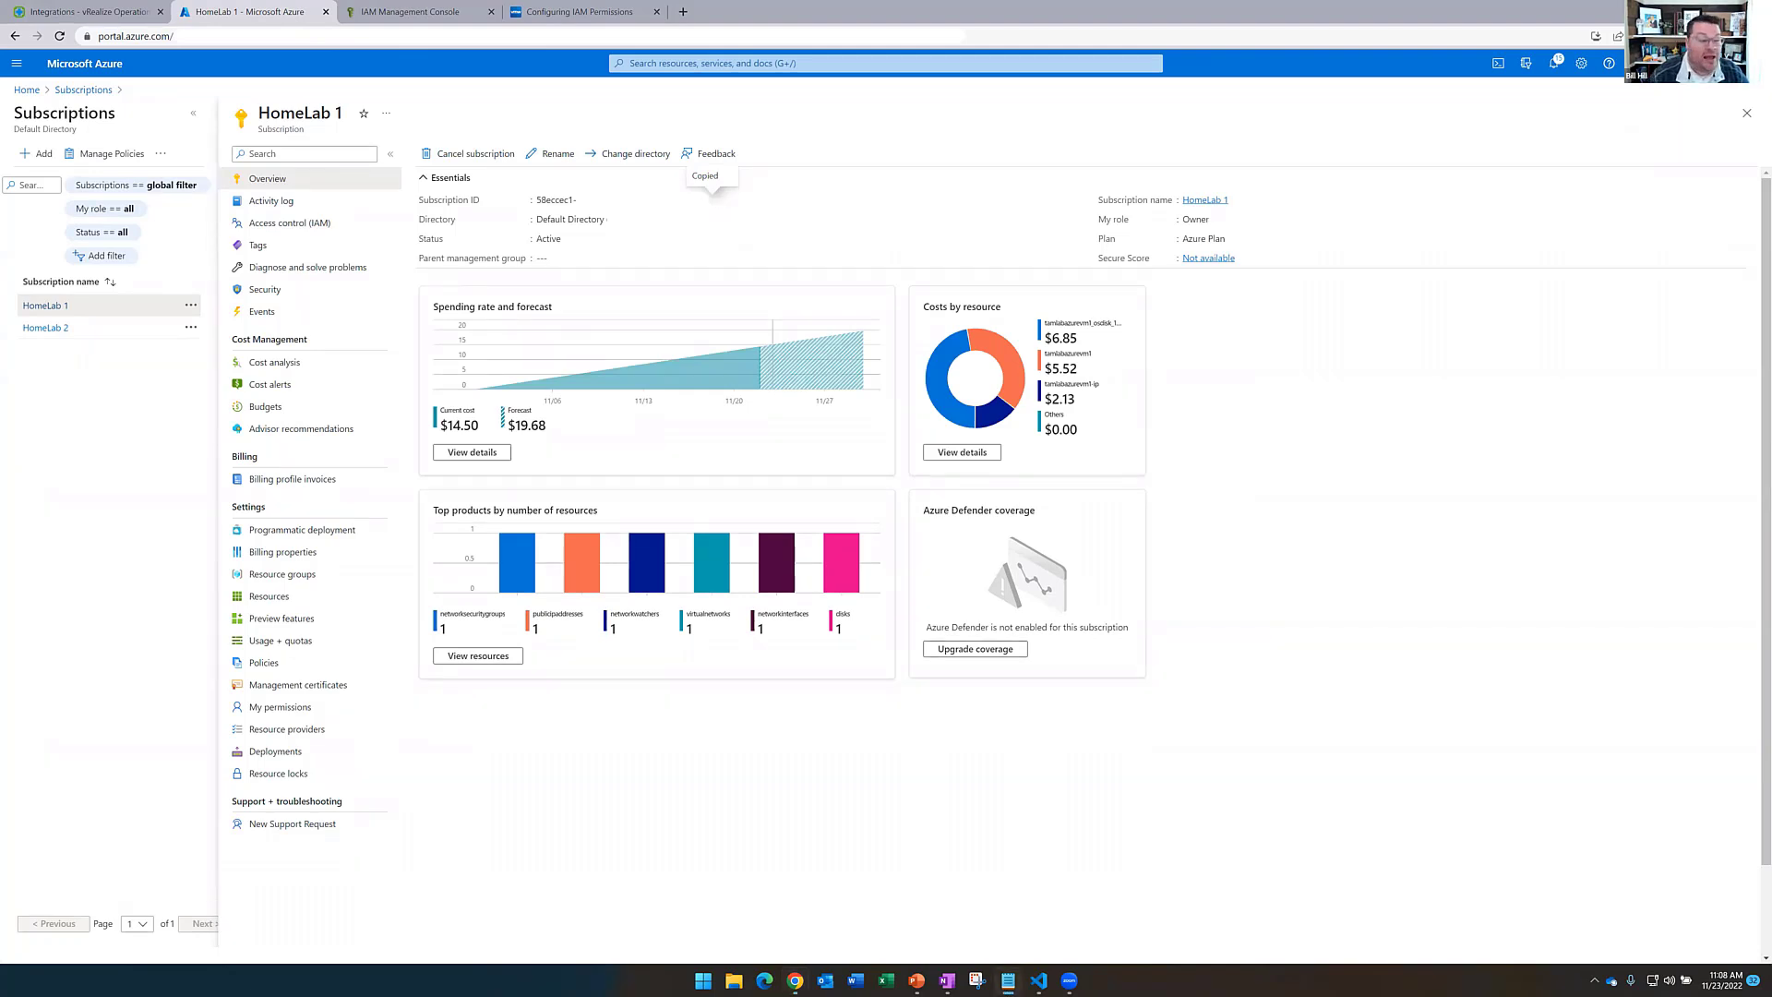
Start a new role assignment in HomeLab 1's access control with the Reader role
left_click(281, 224)
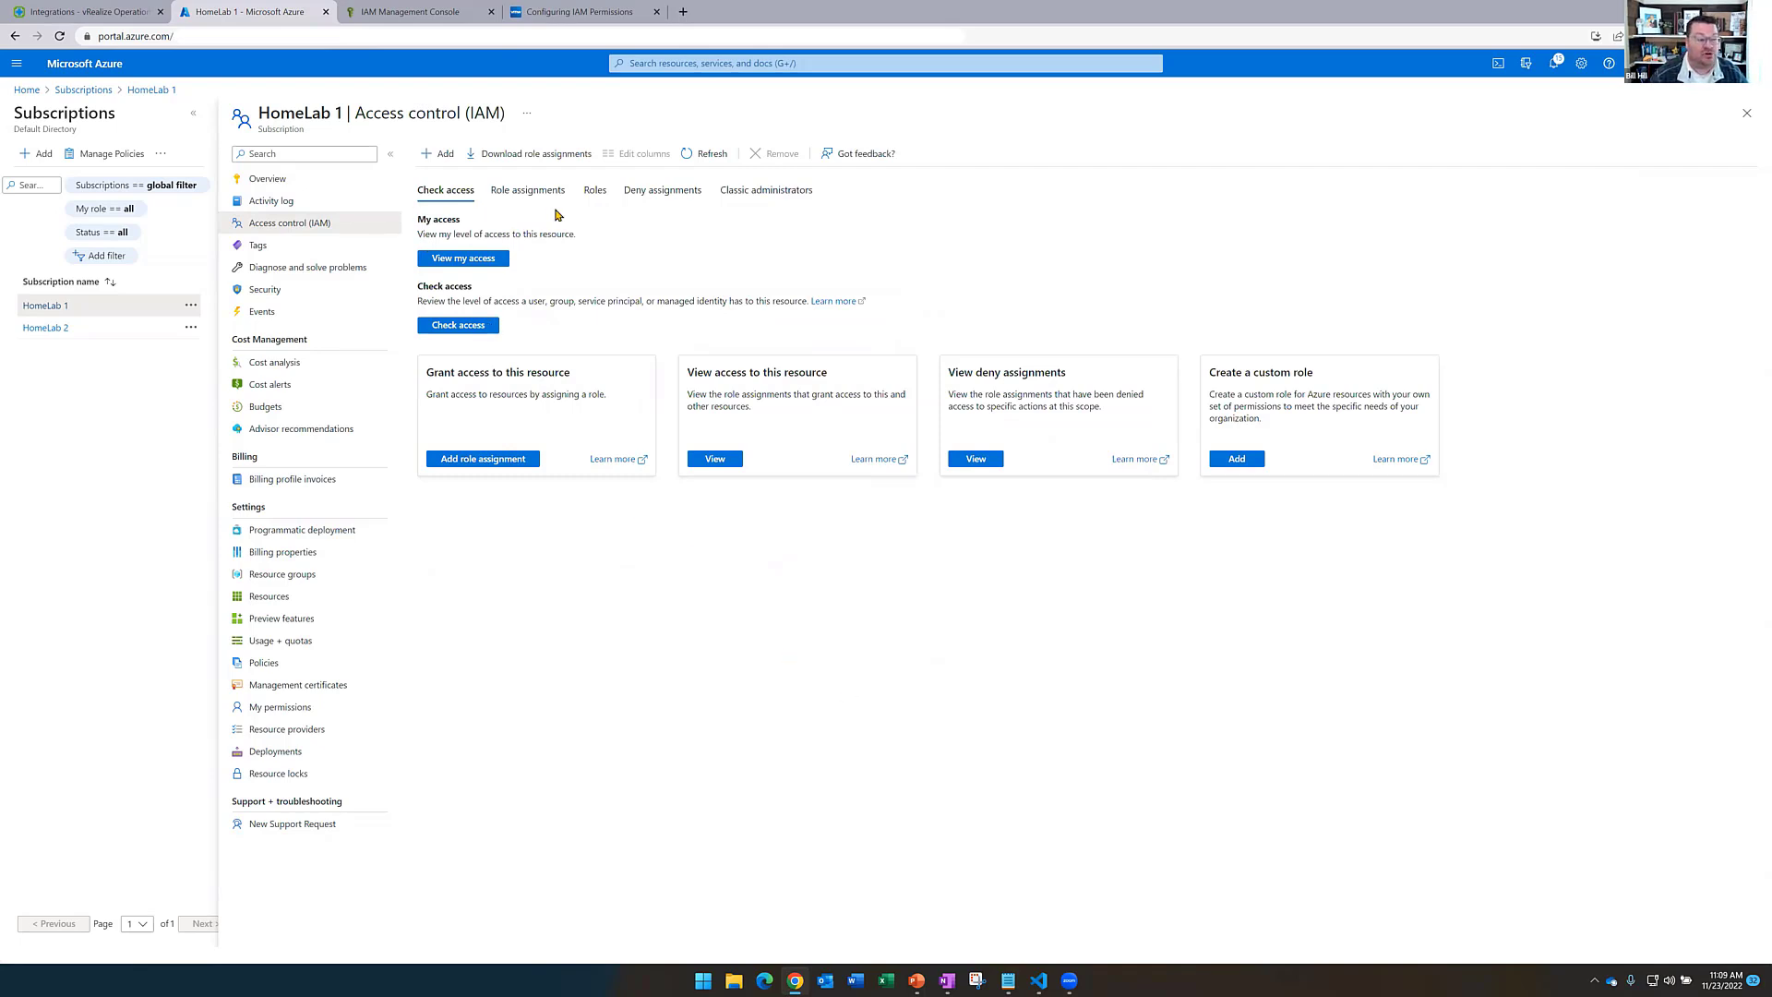
left_click(523, 191)
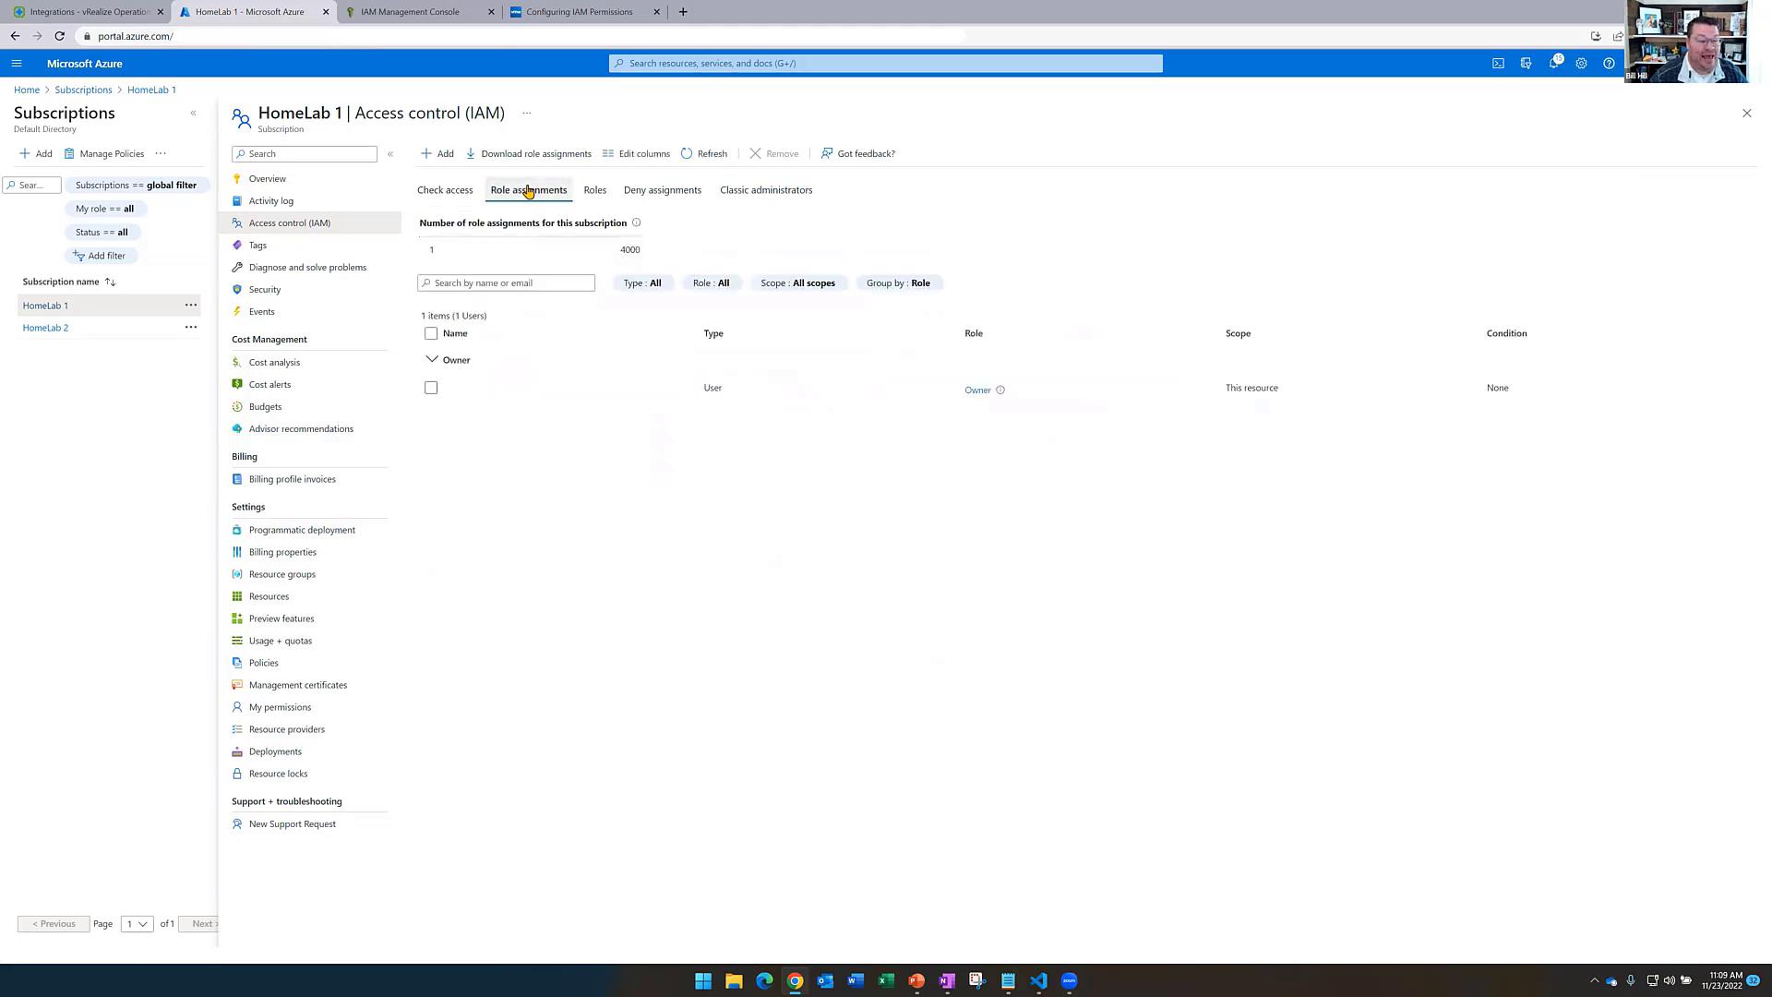
left_click(440, 154)
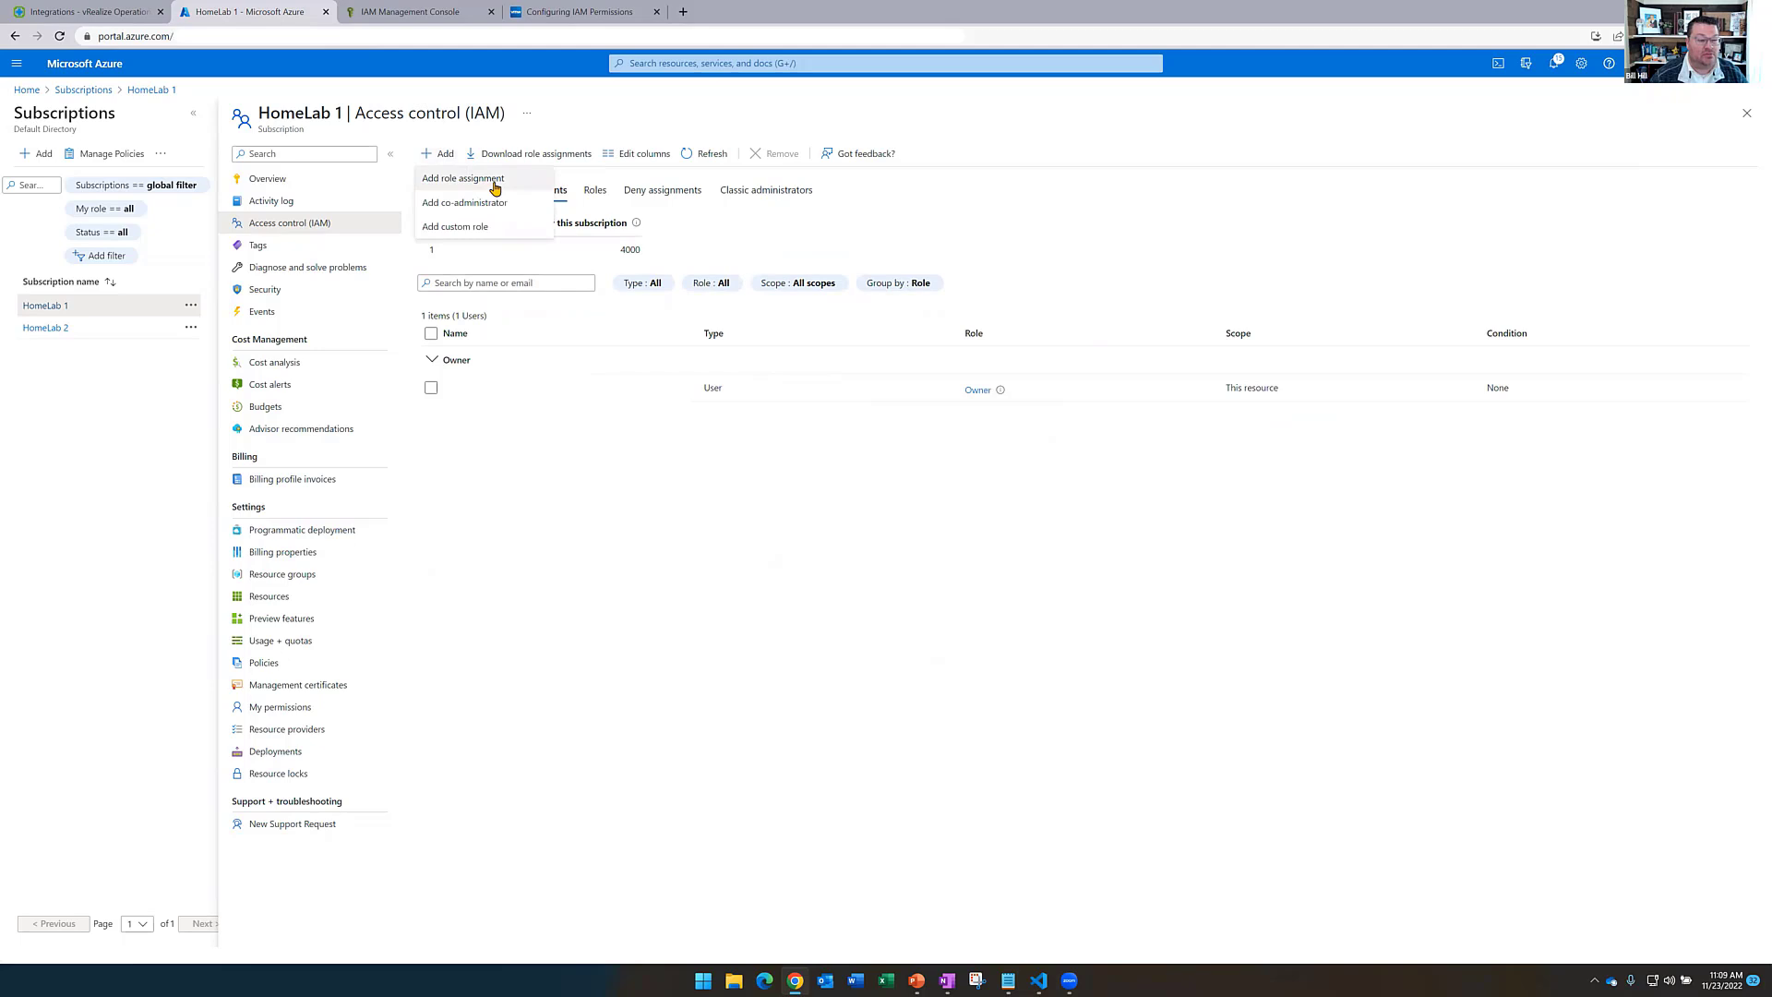
left_click(495, 181)
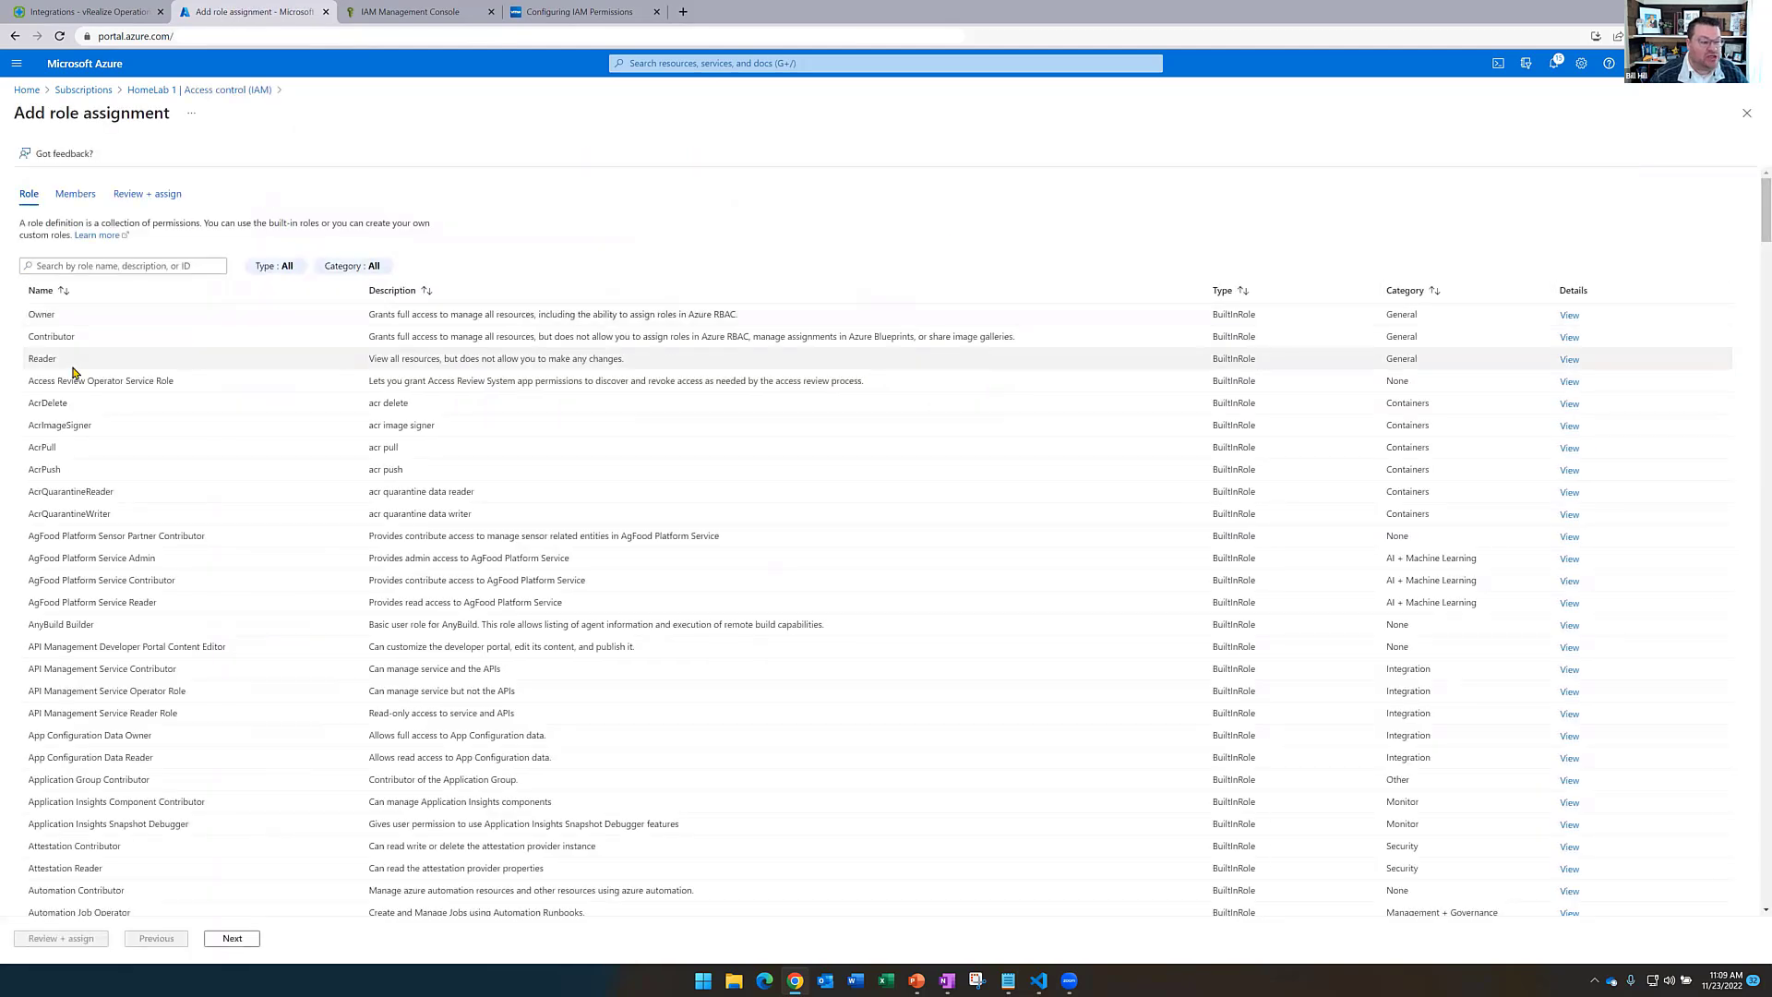
left_click(78, 365)
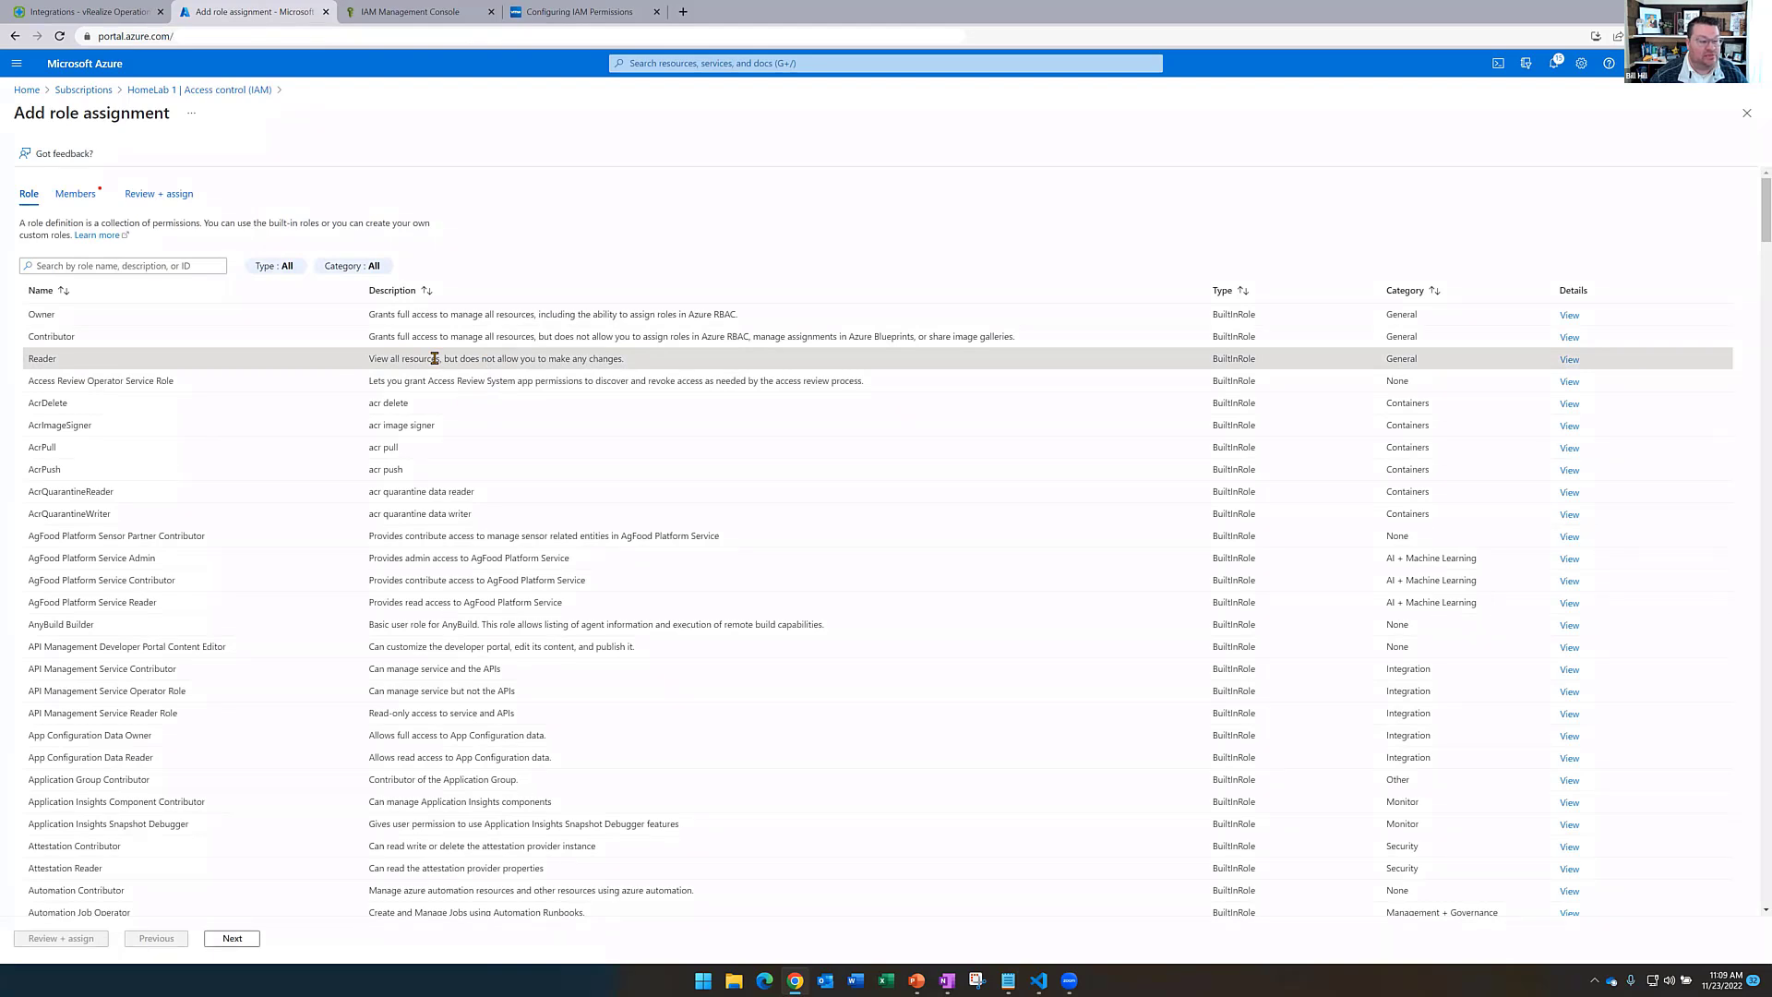
left_click(232, 938)
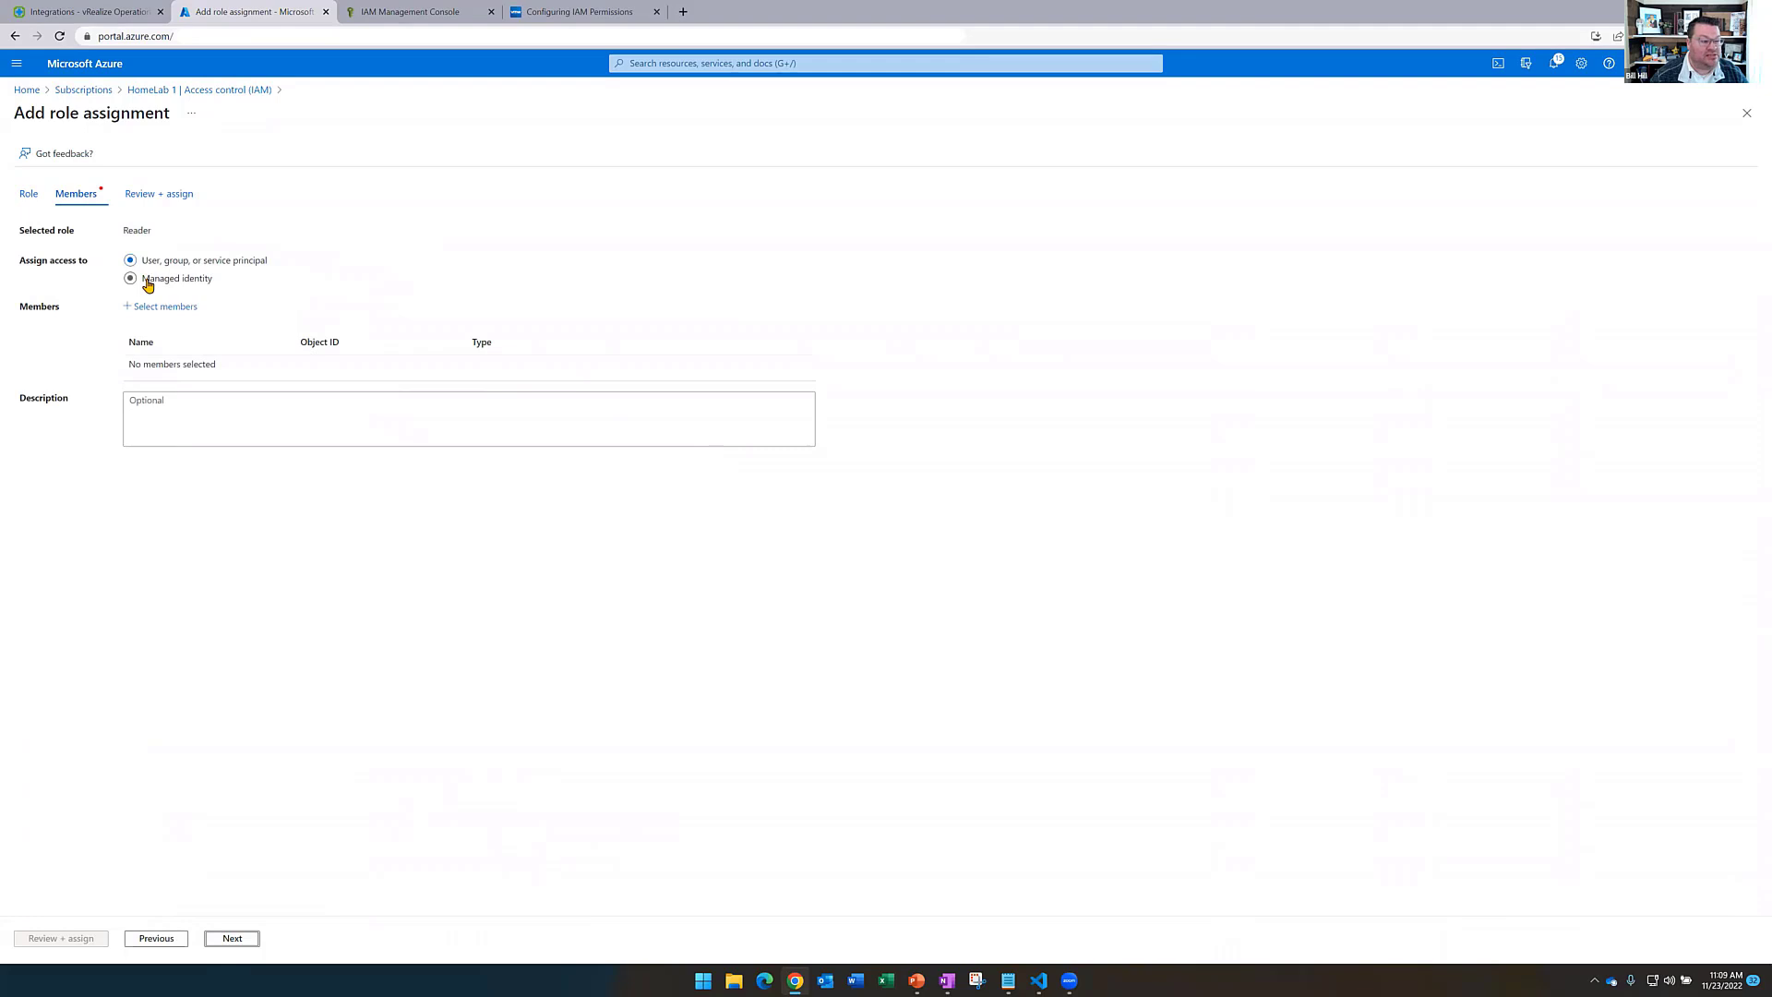
Select the "TAM Lab - vROps Integration" application as the member and assign the Reader role to it
left_click(165, 306)
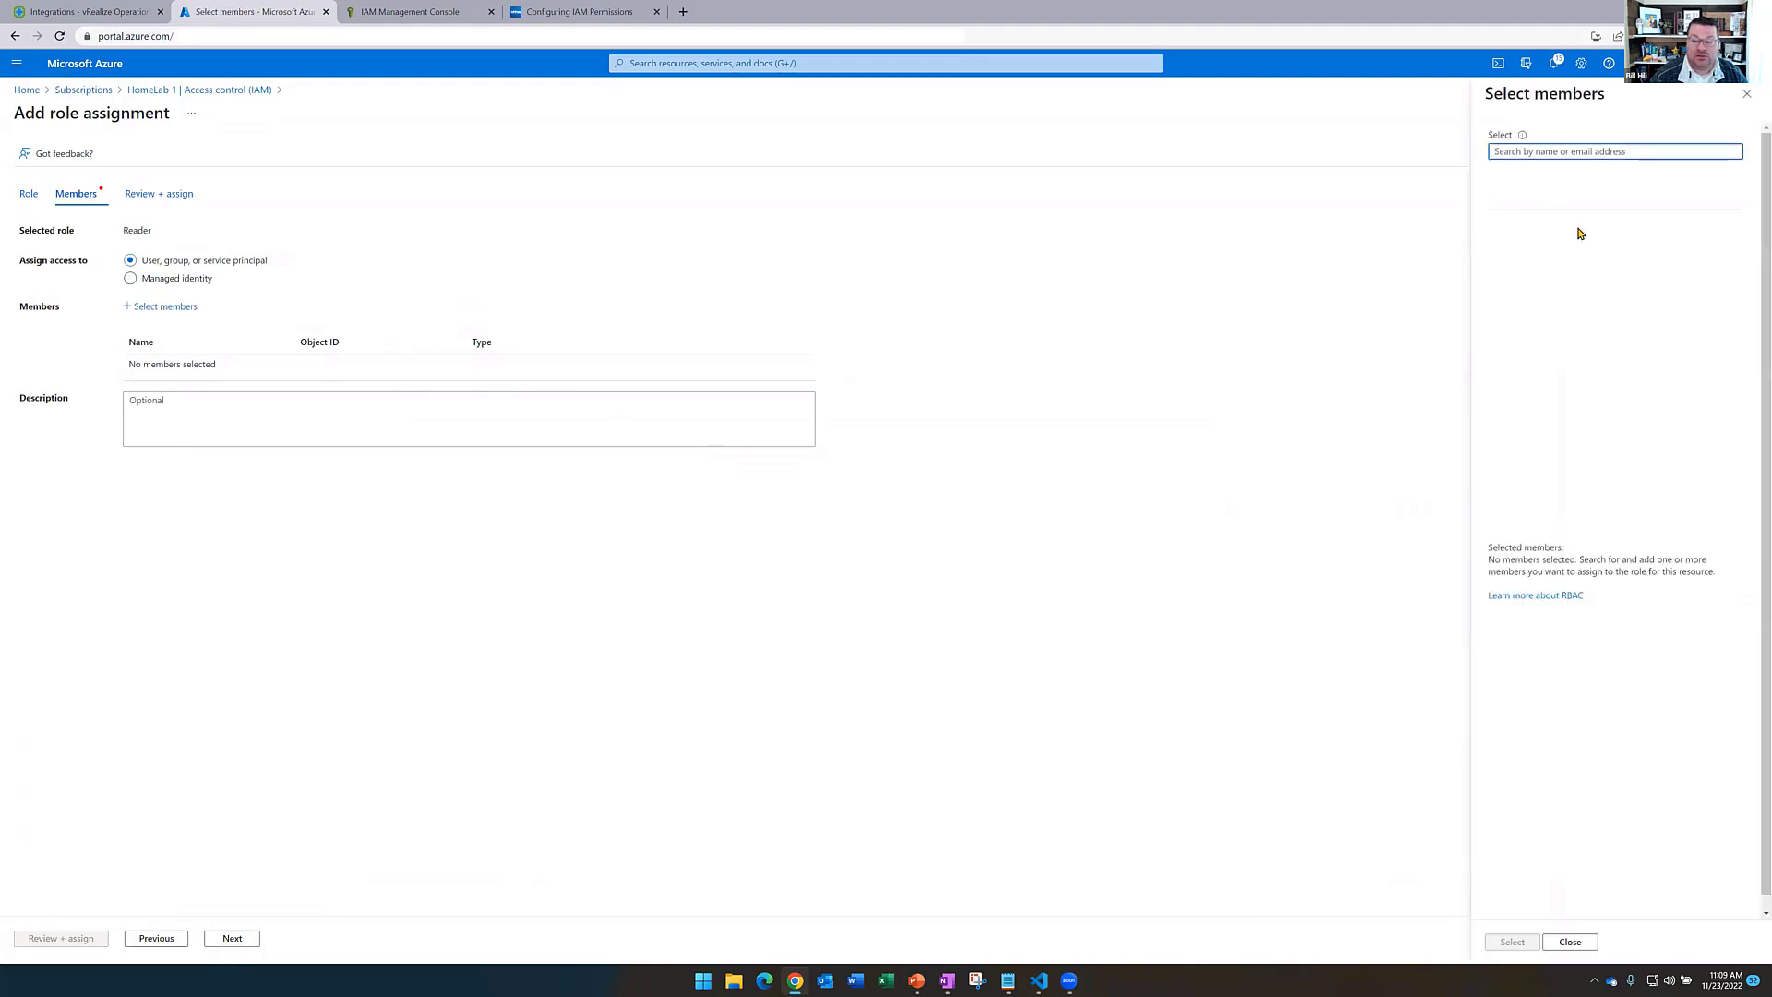
left_click(1562, 153)
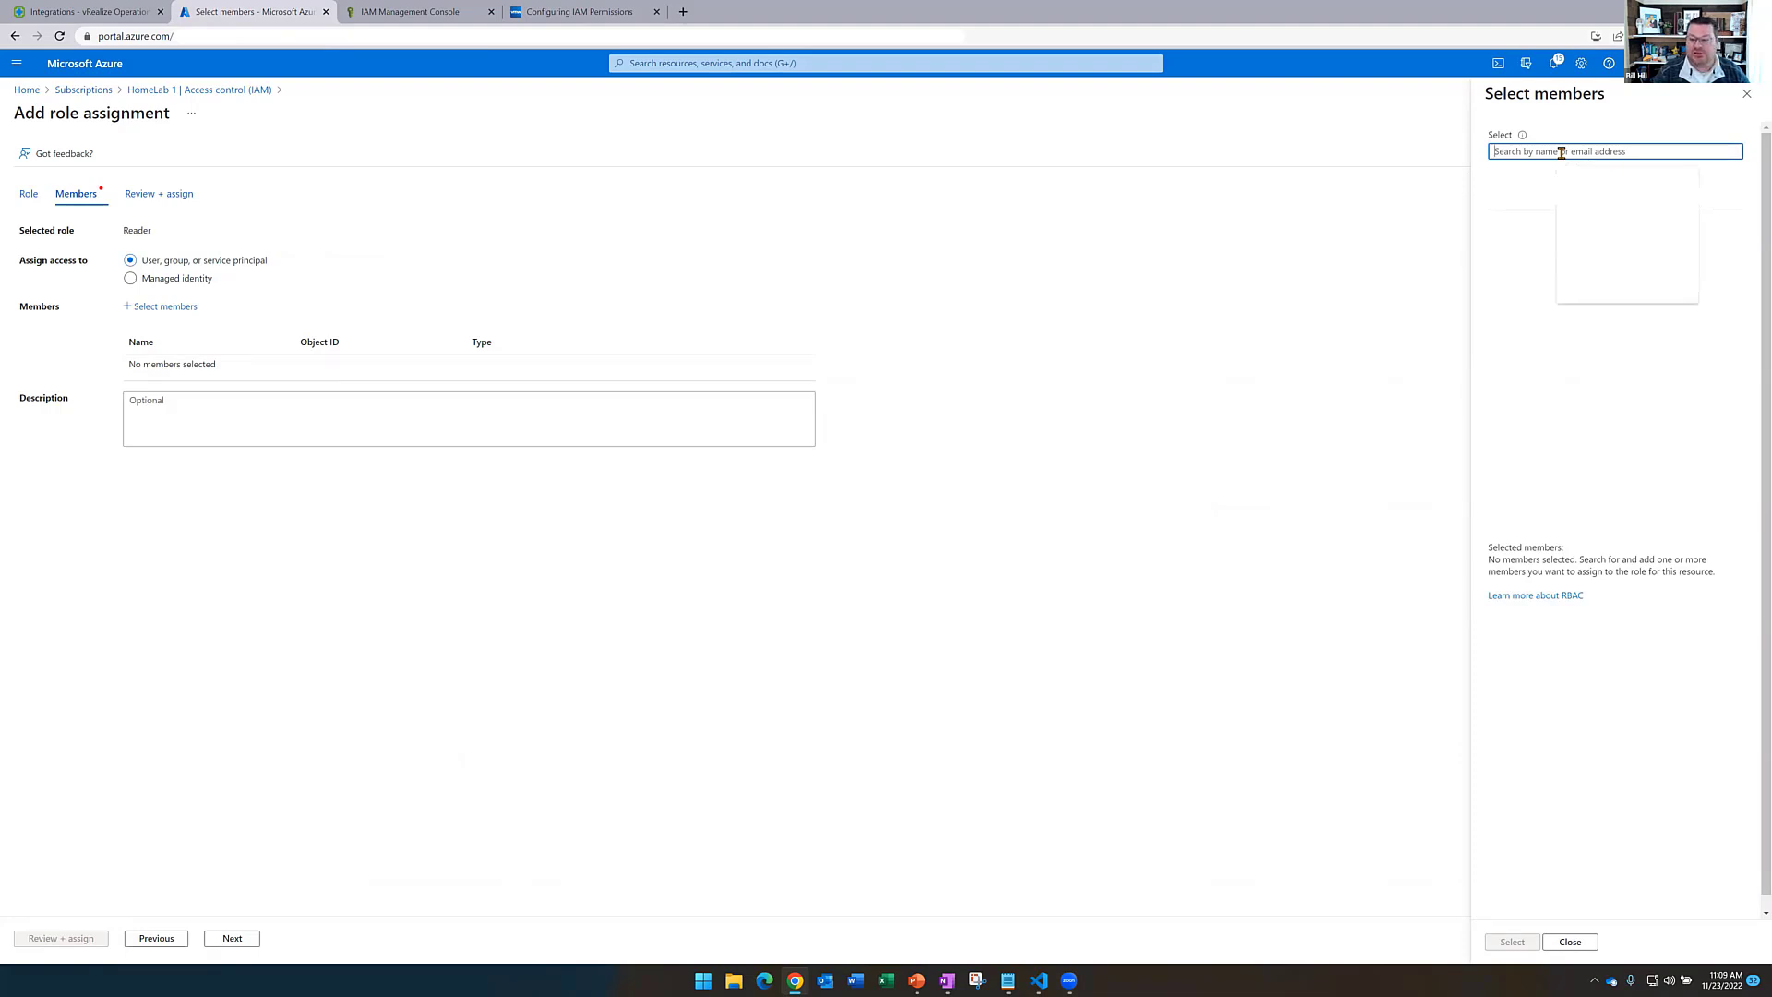
type("TAM")
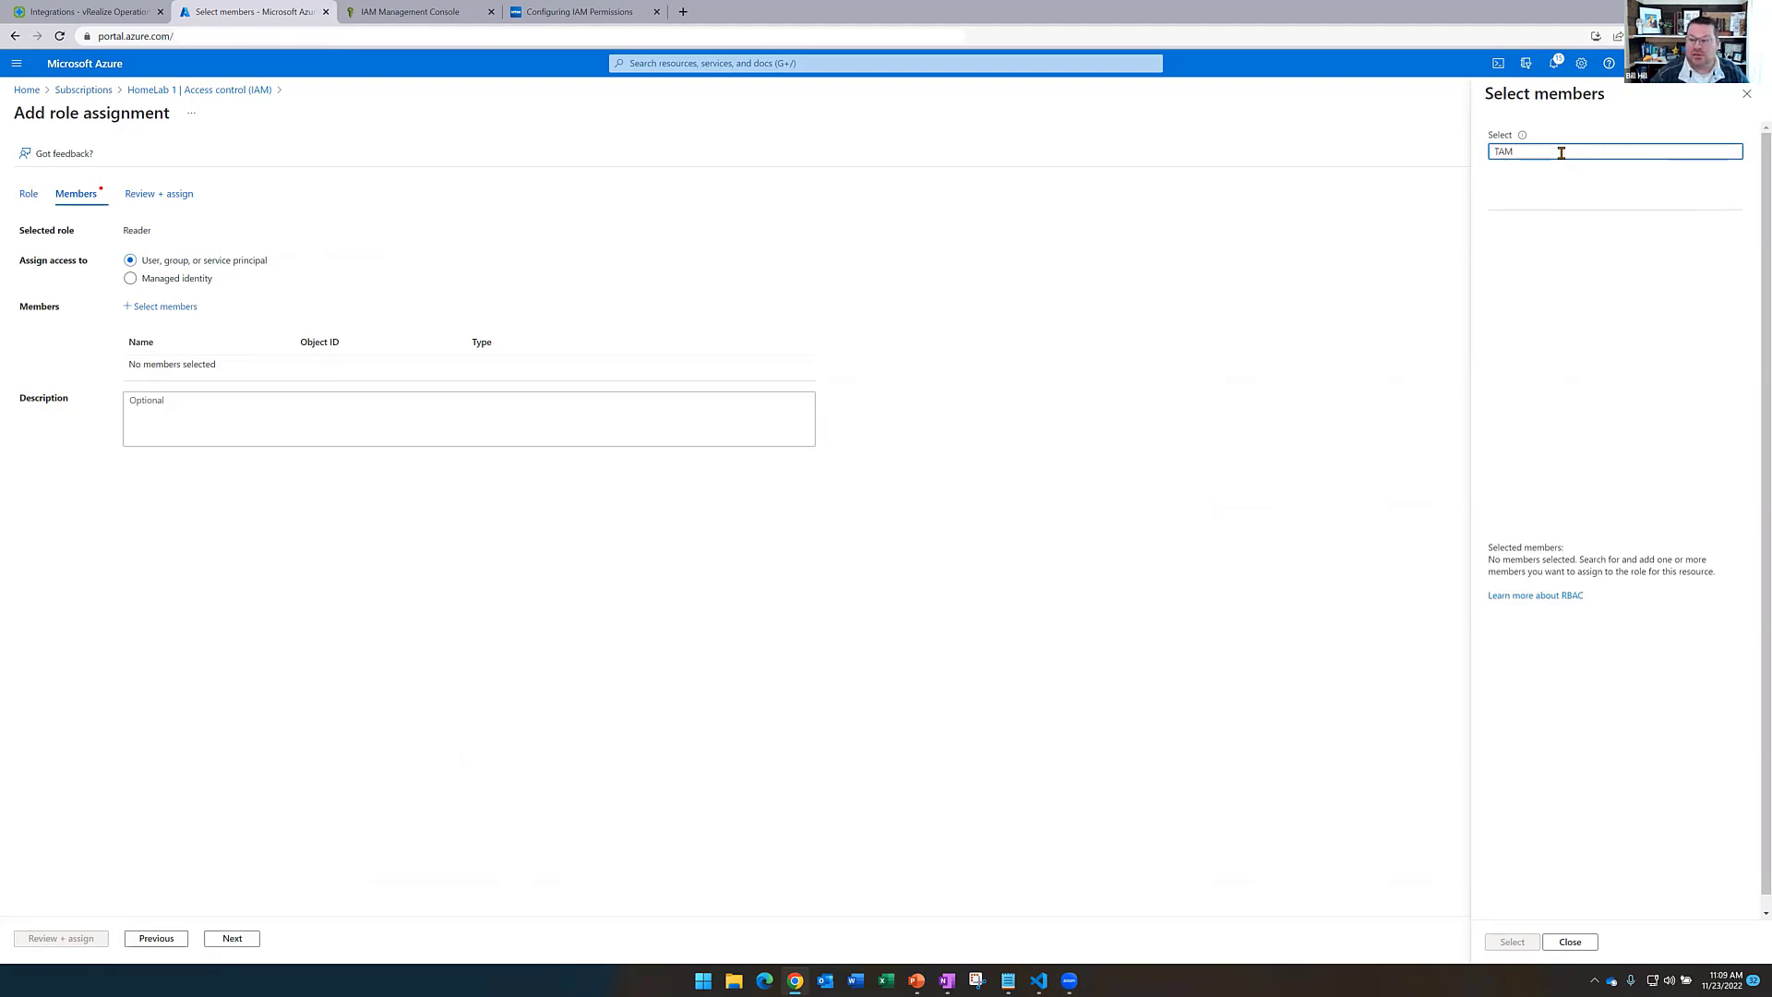
left_click(1583, 183)
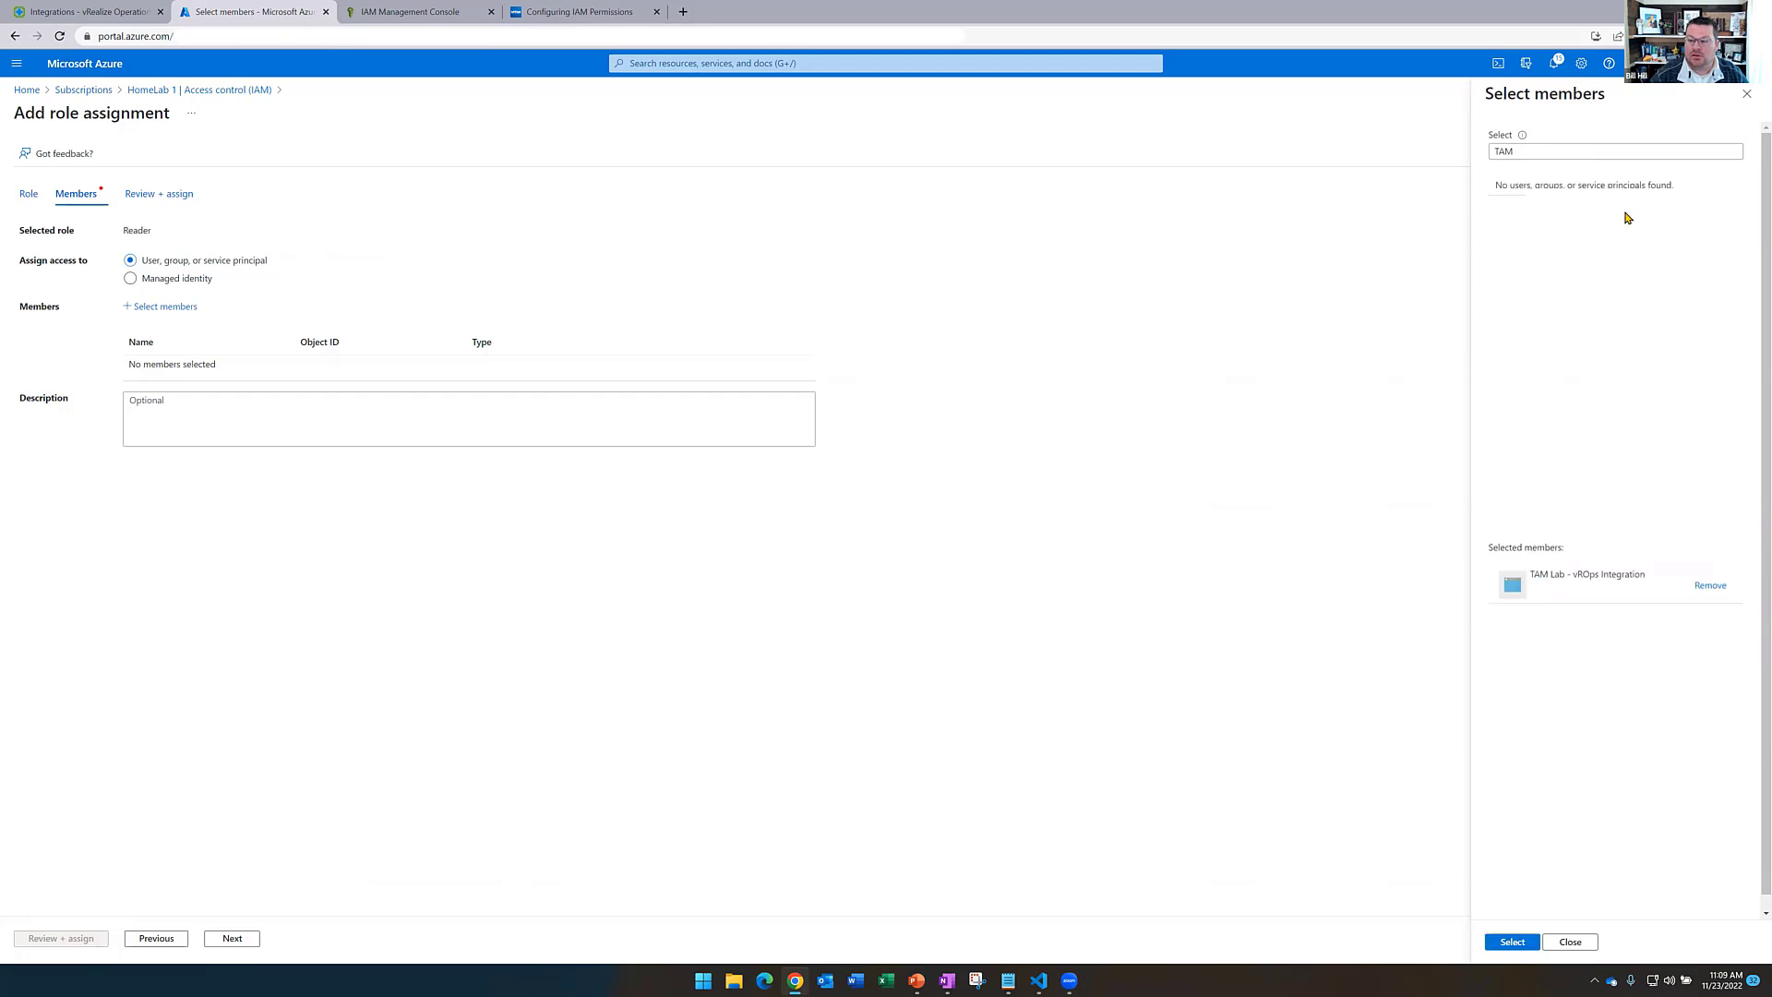
left_click(1603, 583)
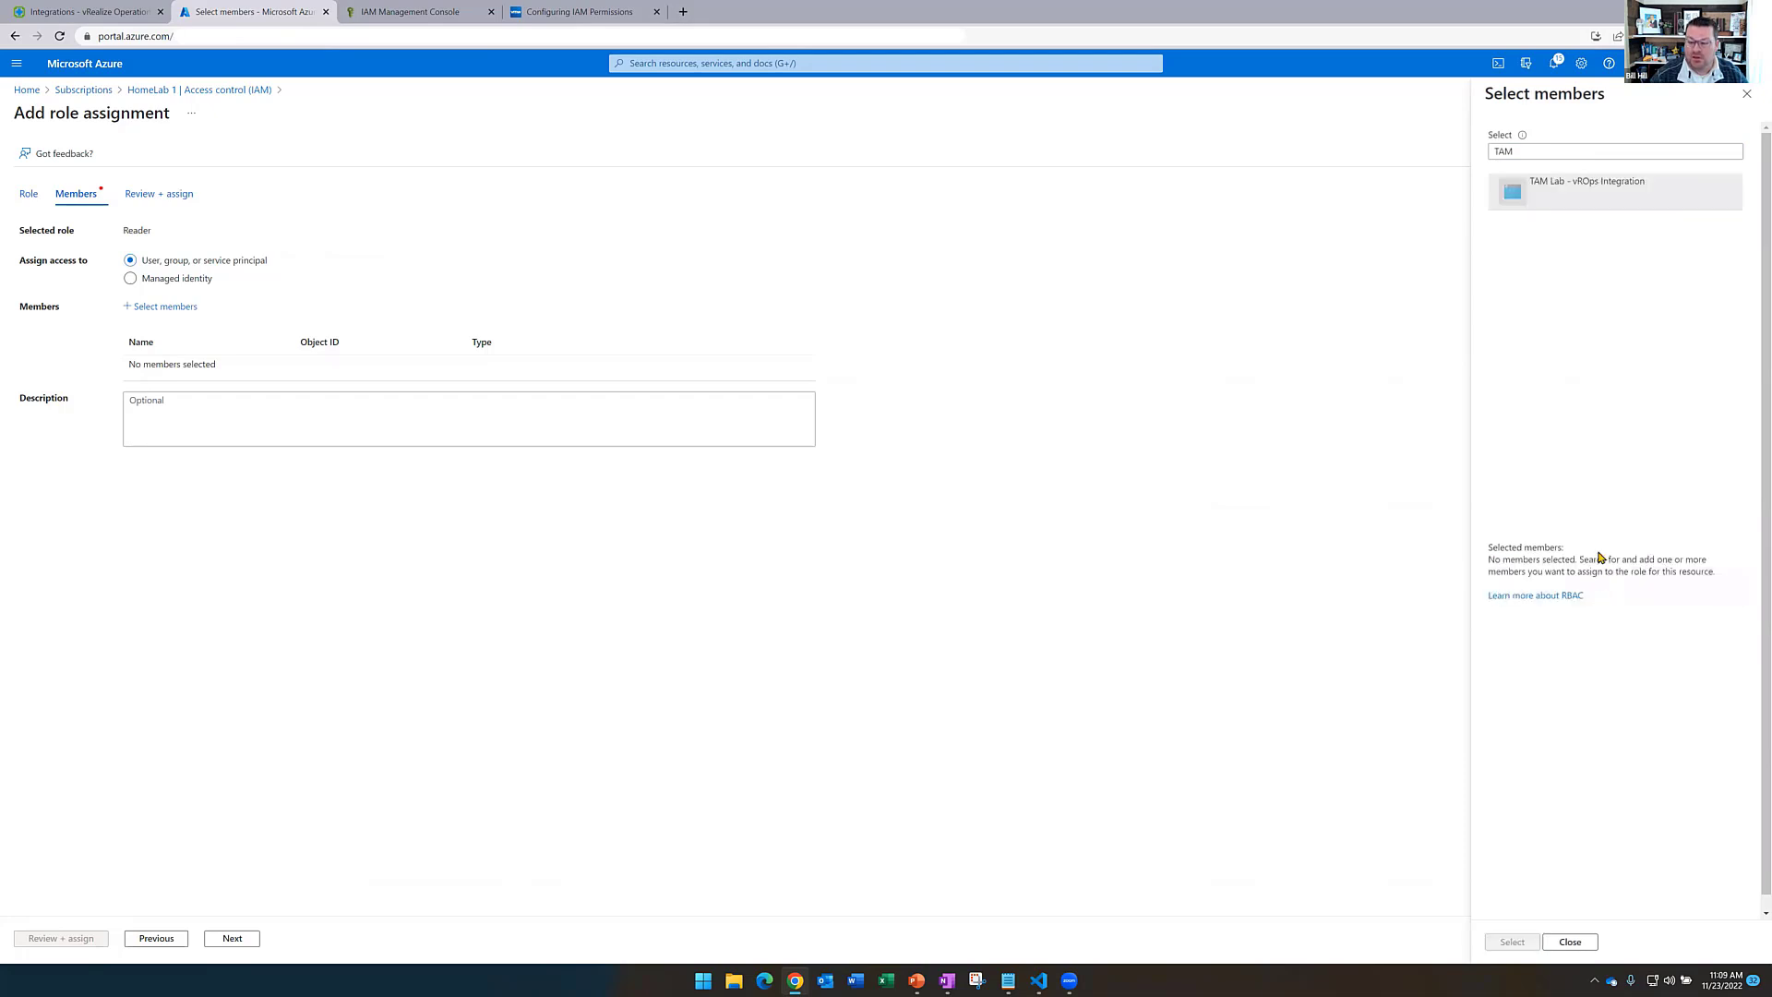
left_click(1571, 191)
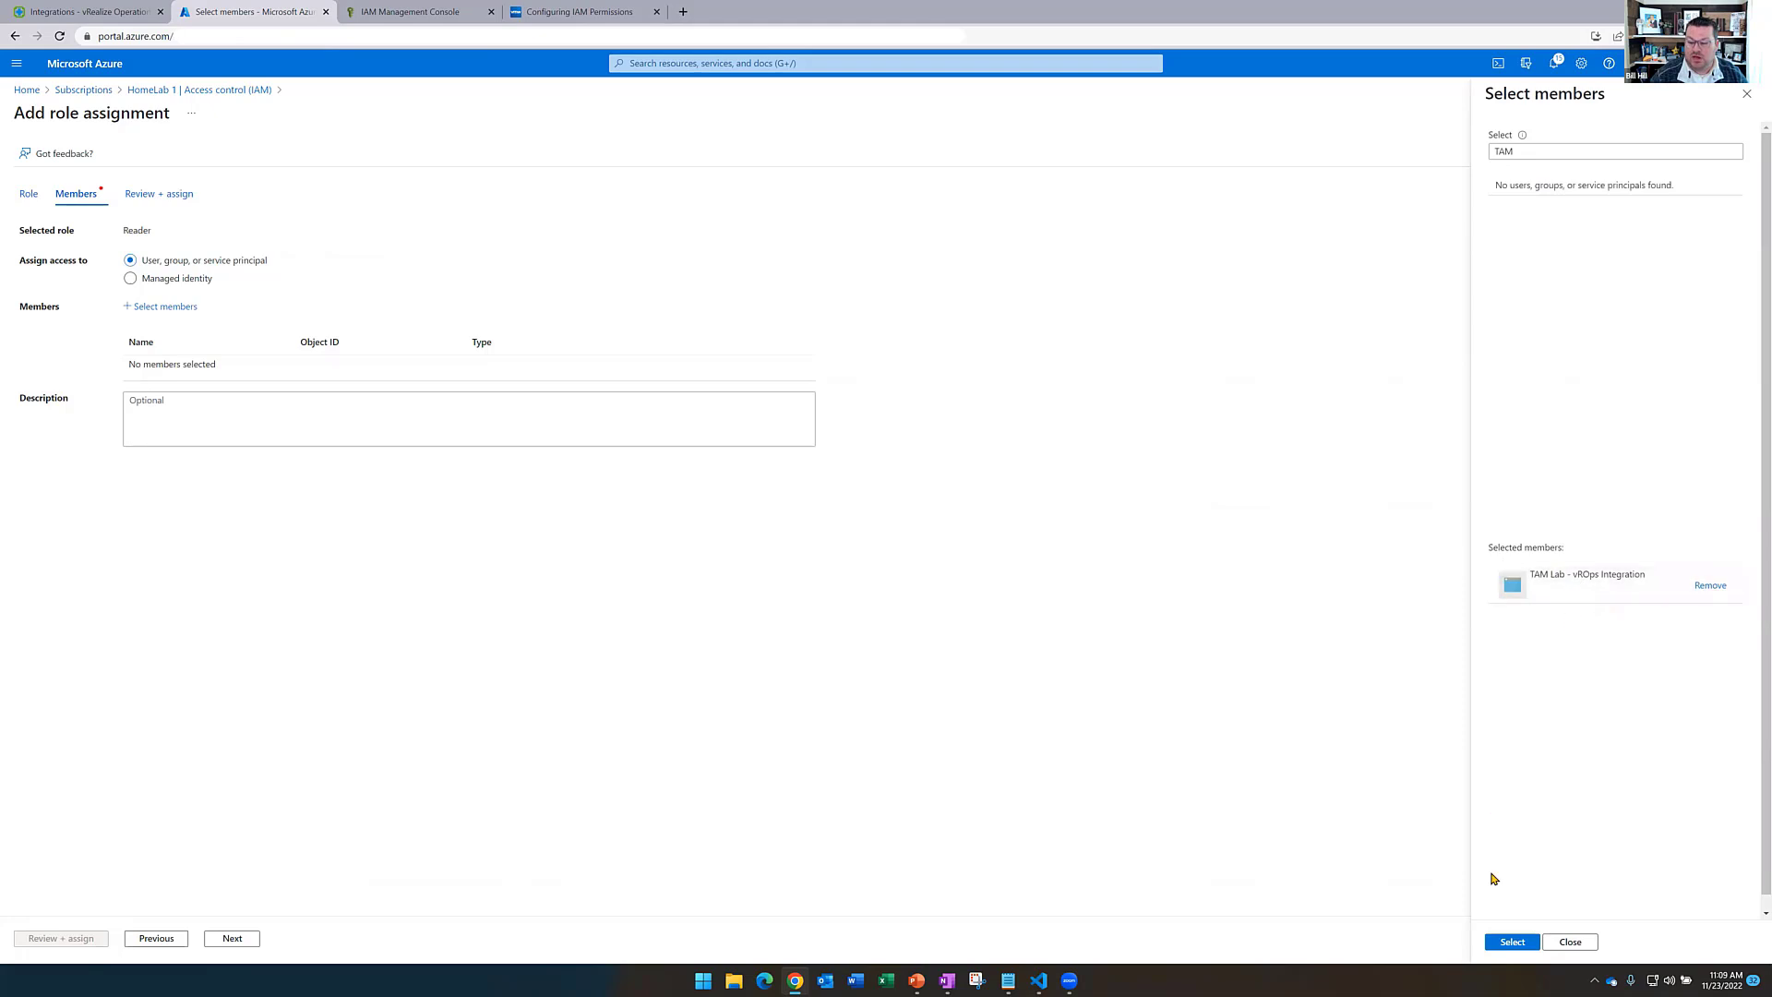
left_click(1512, 942)
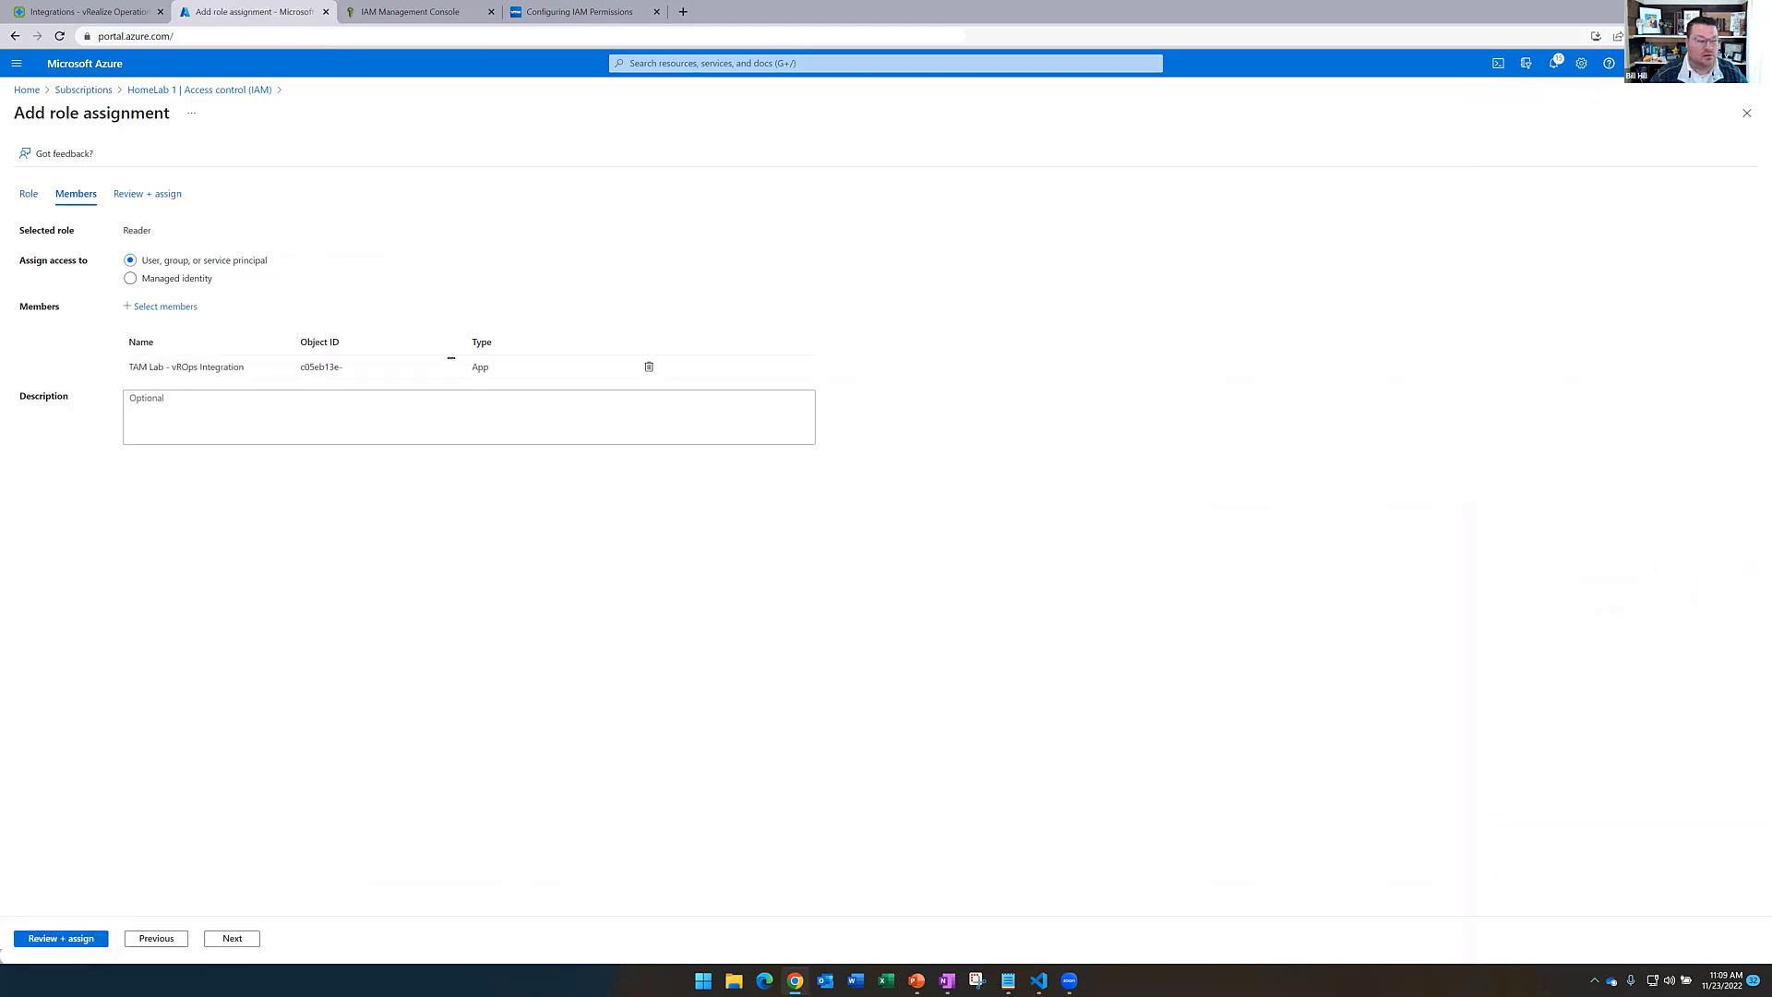
left_click(75, 938)
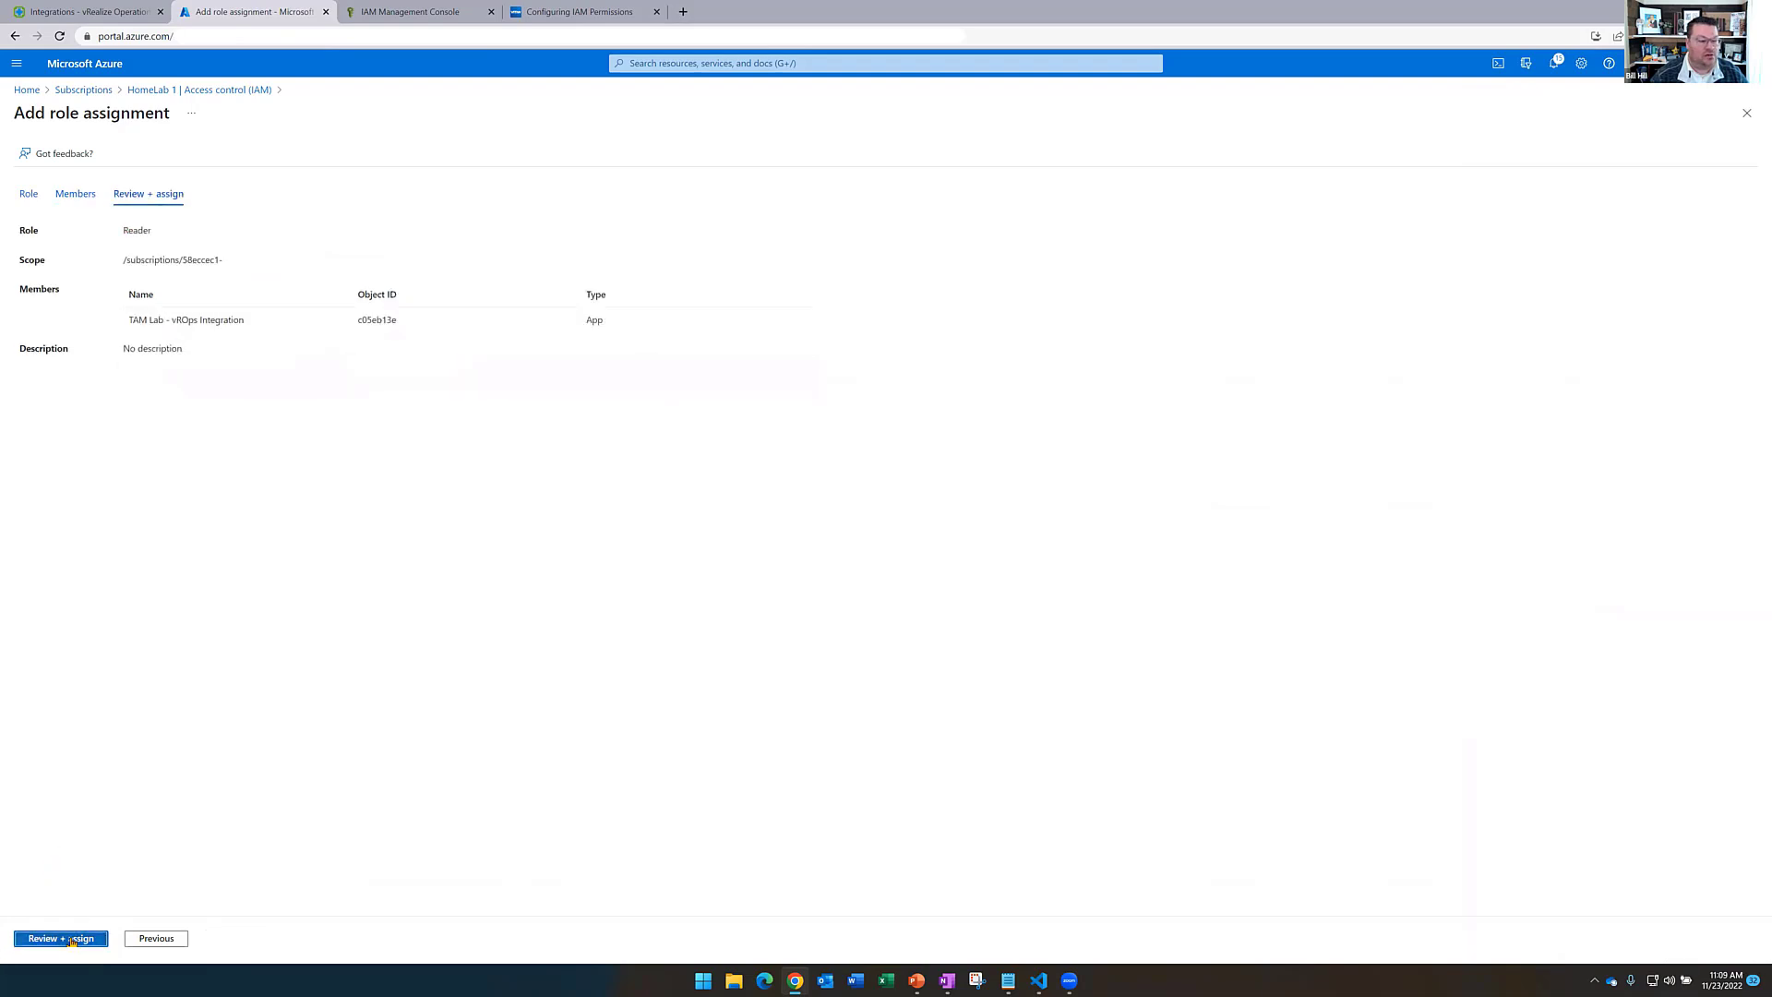
left_click(72, 939)
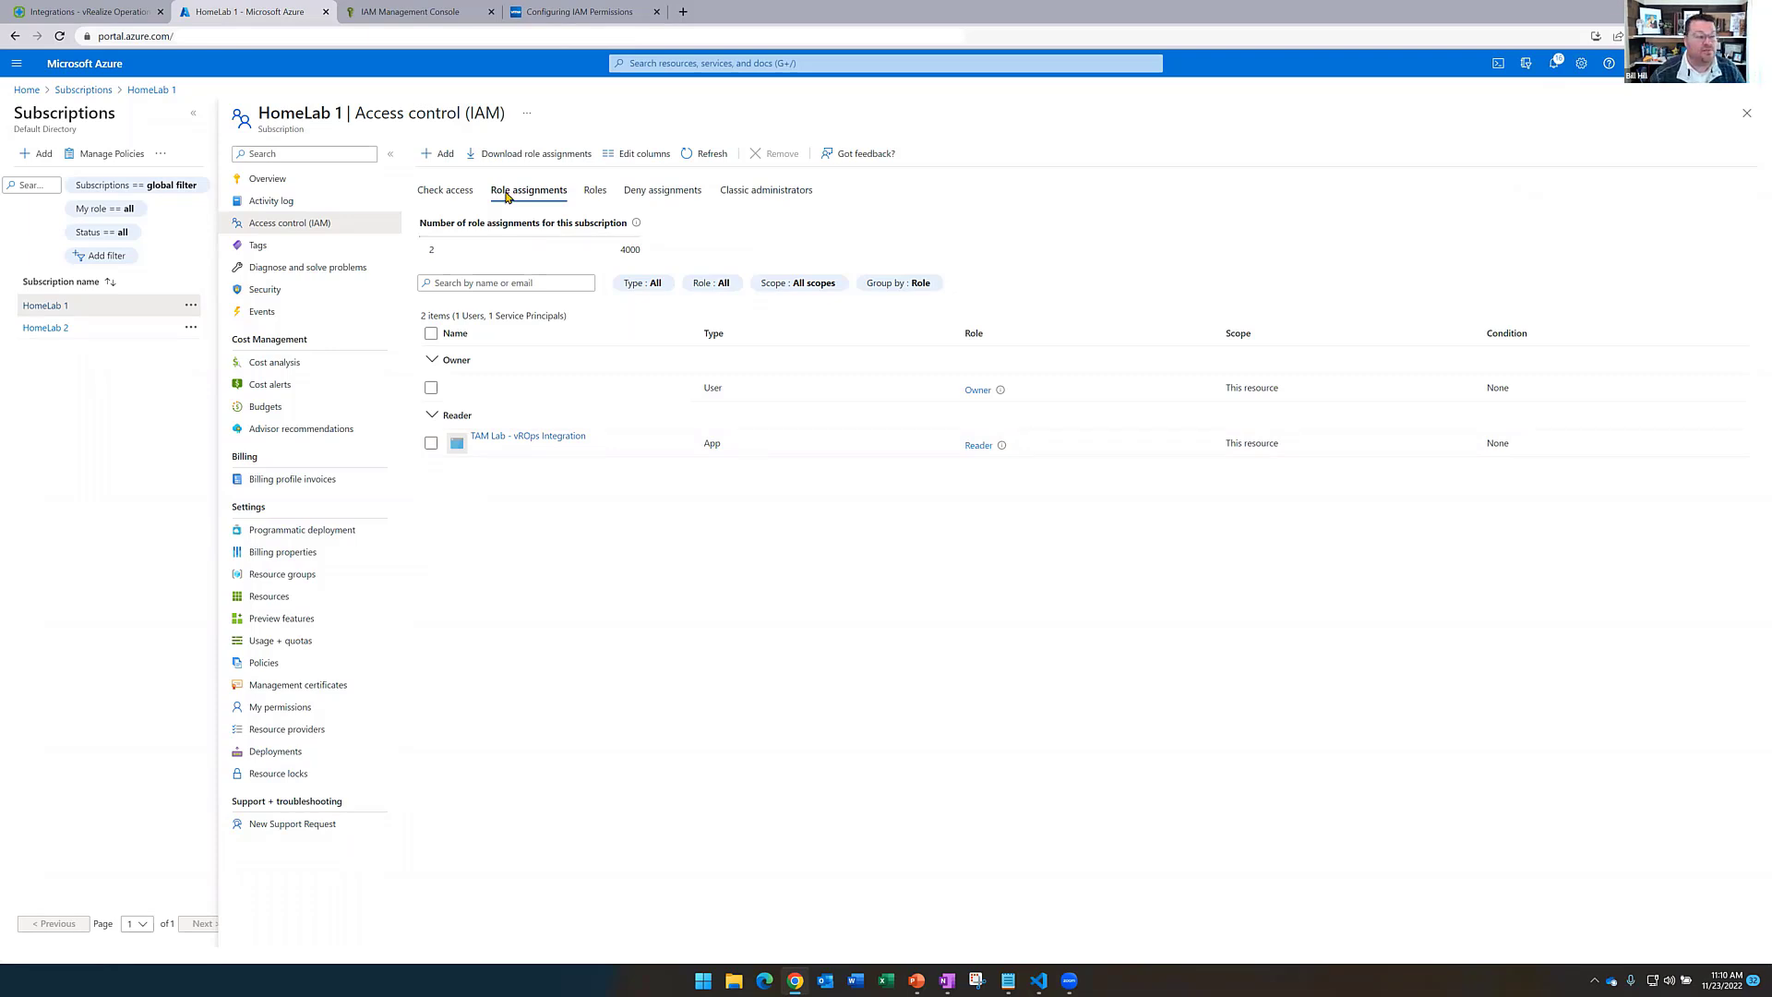
In vRealize Operations, start adding a Microsoft Azure account named "Virtual Bill - Azure"
left_click(133, 13)
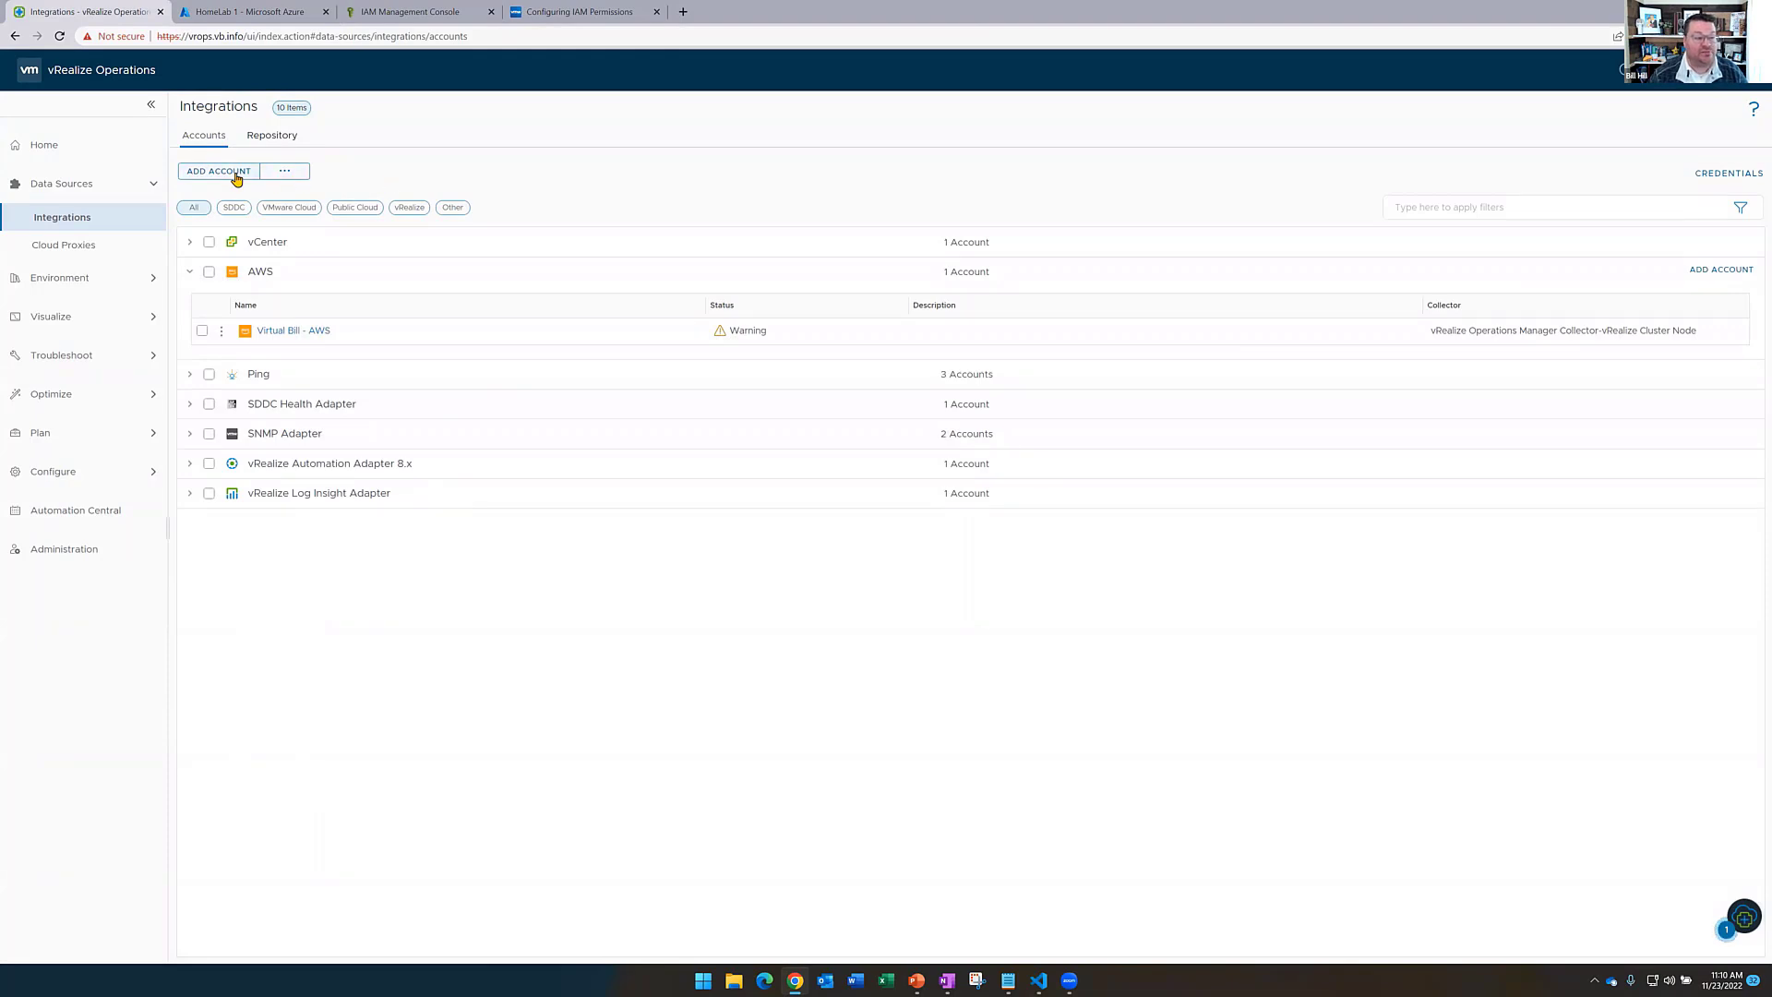
left_click(207, 173)
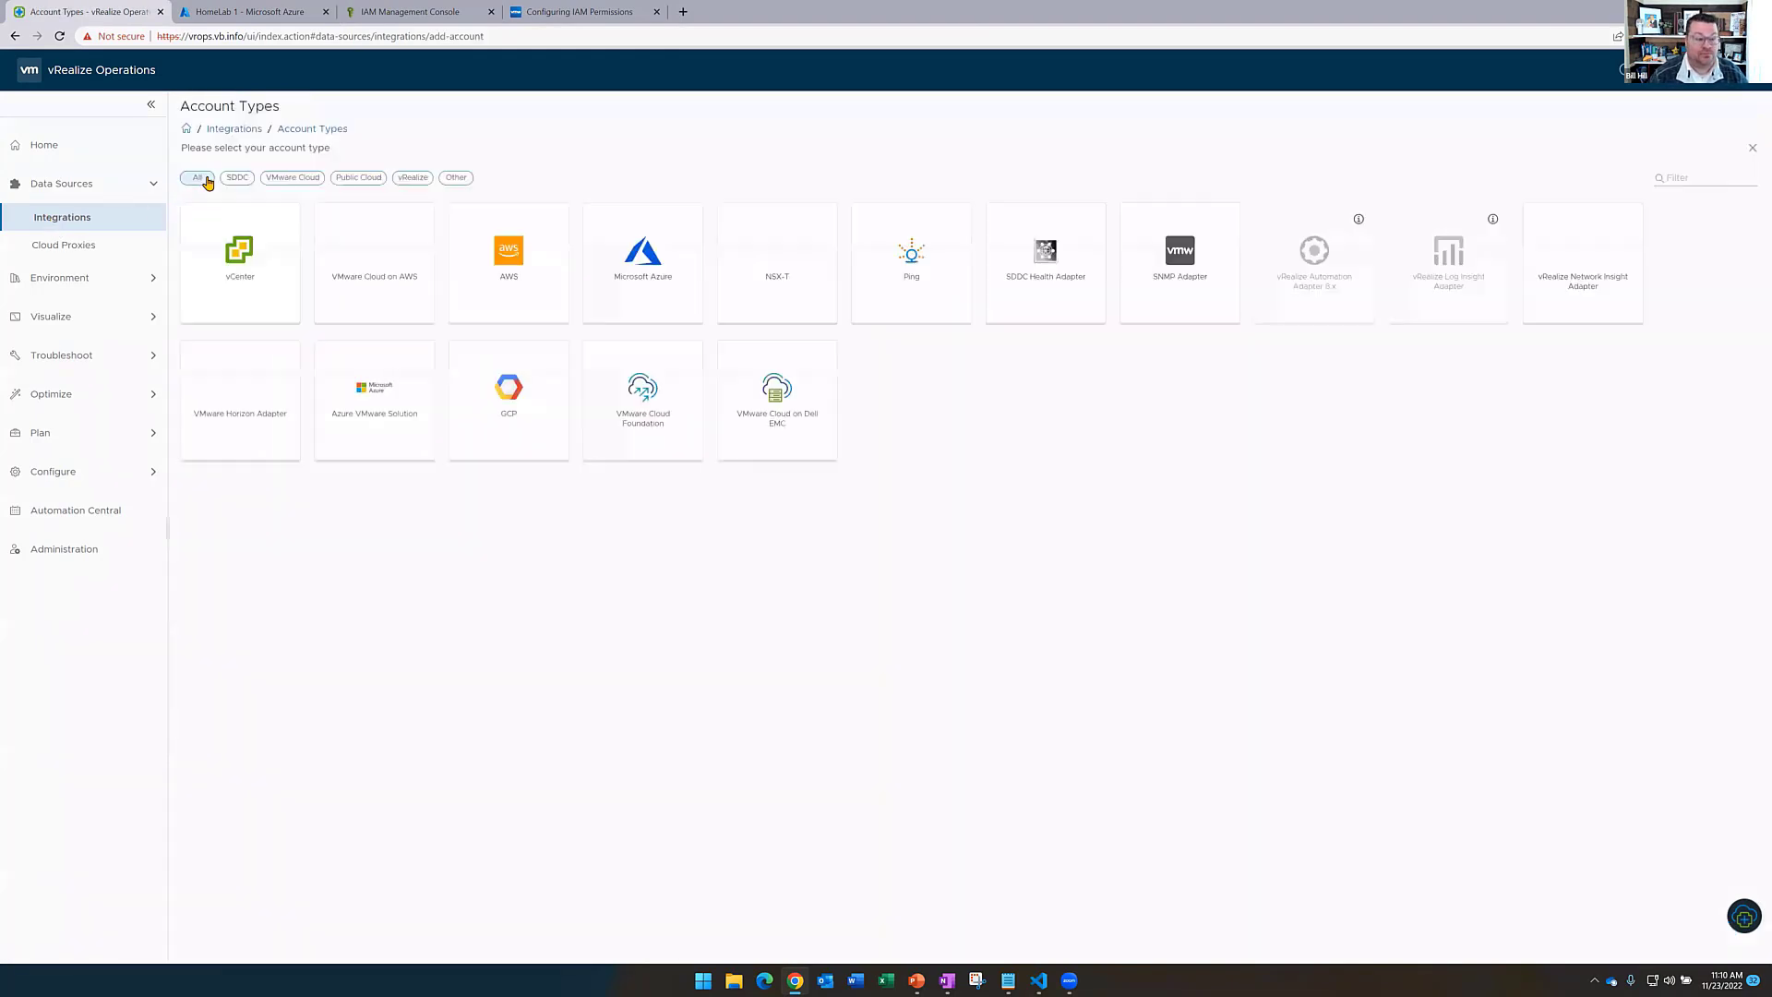
left_click(633, 279)
left_click(411, 195)
type("V")
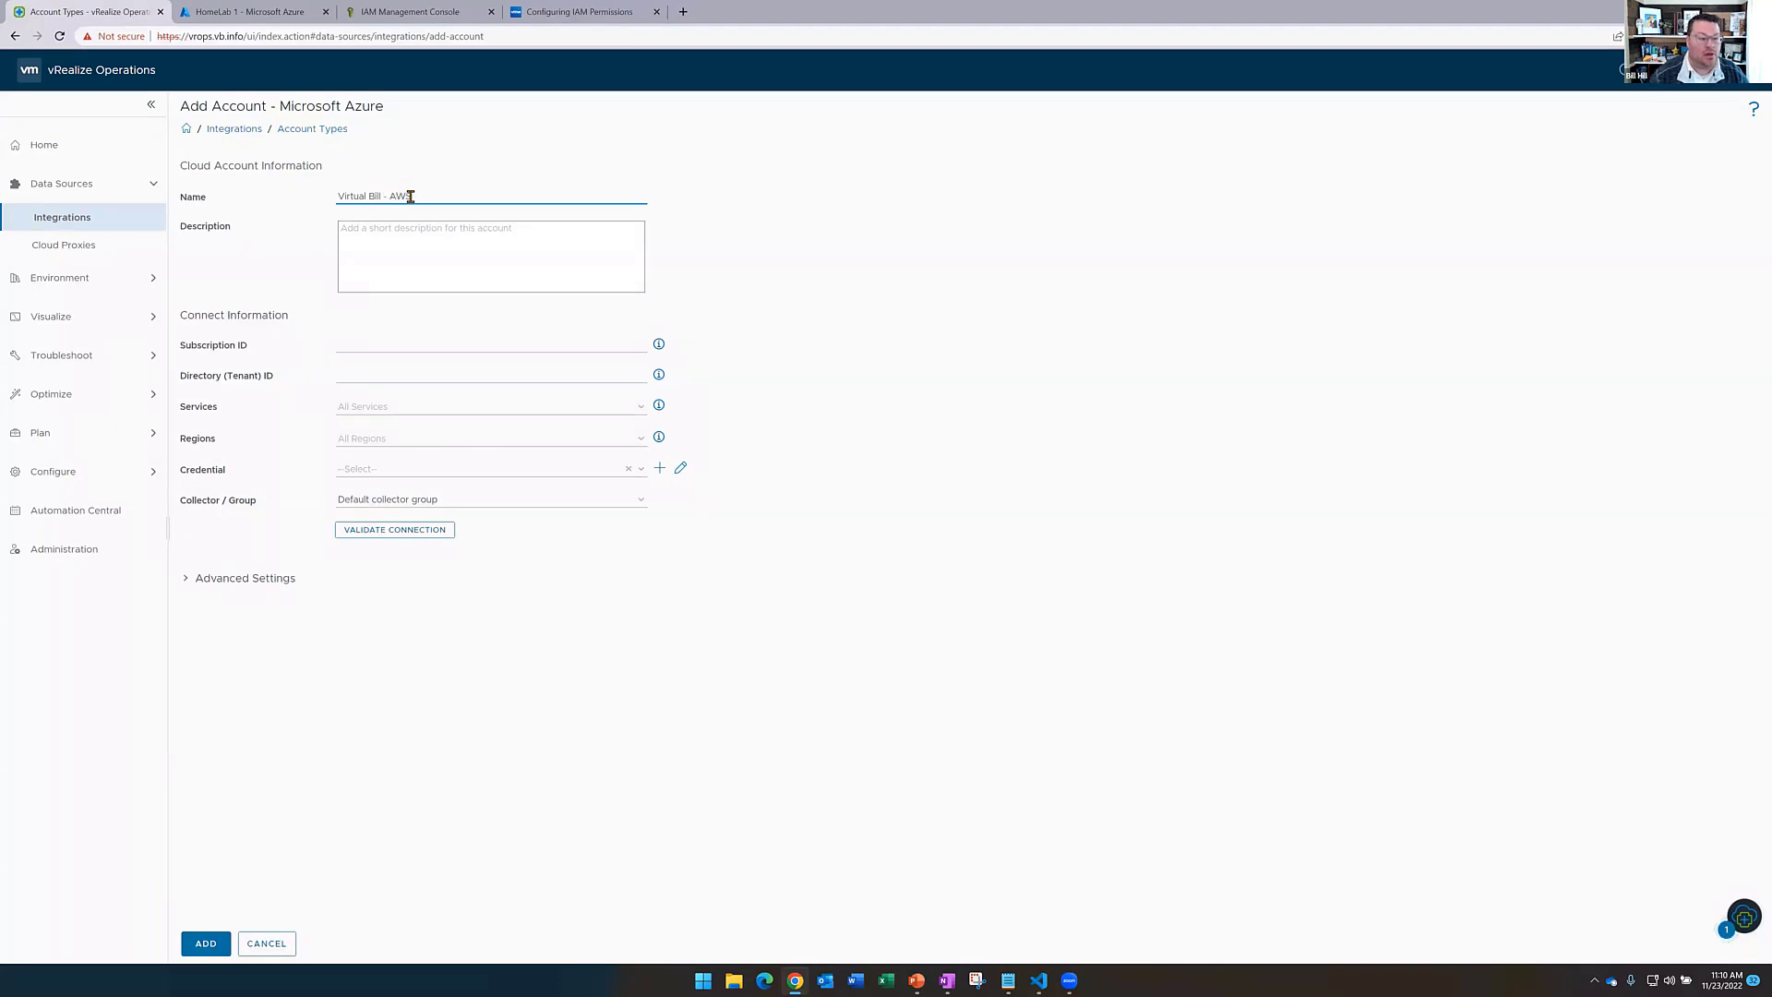
type("irtual Bill - Azure")
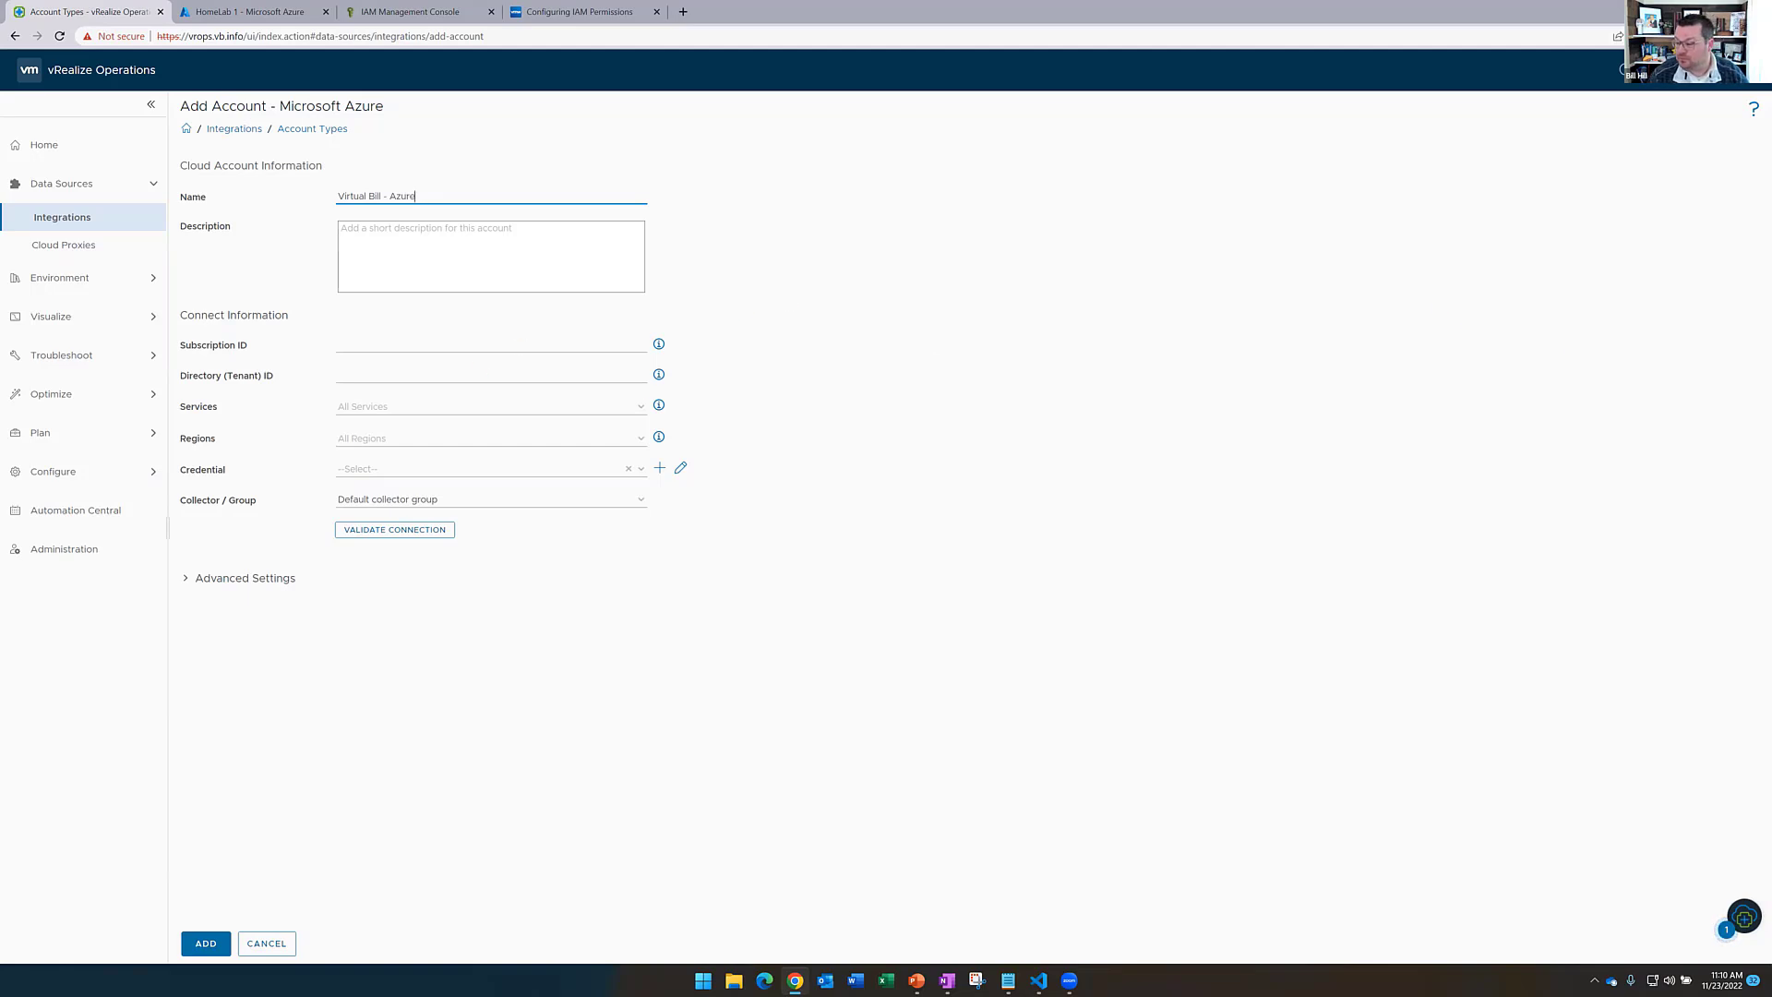
Paste the copied Azure subscription ID and directory (tenant) ID into the account's connection information
left_click(391, 348)
key("ctrl+v")
left_click(499, 376)
key("ctrl+v")
Examine which Azure services and regions can be chosen for the account, leaving both selections empty
left_click(645, 406)
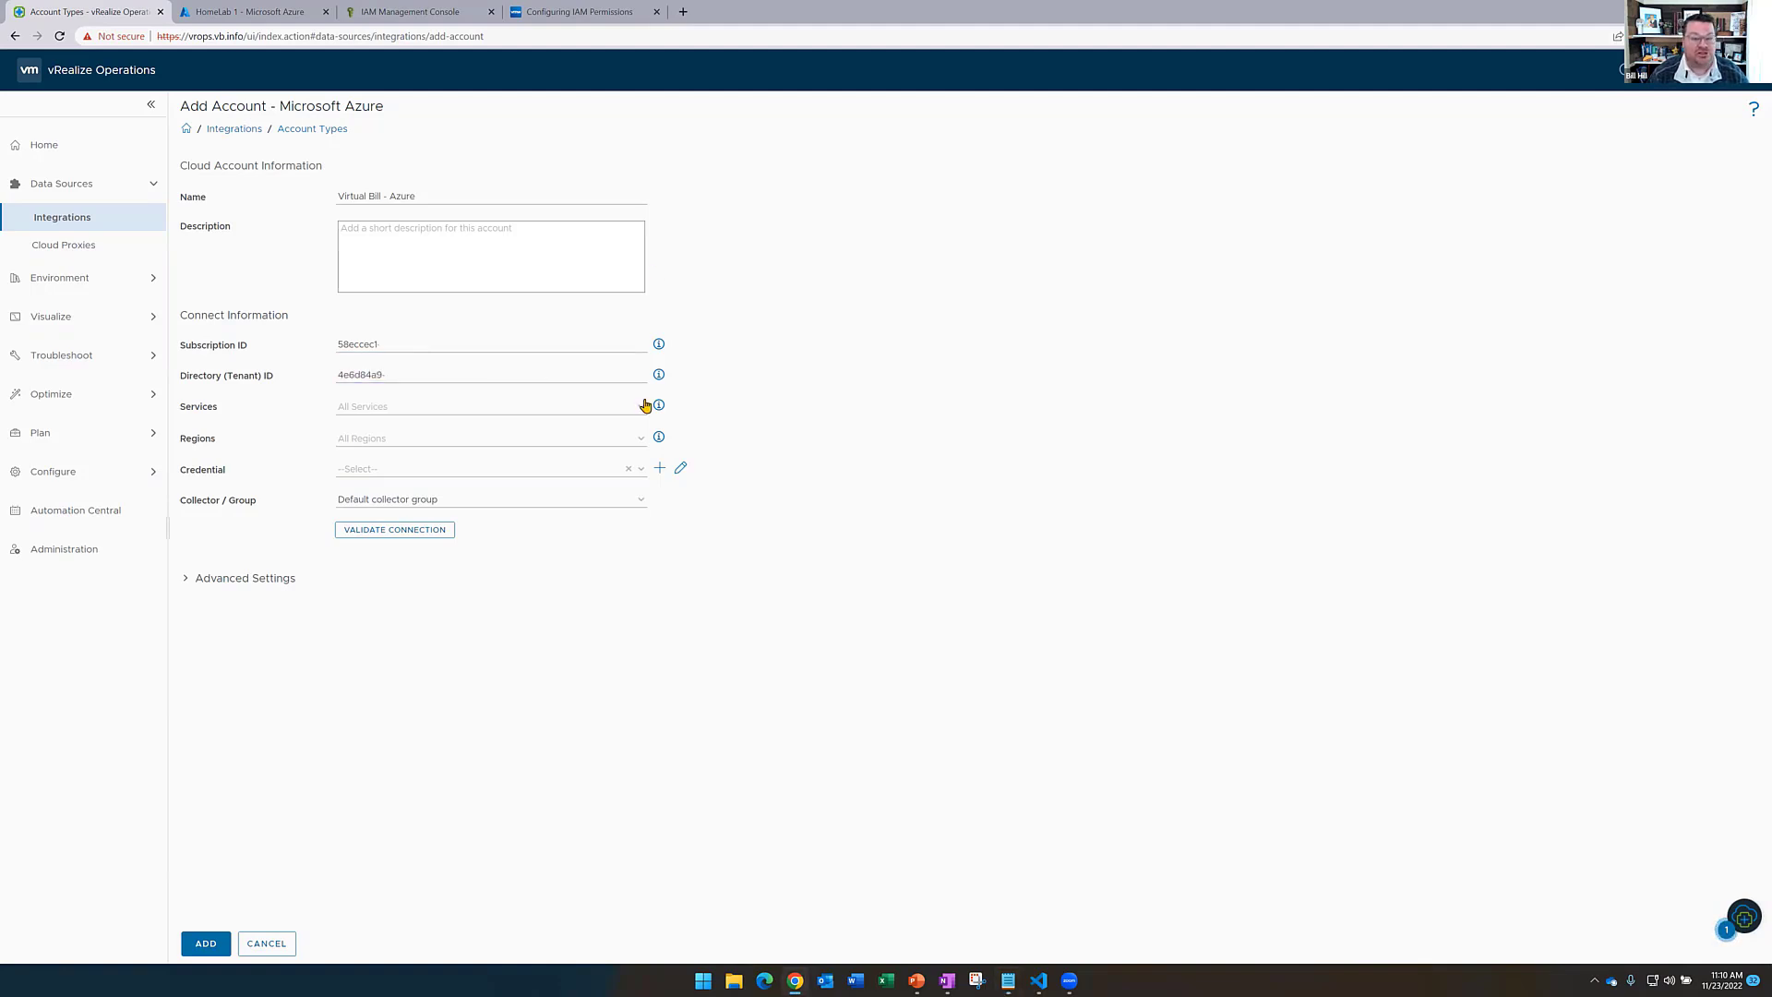
left_click(645, 406)
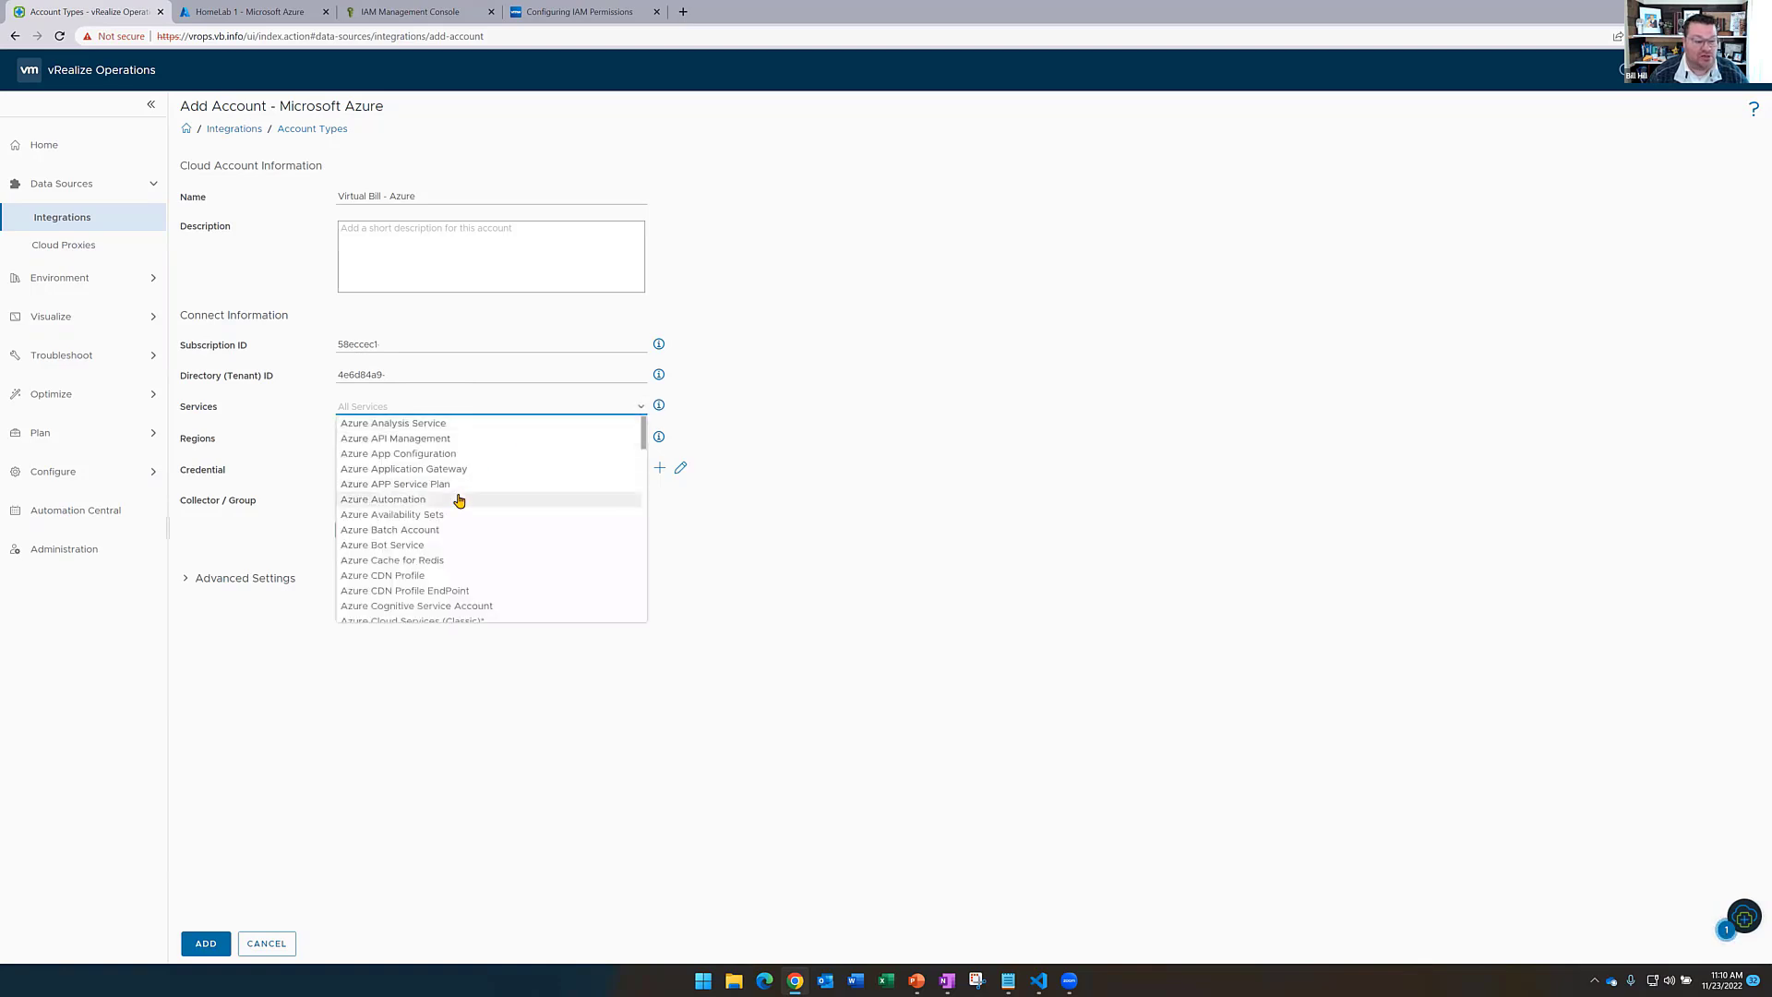
scroll(457, 492, "down", 15)
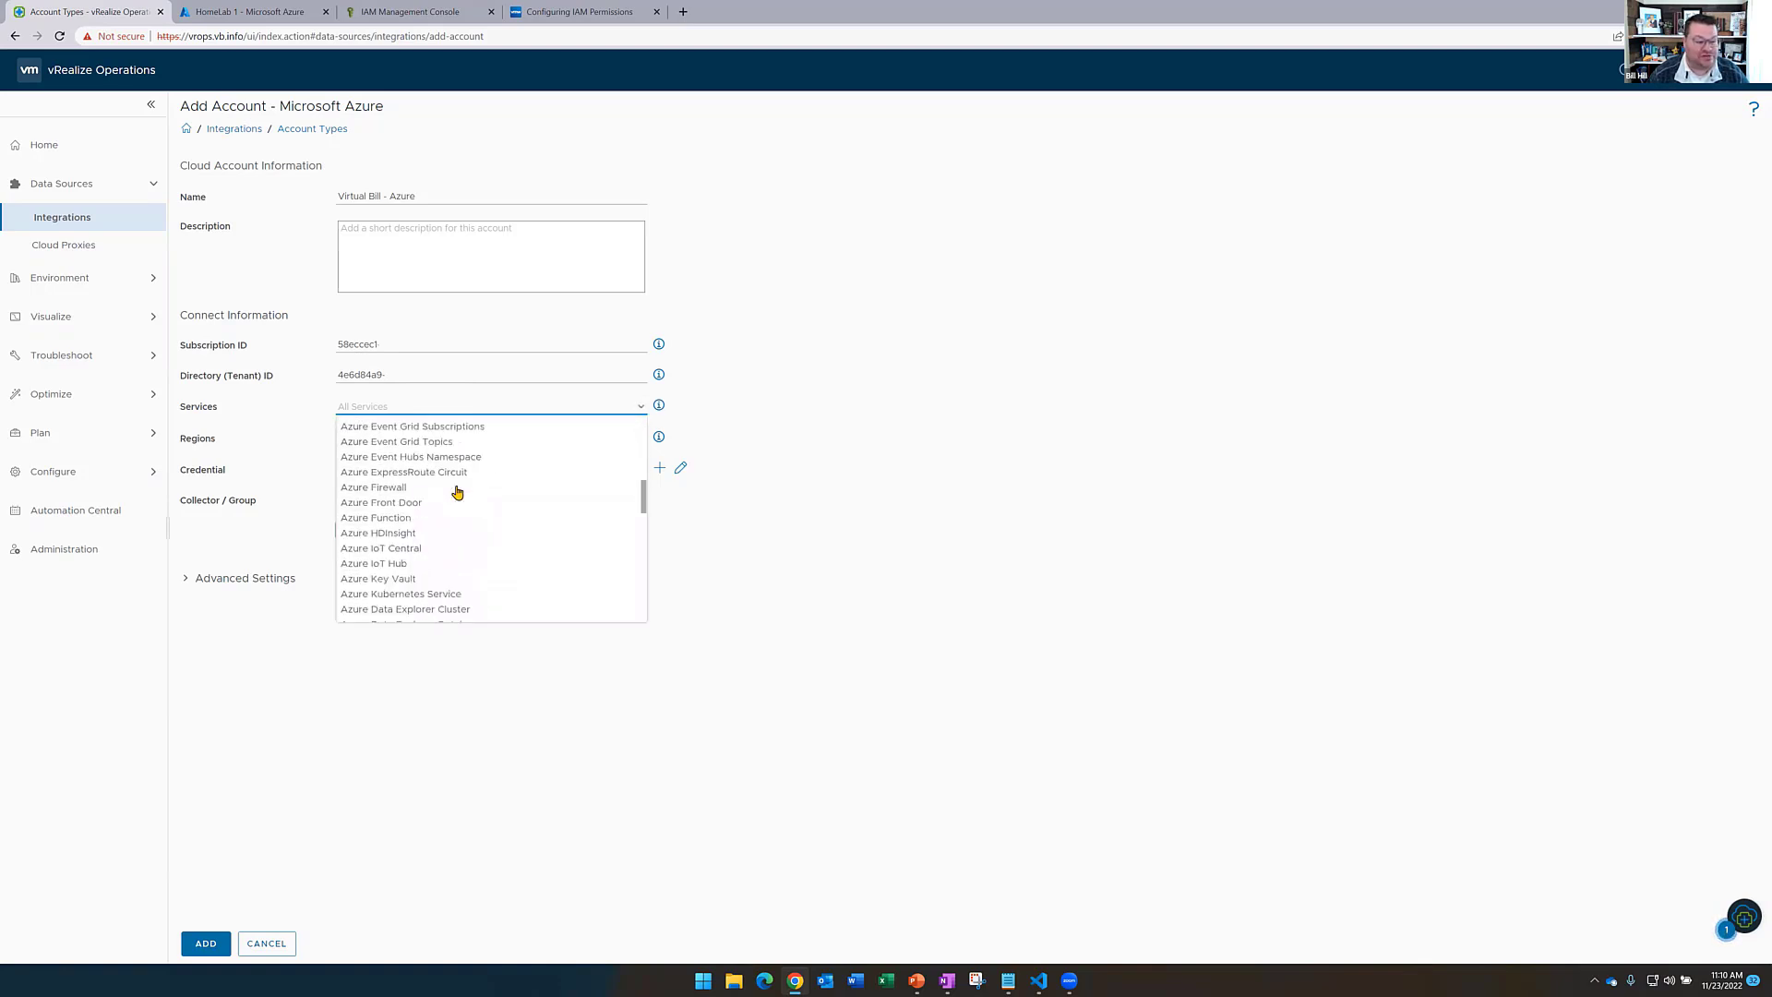
scroll(457, 492, "up", 15)
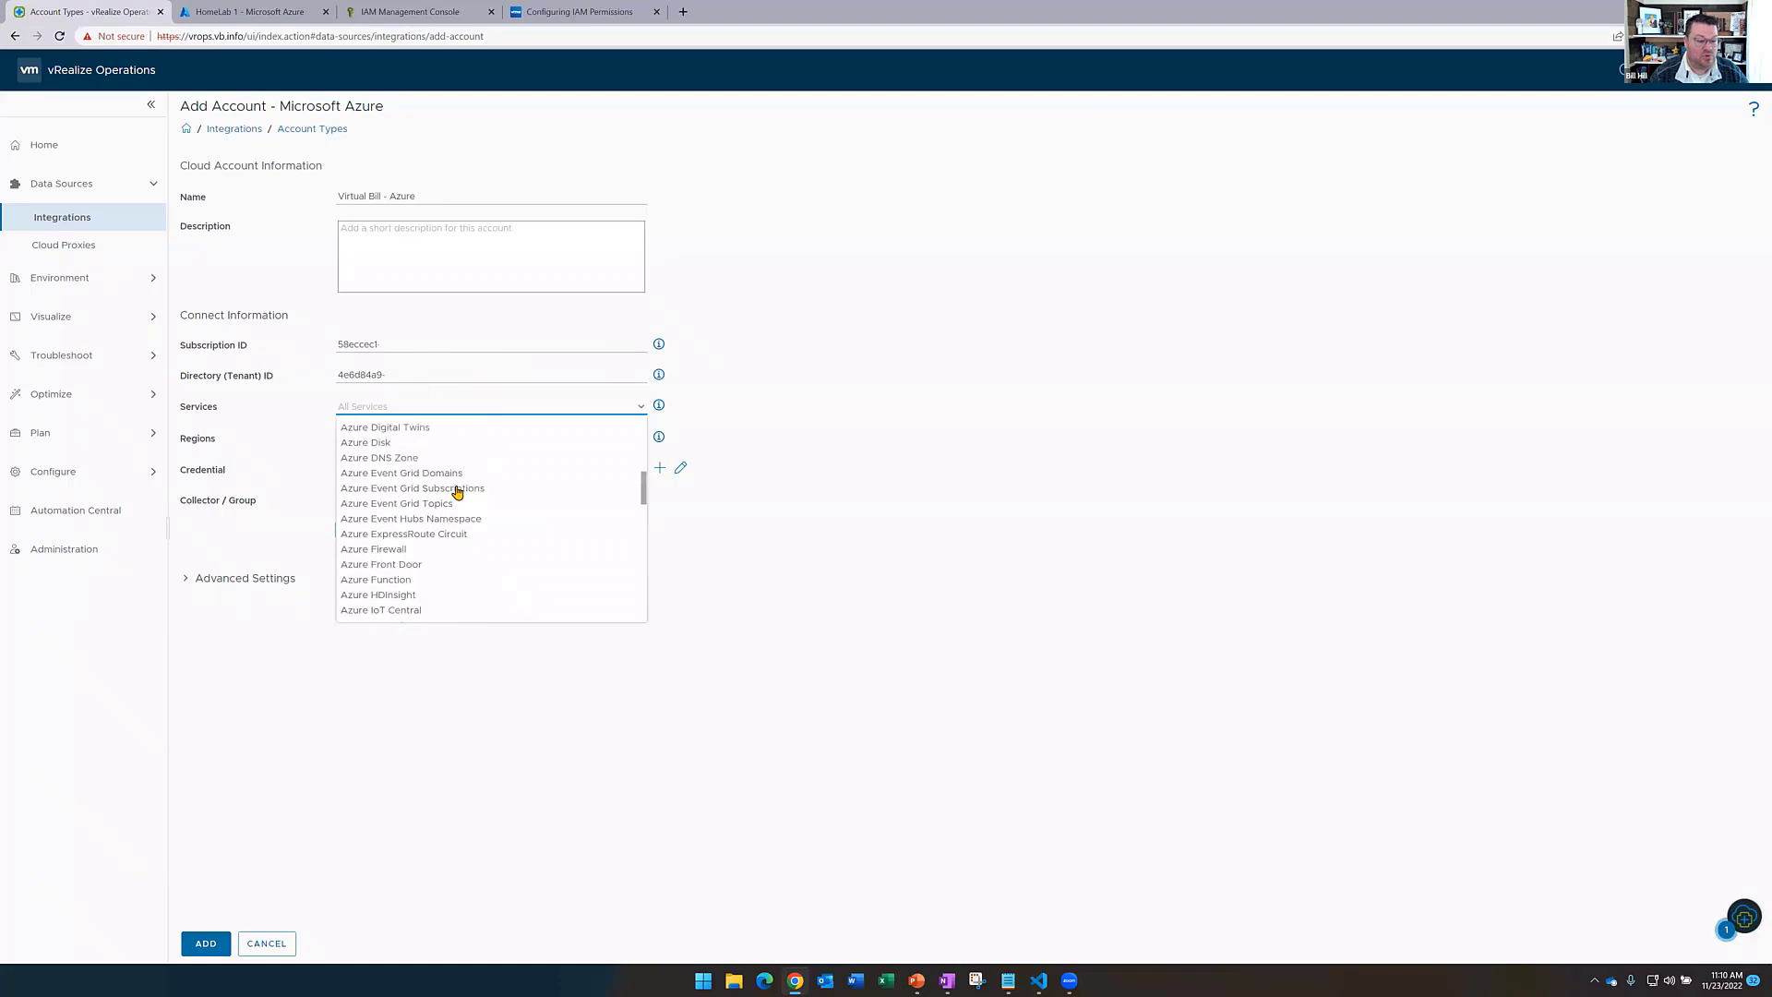
left_click(933, 385)
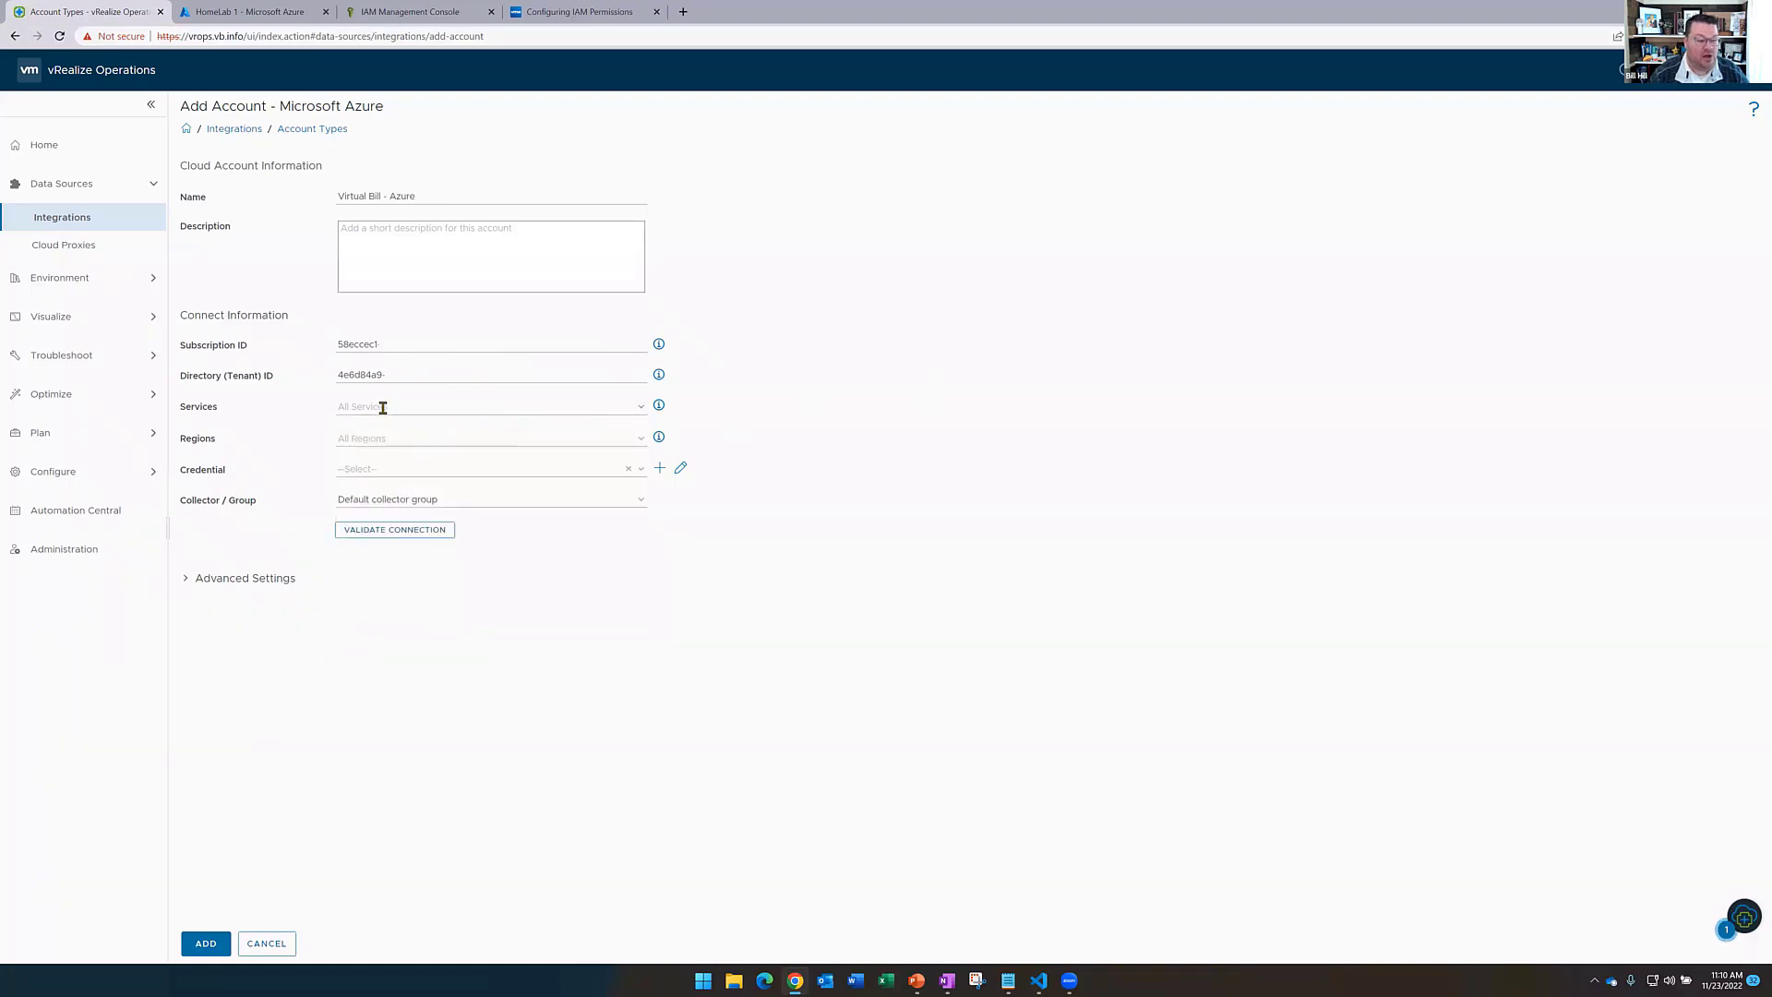
left_click(639, 439)
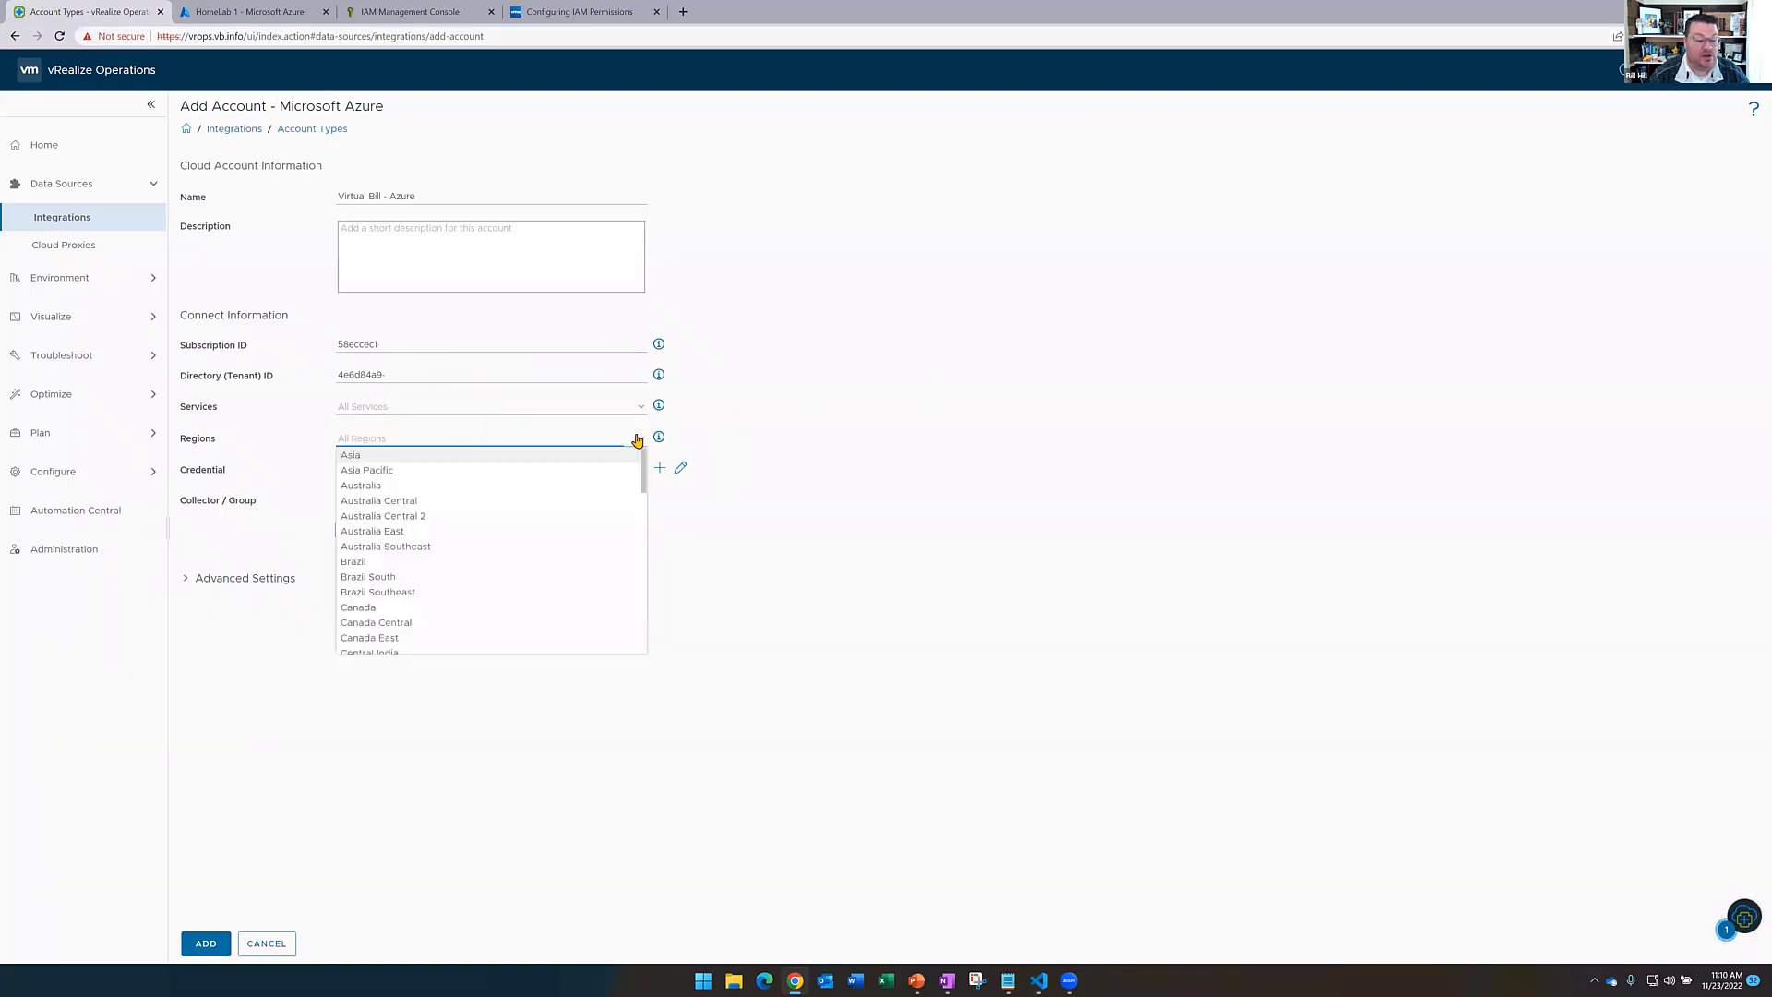
scroll(518, 511, "down", 6)
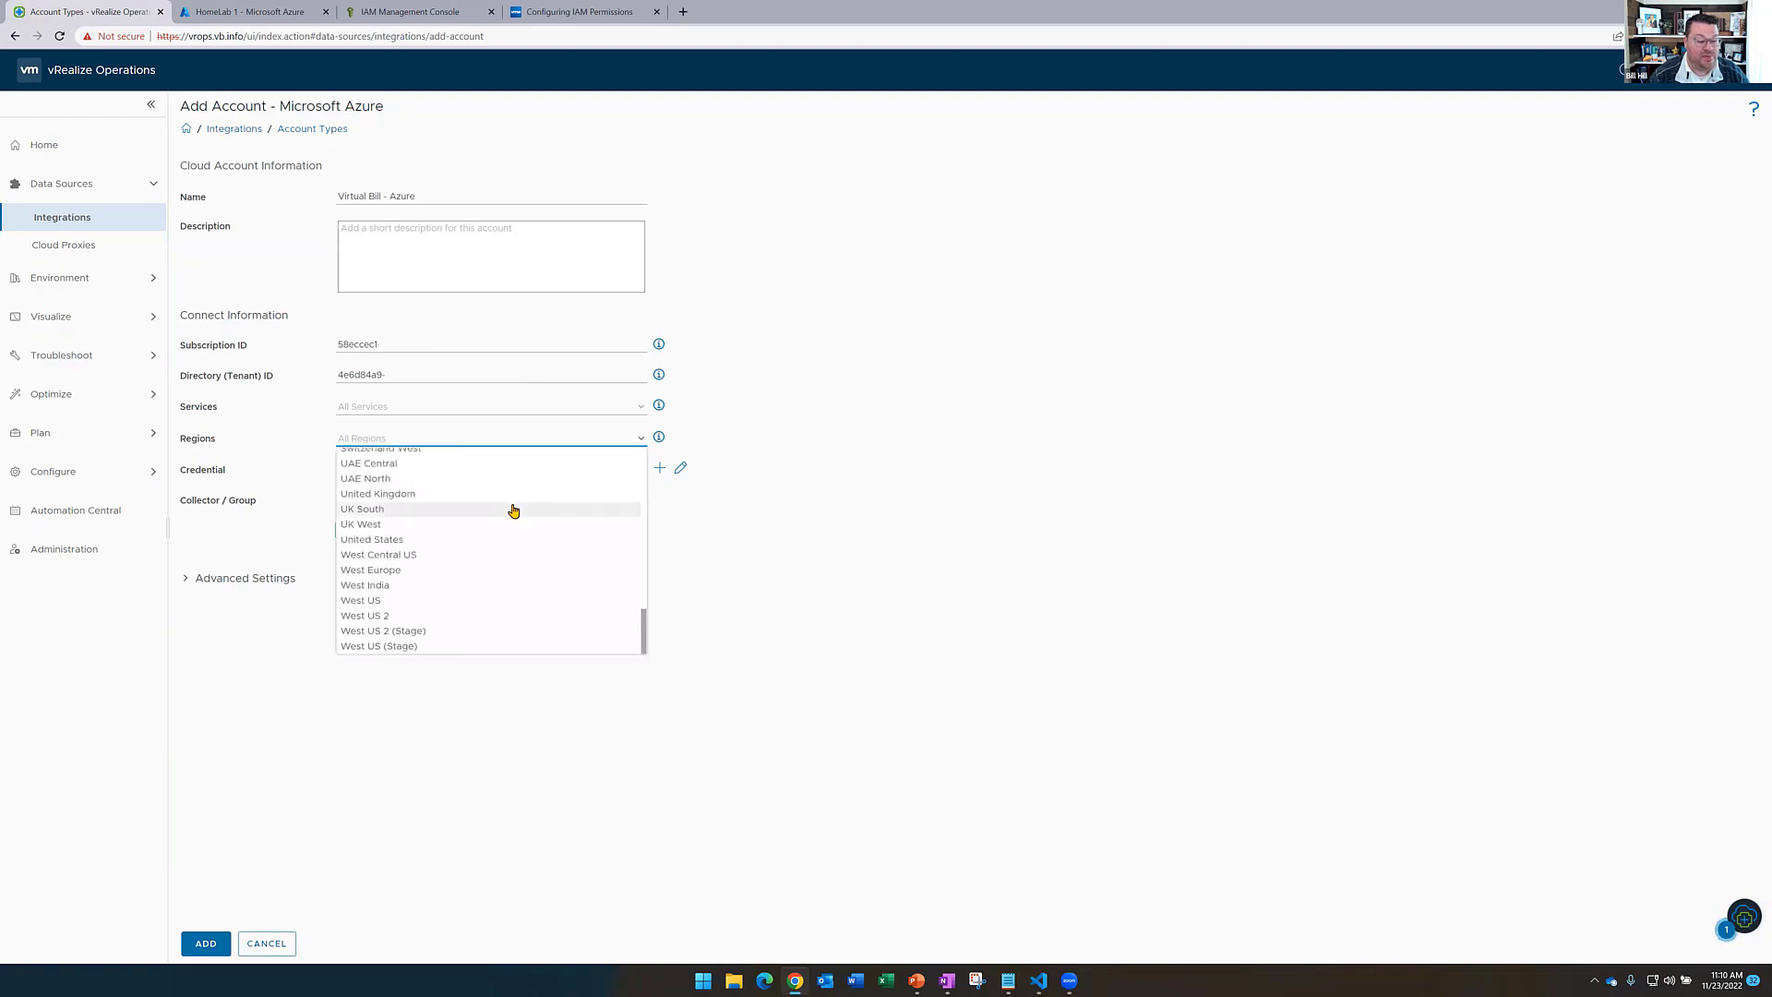
scroll(513, 511, "up", 6)
left_click(876, 437)
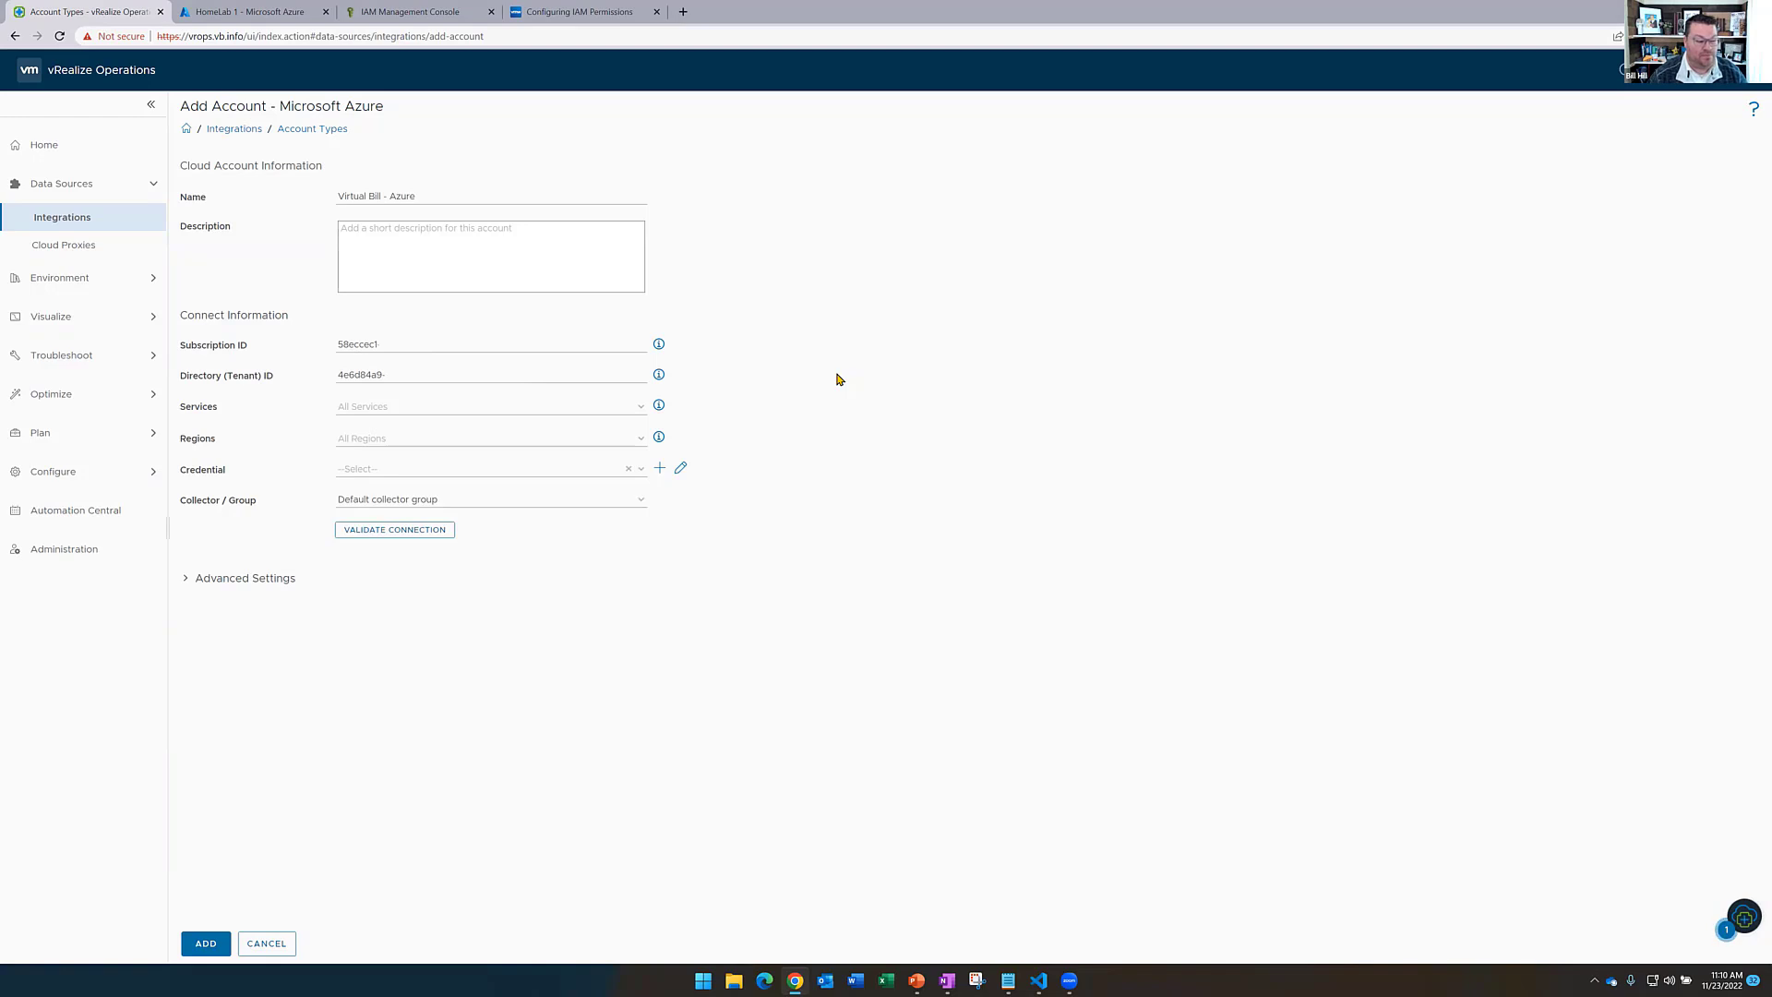
Select the "TAM Lab - Azure" credential and replace its application (client) ID and client secret with the app registration's values
left_click(644, 471)
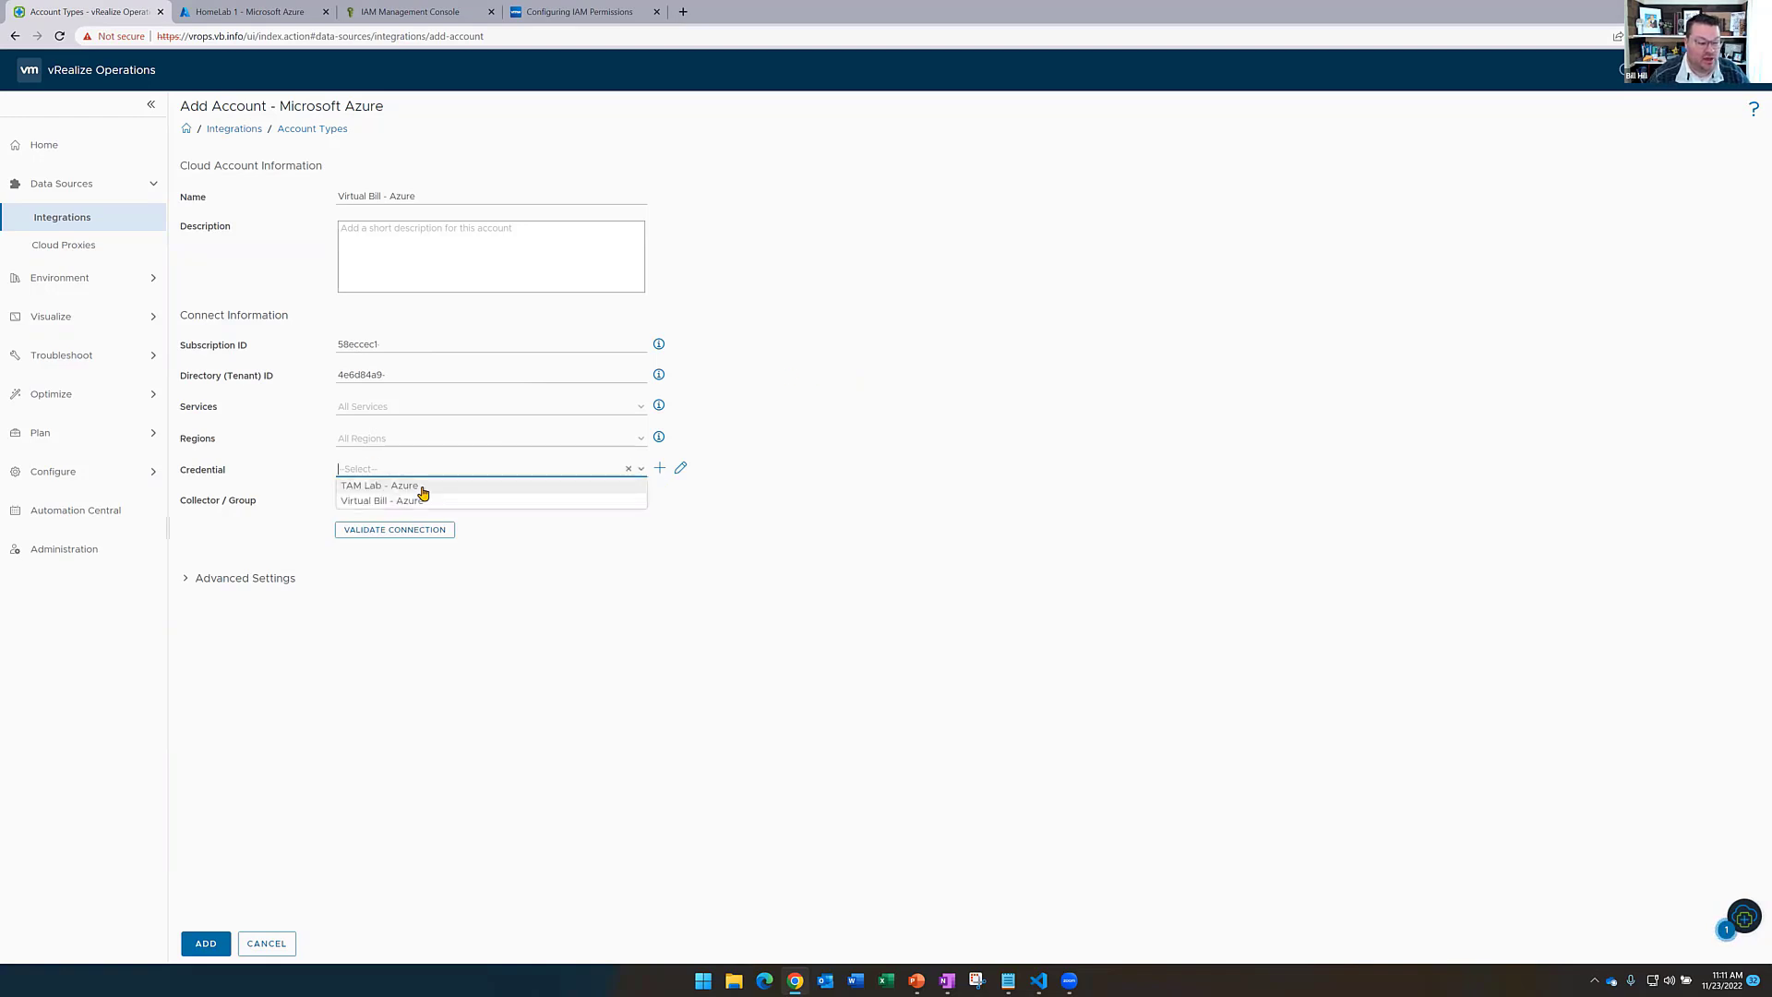
left_click(422, 488)
left_click(680, 468)
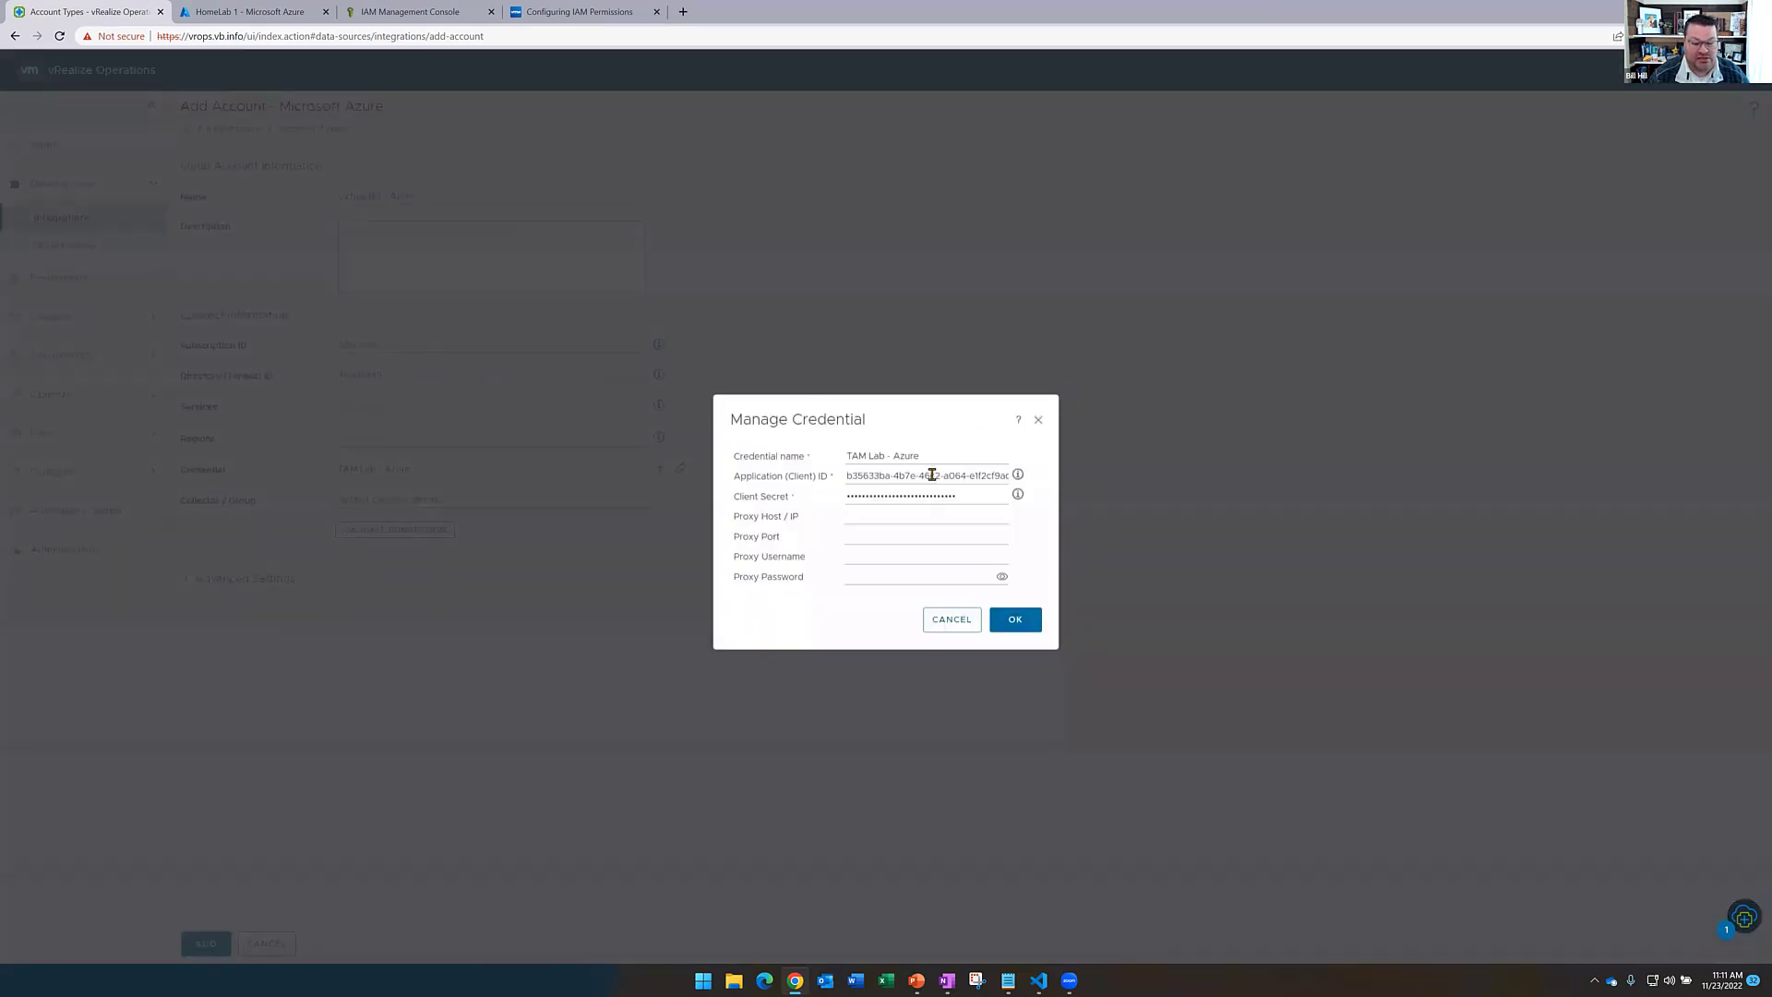
triple_click(932, 475)
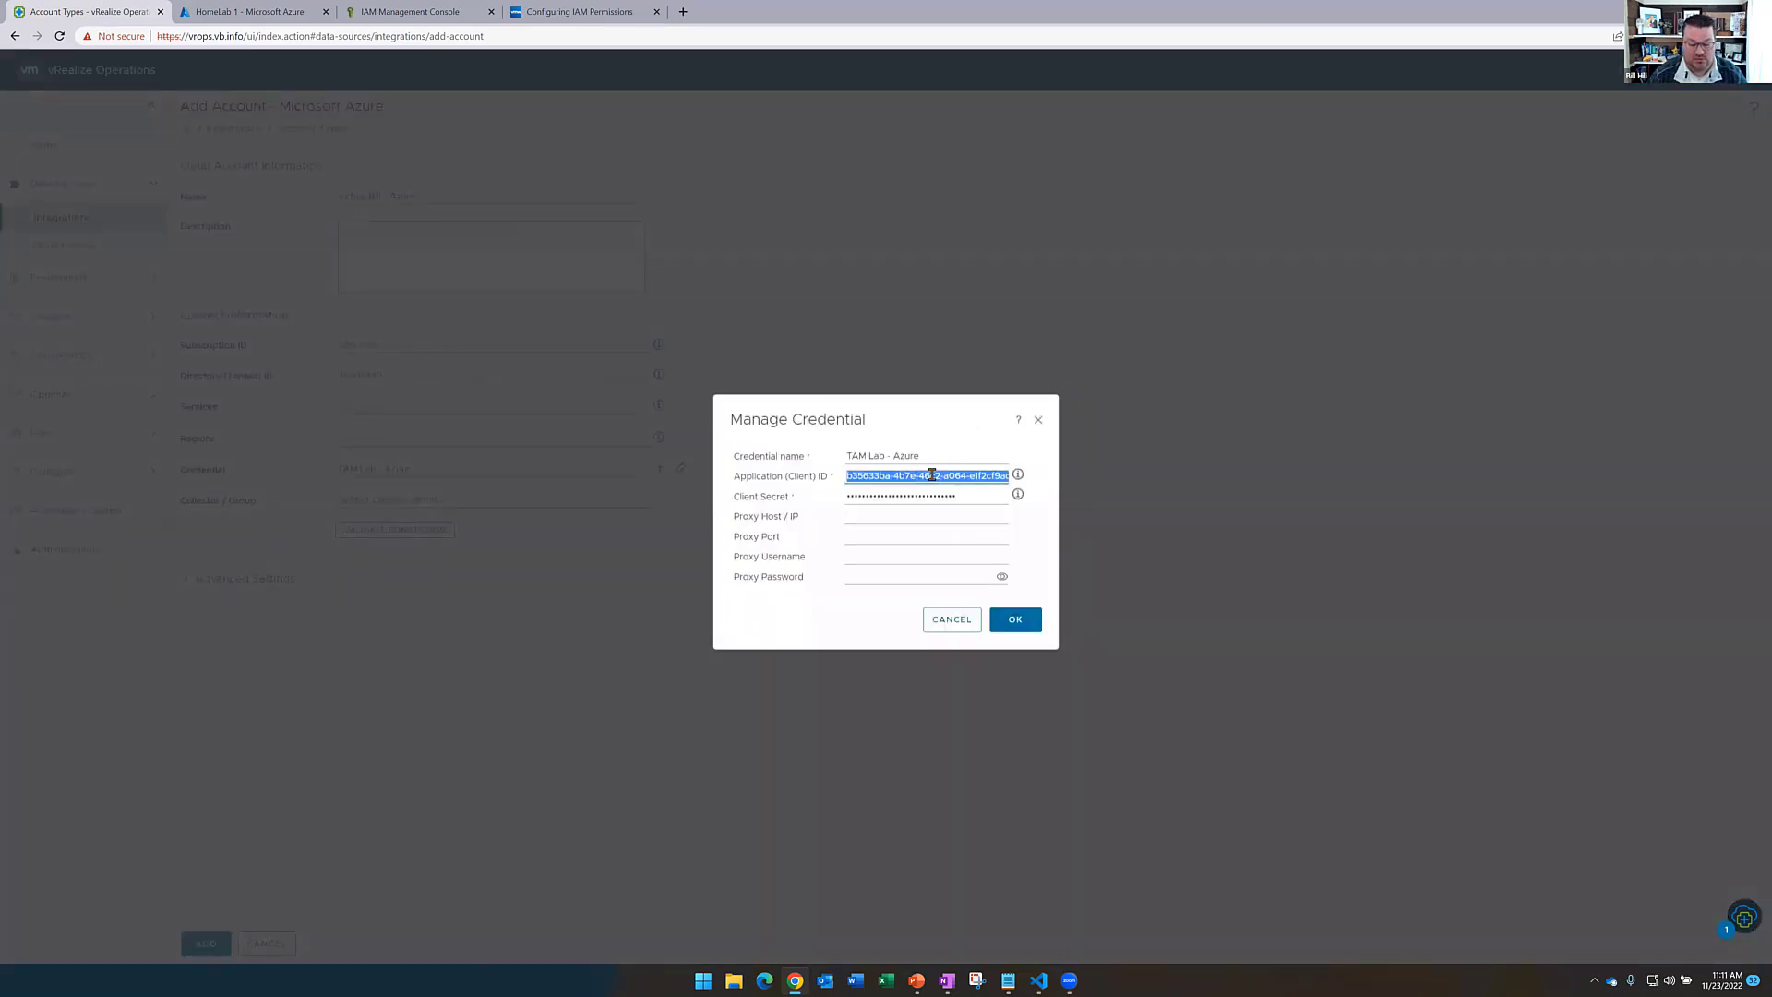
key("BackSpace")
double_click(927, 495)
key("BackSpace")
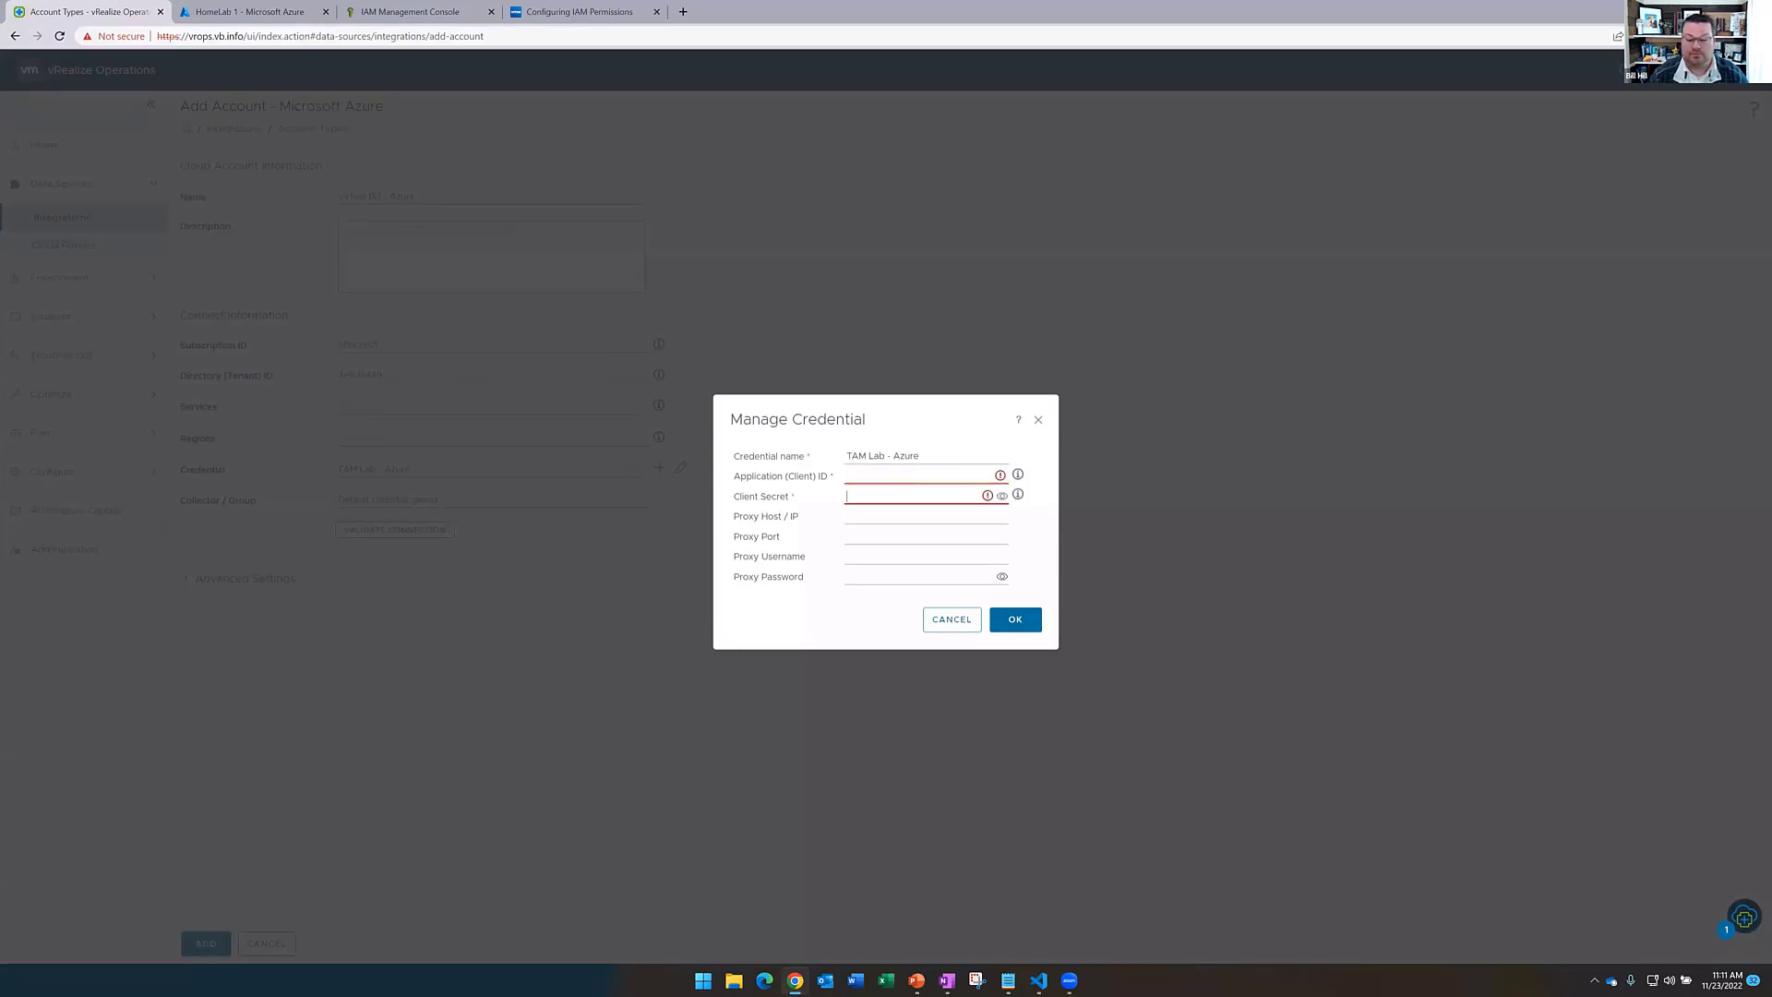
left_click(969, 475)
key("ctrl+v")
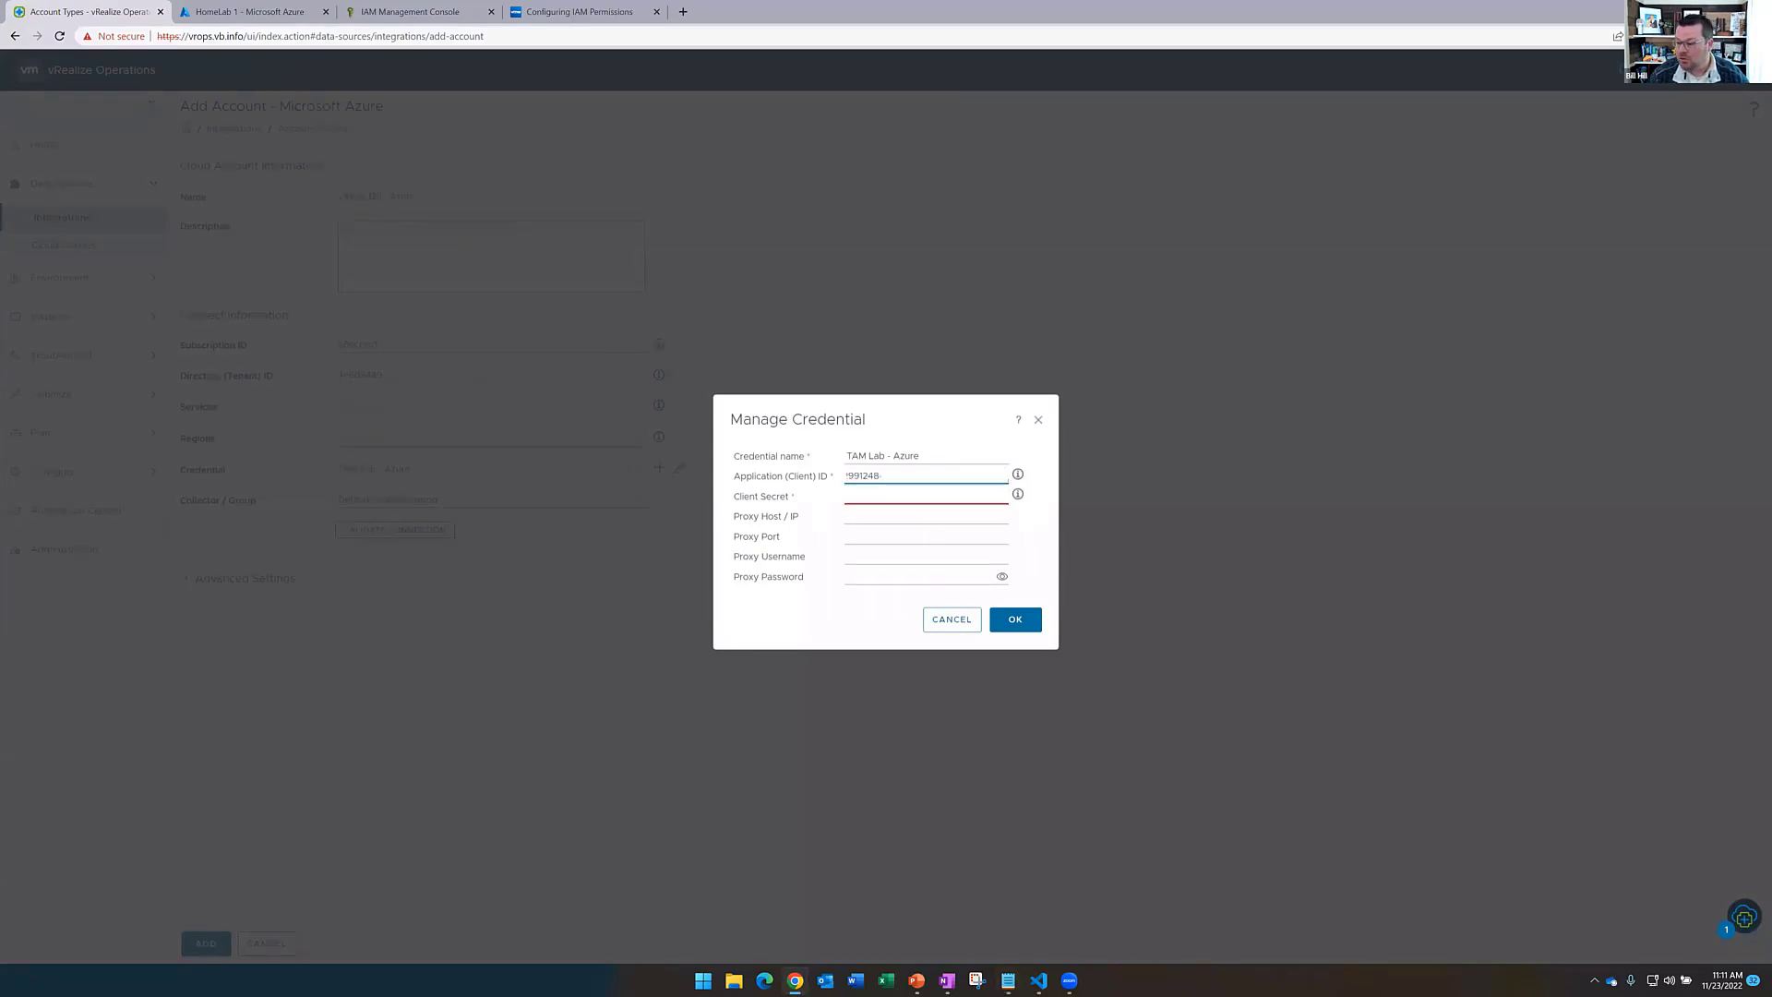
left_click(1013, 618)
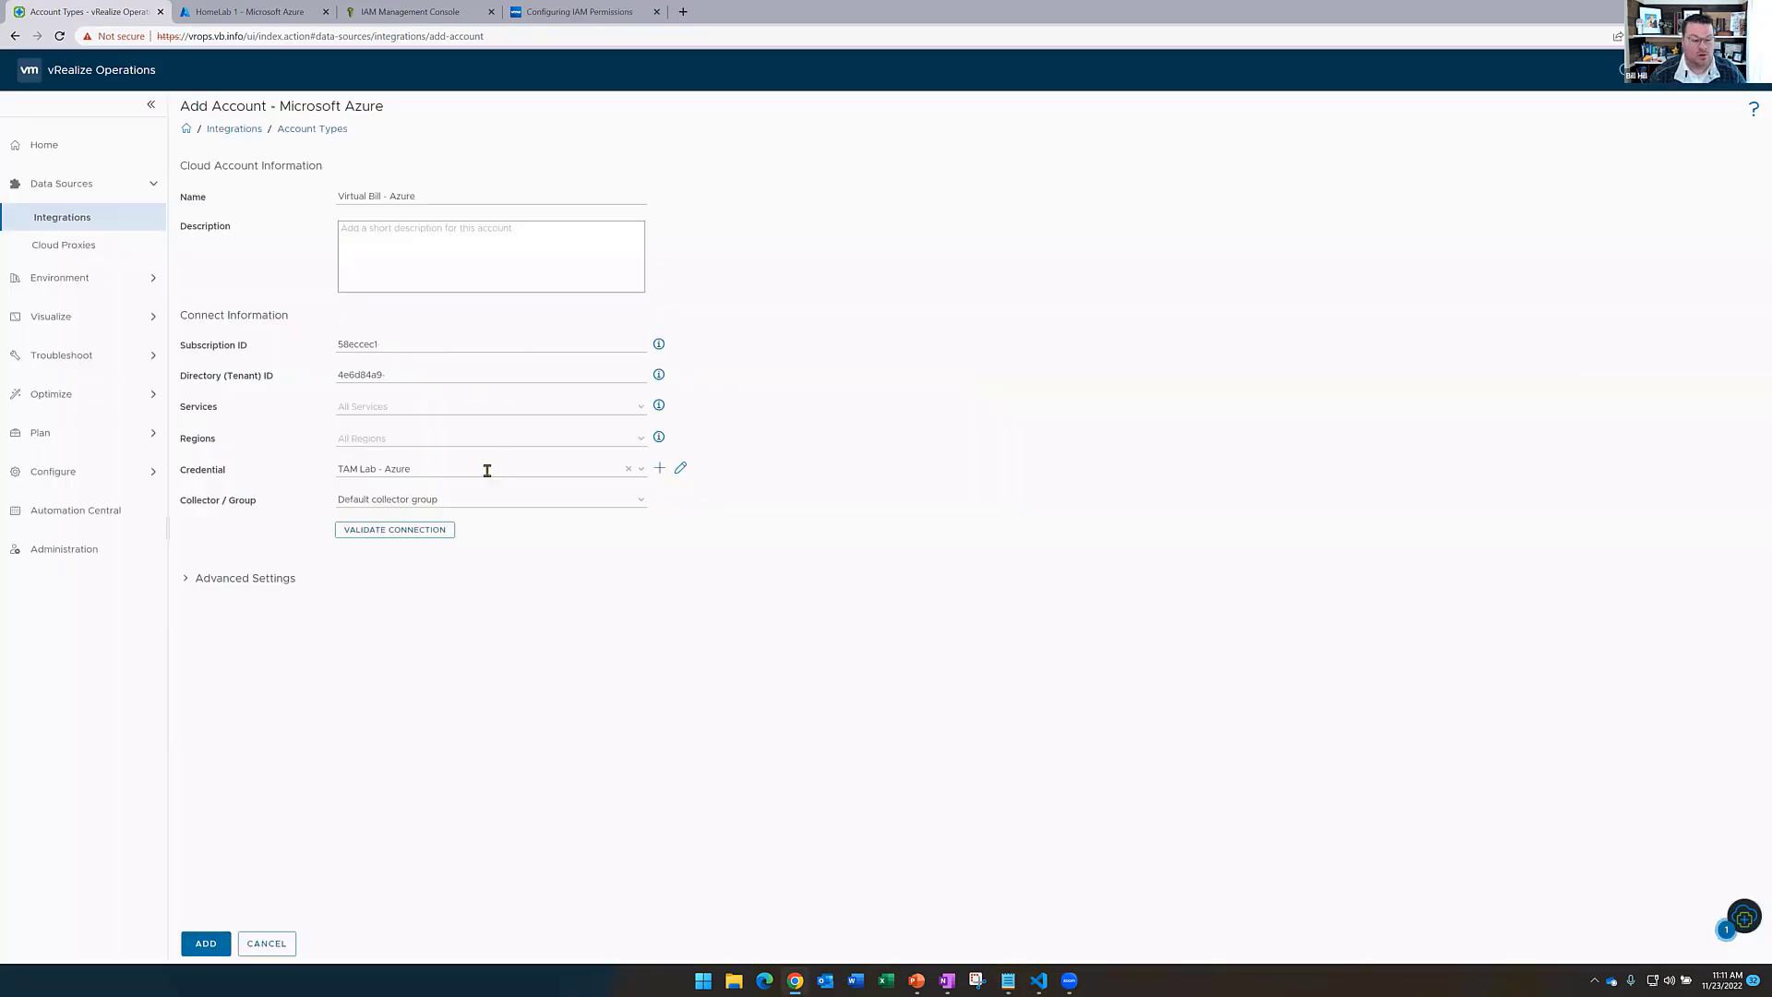
Set Actions Enabled to false in the Azure account's advanced settings
left_click(247, 579)
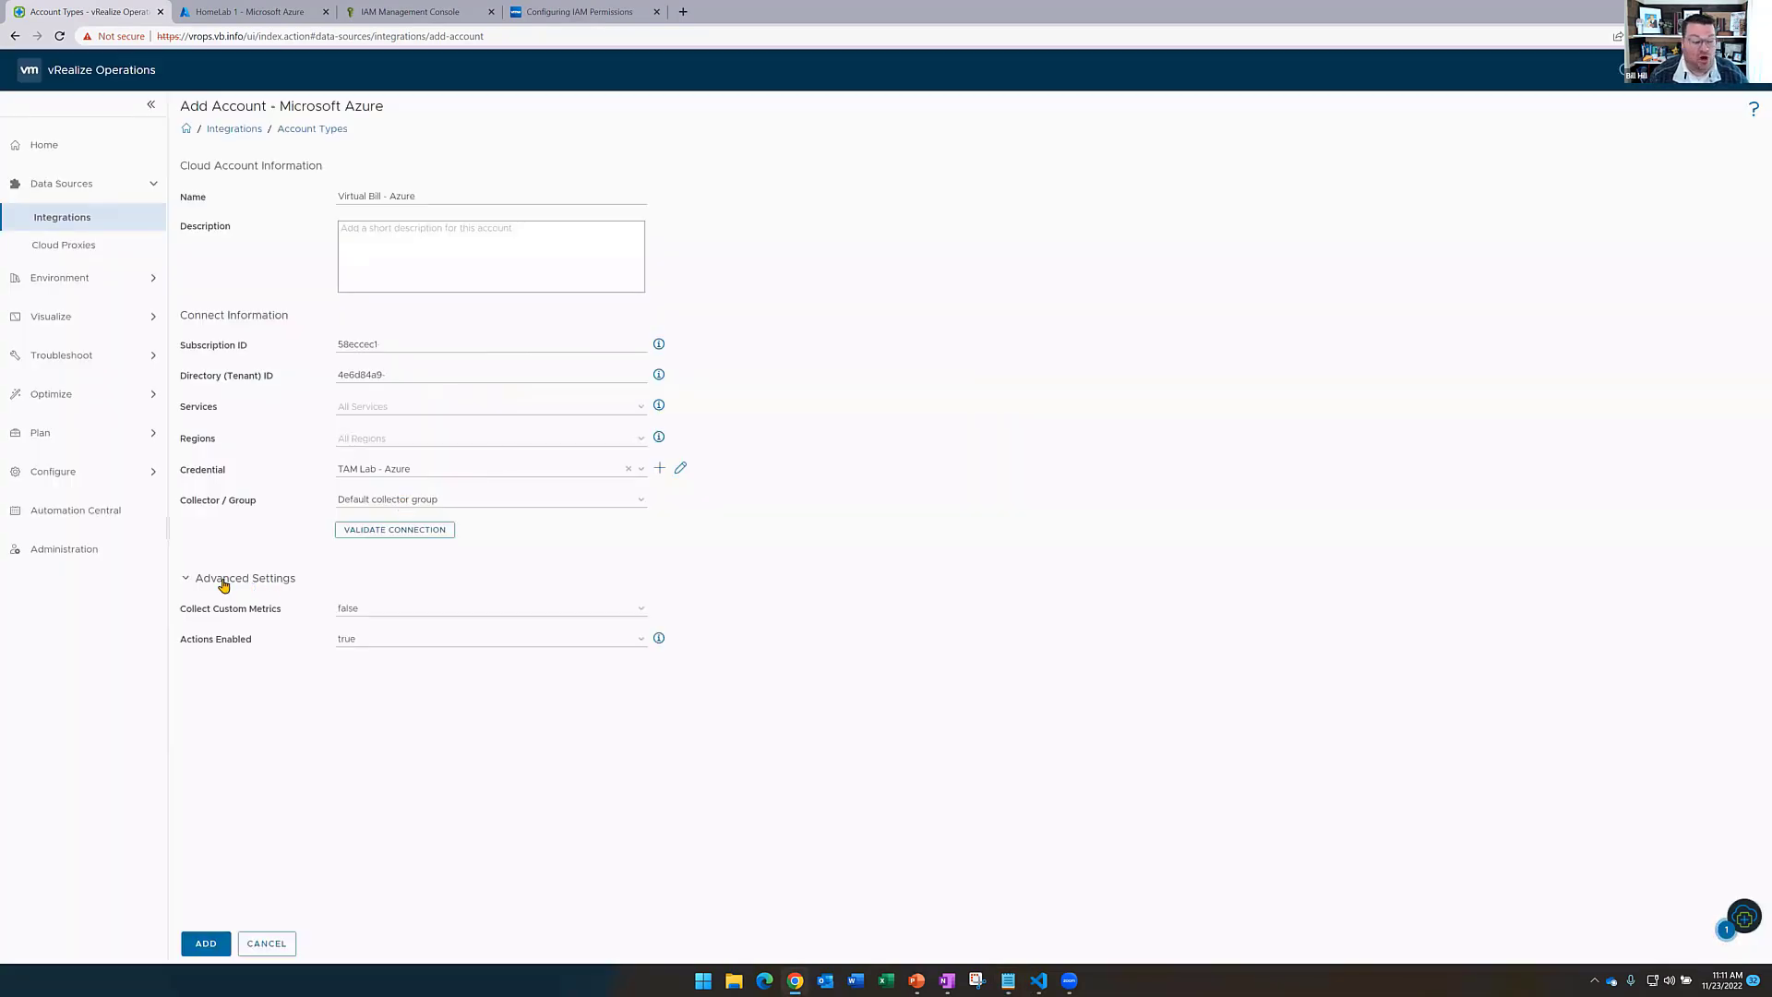
left_click(642, 639)
left_click(352, 656)
Validate the Azure account's connection and add the account
left_click(432, 532)
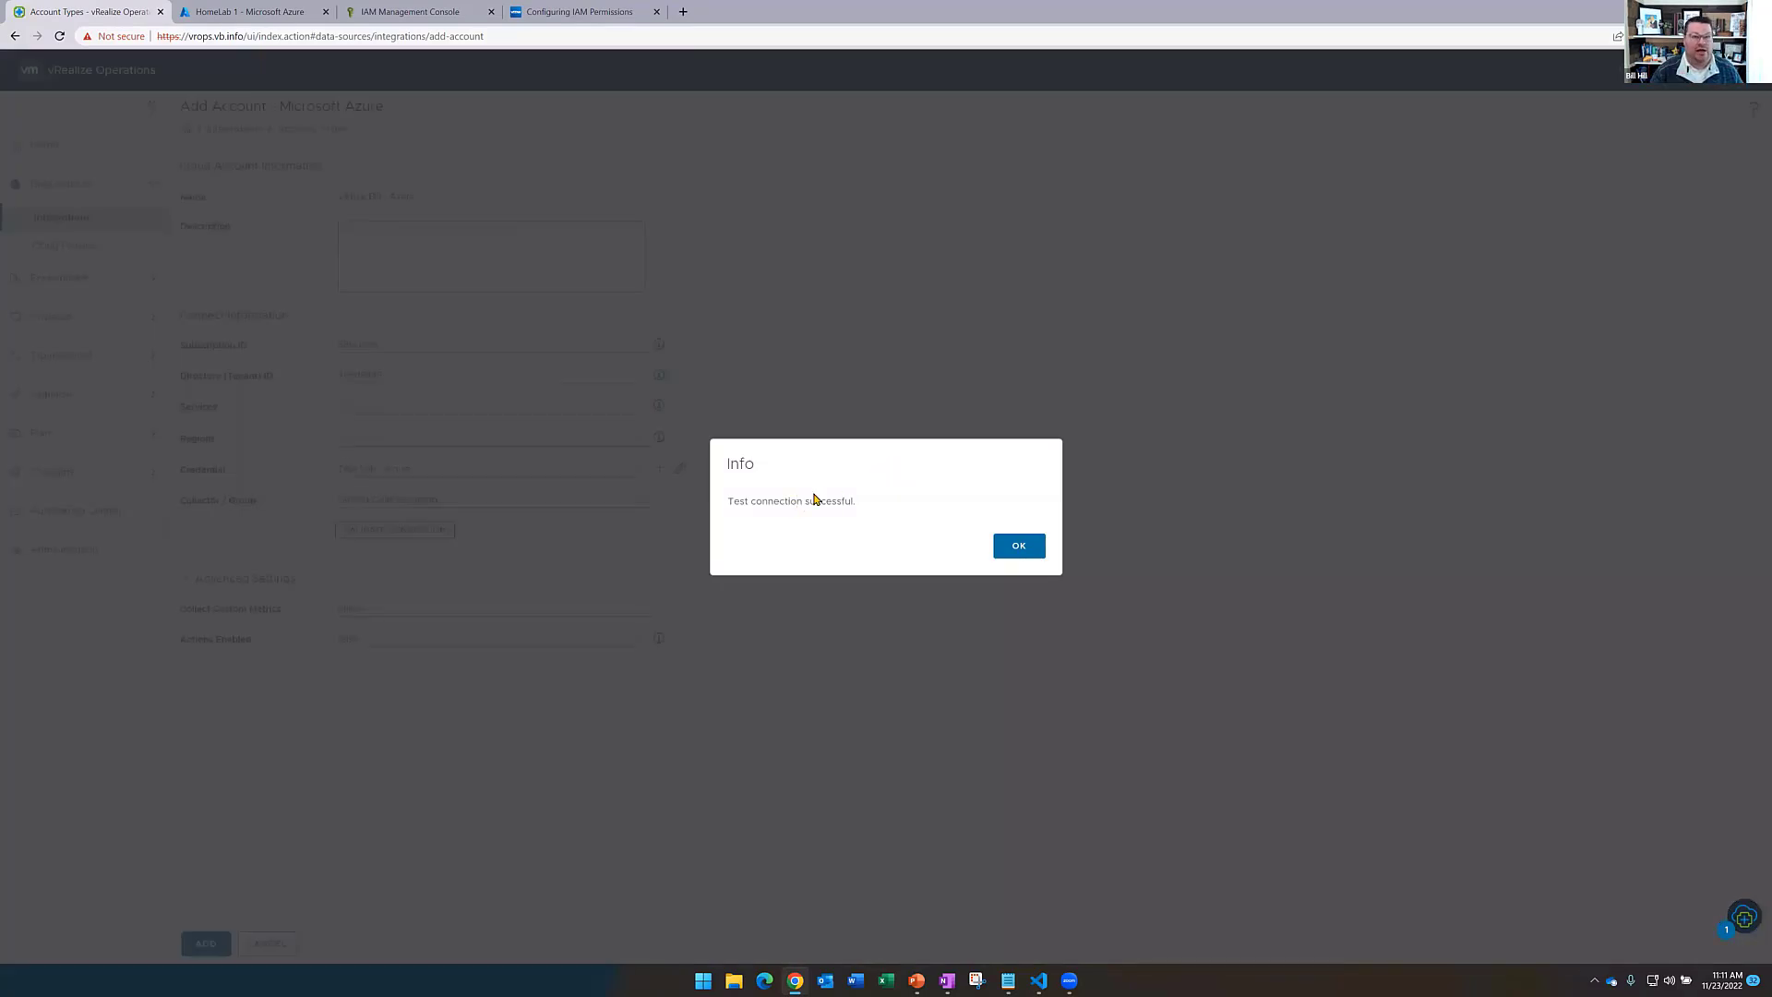
left_click(1018, 546)
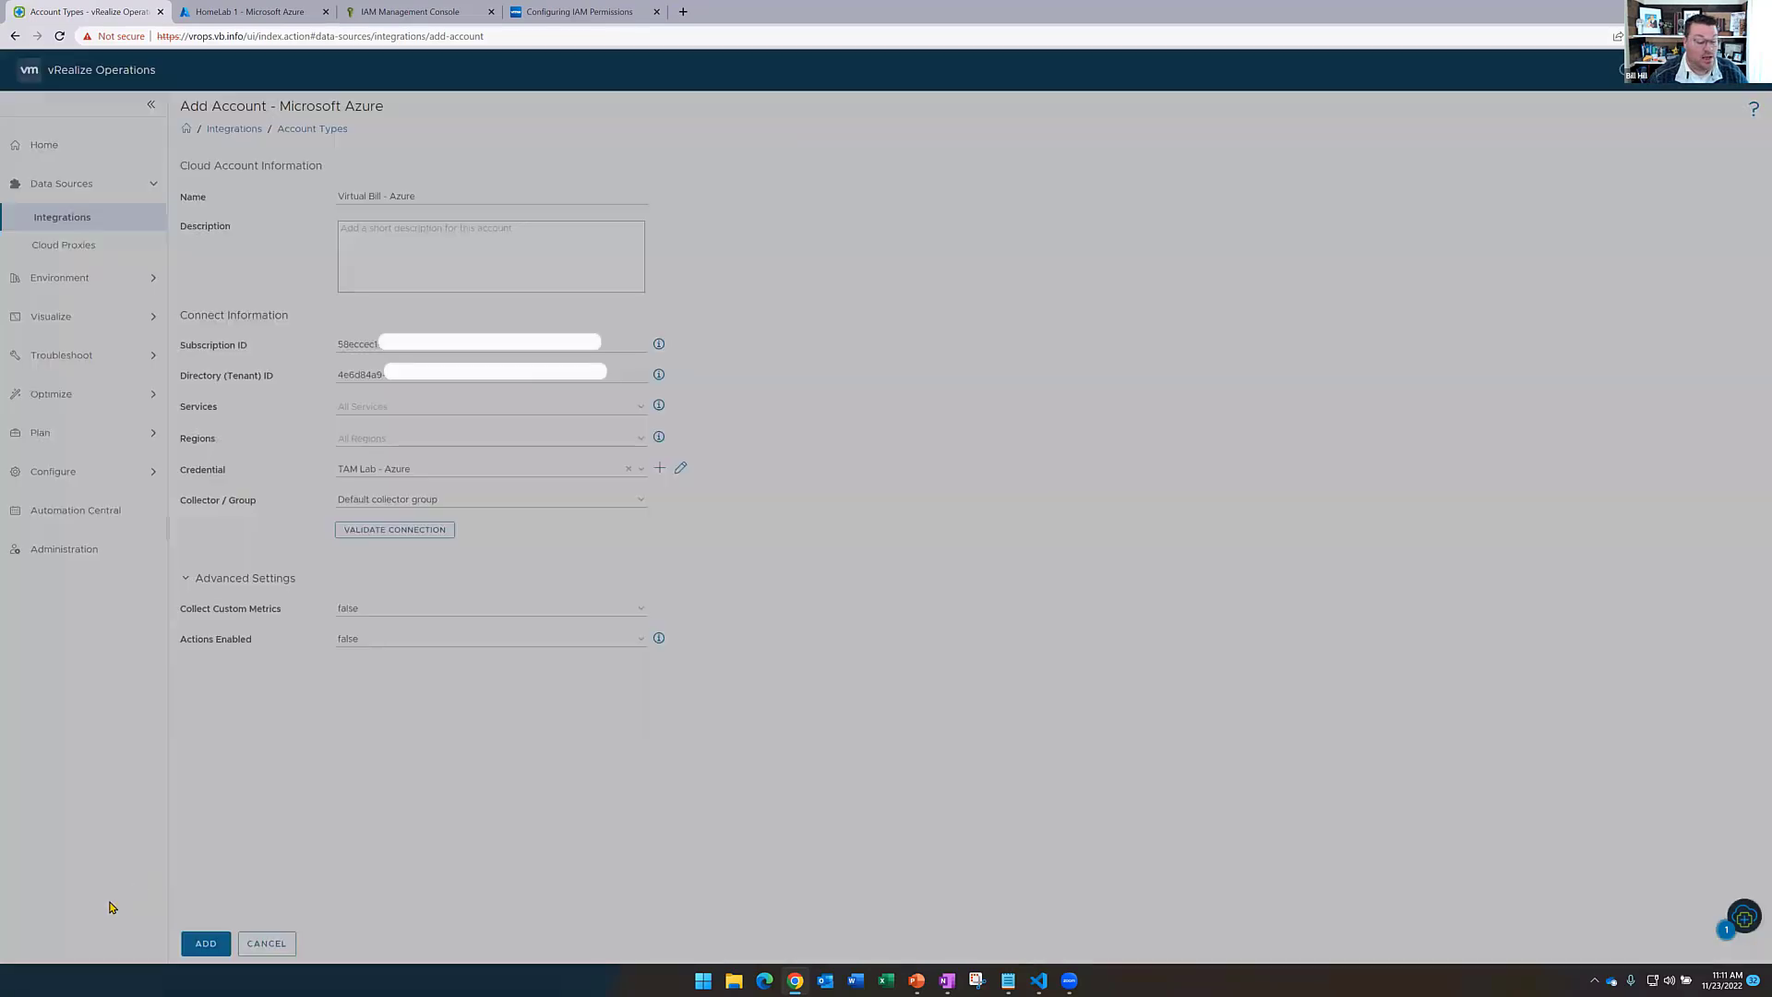
left_click(204, 946)
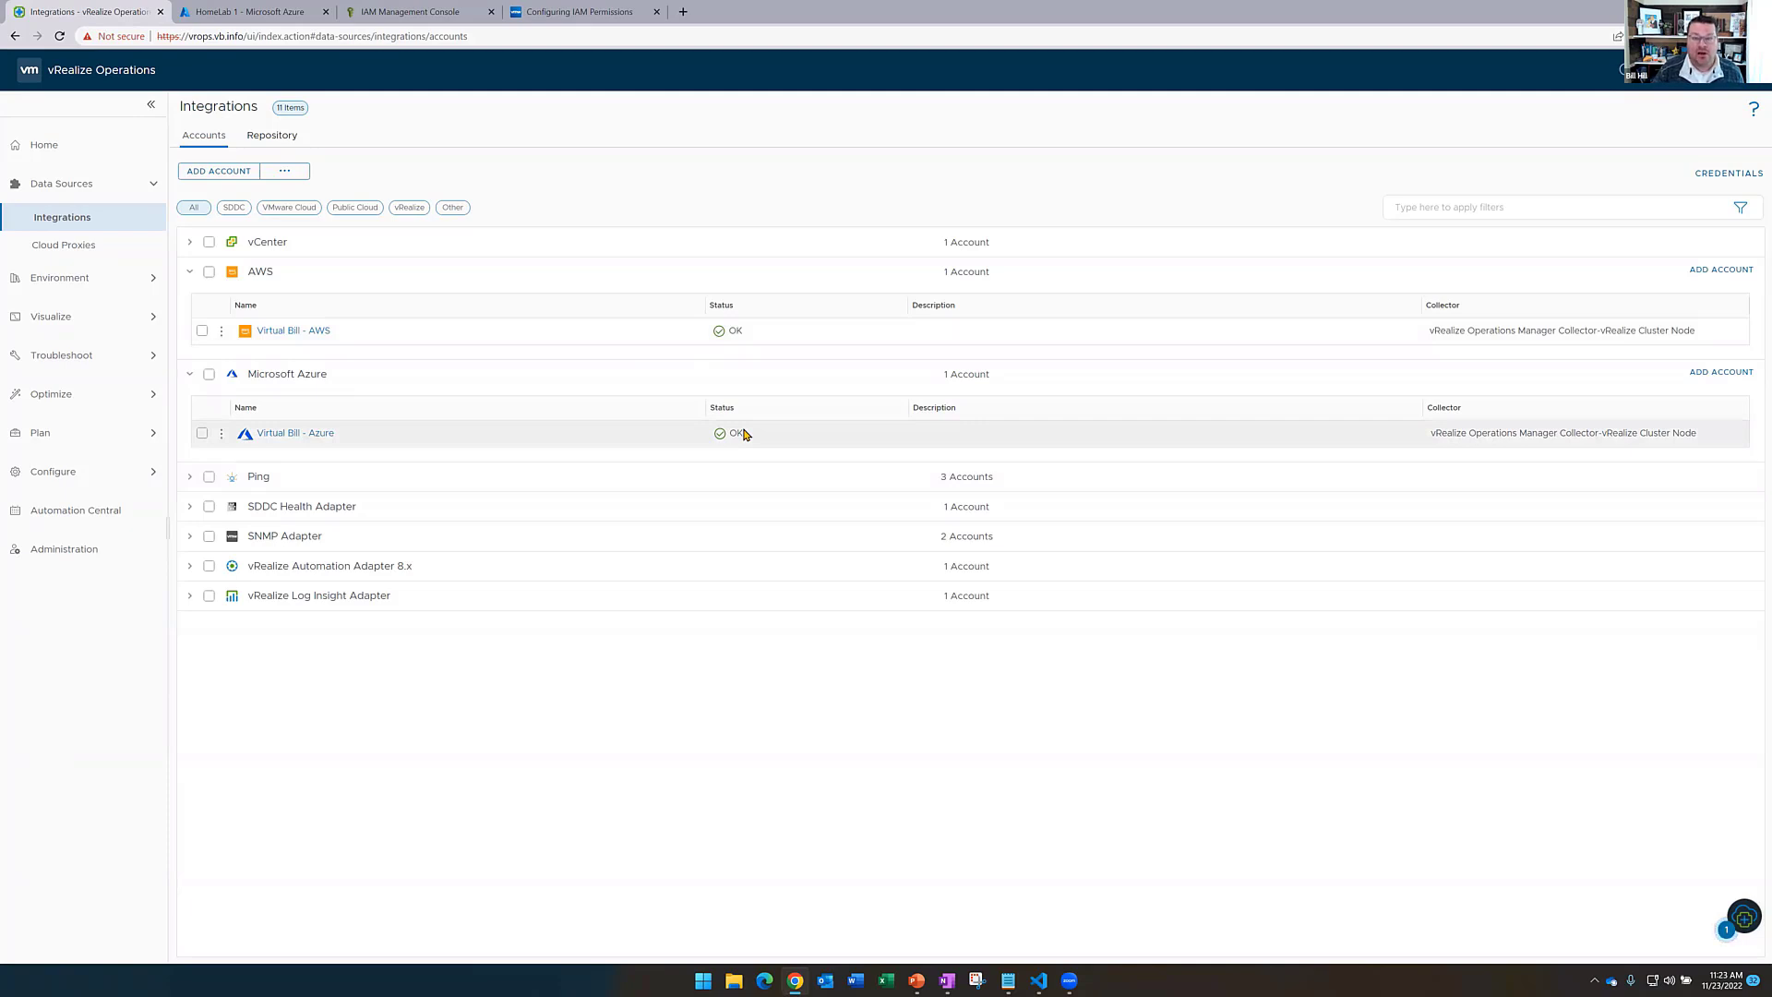
Check the collection status of the "Virtual Bill - Azure" adapter under the vRealize Cluster Node collector, including its data collection details
left_click(56, 550)
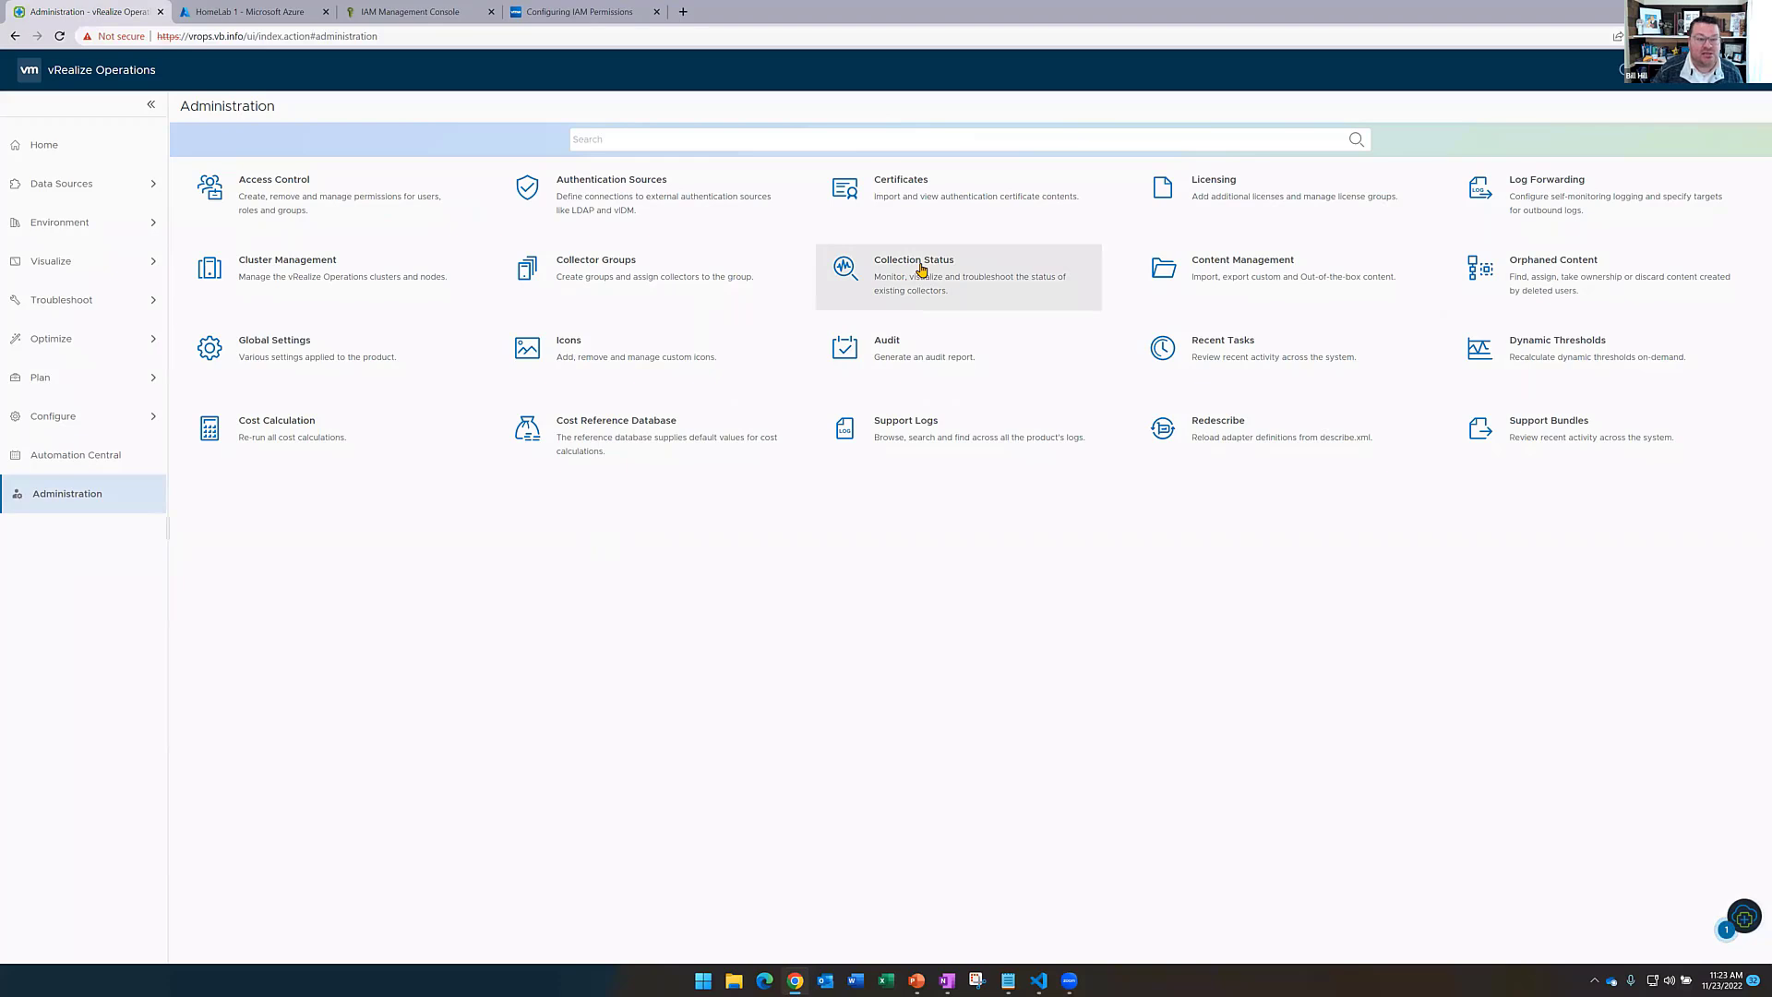
left_click(921, 269)
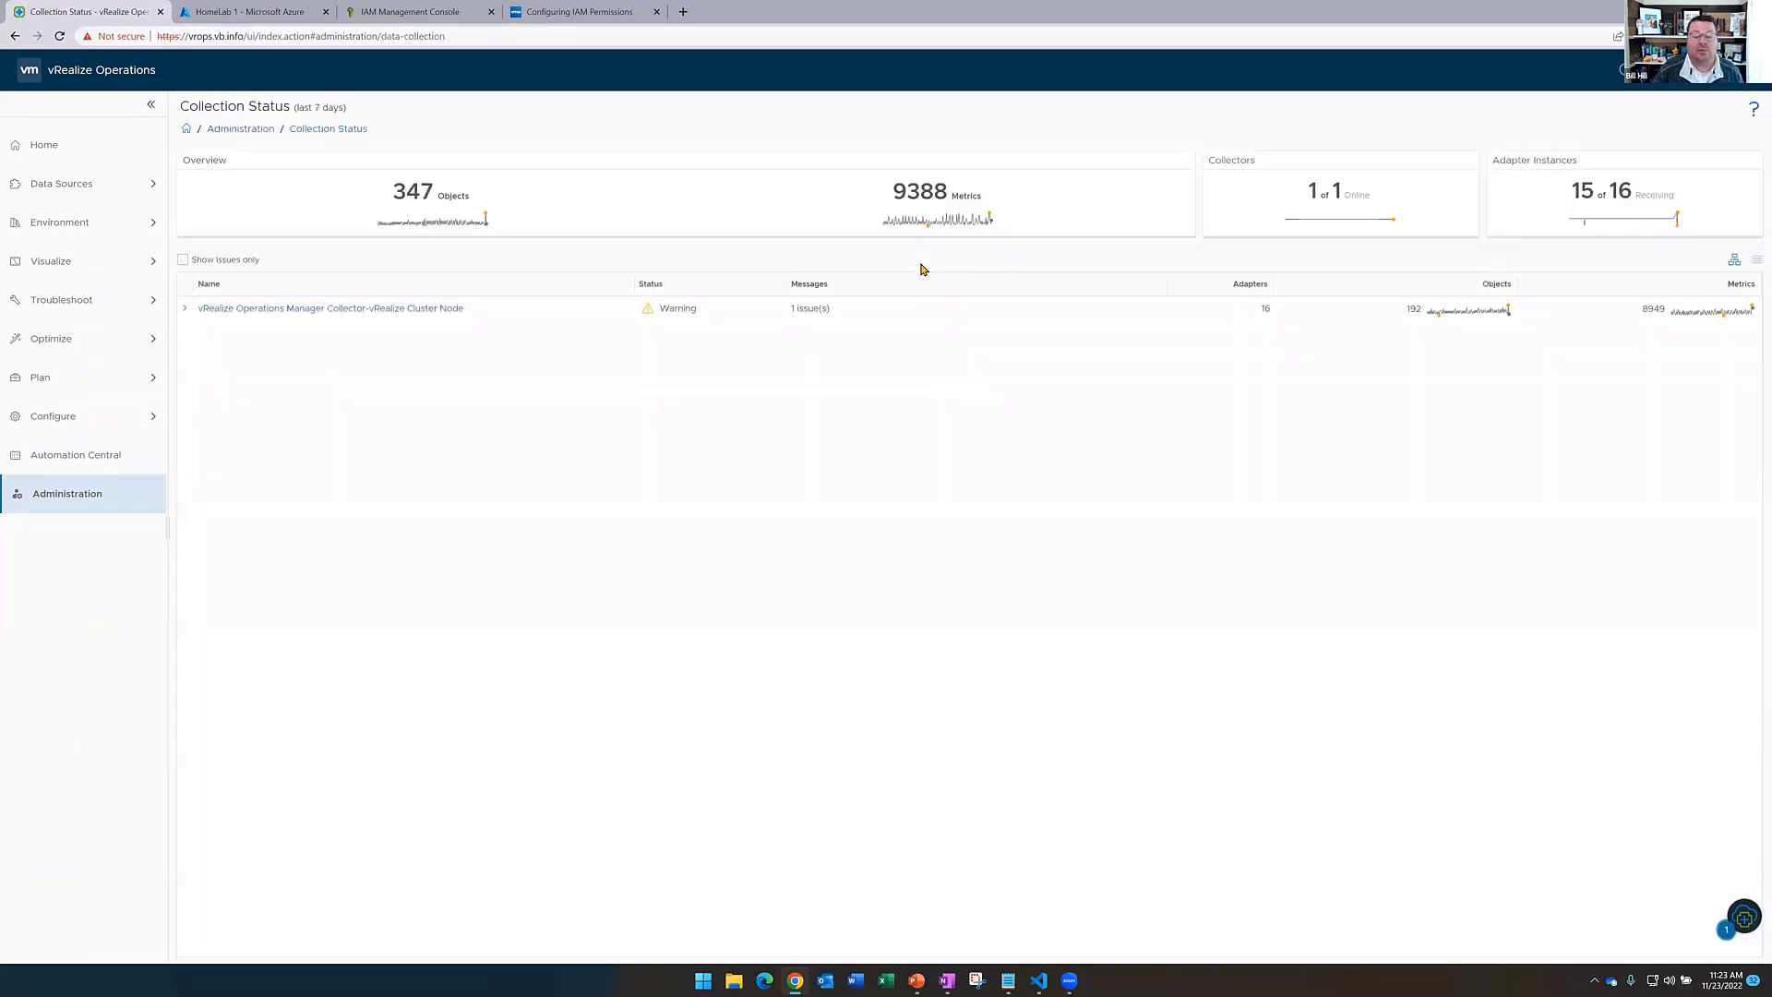
left_click(184, 309)
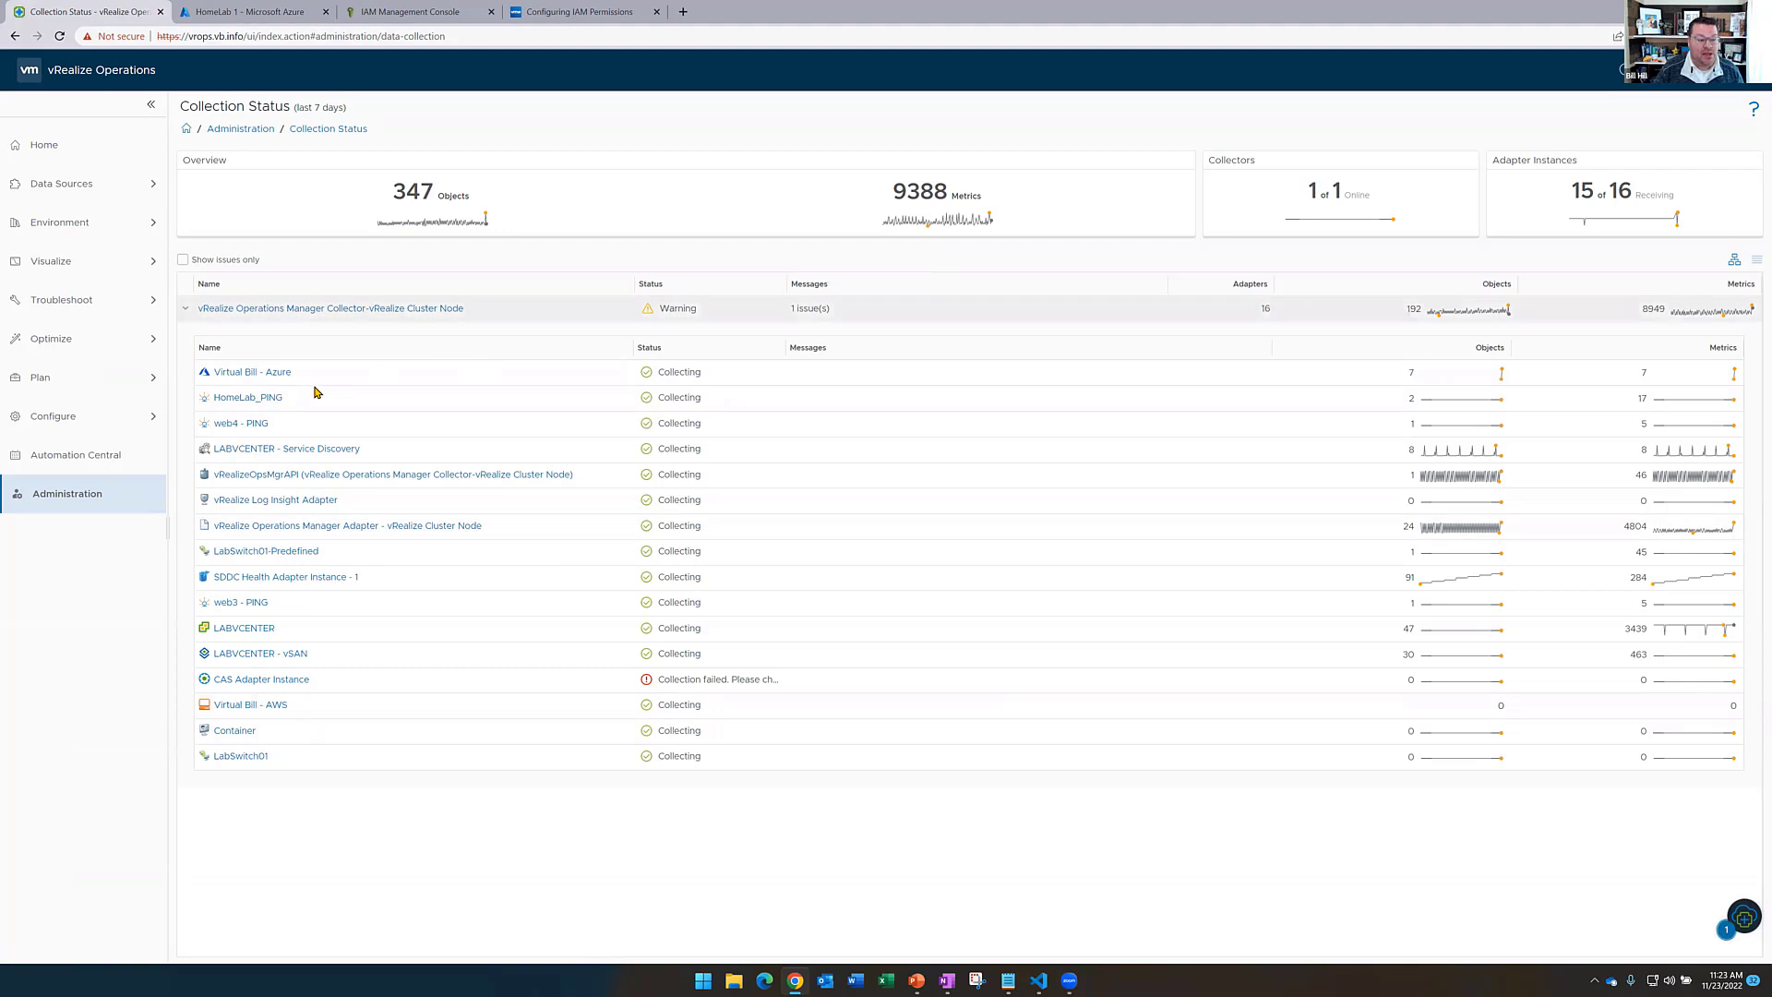
left_click(249, 374)
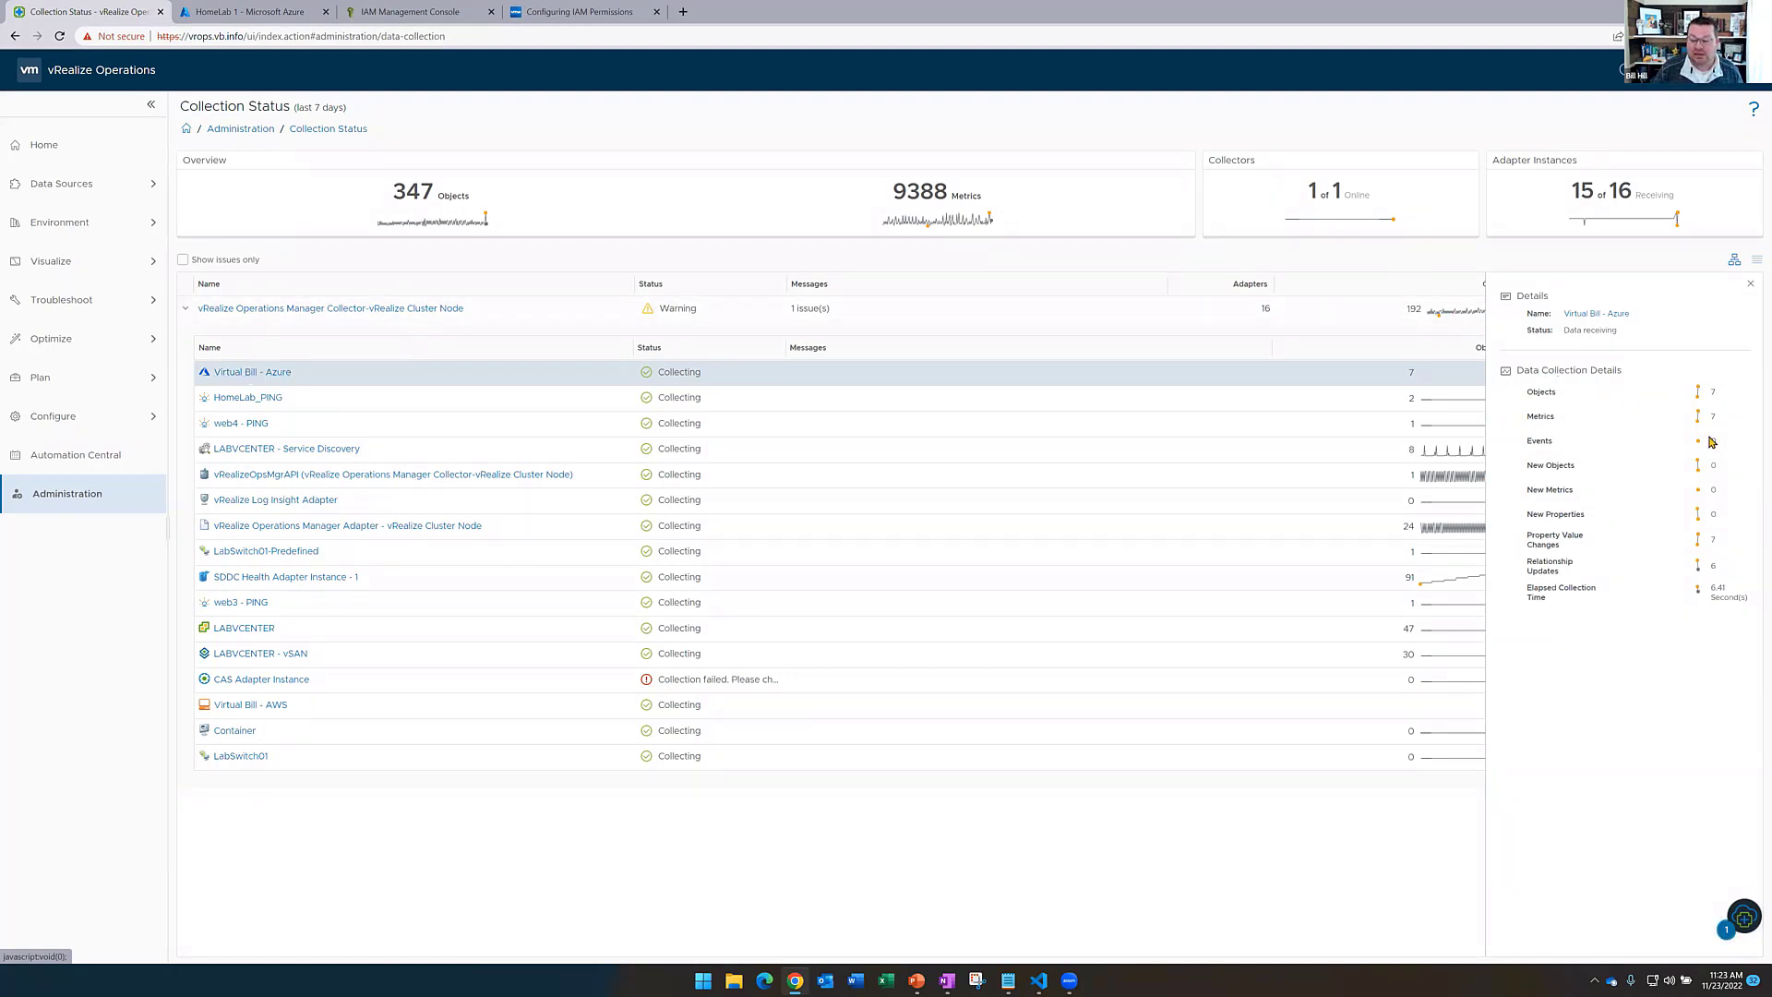
left_click_drag(1716, 589, 1728, 589)
left_click(1733, 591)
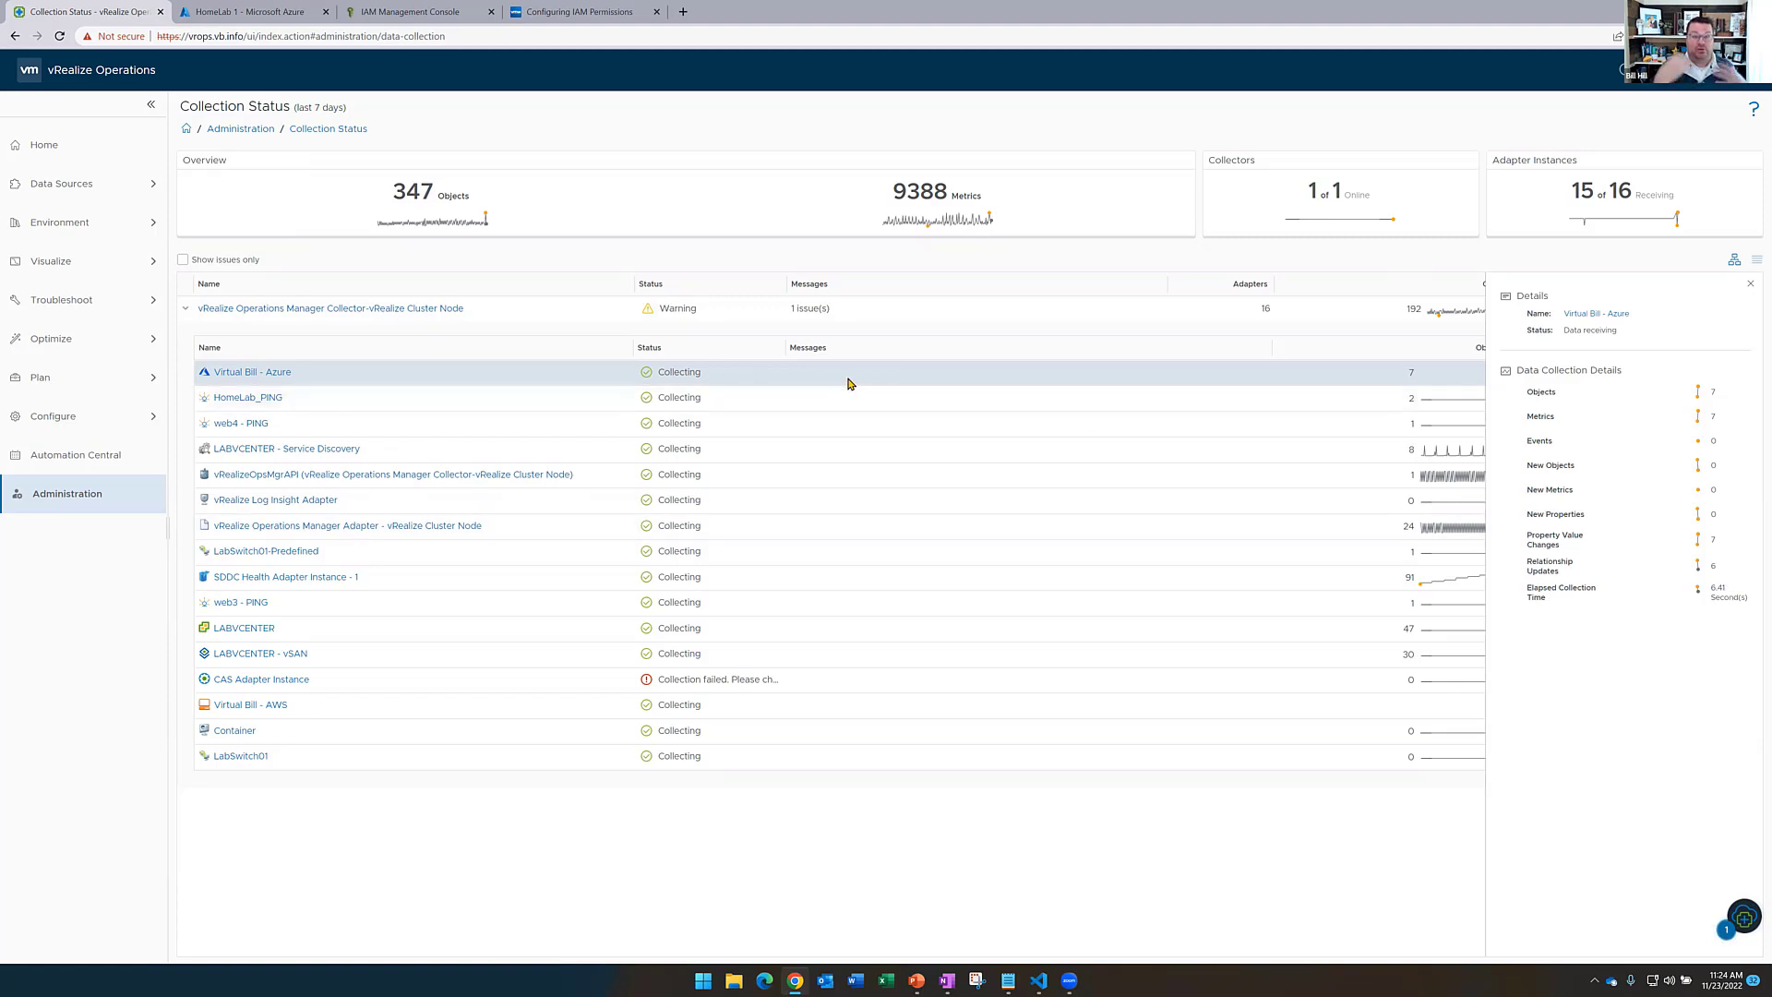
Open the Azure Inventory dashboard from the full list of managed dashboards
left_click(76, 263)
left_click(73, 295)
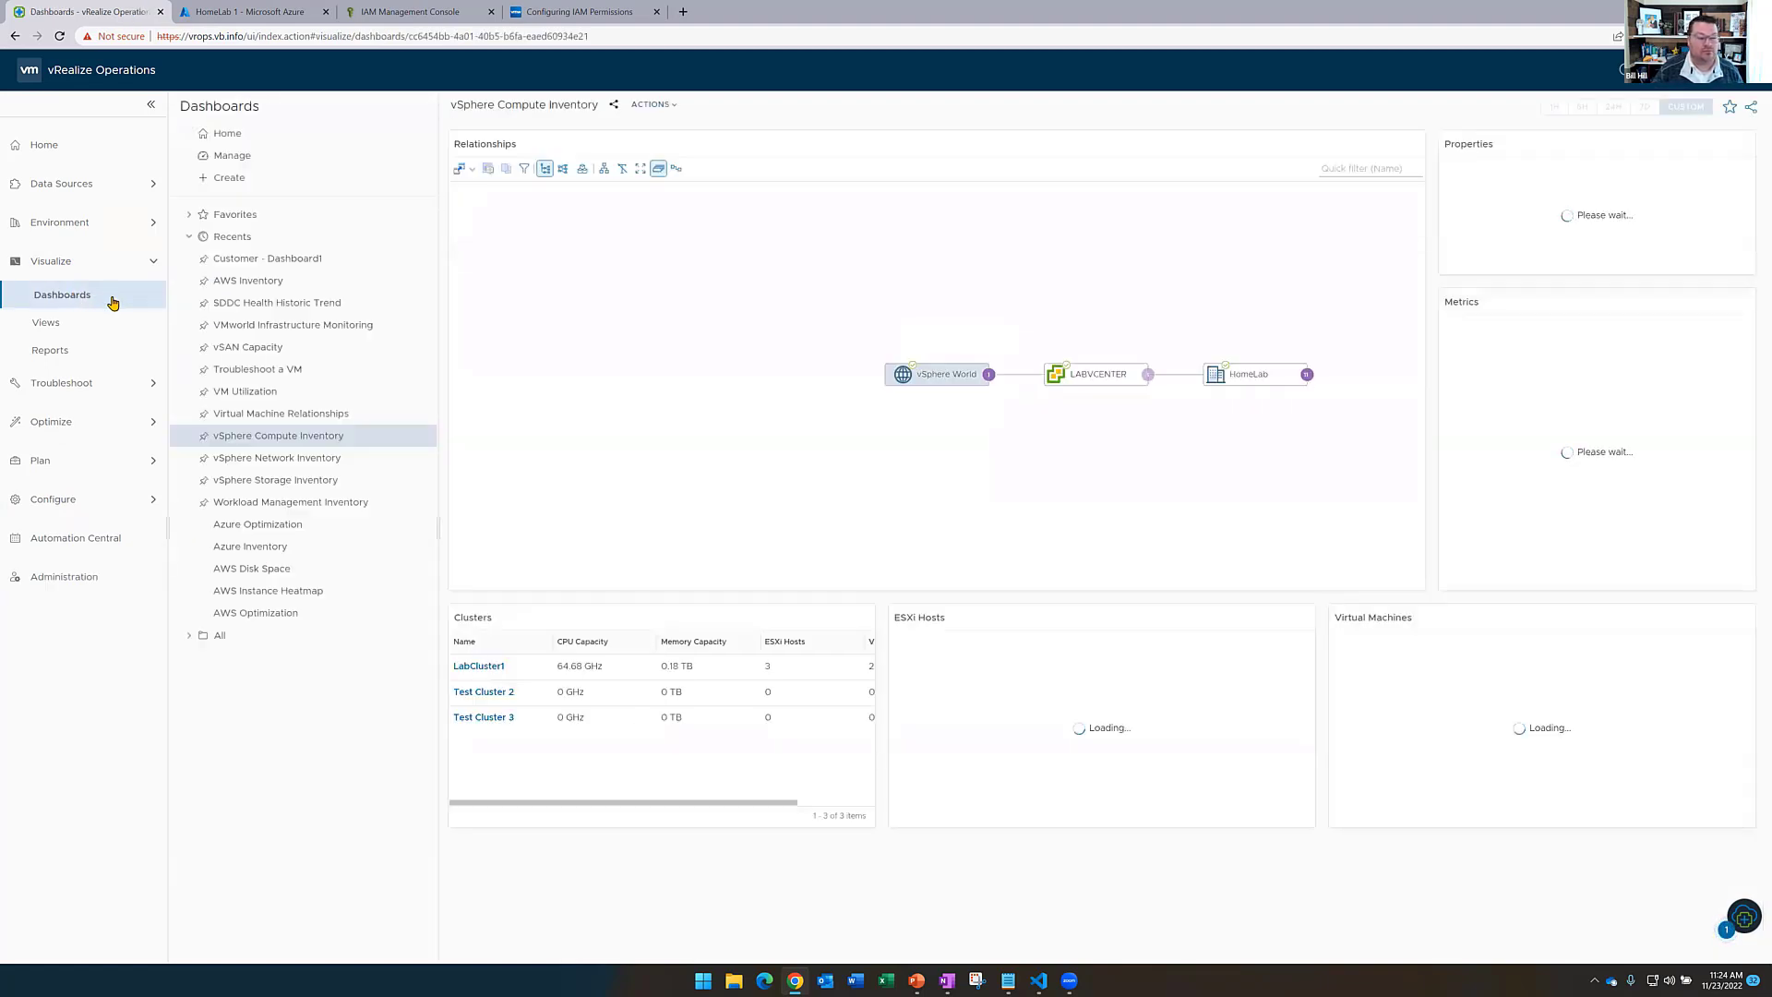
left_click(215, 159)
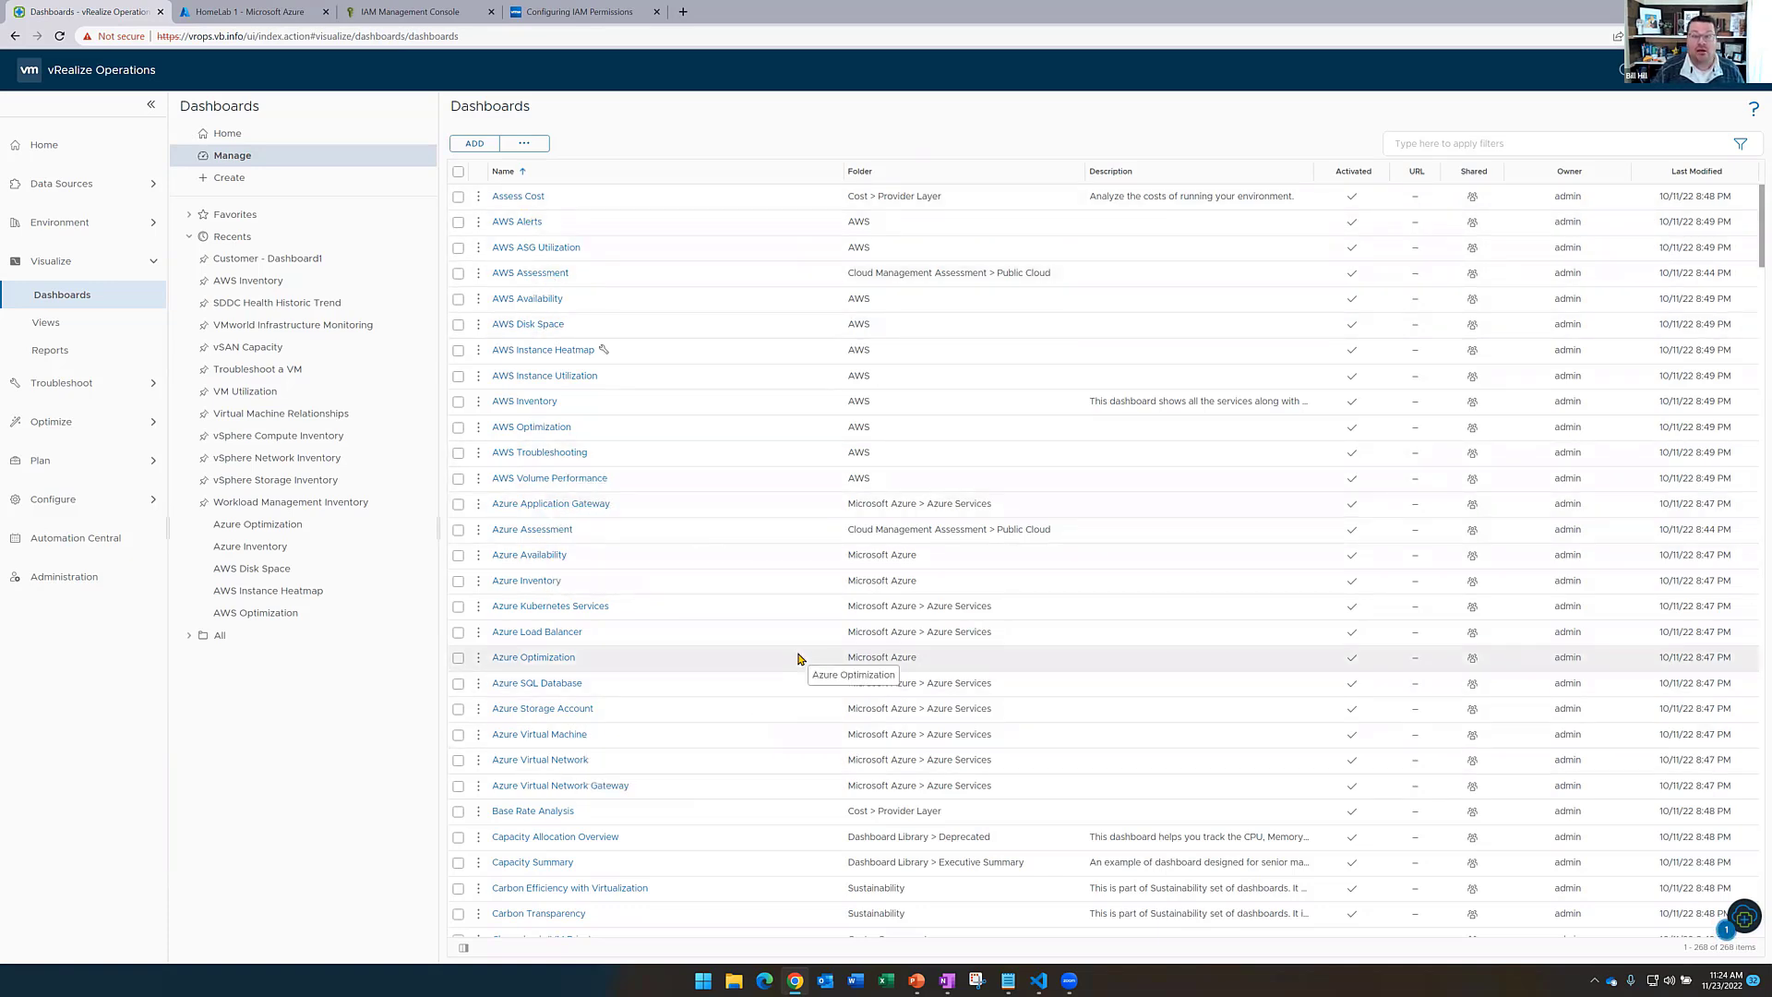
left_click(522, 582)
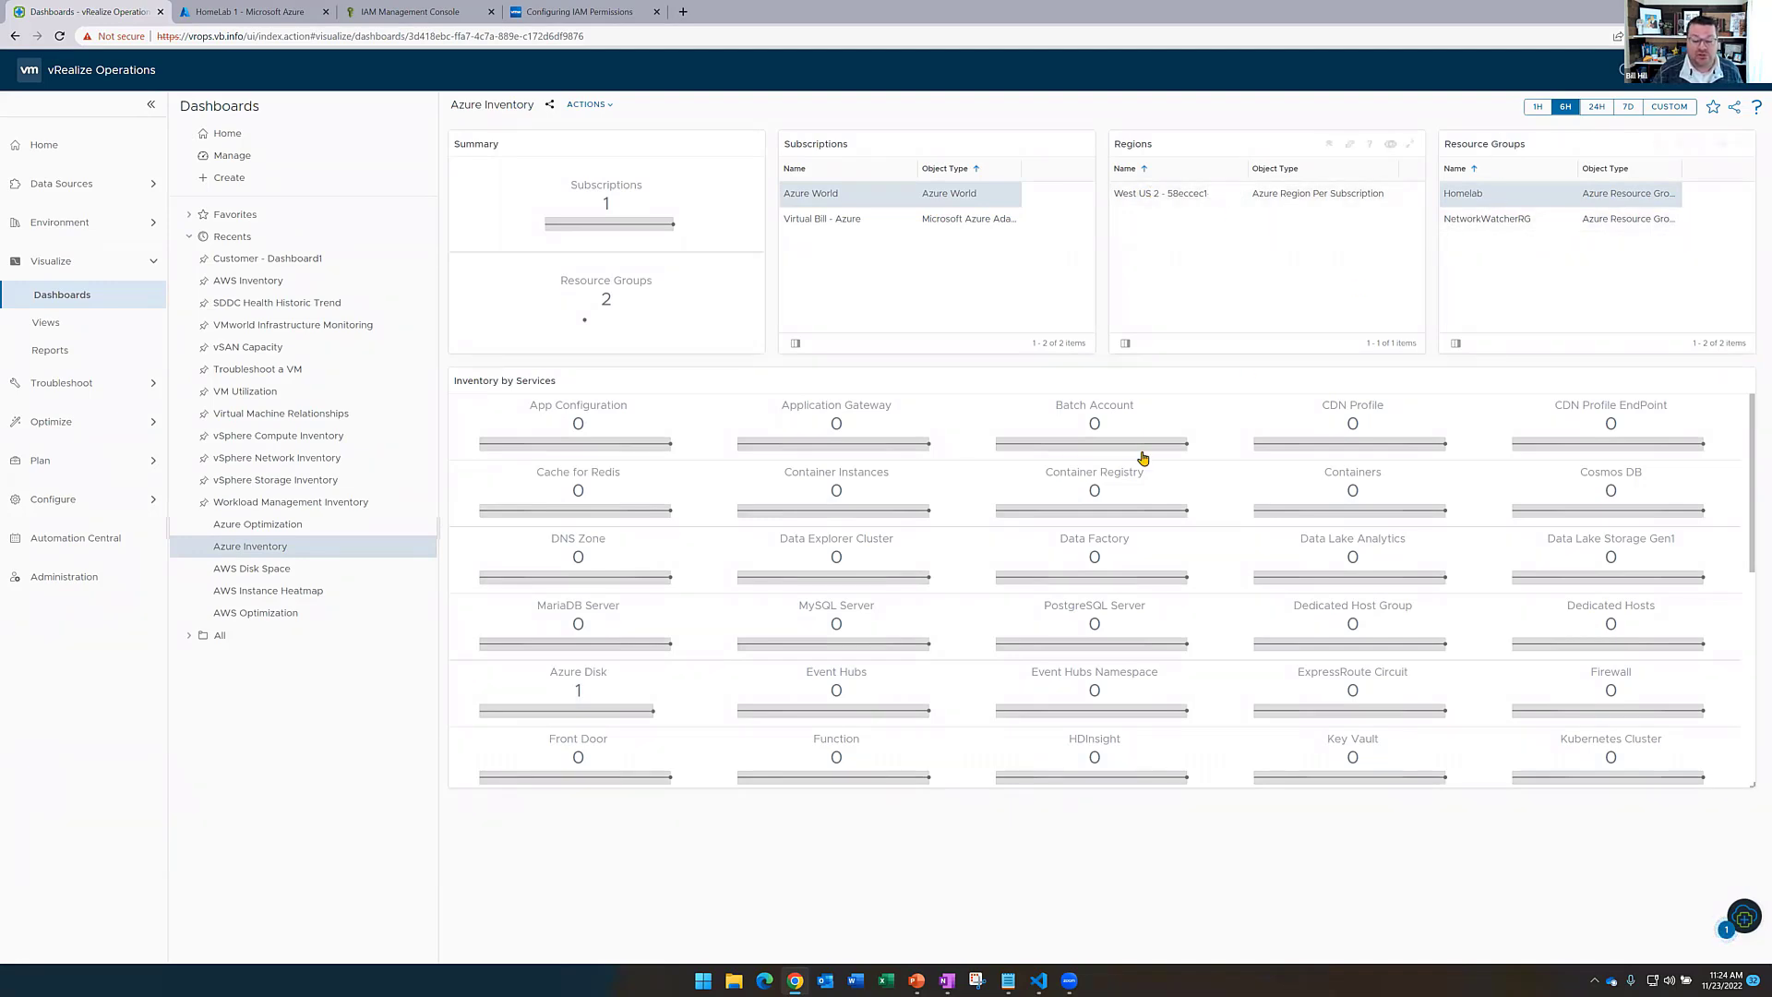
Examine the inventory by services for Azure disks, public IP addresses, virtual machines, virtual networks and network interfaces
mouse_move(609, 686)
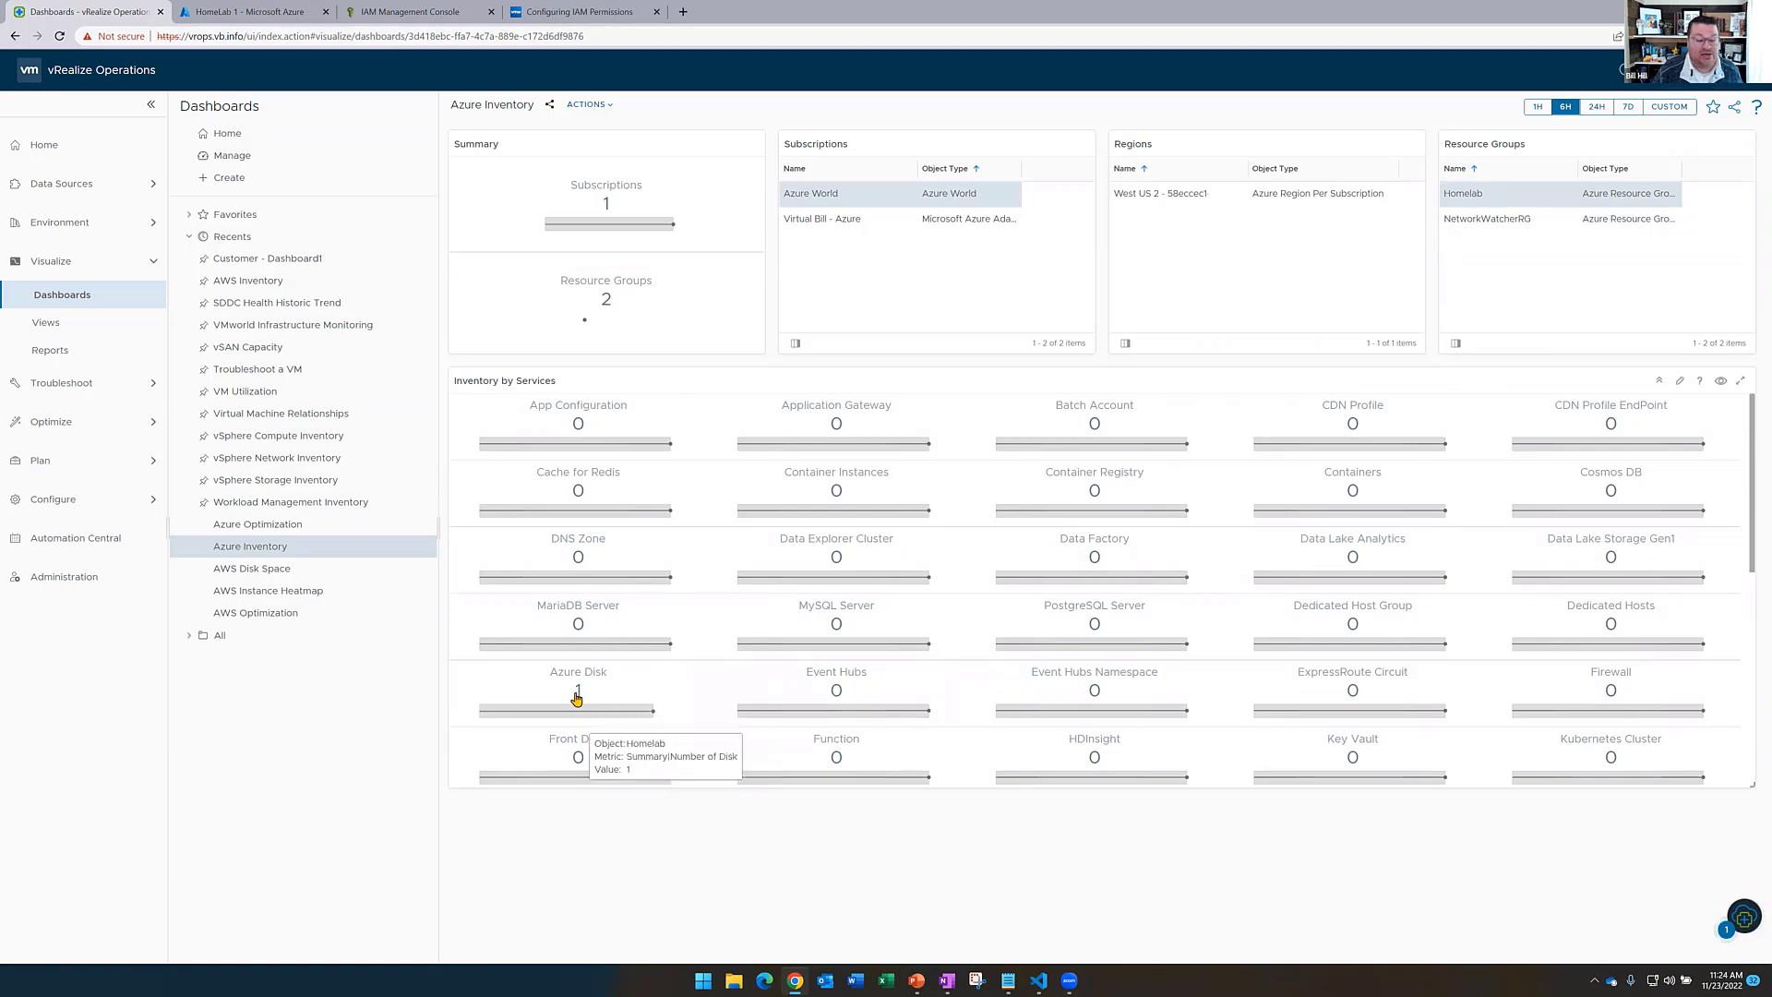
scroll(738, 601, "down", 3)
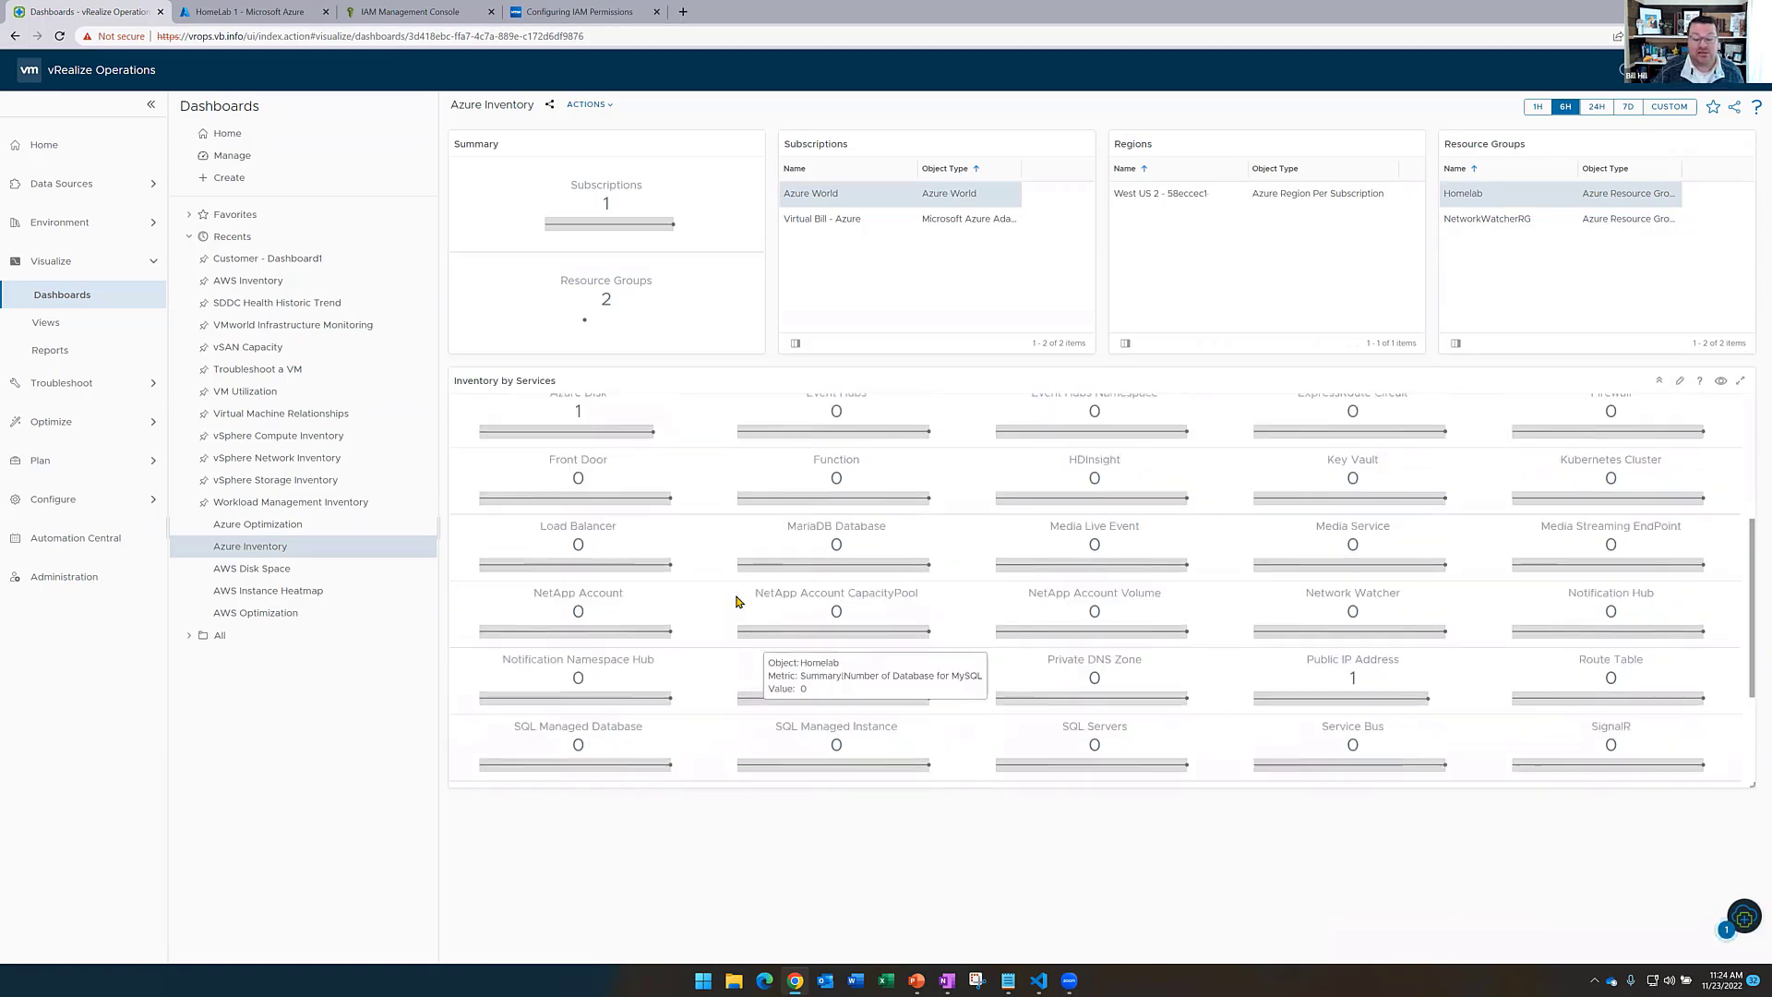
mouse_move(1356, 621)
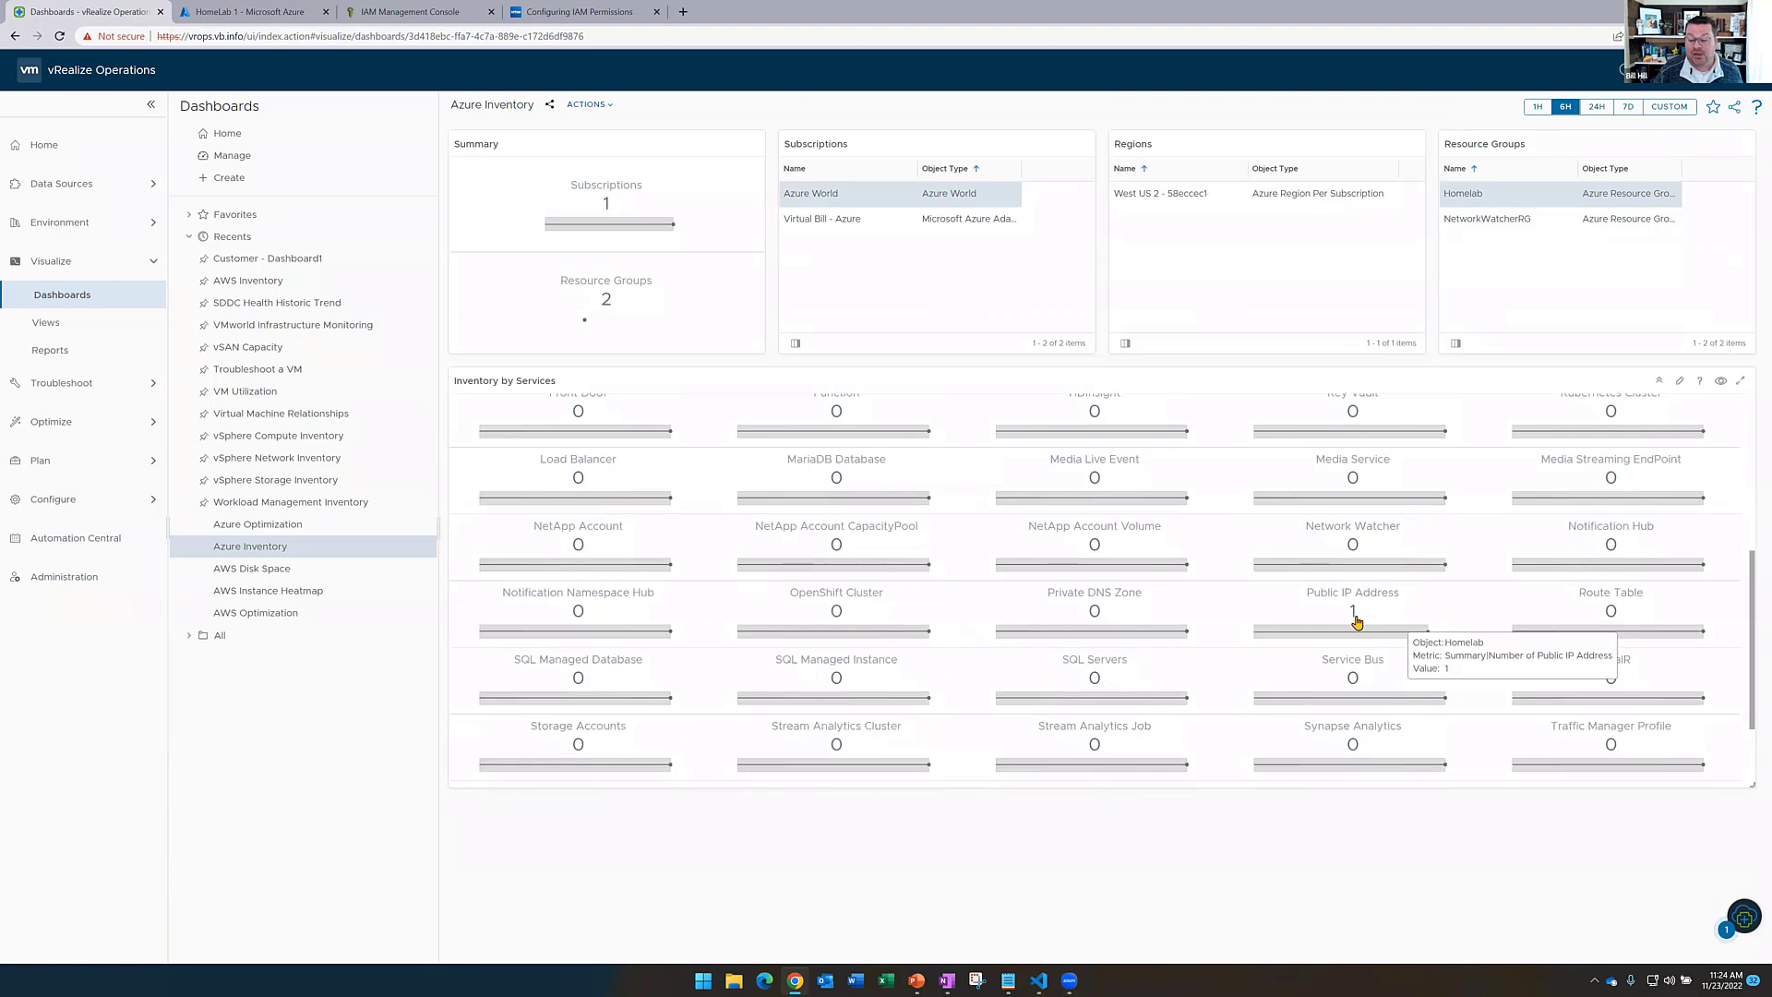
scroll(1356, 621, "down", 1)
mouse_move(1118, 688)
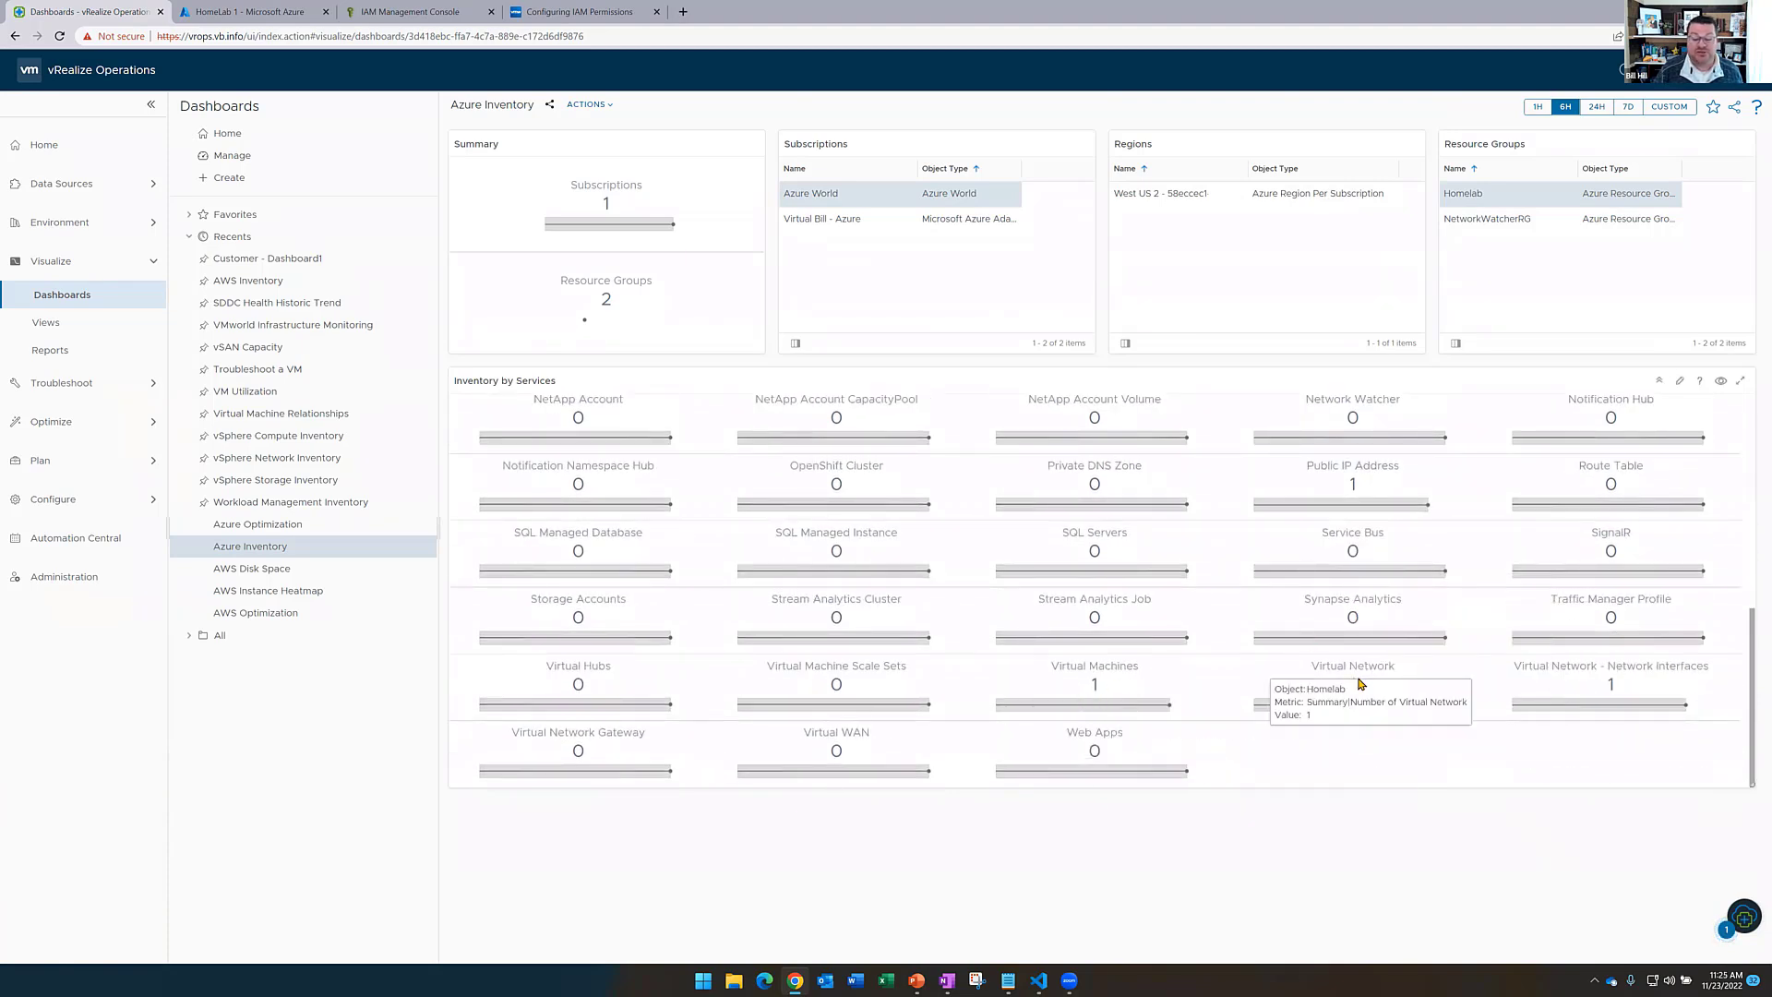
mouse_move(1617, 675)
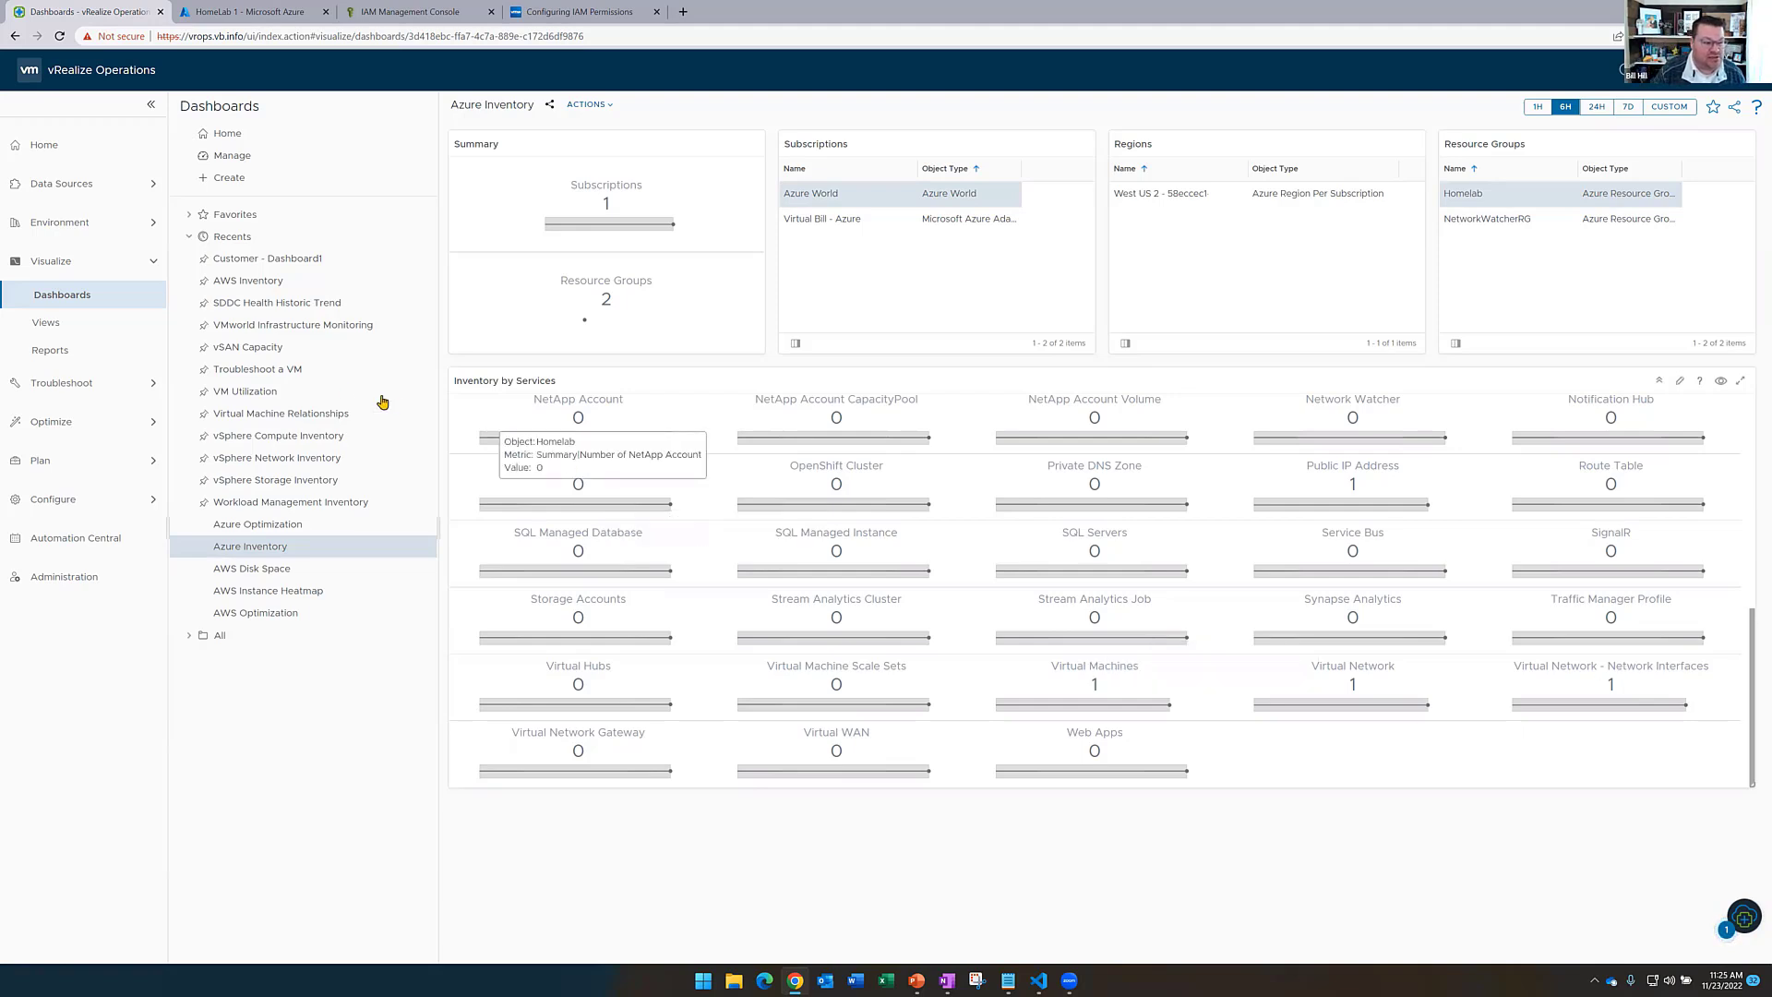
Open the VMworld Infrastructure Monitoring dashboard and review the metrics of OpenVPNLab, TAMLabAzureVM1, OpenVPNAWS and web3.vb.info in turn
left_click(309, 328)
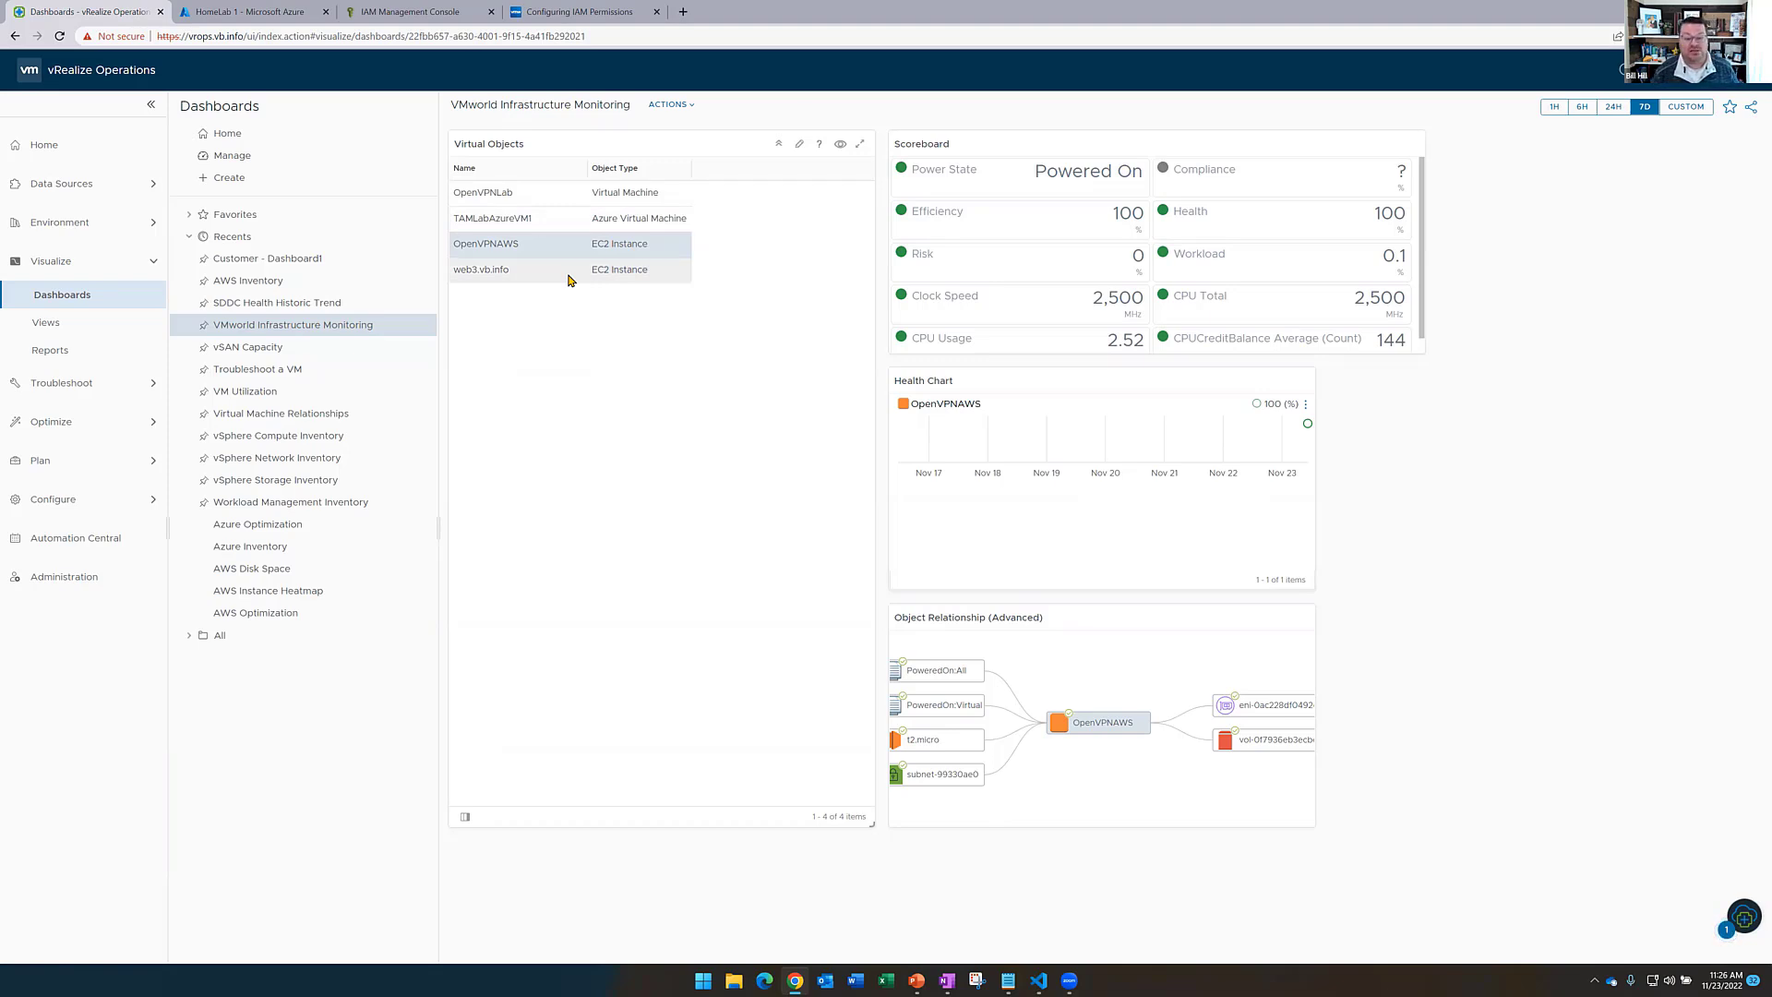
left_click(600, 192)
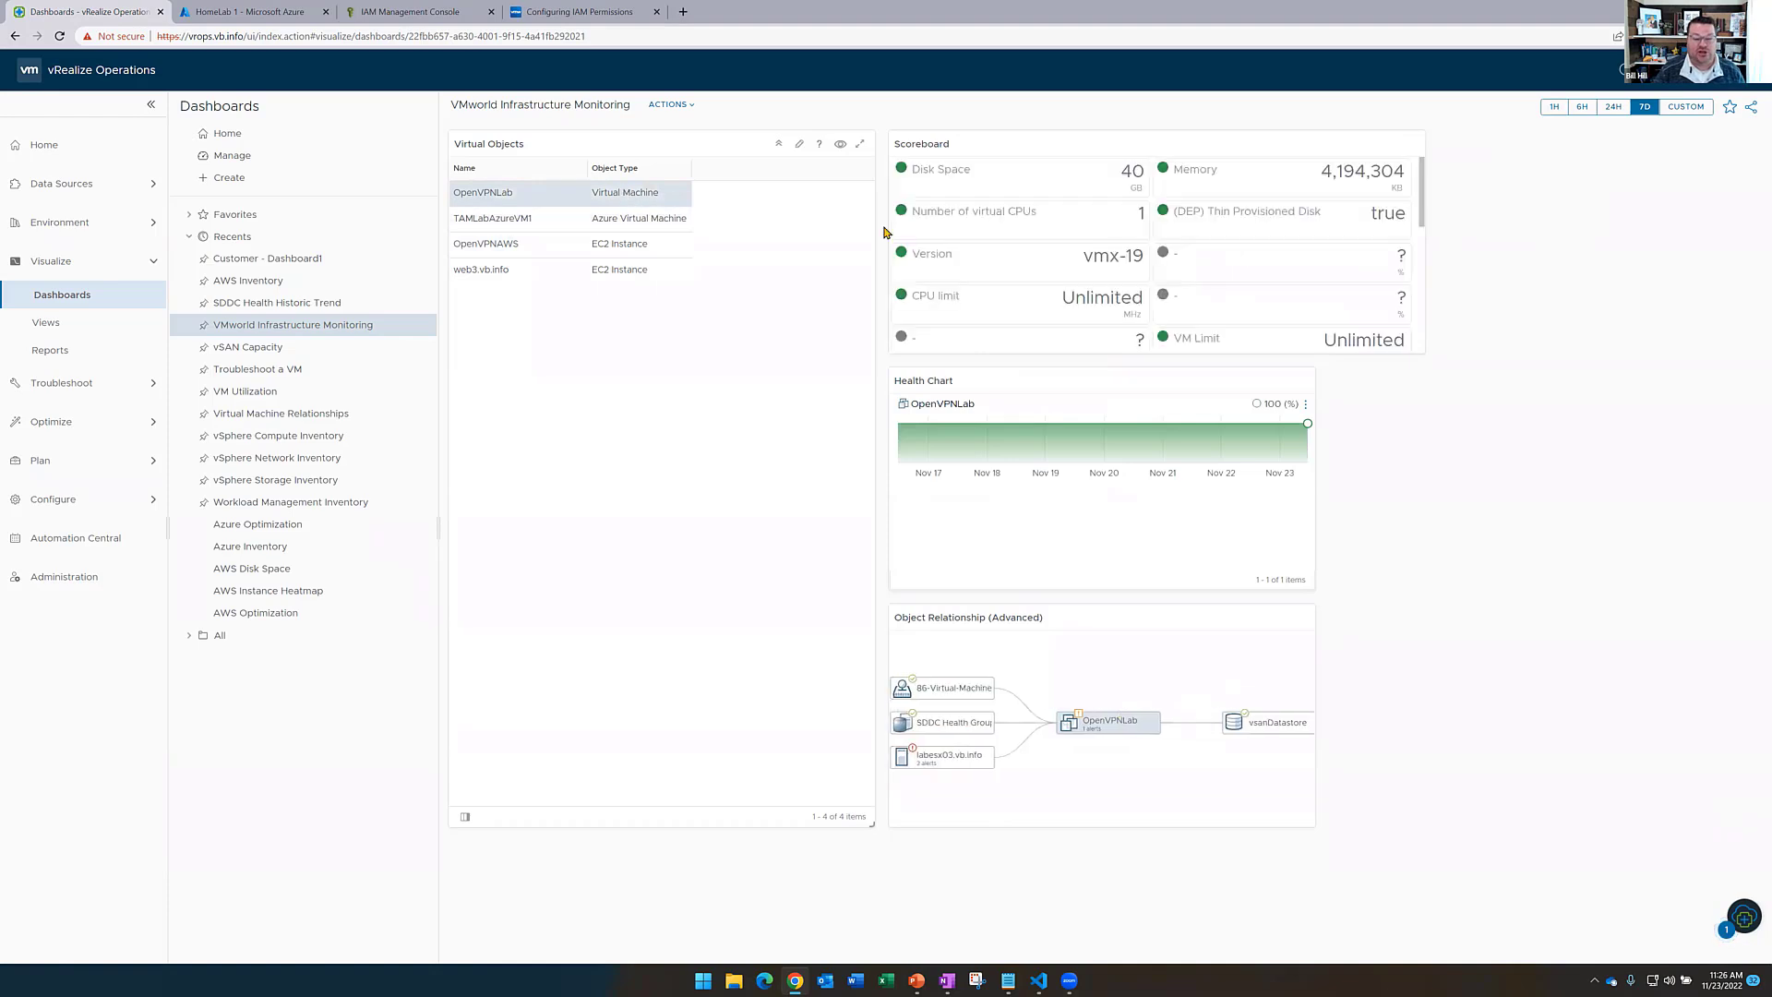
mouse_move(938, 193)
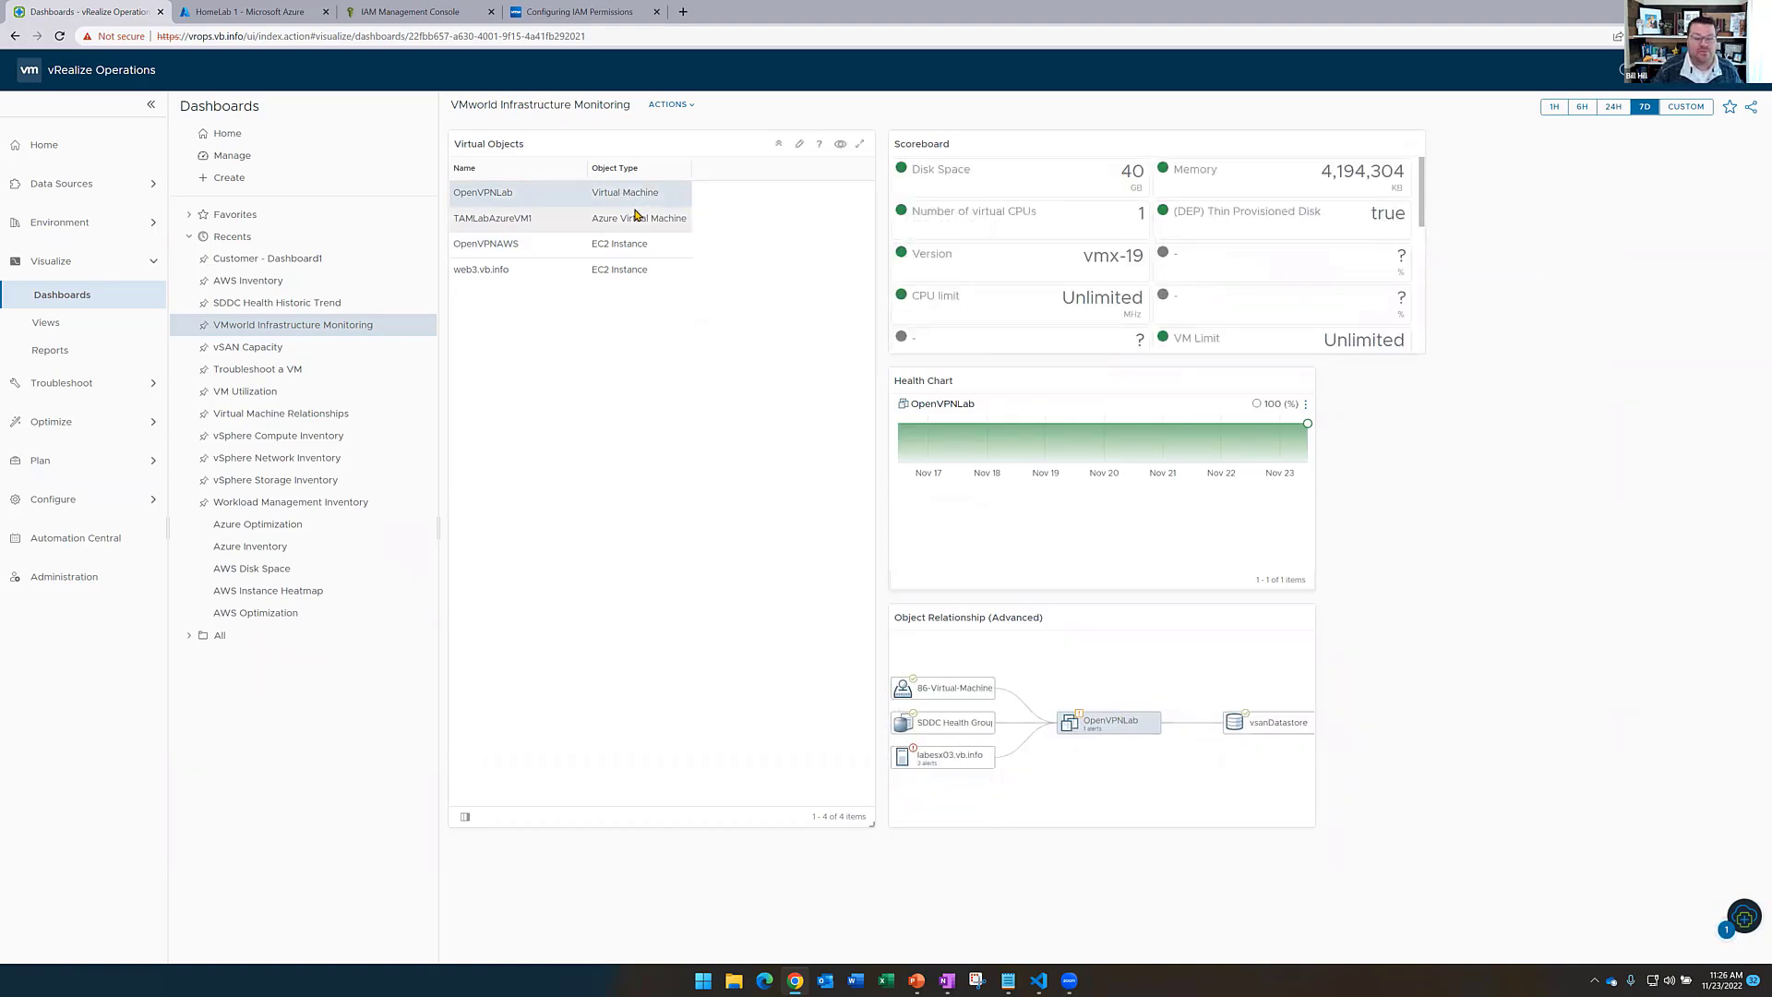
left_click(674, 221)
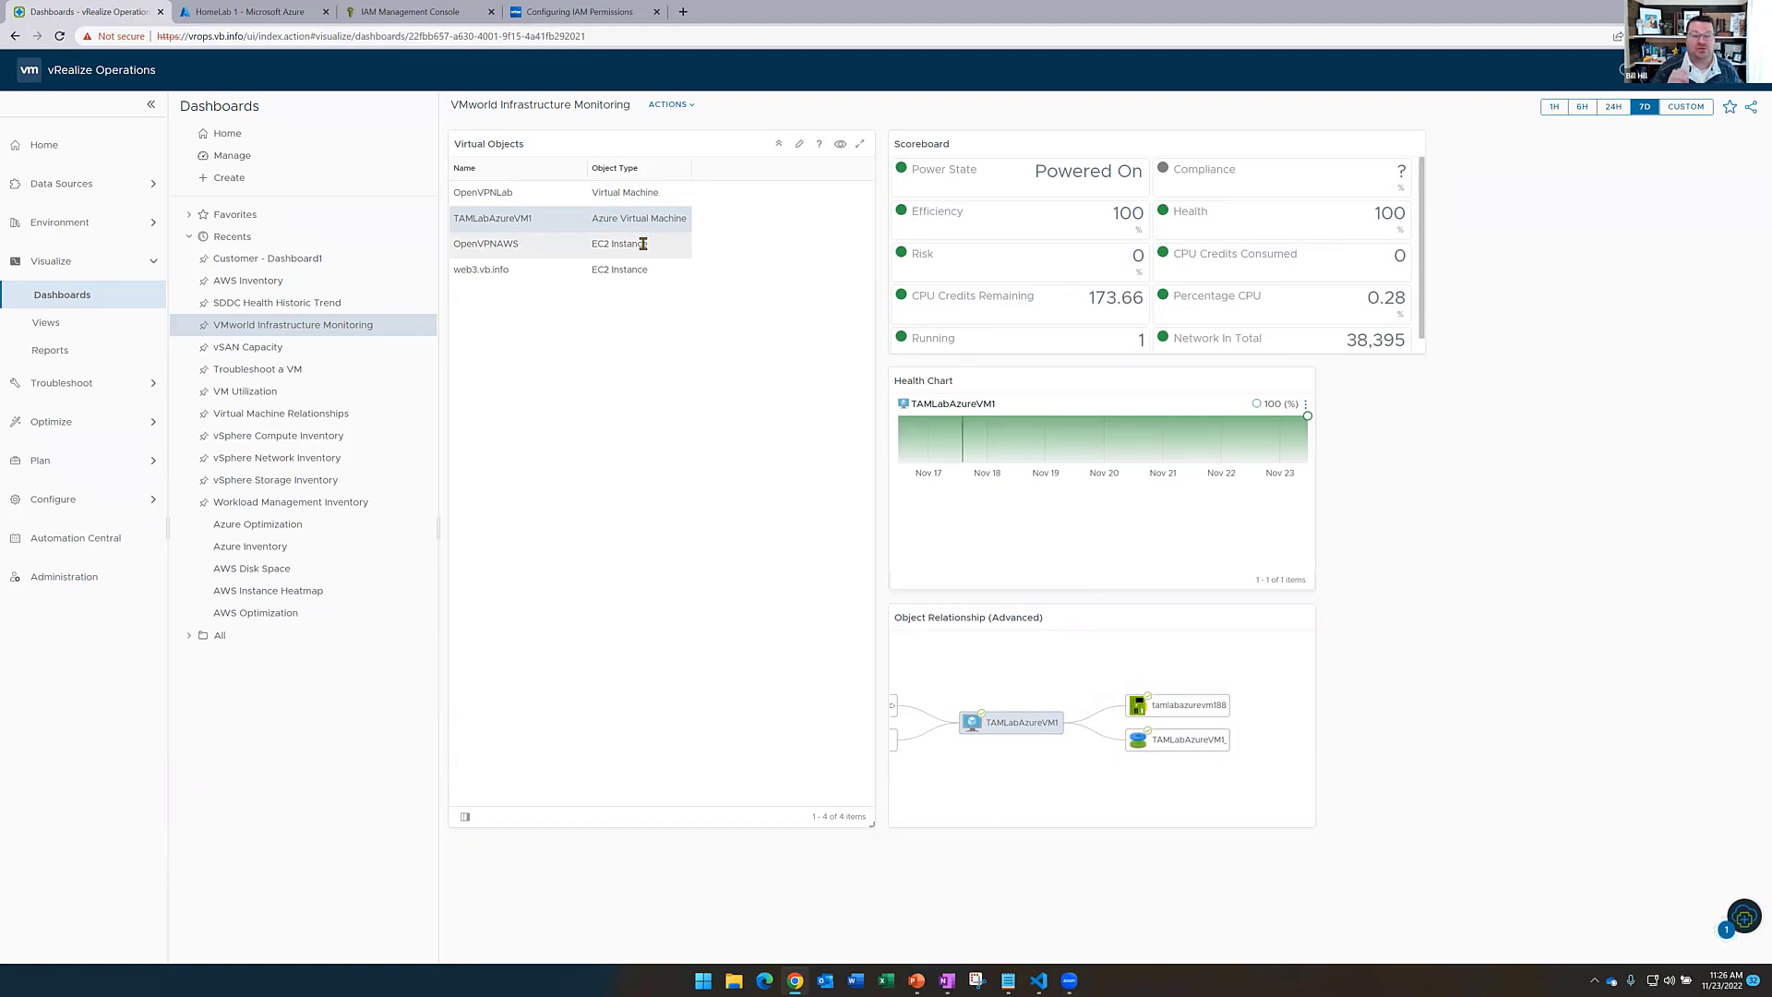
left_click(643, 244)
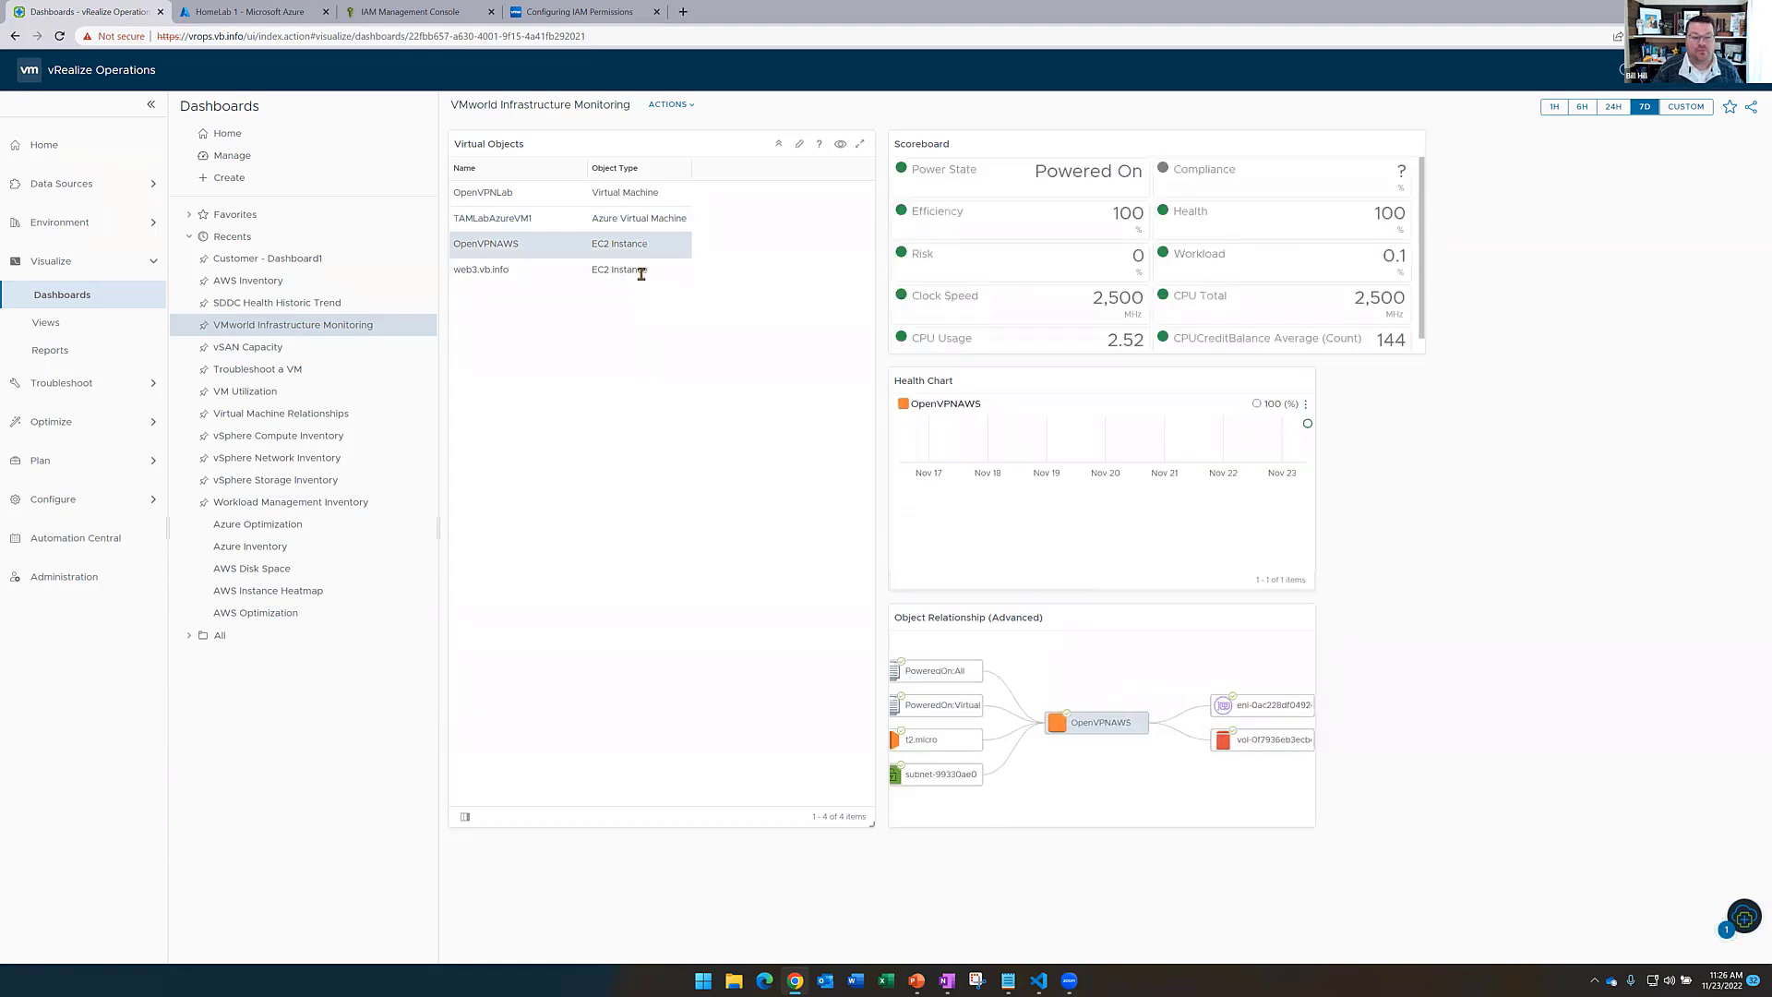
left_click(645, 272)
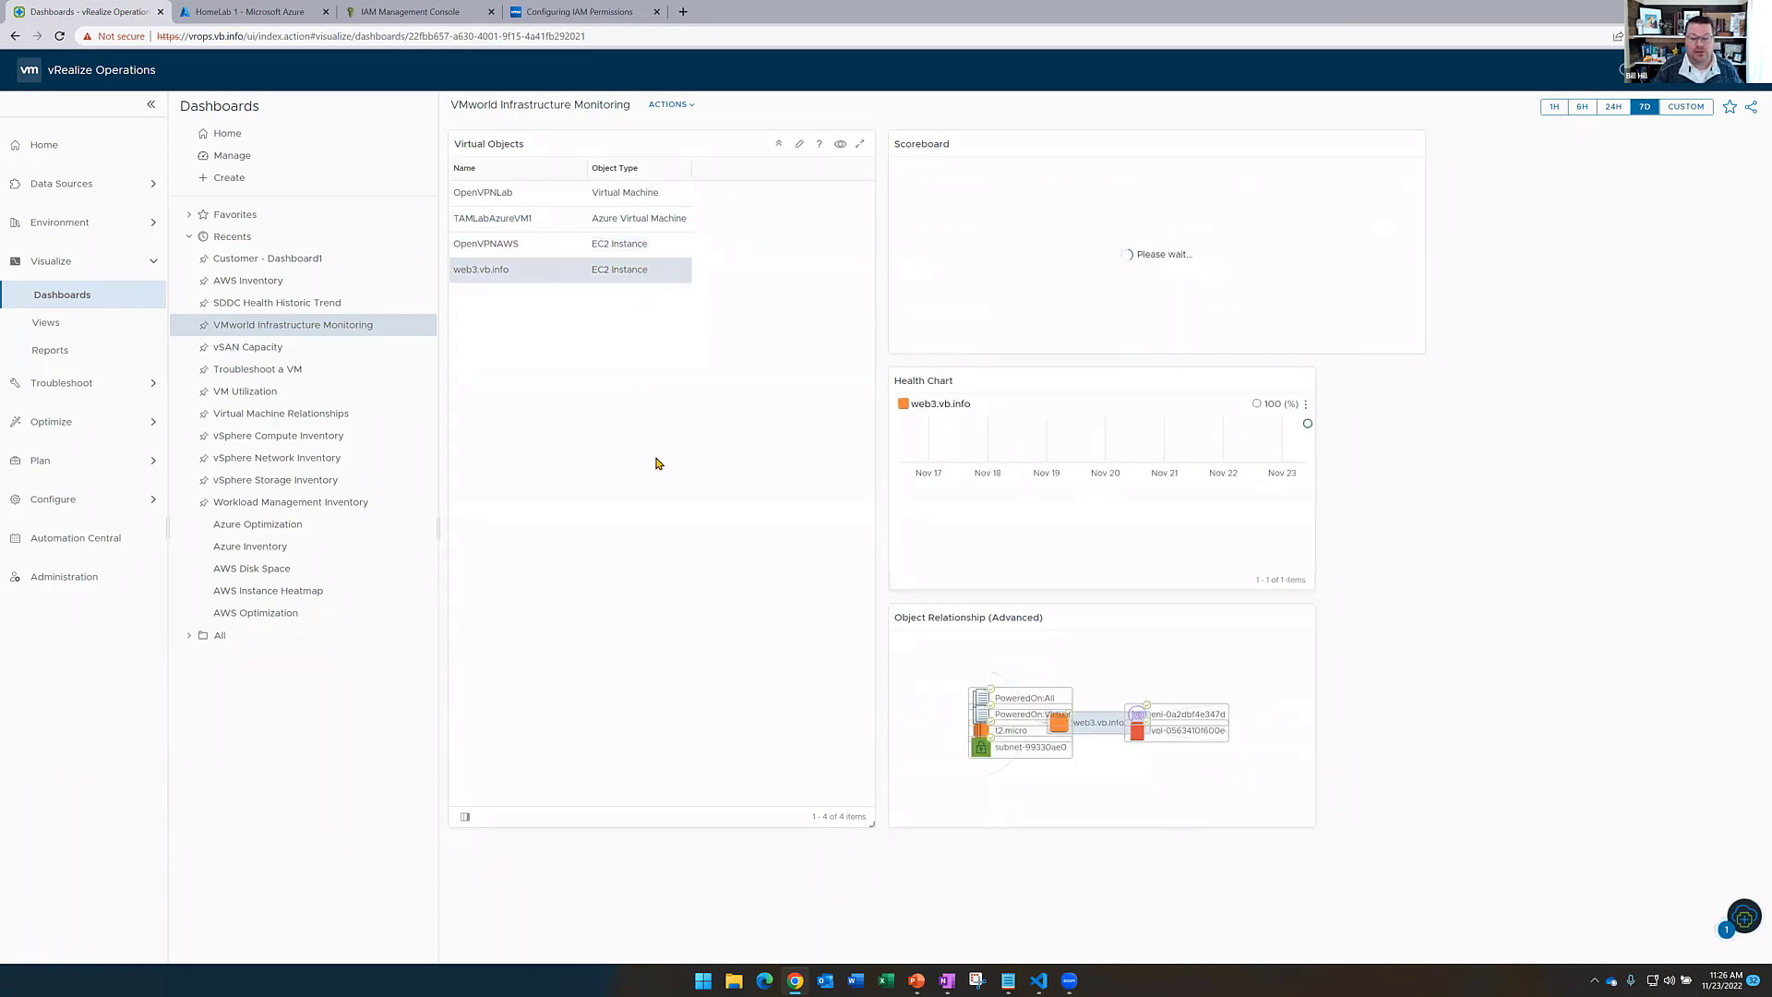